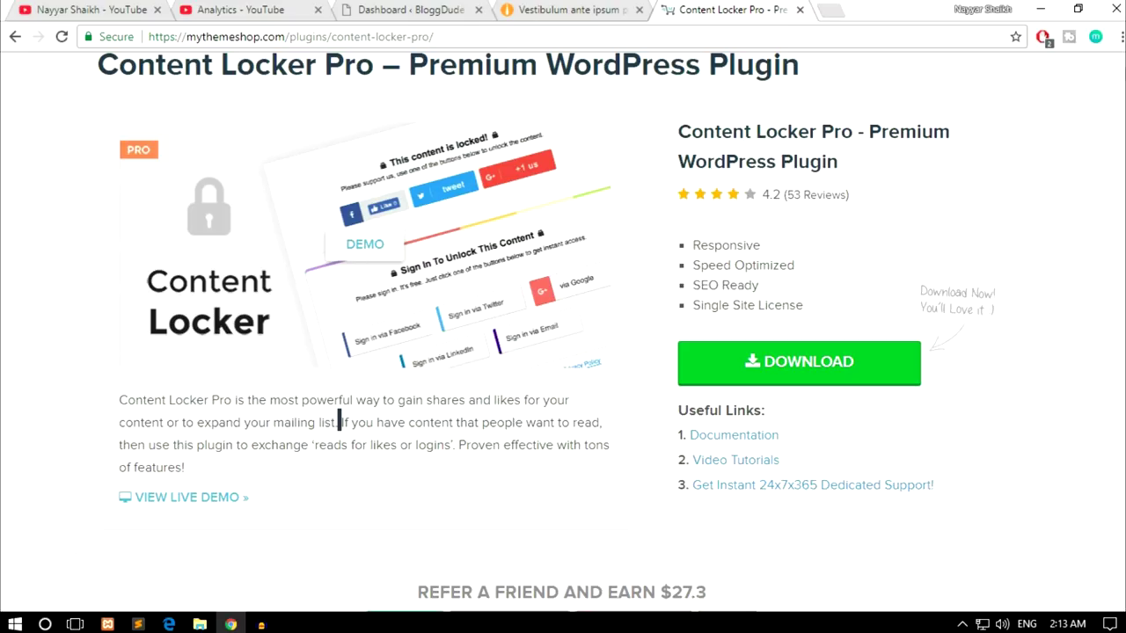
Step: Scroll the Content Locker Pro page from its summary down to the Developer Friendly feature section
scroll(338, 422, down, 10)
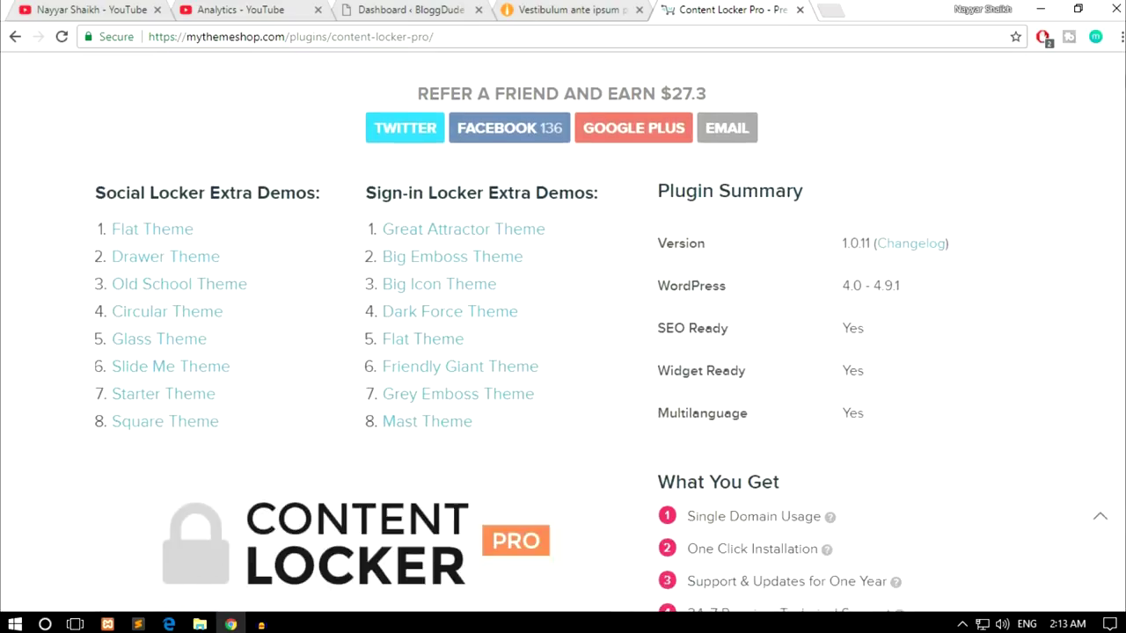
scroll(563, 334, down, 12)
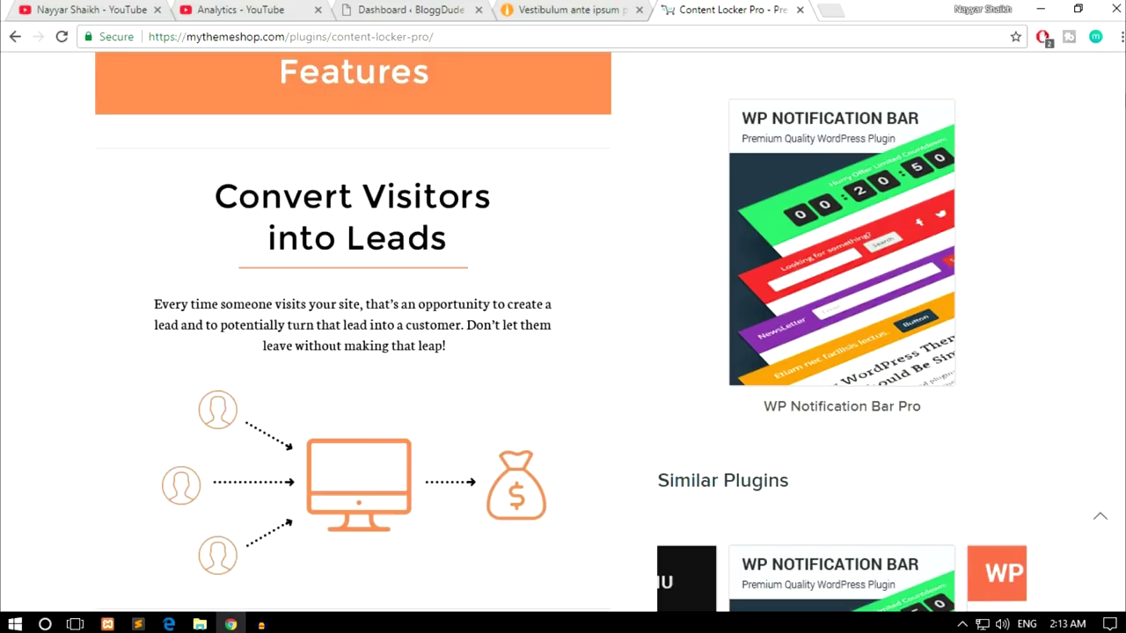
scroll(562, 334, down, 6)
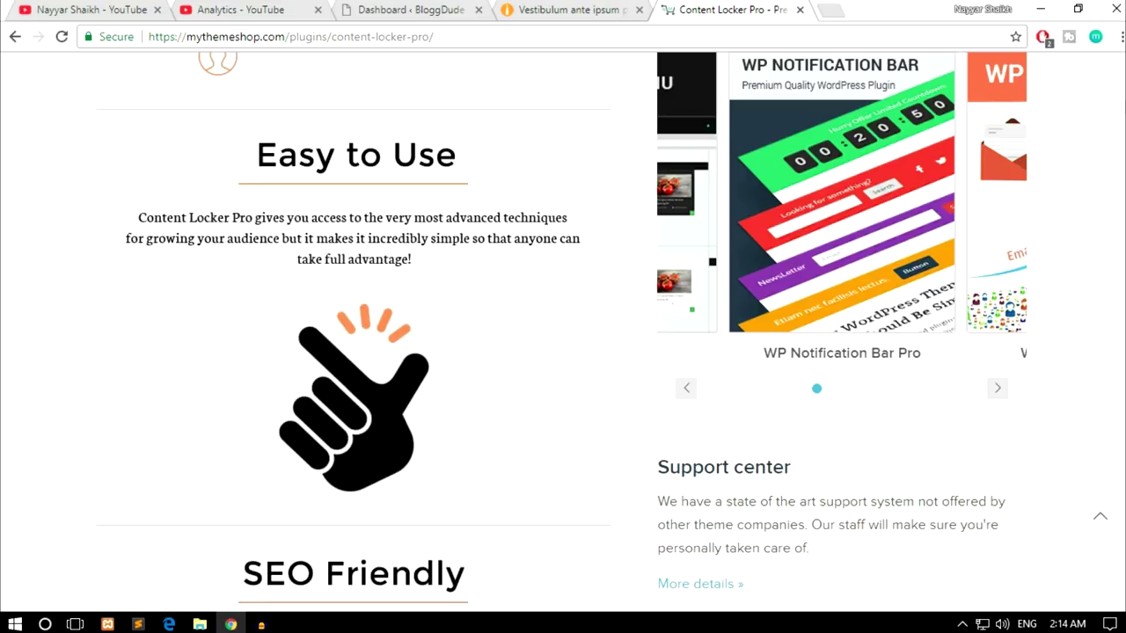
scroll(563, 326, down, 7)
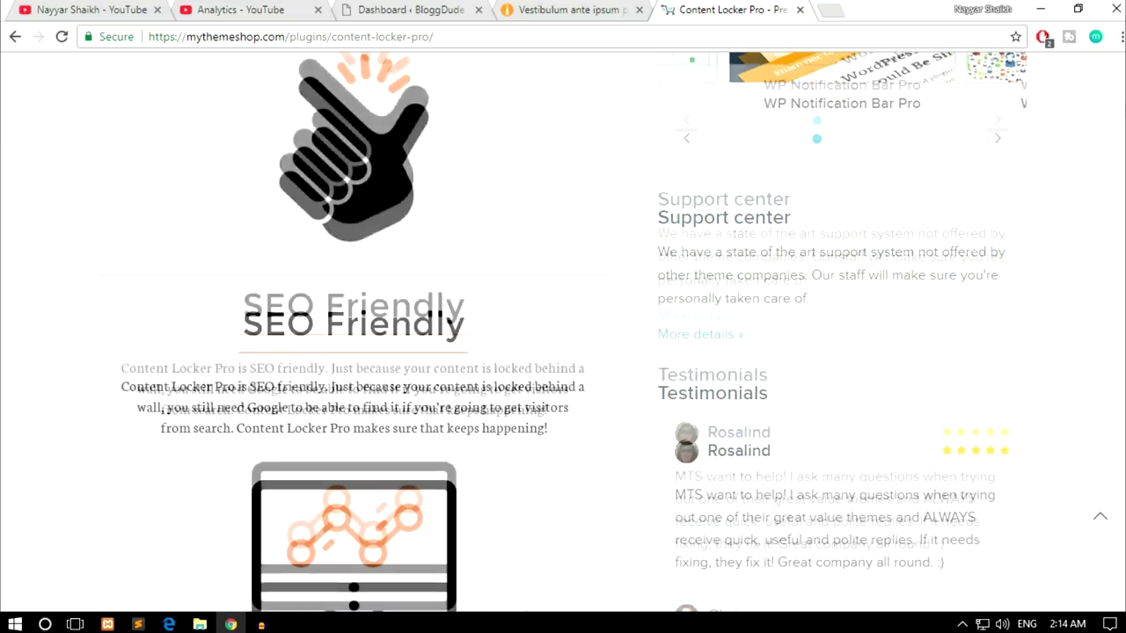
scroll(563, 332, down, 5)
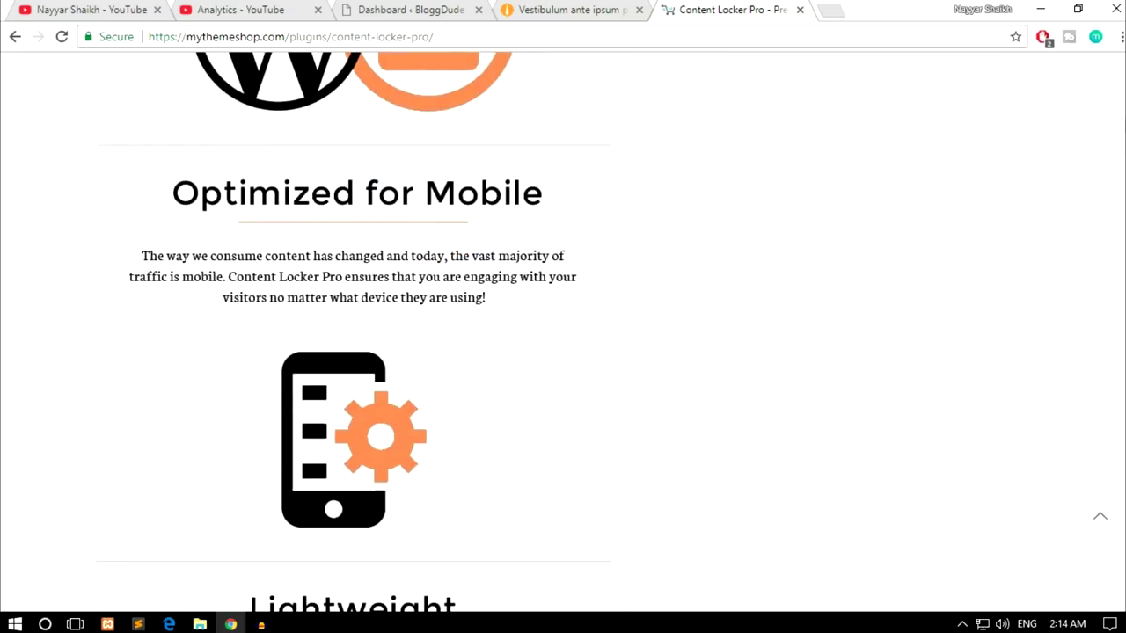
scroll(562, 332, down, 5)
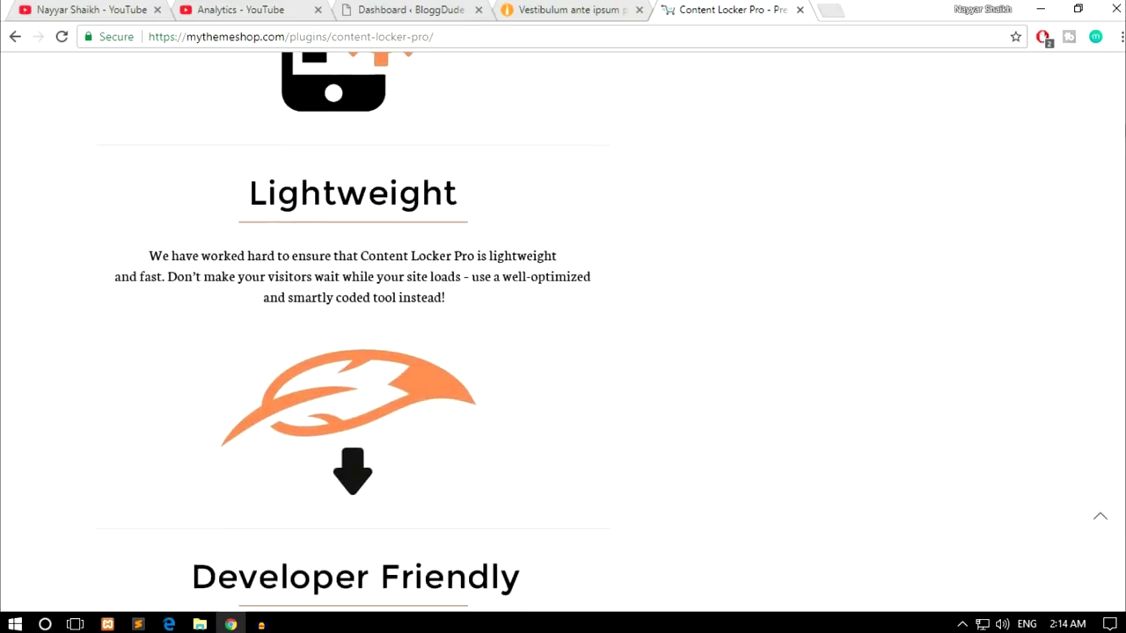
scroll(563, 332, down, 2)
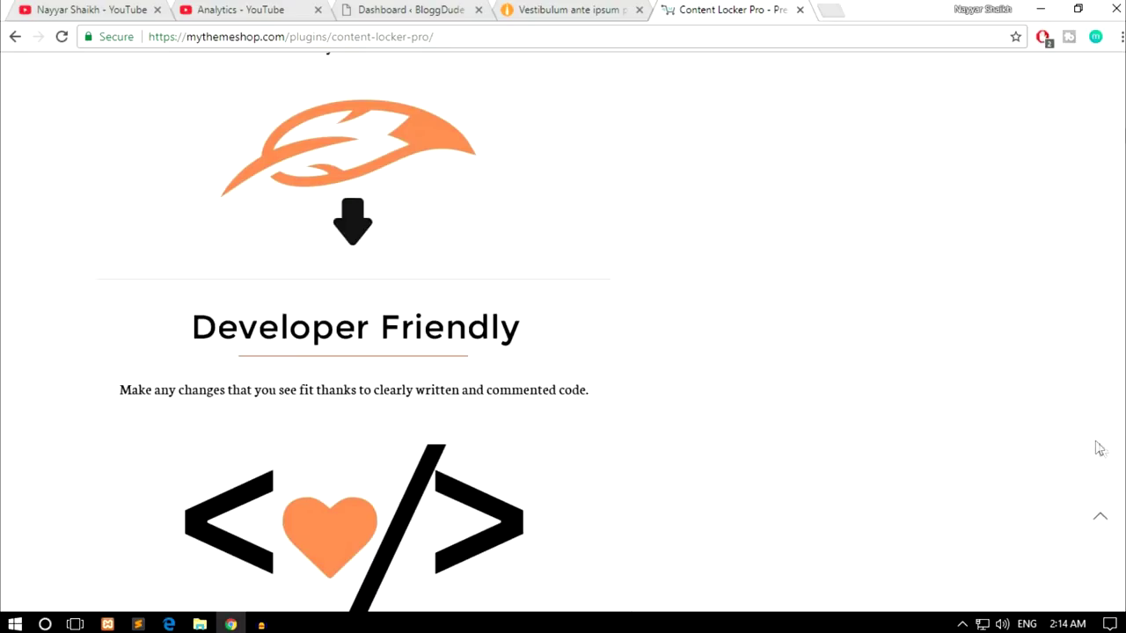
scroll(1063, 428, down, 5)
Step: Scroll through the 2 Types of Lockers and social unlock option sections
scroll(1063, 420, down, 2)
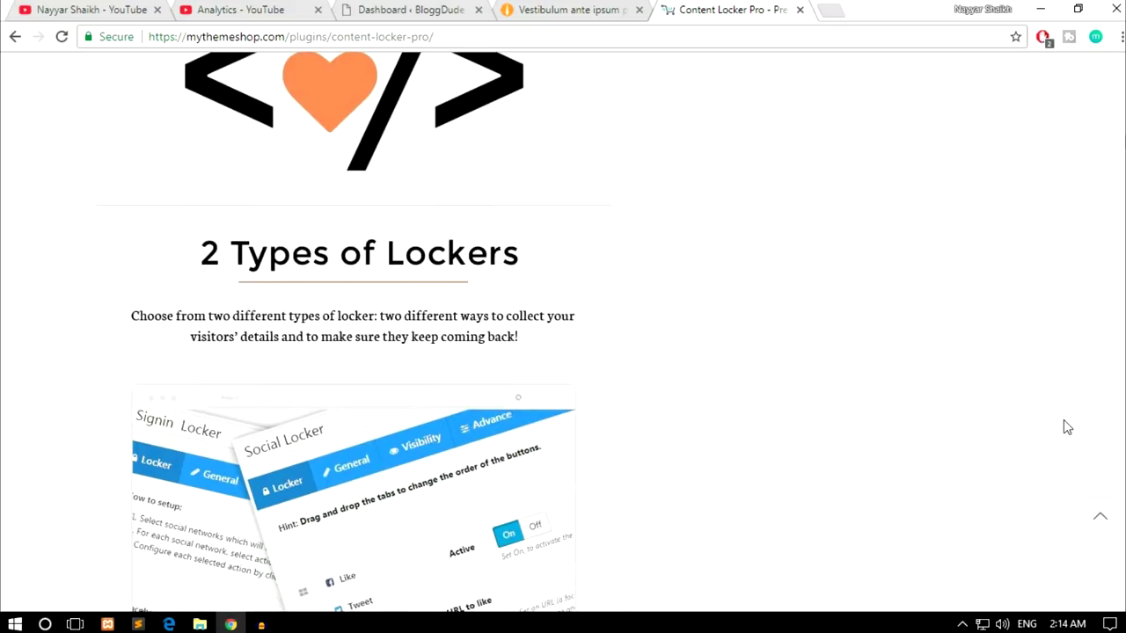
scroll(1063, 421, down, 1)
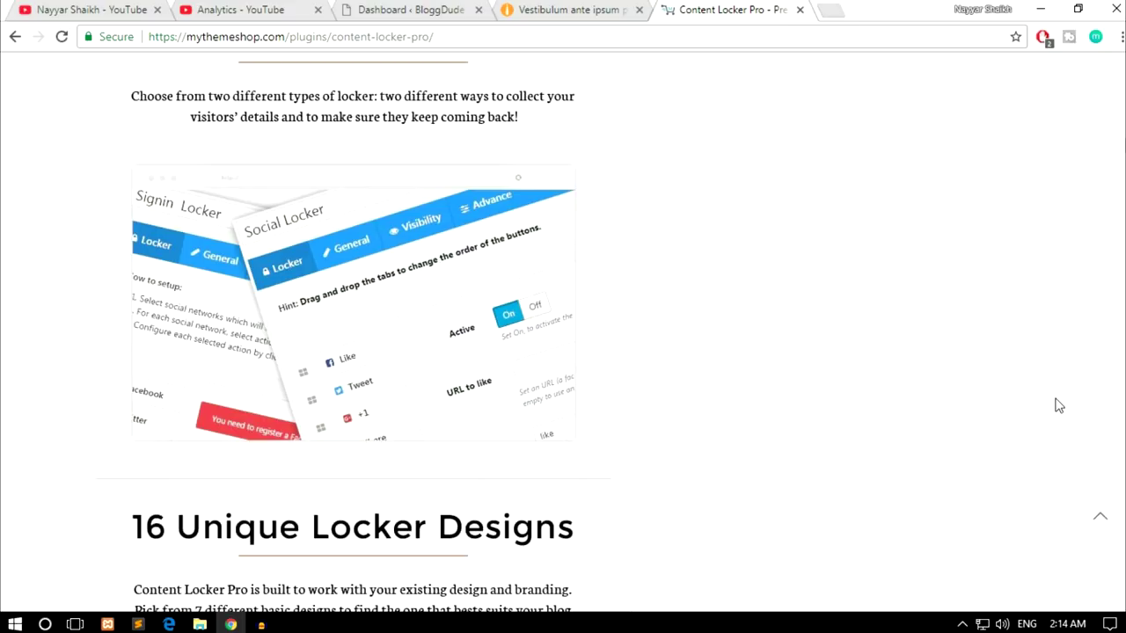
scroll(1055, 405, down, 3)
scroll(1037, 410, down, 3)
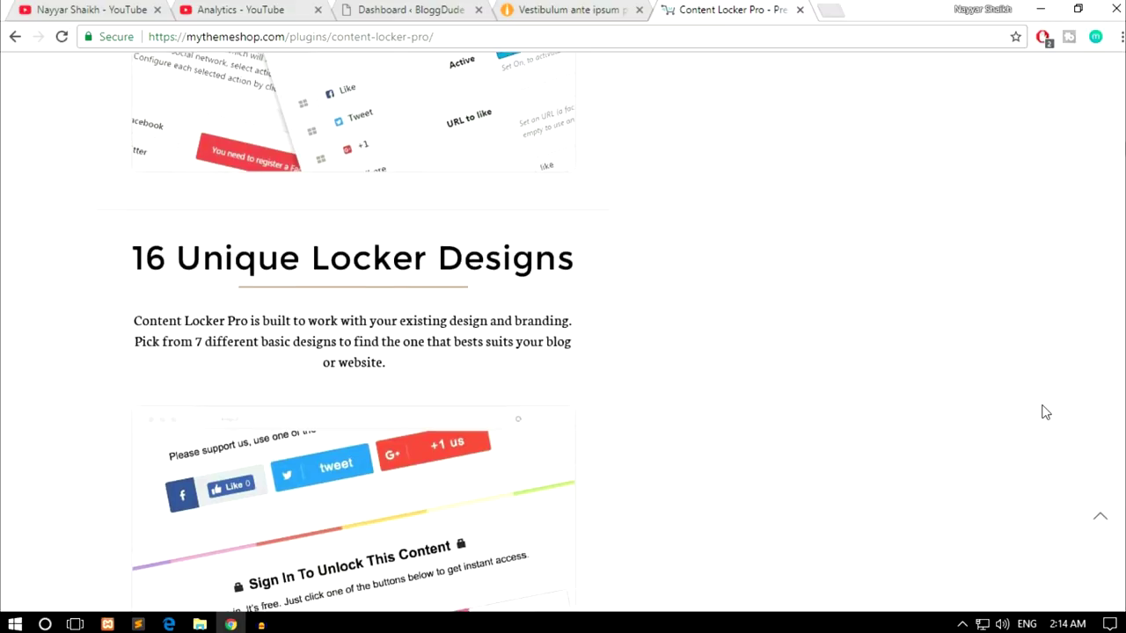
scroll(1033, 412, down, 4)
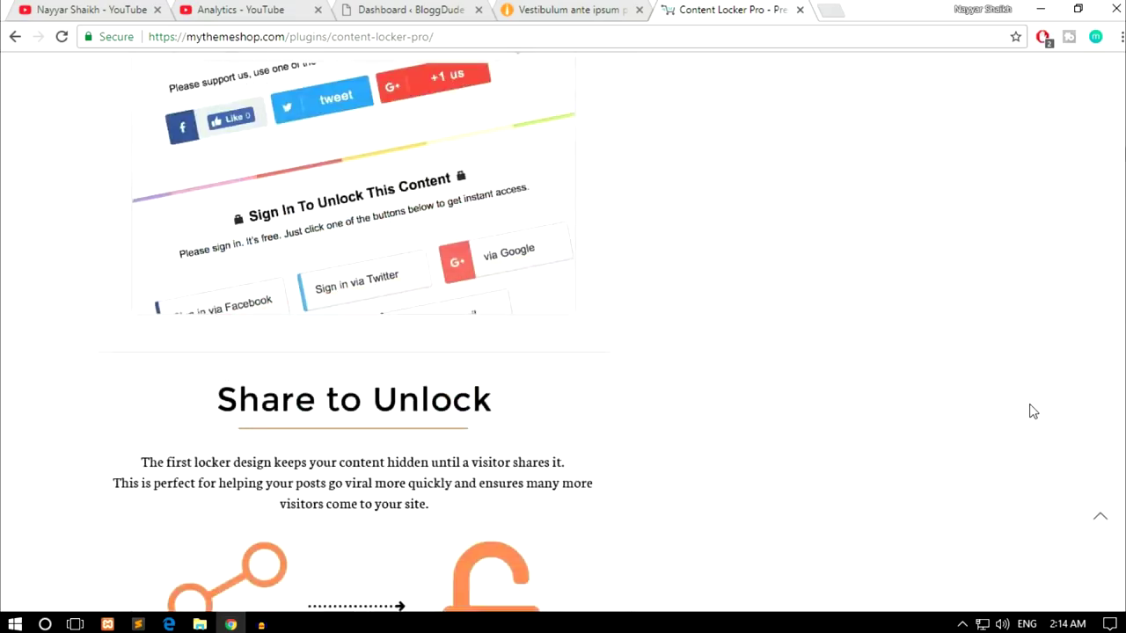
scroll(1032, 411, down, 1)
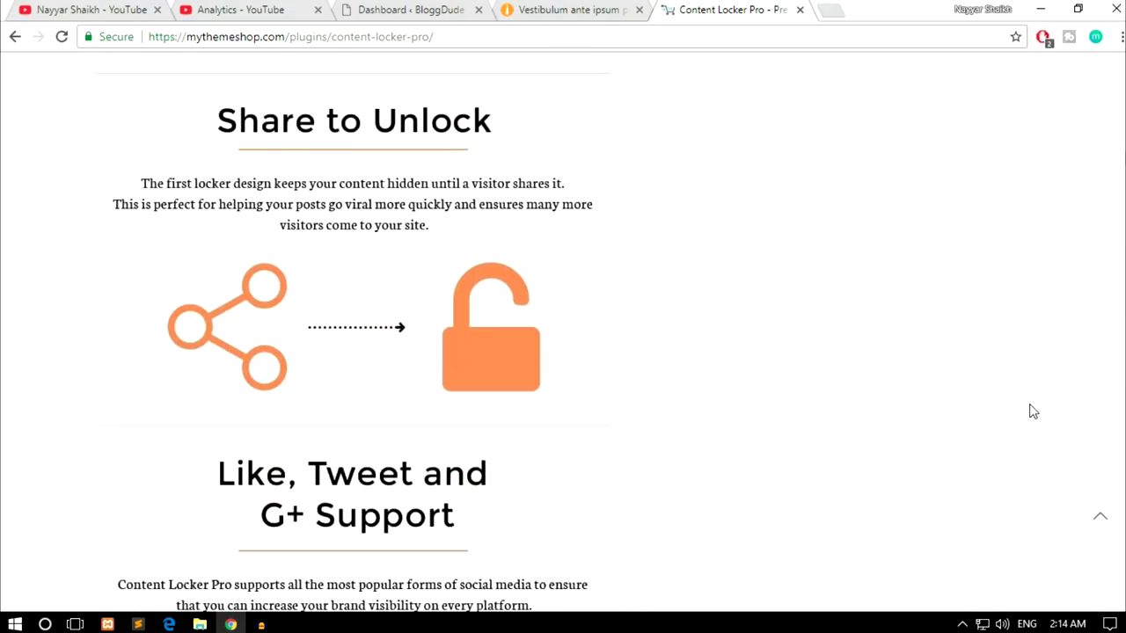
scroll(1032, 412, down, 6)
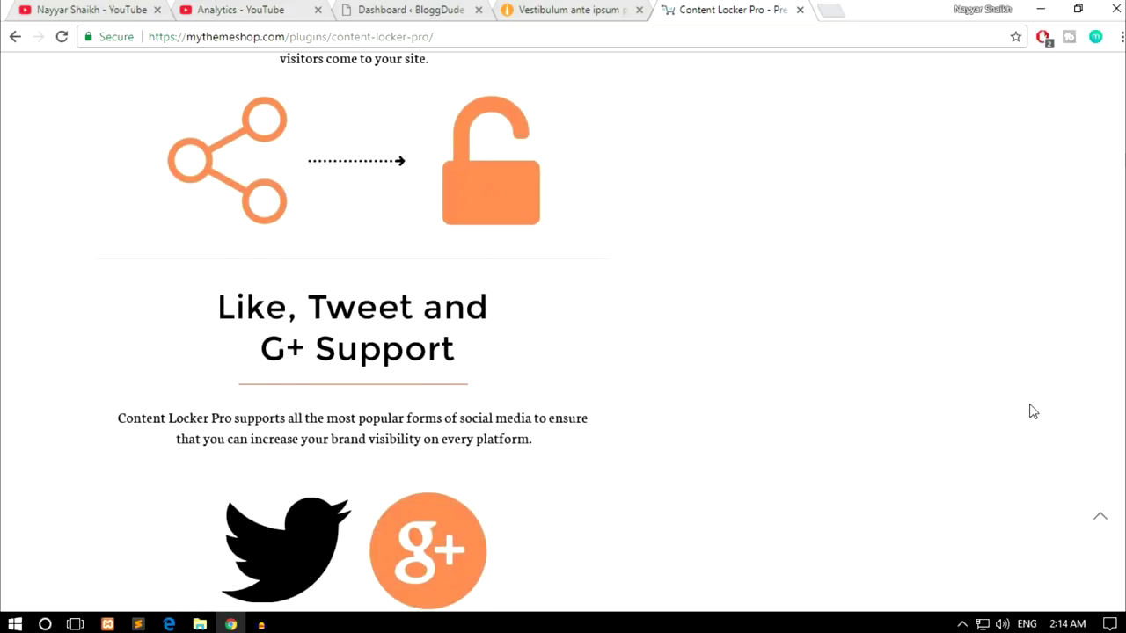
scroll(1032, 411, down, 10)
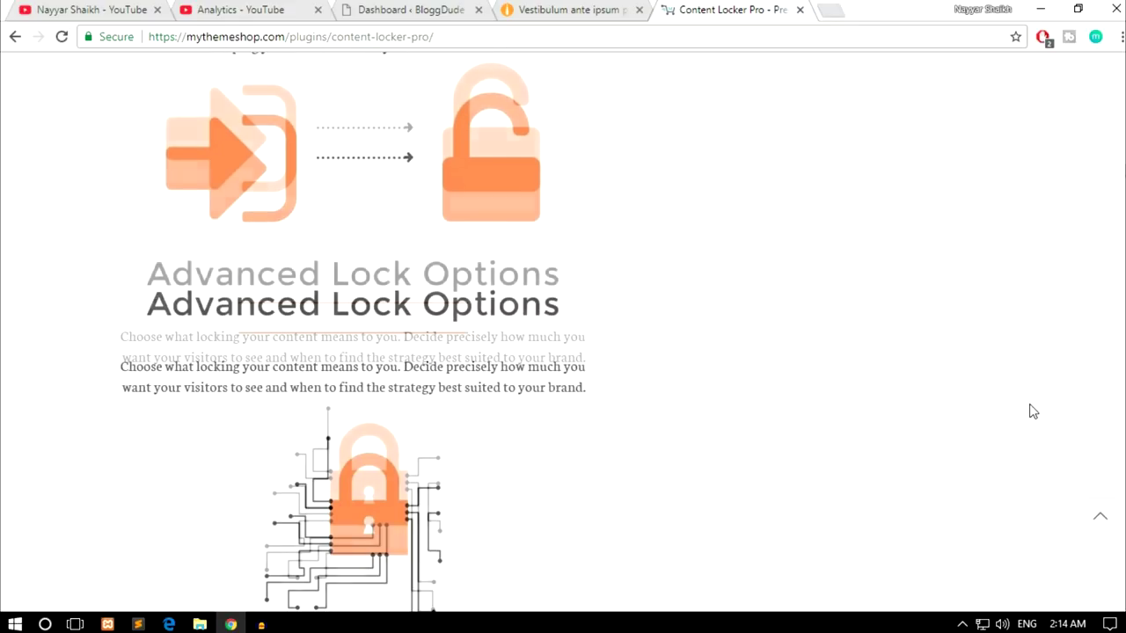
scroll(1032, 412, down, 10)
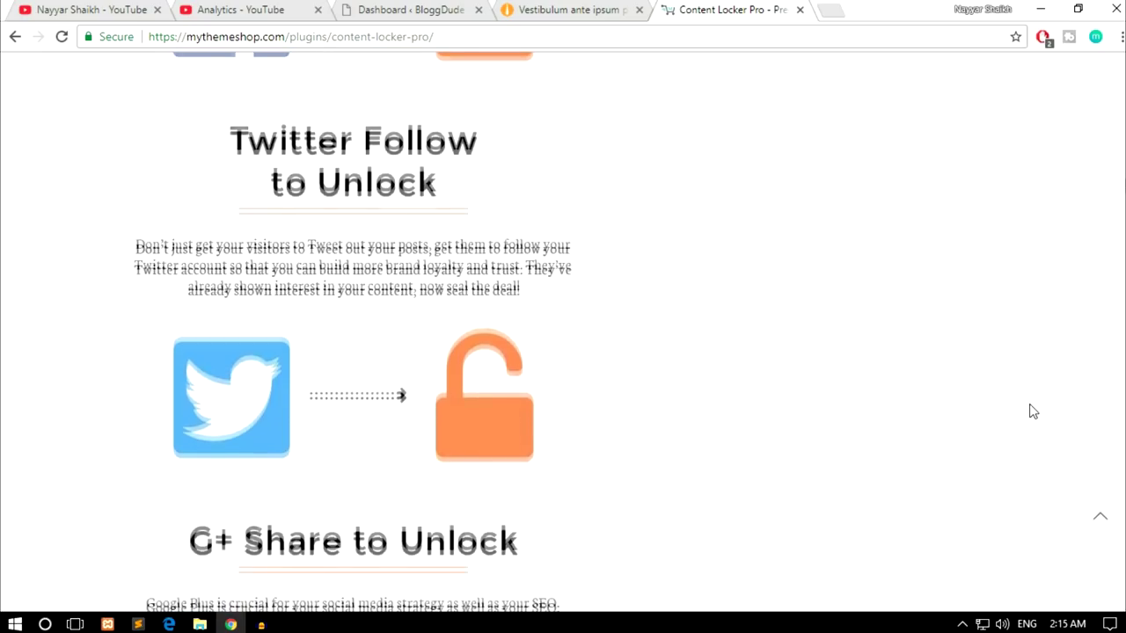
scroll(1032, 411, down, 7)
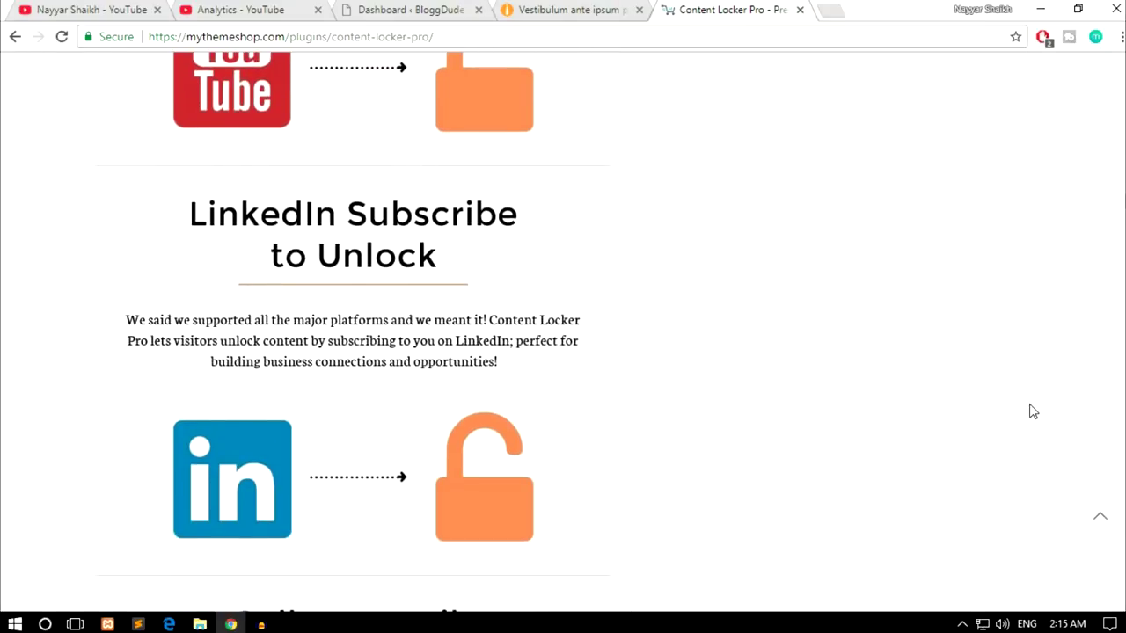
Step: Scroll back up to the YouTube section, then down to Collect Emails and Names
scroll(1032, 412, up, 1)
scroll(1033, 411, up, 3)
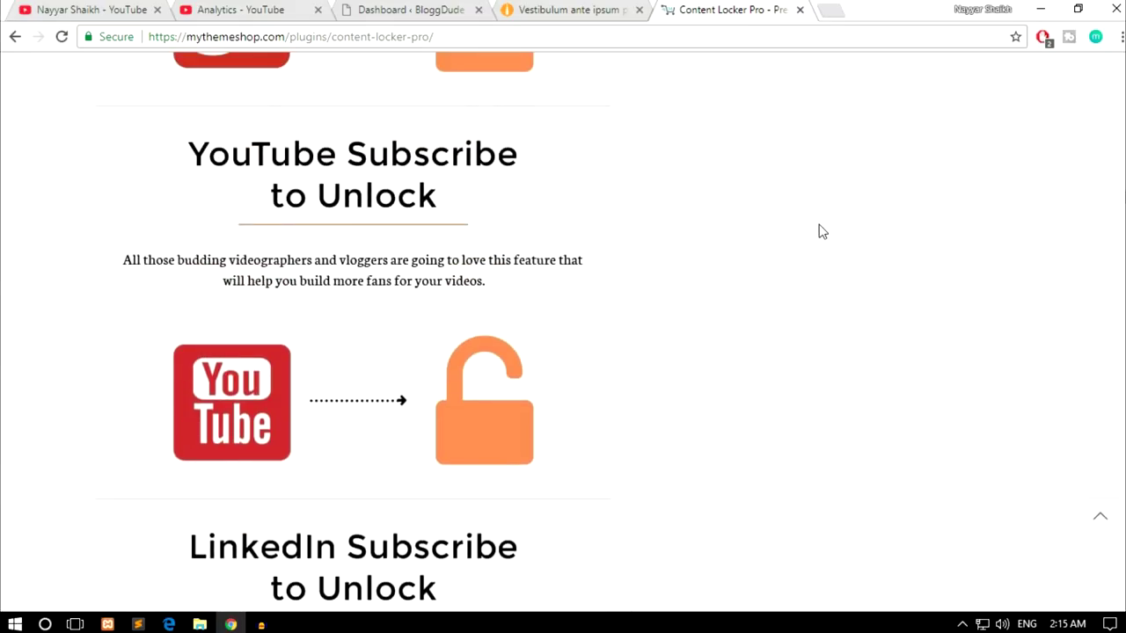
scroll(840, 313, down, 8)
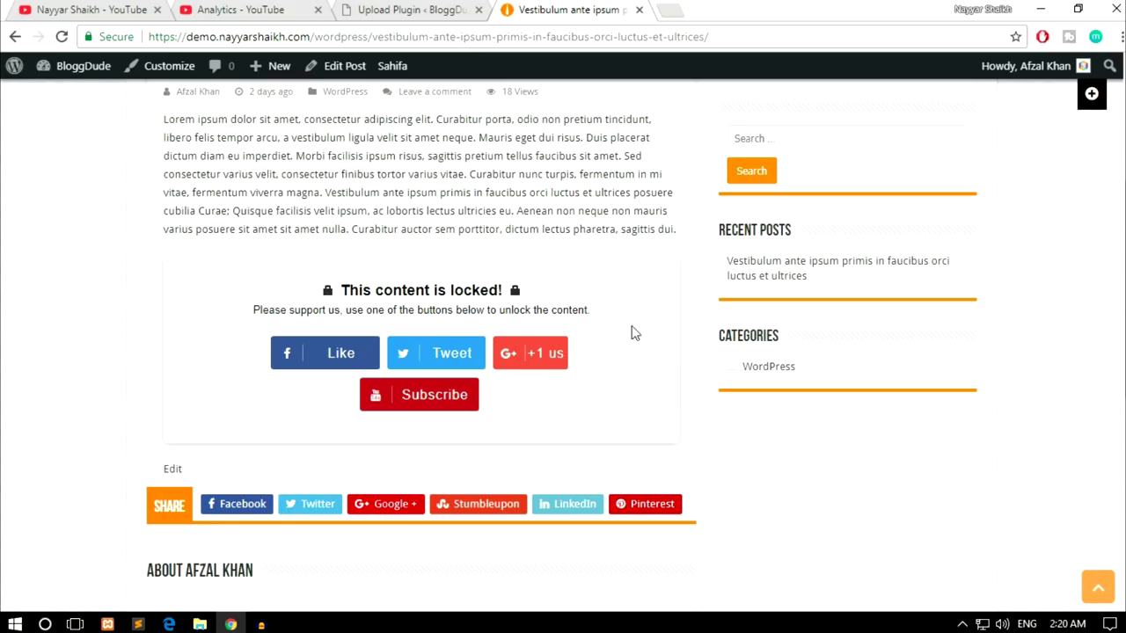
Step: Highlight the demo post's opening paragraph, then deselect it
scroll(598, 373, up, 1)
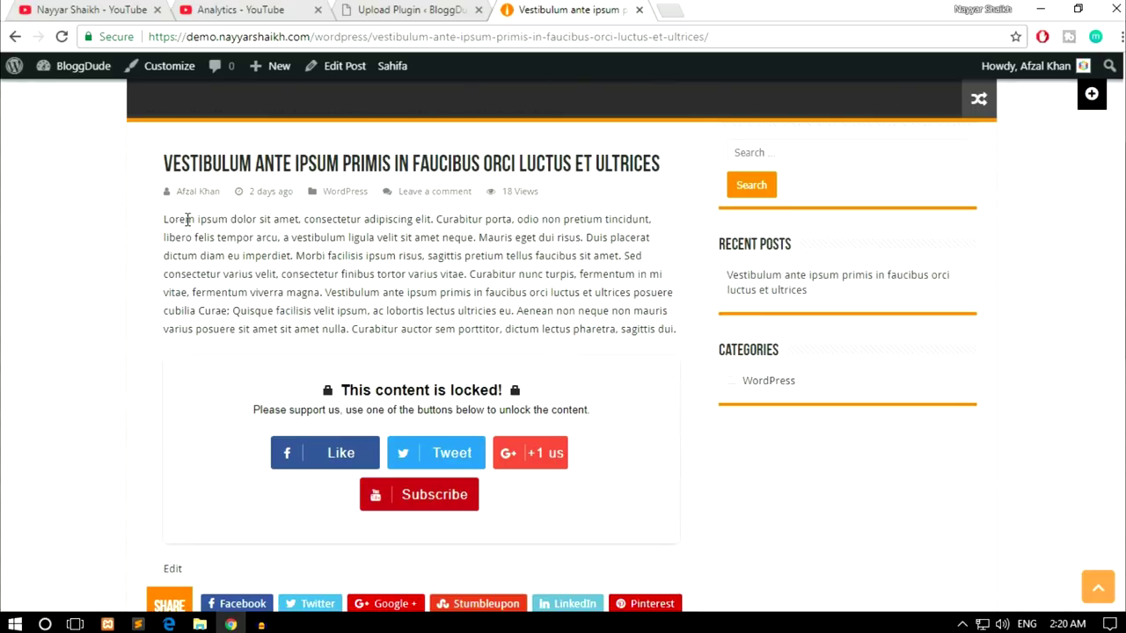
drag(165, 221, 535, 291)
click(532, 292)
scroll(691, 322, down, 1)
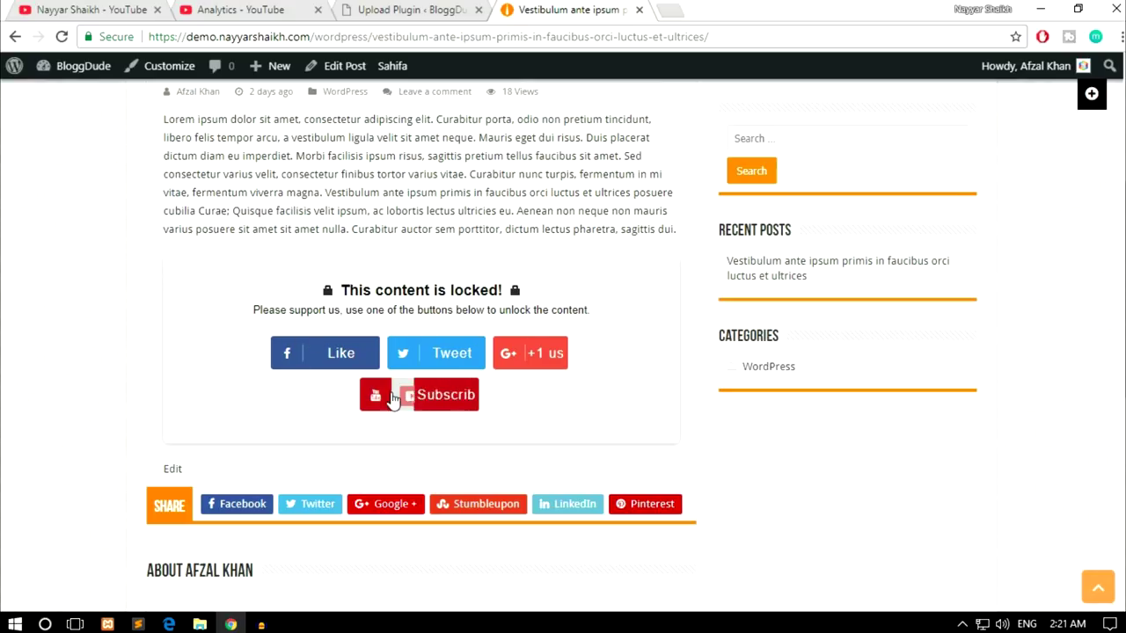
Step: Use the locker's YouTube Subscribe button to start unlocking the post
mouse_move(334, 364)
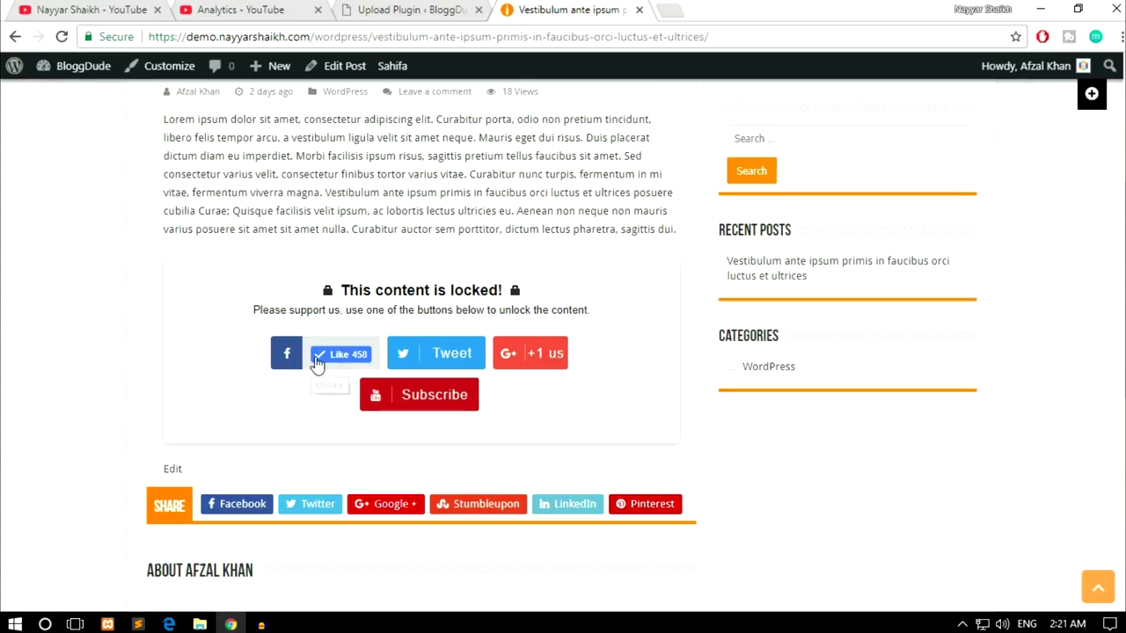
mouse_move(448, 362)
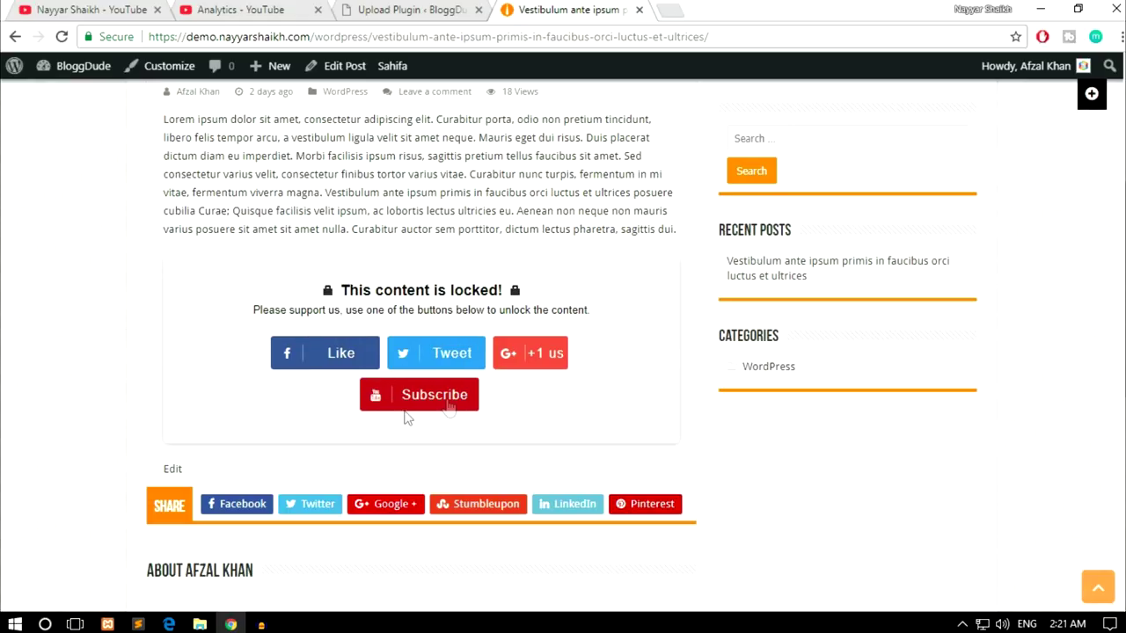
mouse_move(425, 410)
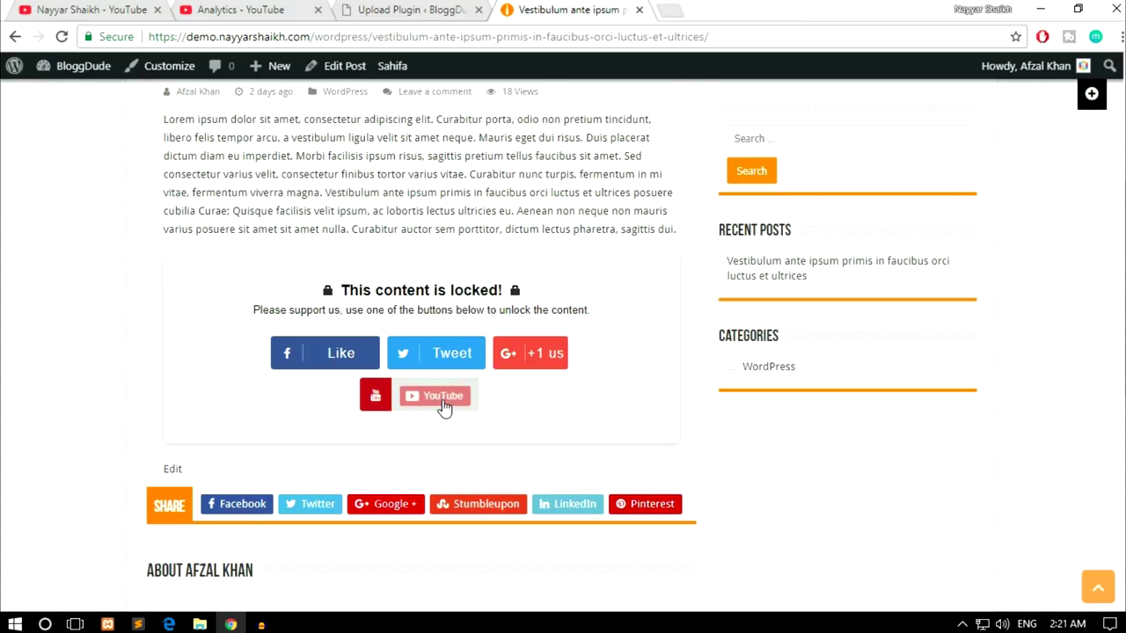
click(433, 403)
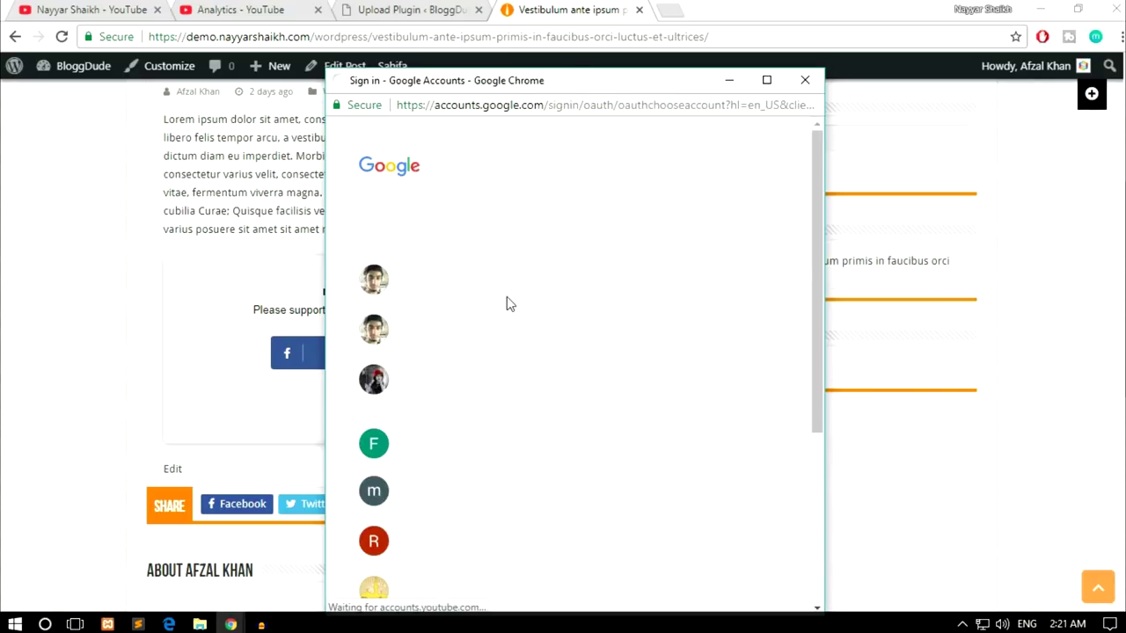
Step: Sign in with the Google account, pick the brand YouTube account, and allow access
click(482, 344)
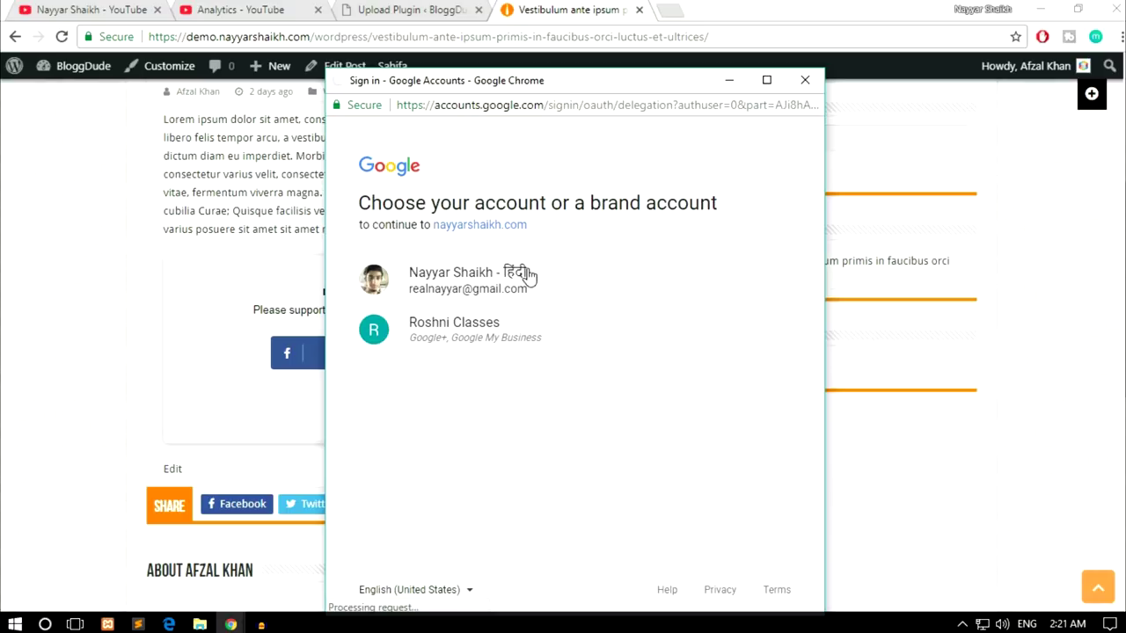
click(526, 277)
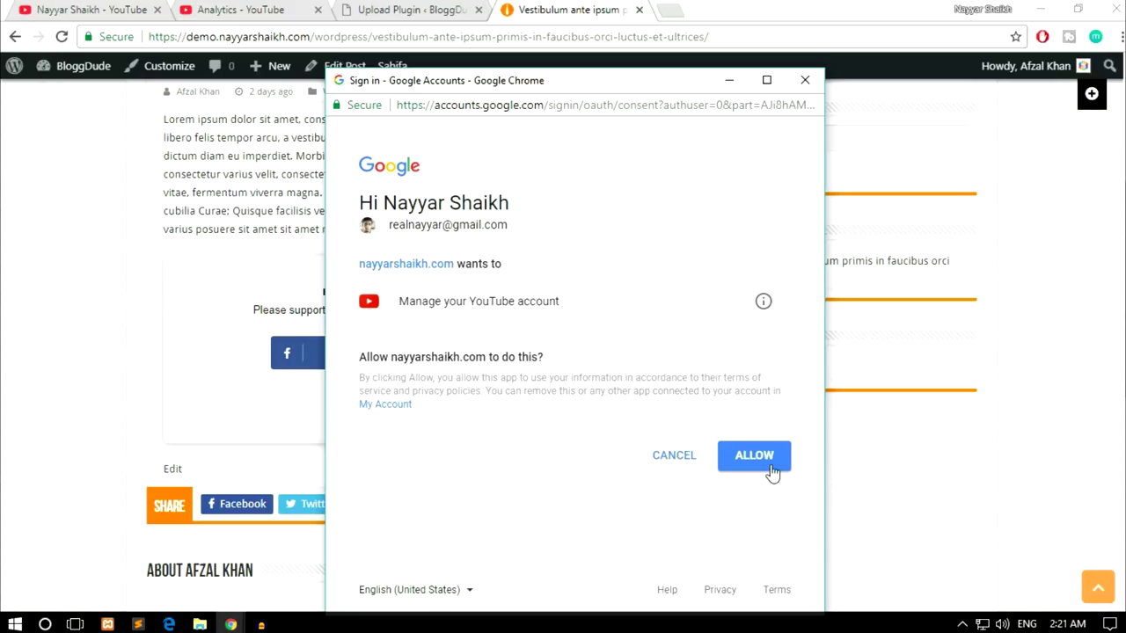
click(770, 466)
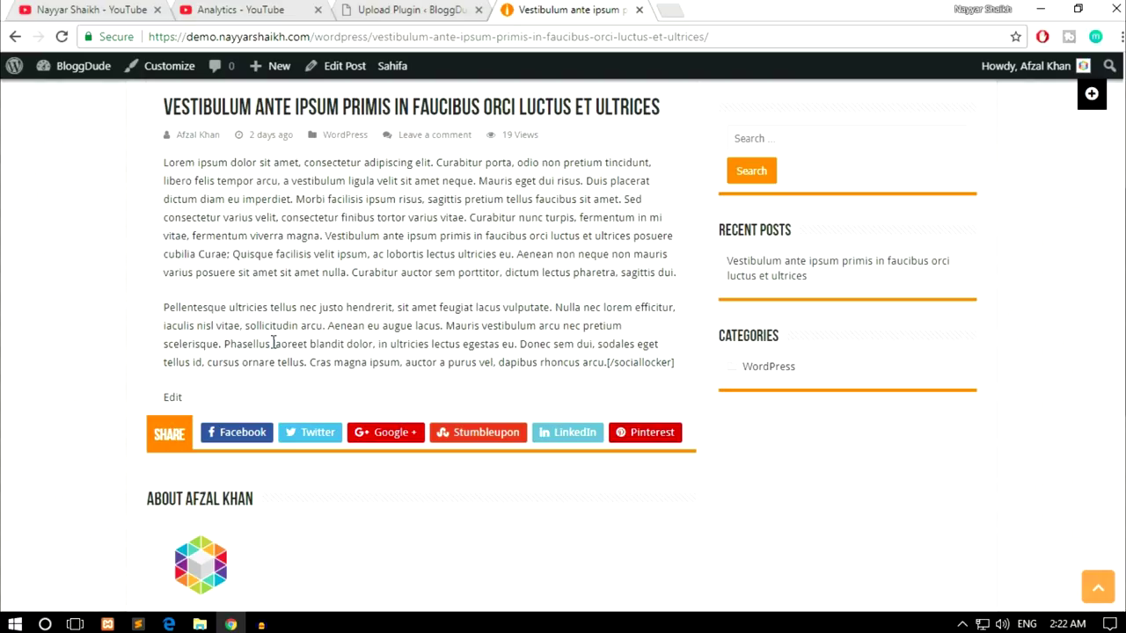
drag(165, 306, 674, 358)
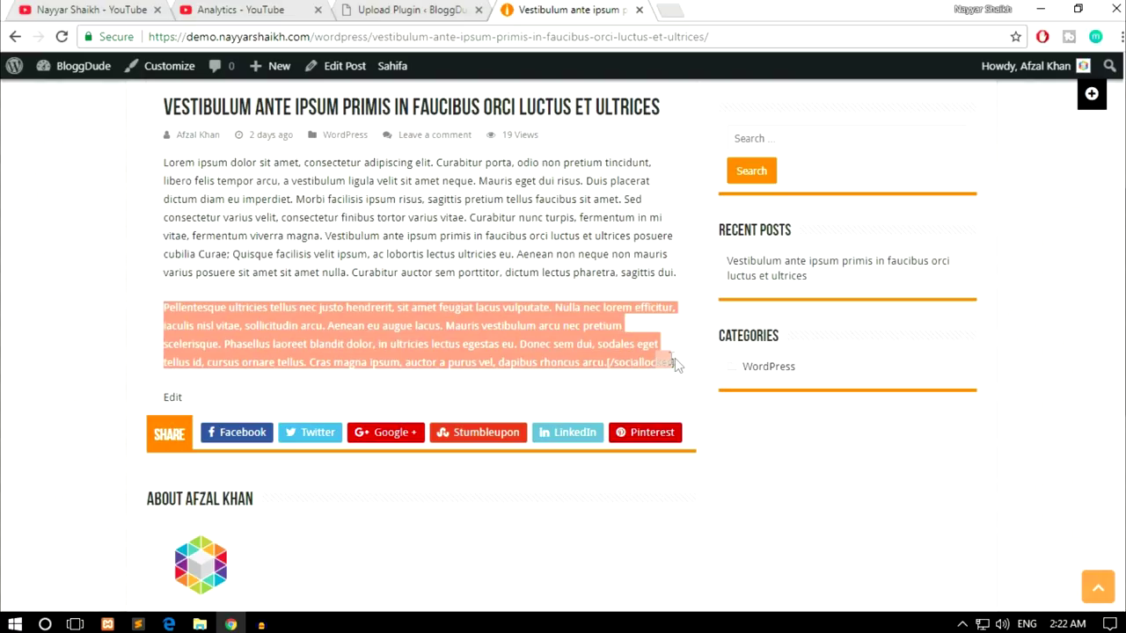
click(620, 358)
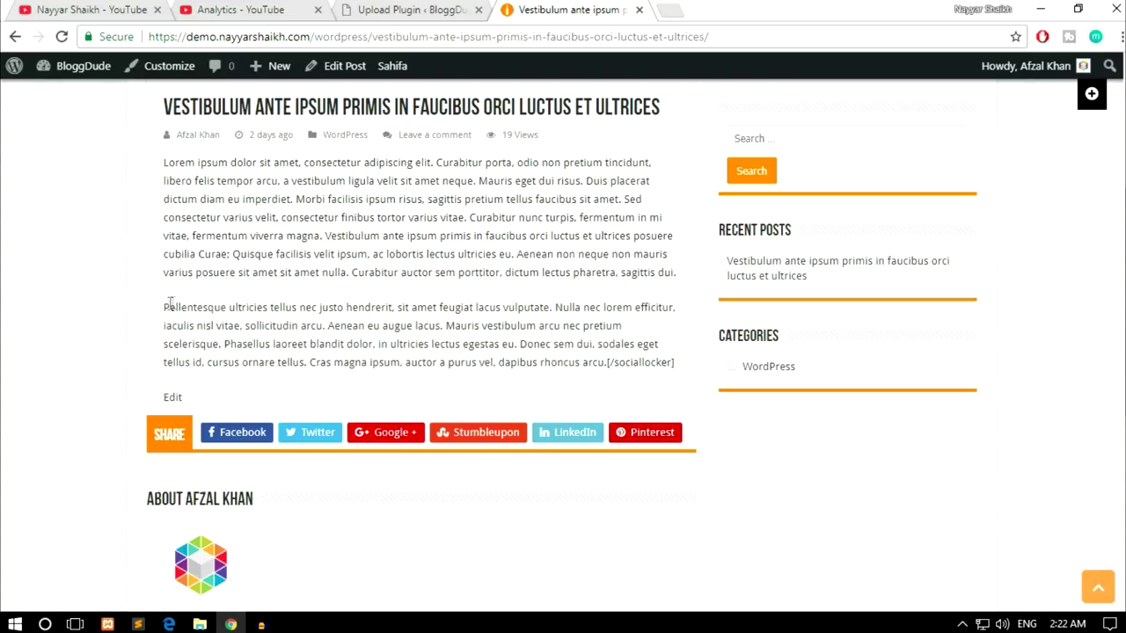
drag(173, 305, 289, 341)
click(329, 342)
drag(161, 307, 674, 362)
click(670, 357)
Step: Load bloggdude.com in a new tab and open the 'How to Make a Coupon Website' post
click(675, 8)
text(b)
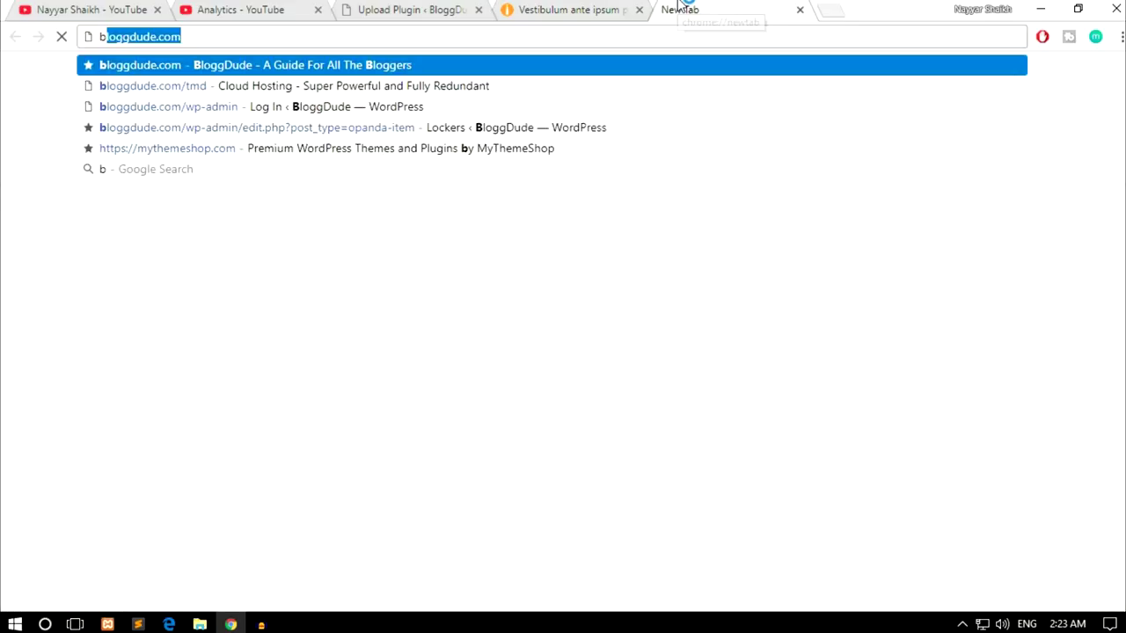
key(Return)
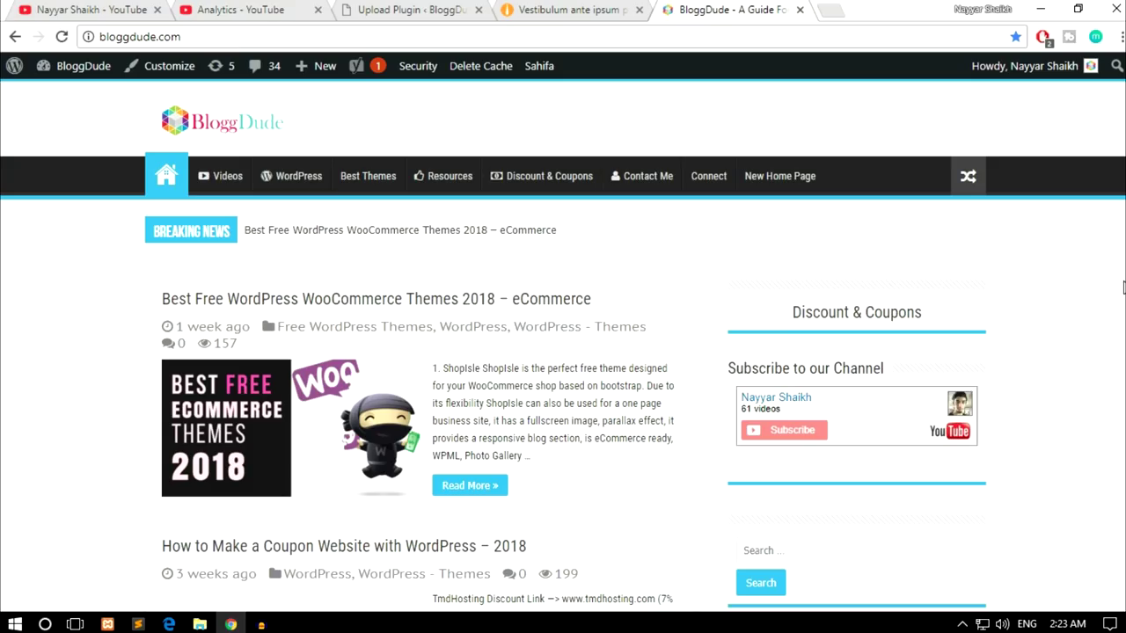
scroll(551, 184, down, 4)
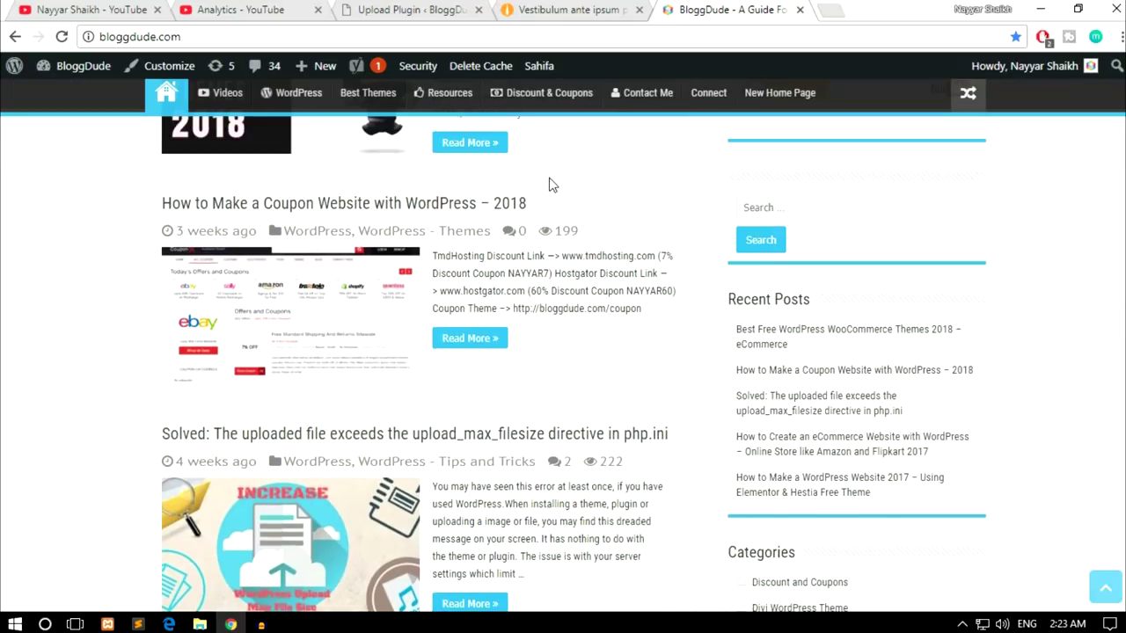
click(405, 204)
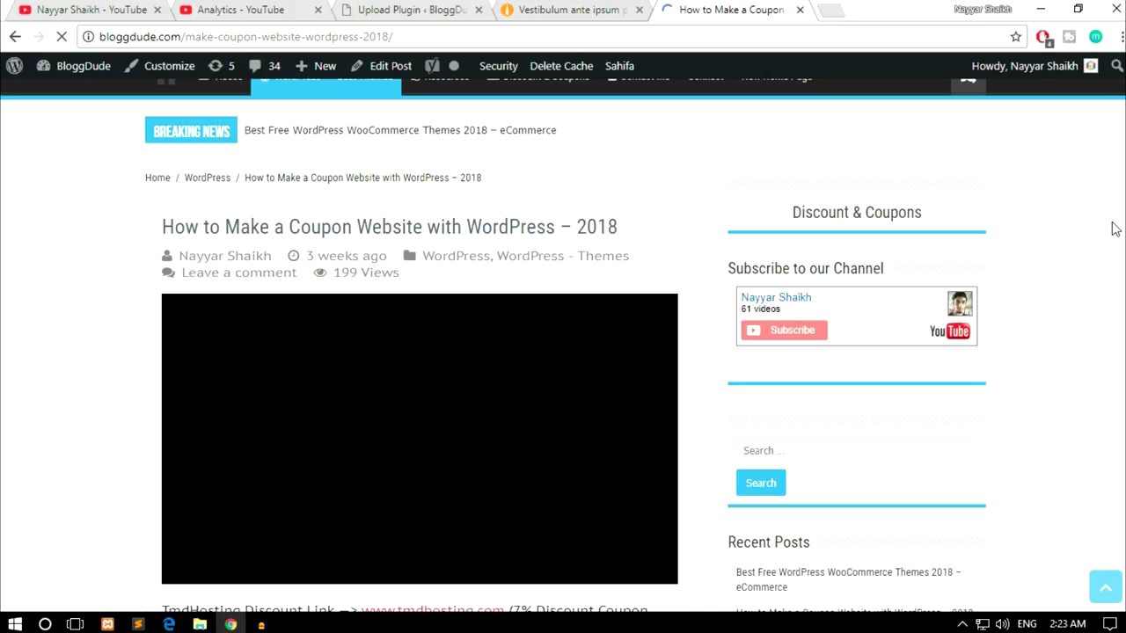
Step: Highlight the Free Images, Layouts and CSS line and the free download line, then return to the demo post
scroll(1115, 229, down, 5)
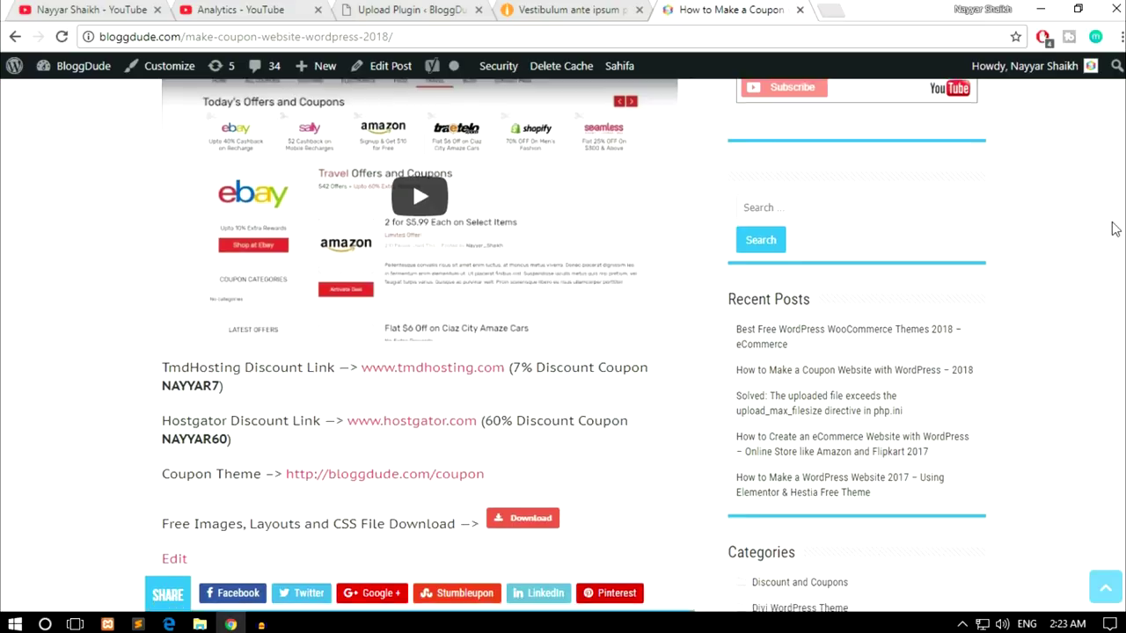
scroll(1115, 228, up, 5)
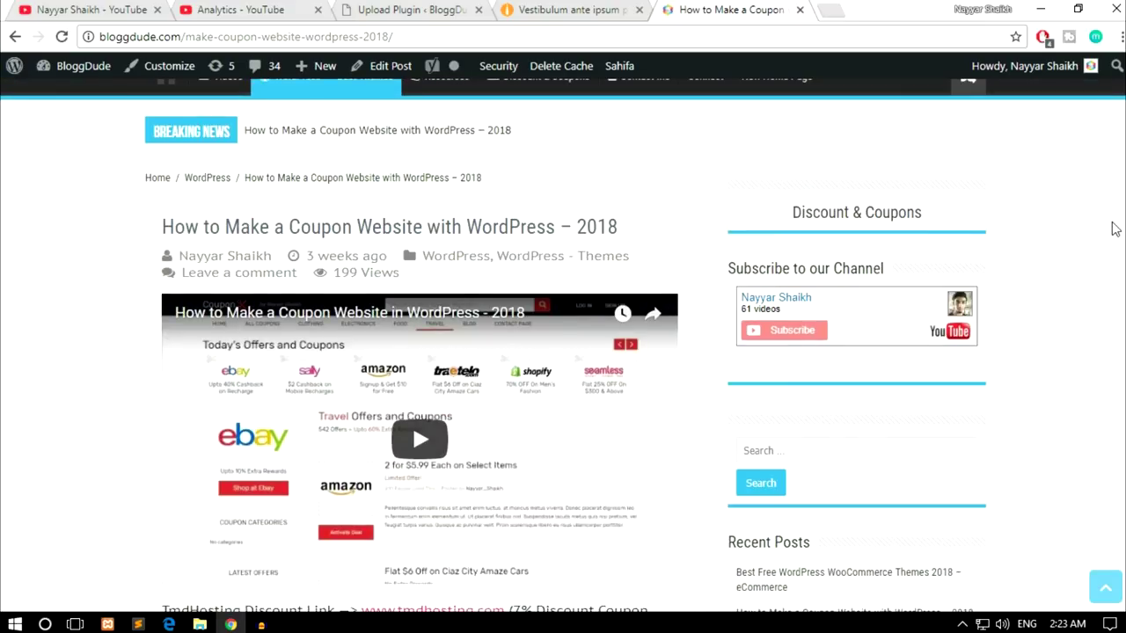
scroll(1115, 229, down, 5)
drag(151, 322, 364, 322)
click(369, 322)
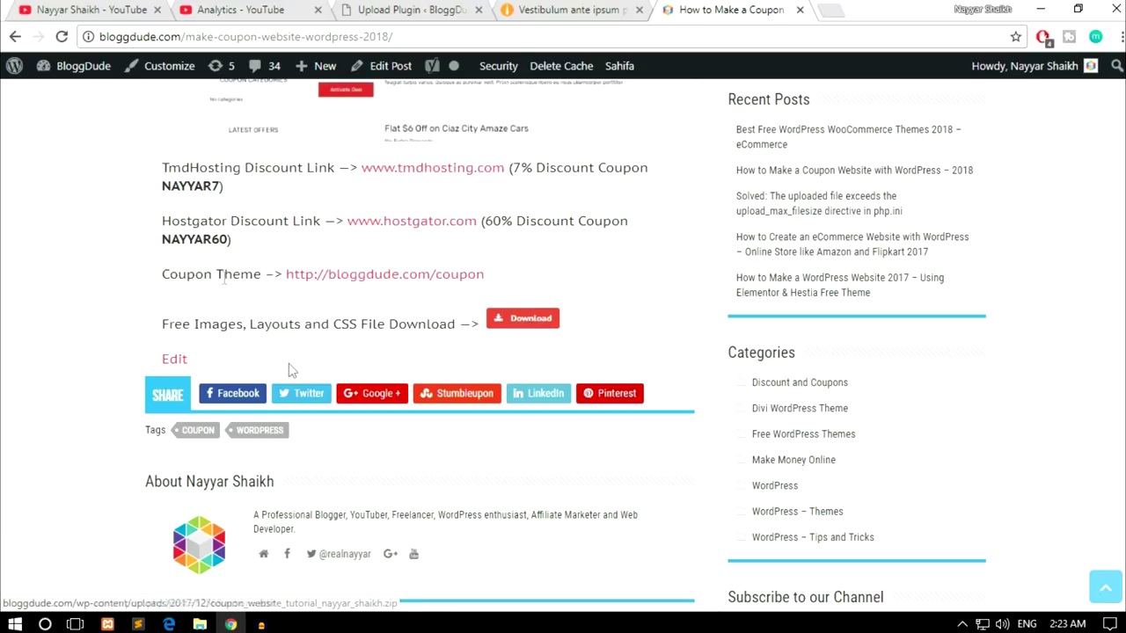
drag(155, 325, 458, 328)
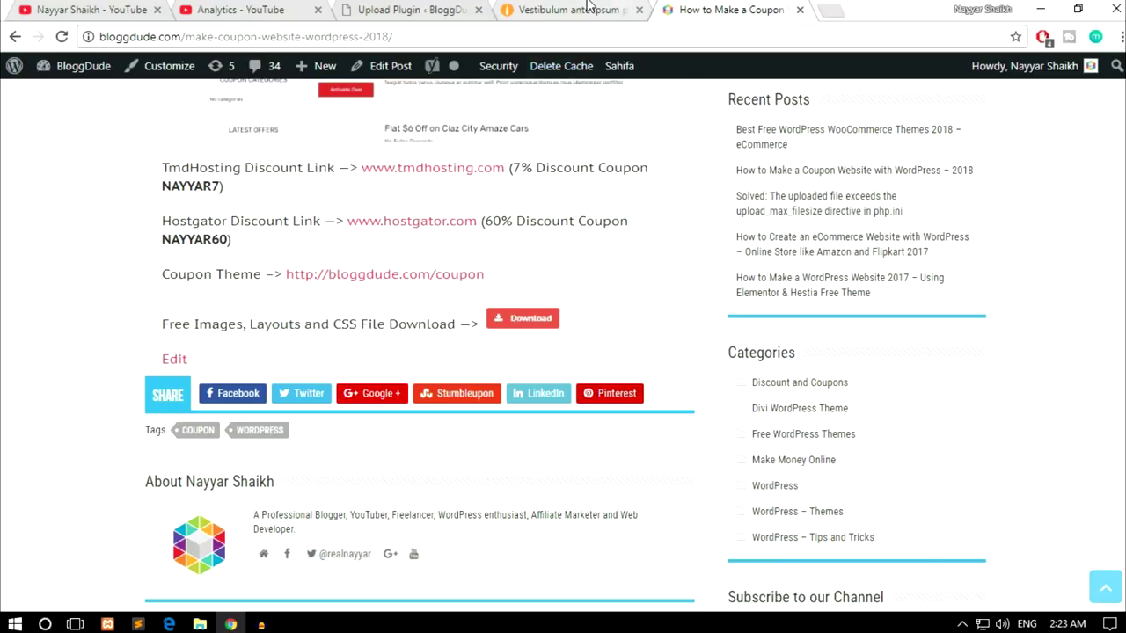
click(582, 10)
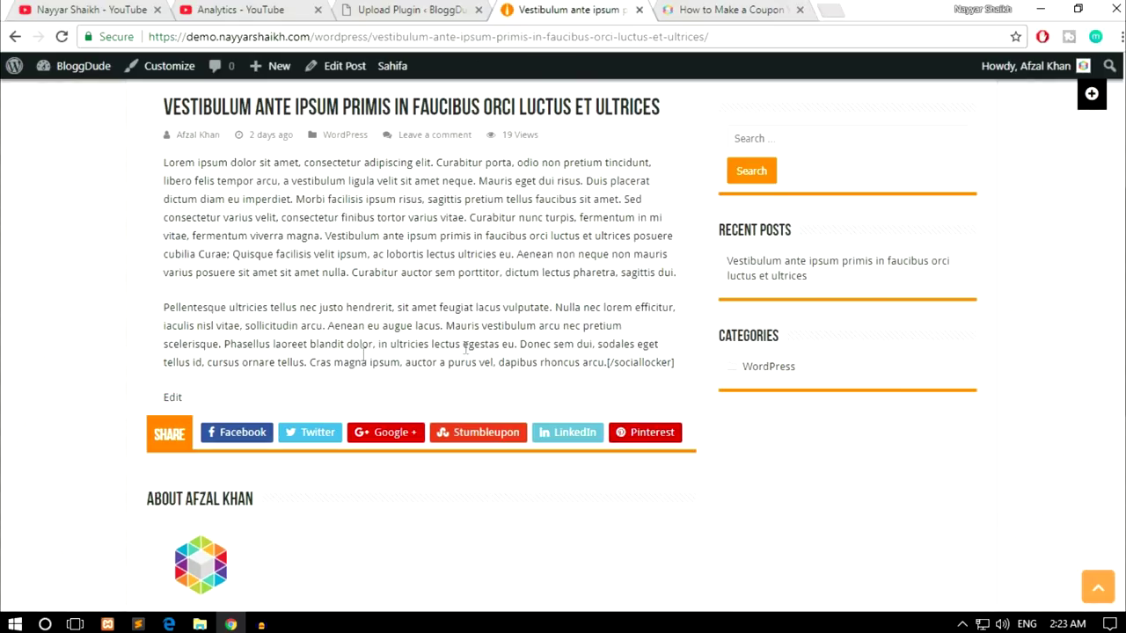
Step: Switch to the coupon post tab, then to the 'Dashboard ‹ BloggDude' tab
click(703, 11)
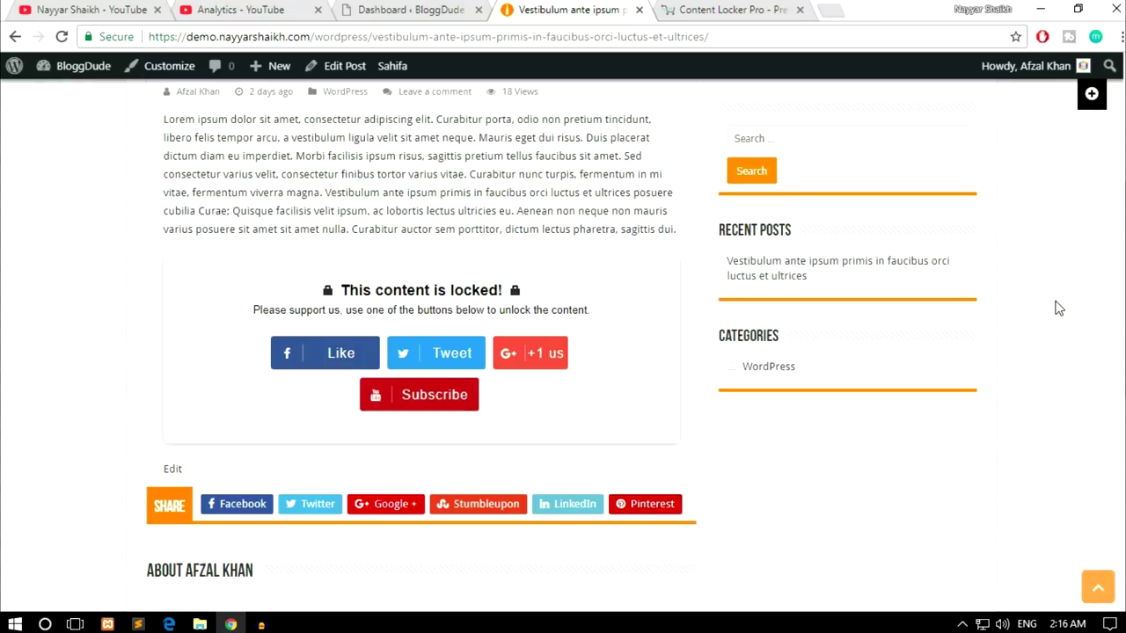
click(376, 8)
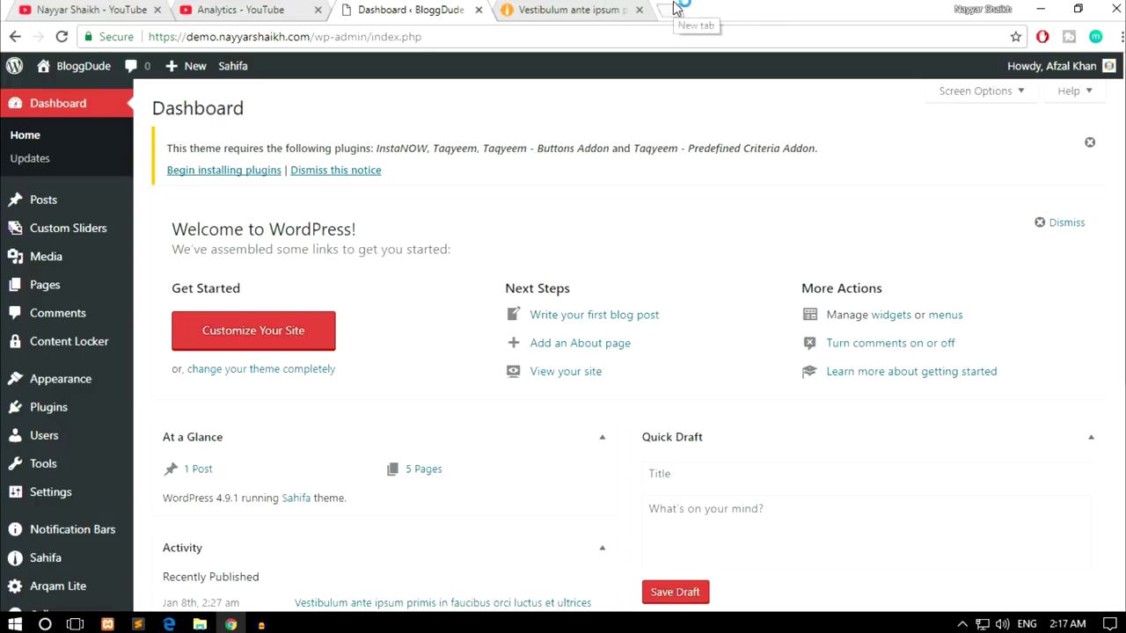
Step: Go to bloggdude.com/locker in a new tab, correcting the mistyped 'clocker' address
click(678, 9)
text(bloggdude.com/c)
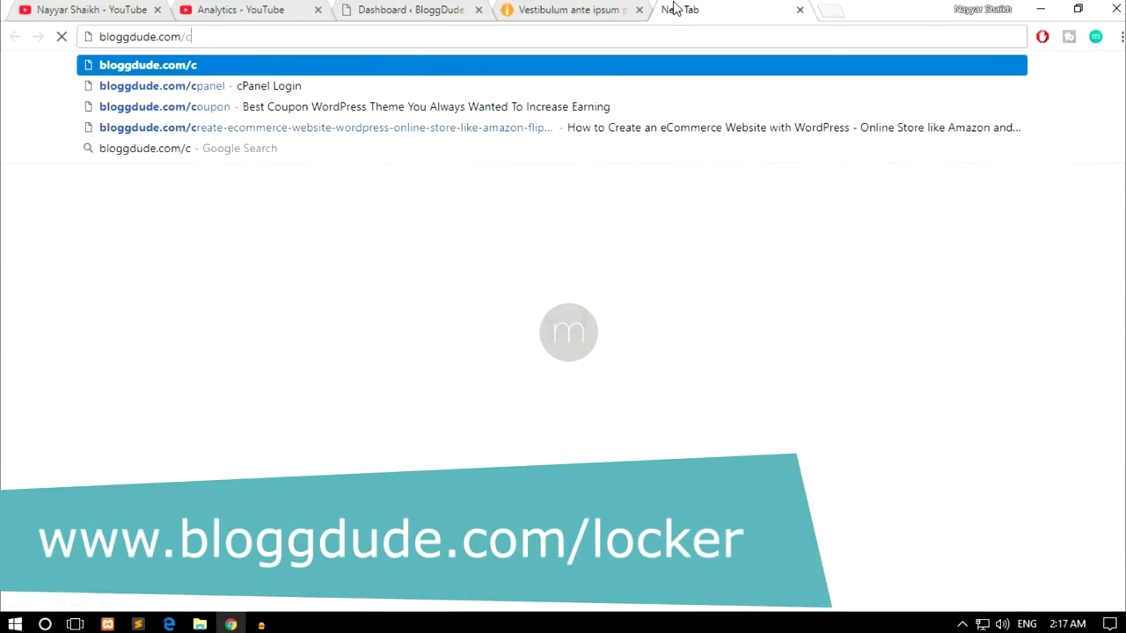
text(locker)
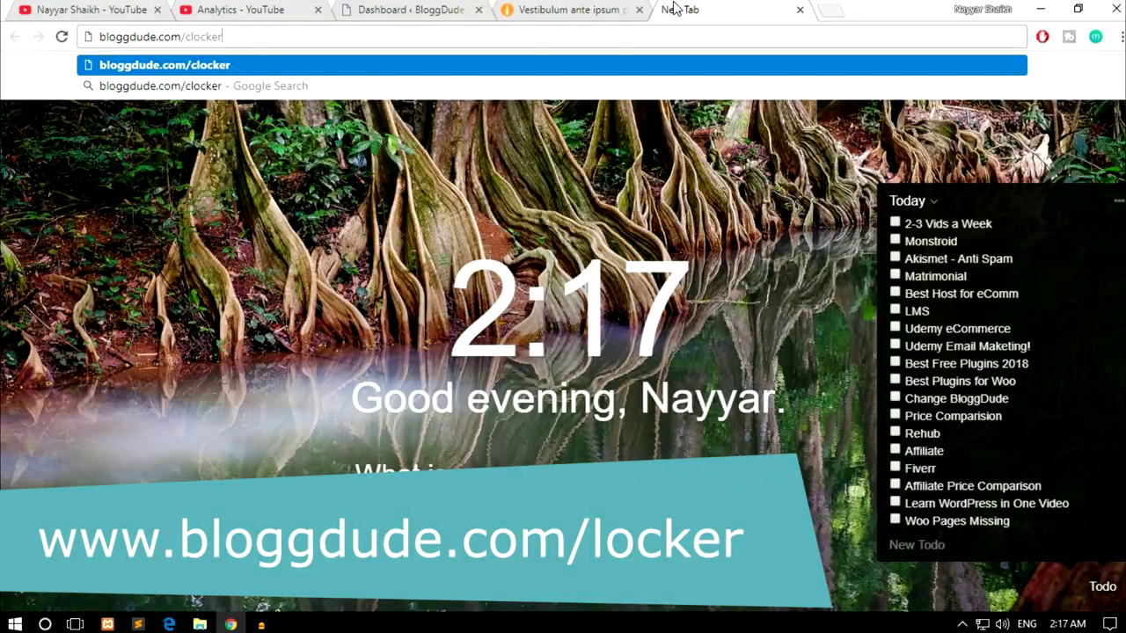
key(Left)
key(Left)
key(Left)
key(Left)
key(Left)
key(Left)
key(BackSpace)
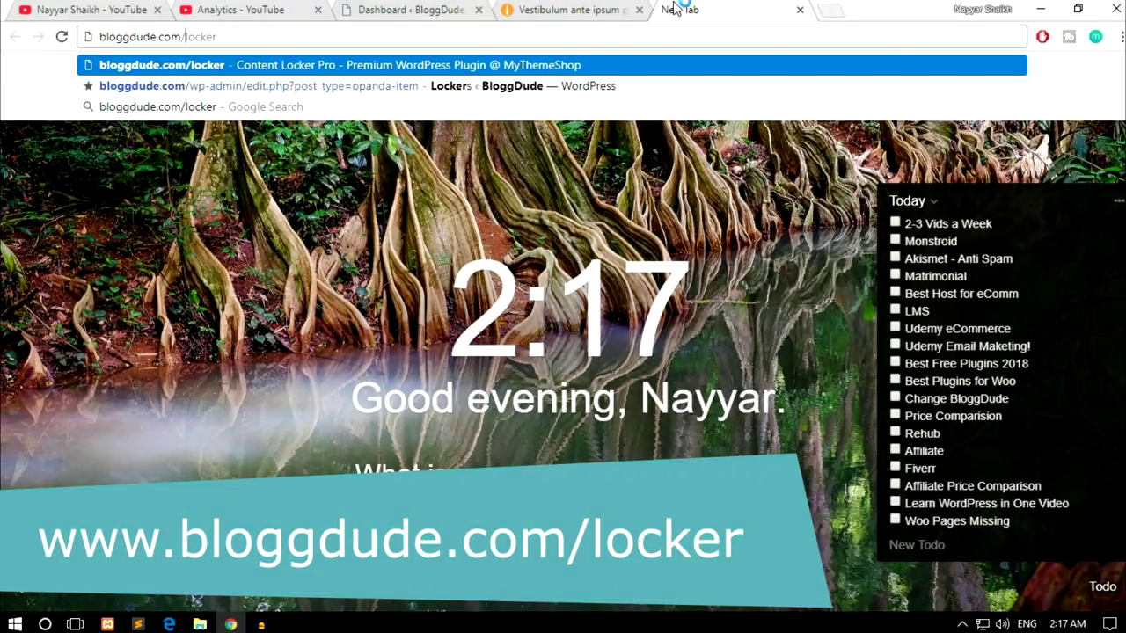
key(Return)
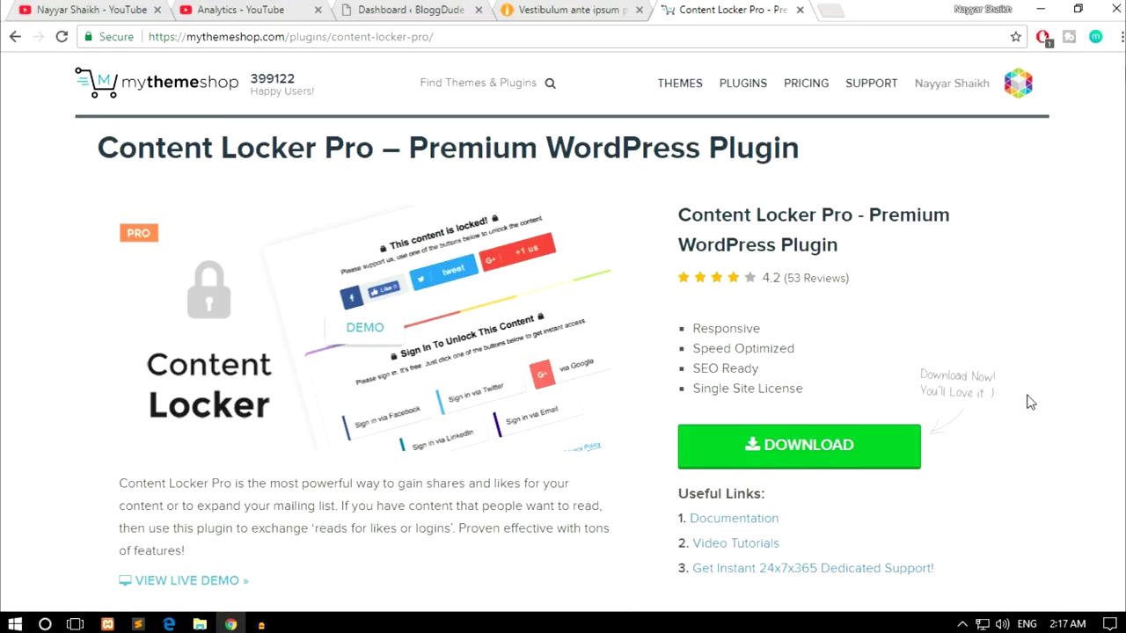
Step: Open the MyThemeShop Pricing page and highlight the Extended Membership heading and its $87 price
click(807, 88)
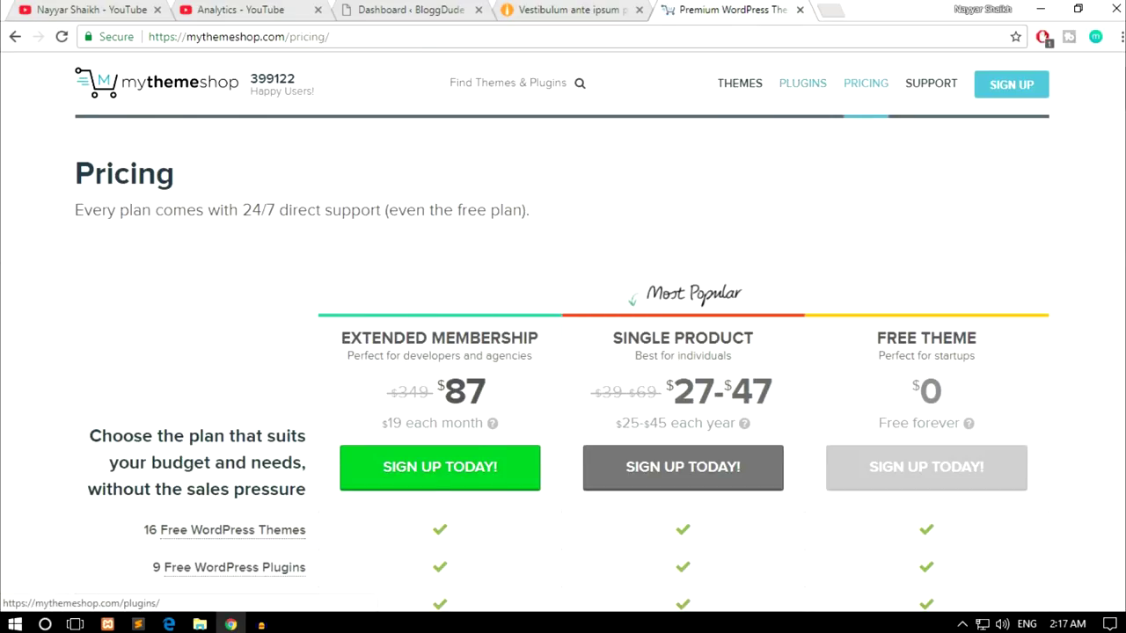
scroll(450, 179, down, 3)
drag(340, 95, 492, 93)
drag(515, 155, 440, 134)
click(510, 141)
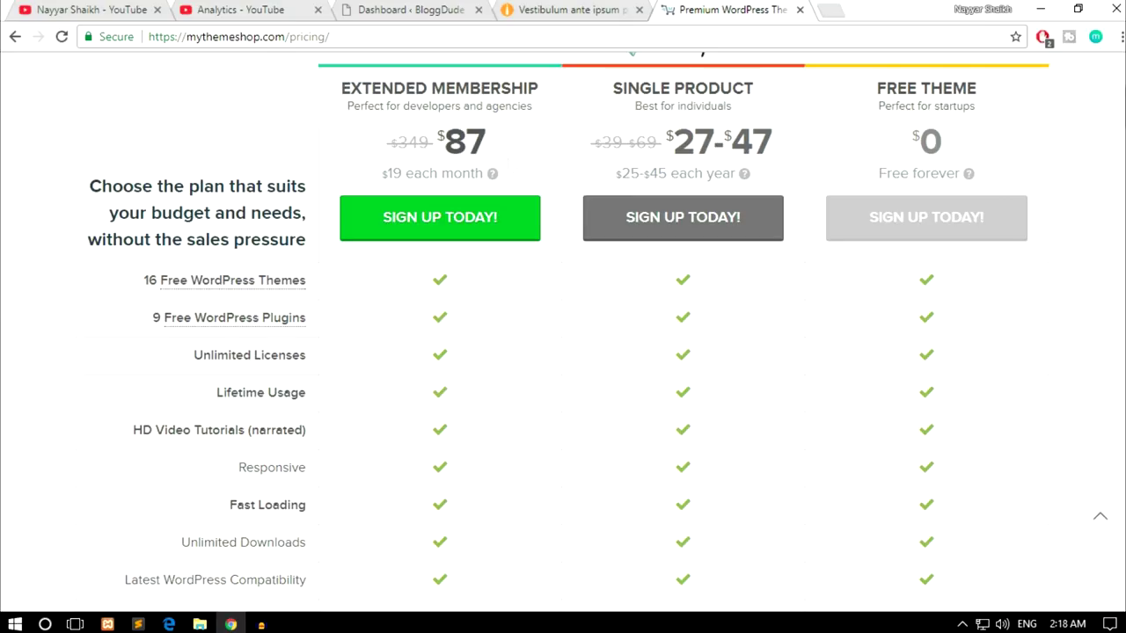
drag(506, 143, 423, 149)
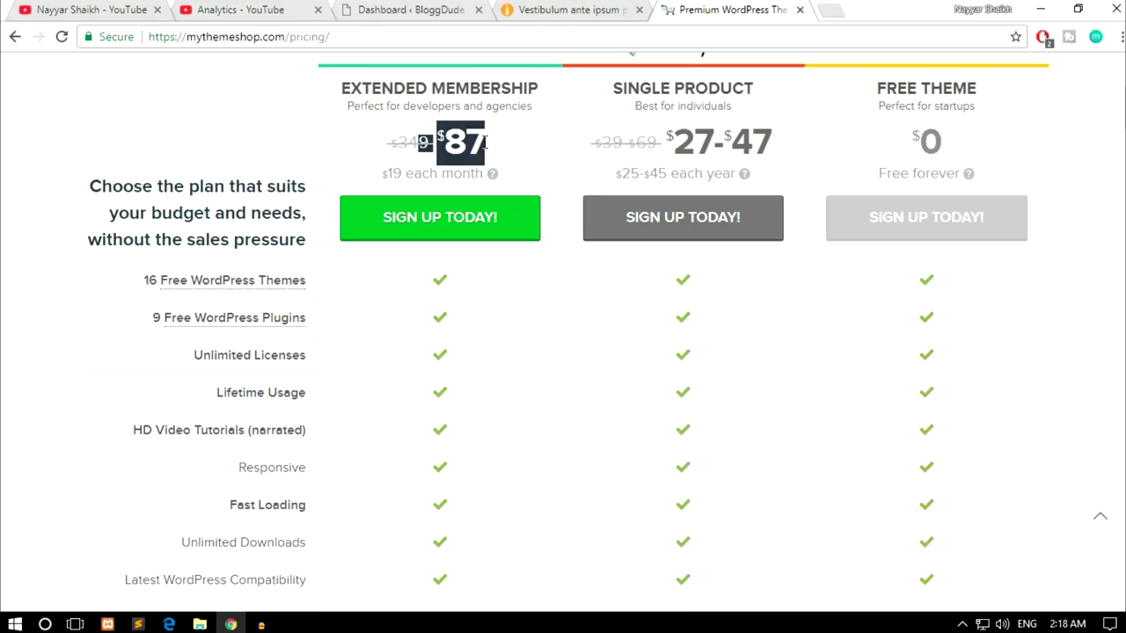
click(484, 144)
drag(498, 145, 392, 146)
click(491, 143)
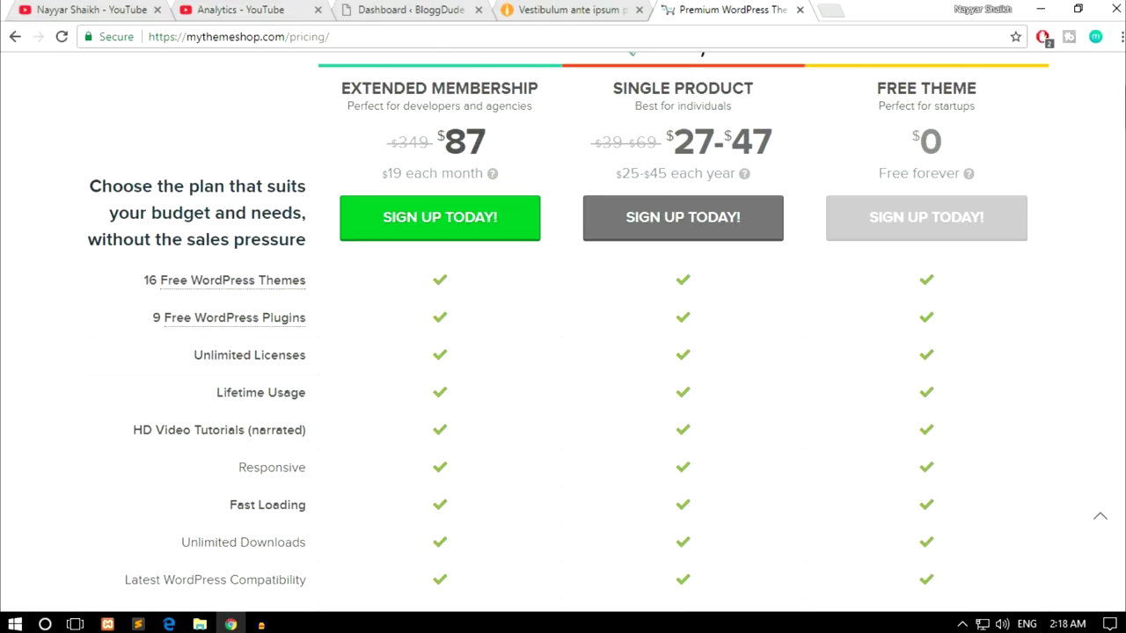
Step: Scroll the plan comparison table and highlight the $349 and $87 Extended Membership prices
scroll(1062, 209, down, 14)
scroll(1062, 209, up, 4)
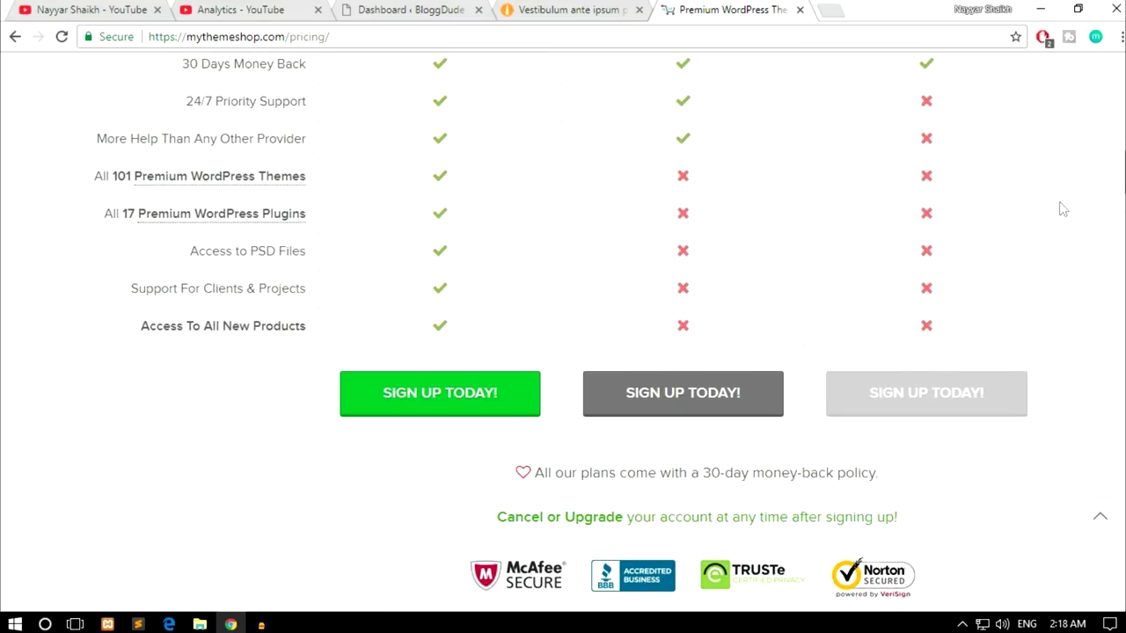
mouse_move(100, 175)
scroll(527, 284, up, 10)
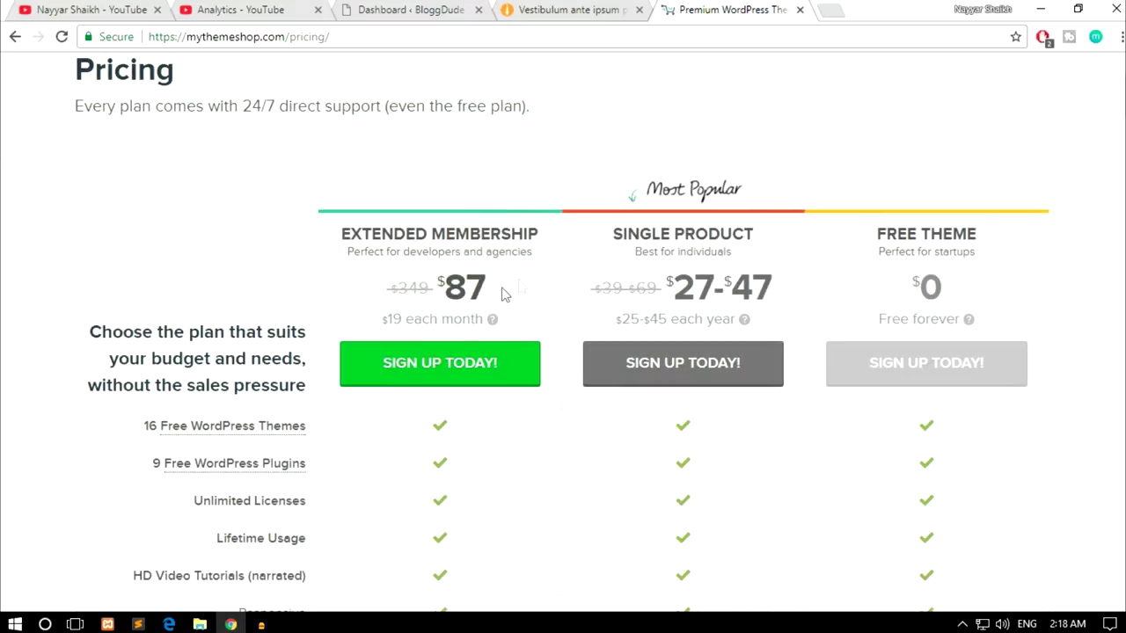
drag(504, 294, 389, 288)
scroll(478, 352, down, 7)
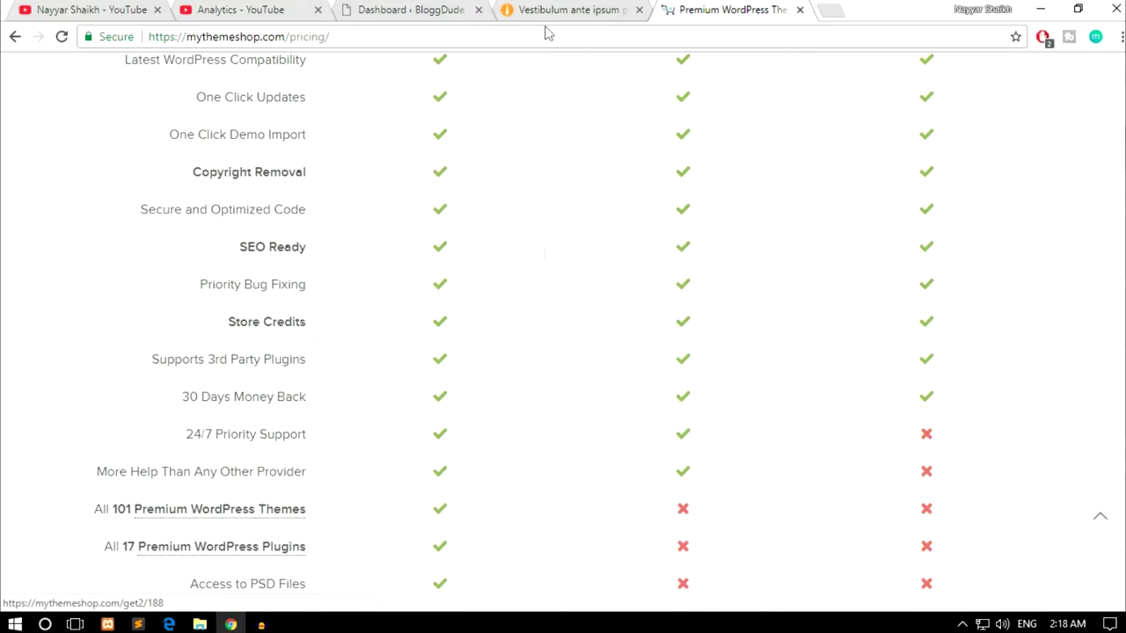
scroll(533, 249, down, 3)
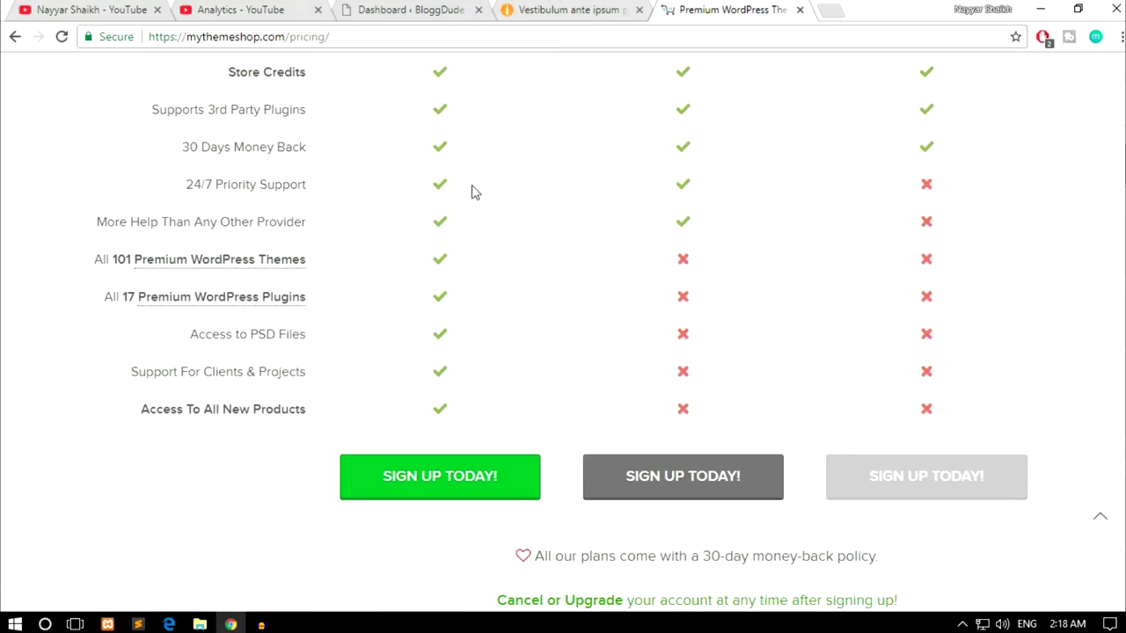
scroll(489, 418, up, 10)
click(531, 294)
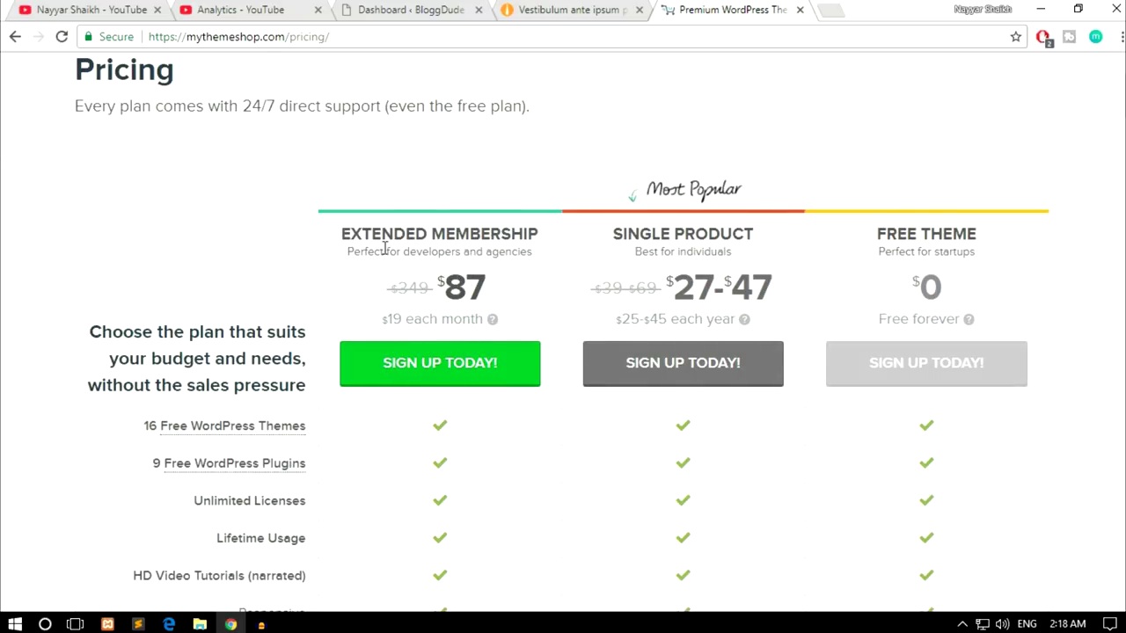
drag(490, 288, 438, 282)
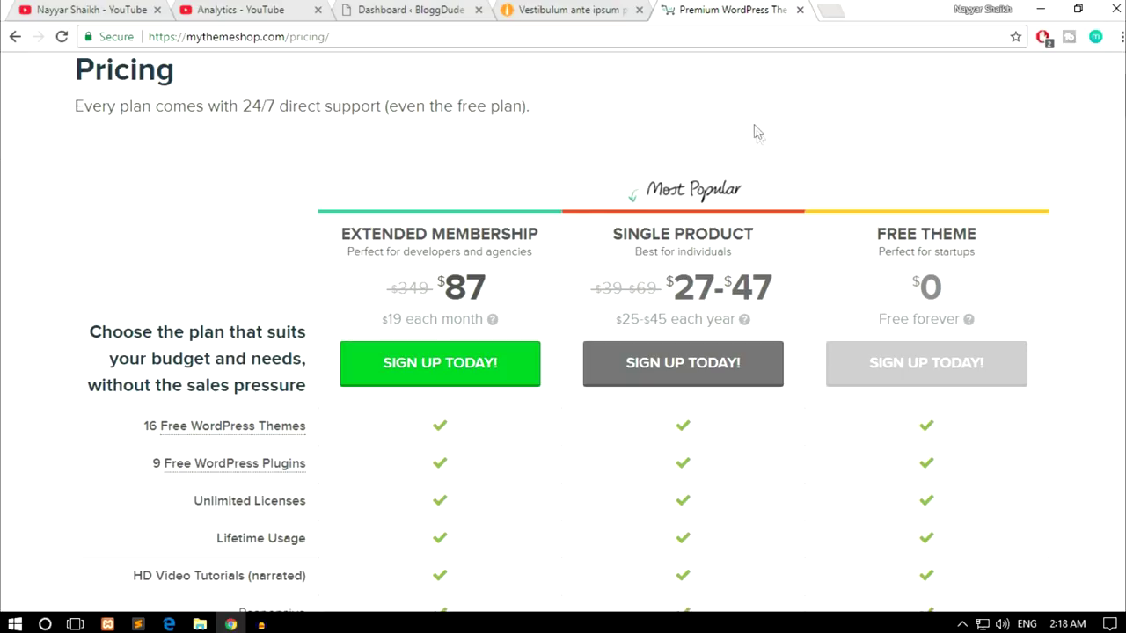
Step: Highlight the $87 Extended Membership price and scroll down through the plan comparison table
drag(490, 295, 444, 283)
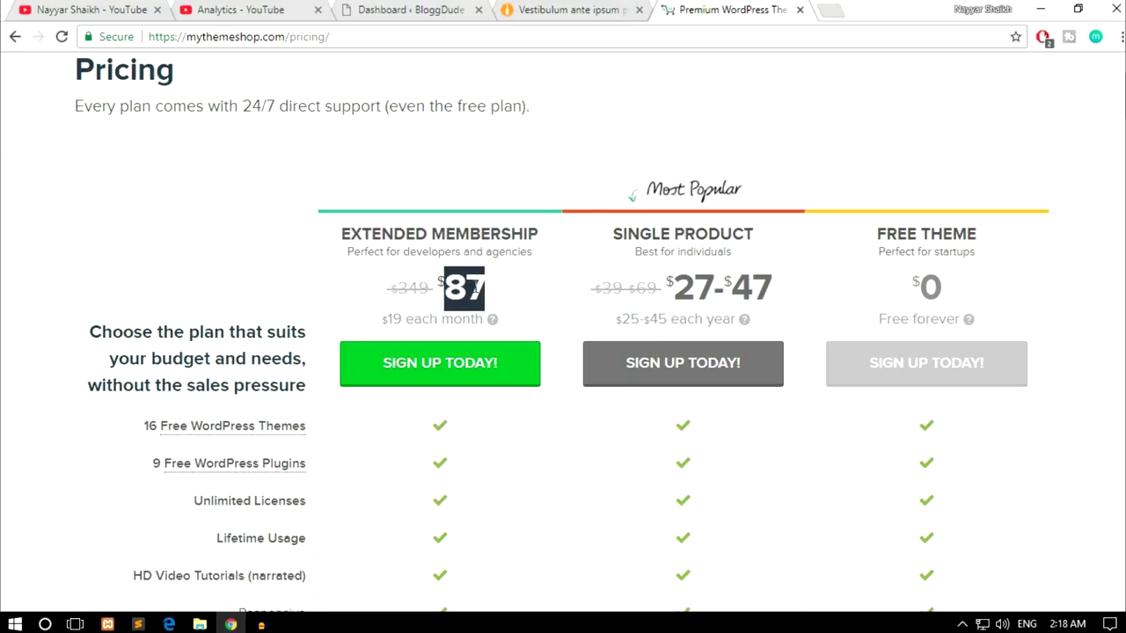
scroll(533, 319, down, 7)
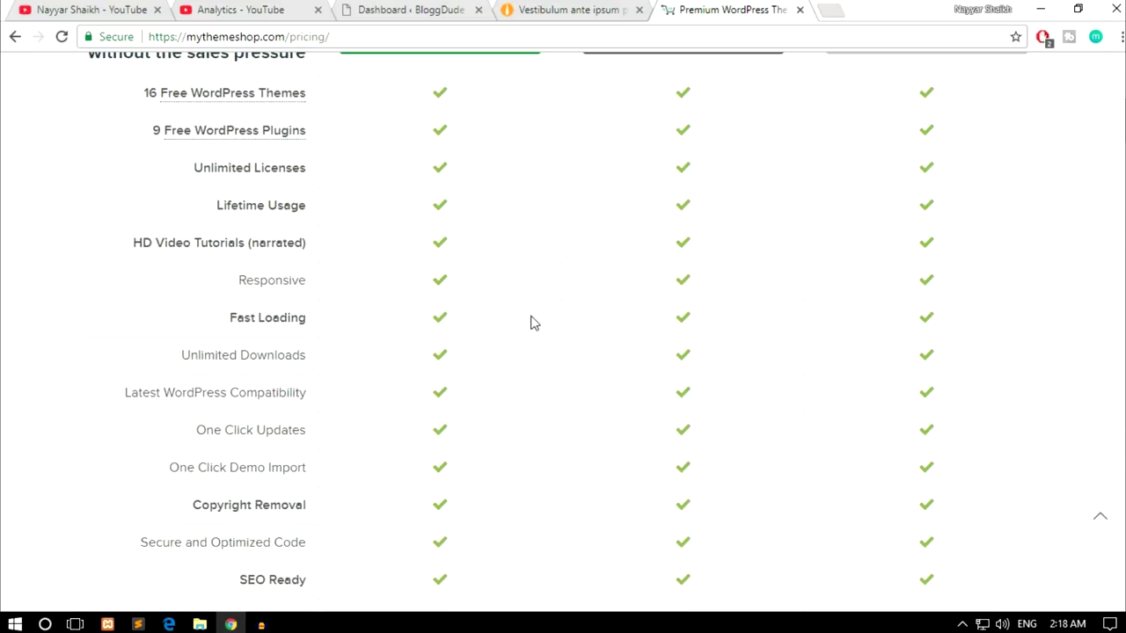
scroll(533, 322, down, 2)
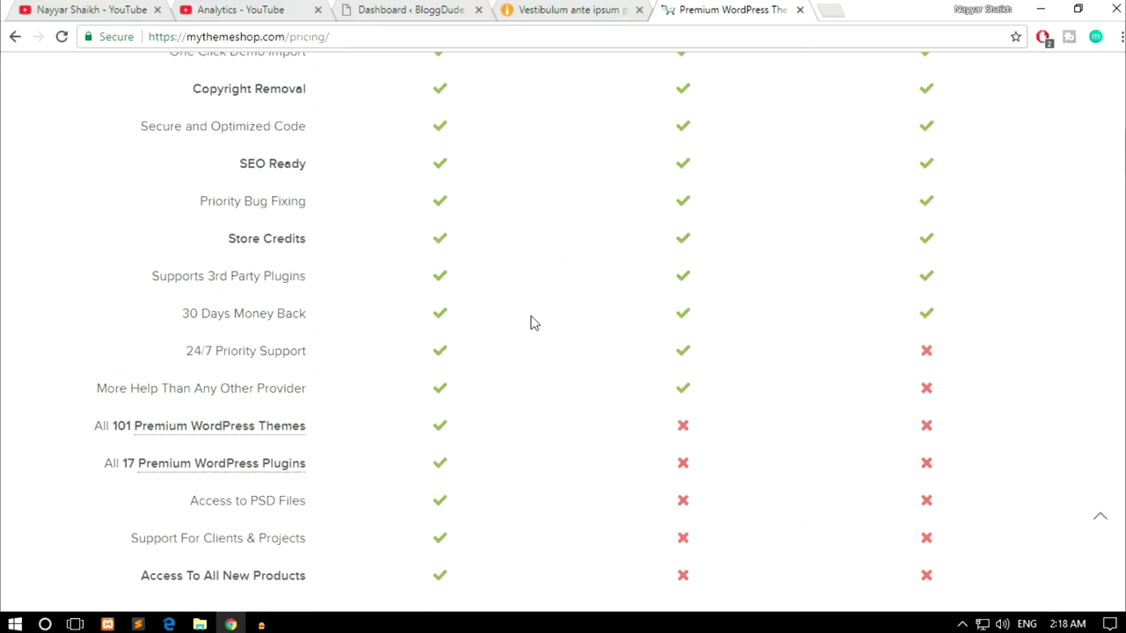
Step: Close and reopen the pricing page, then highlight the Single Product plan name
click(799, 11)
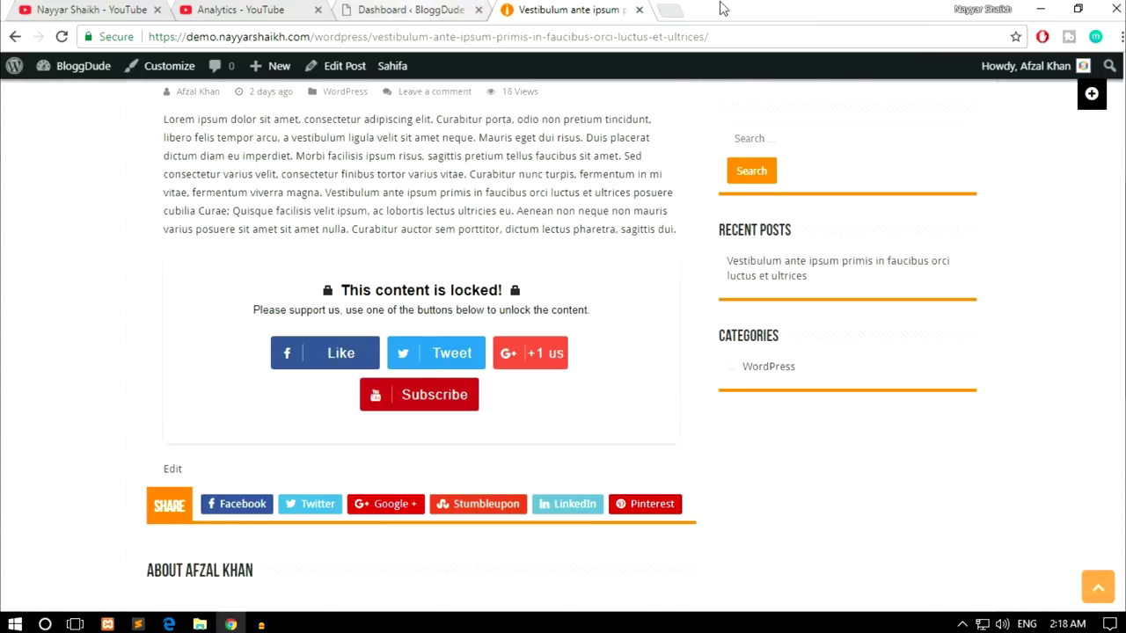
key(ctrl+shift+t)
drag(607, 341, 745, 336)
click(746, 336)
Step: In the Member's Area, expand Content Locker Pro and start downloading its plugin files
mouse_move(983, 93)
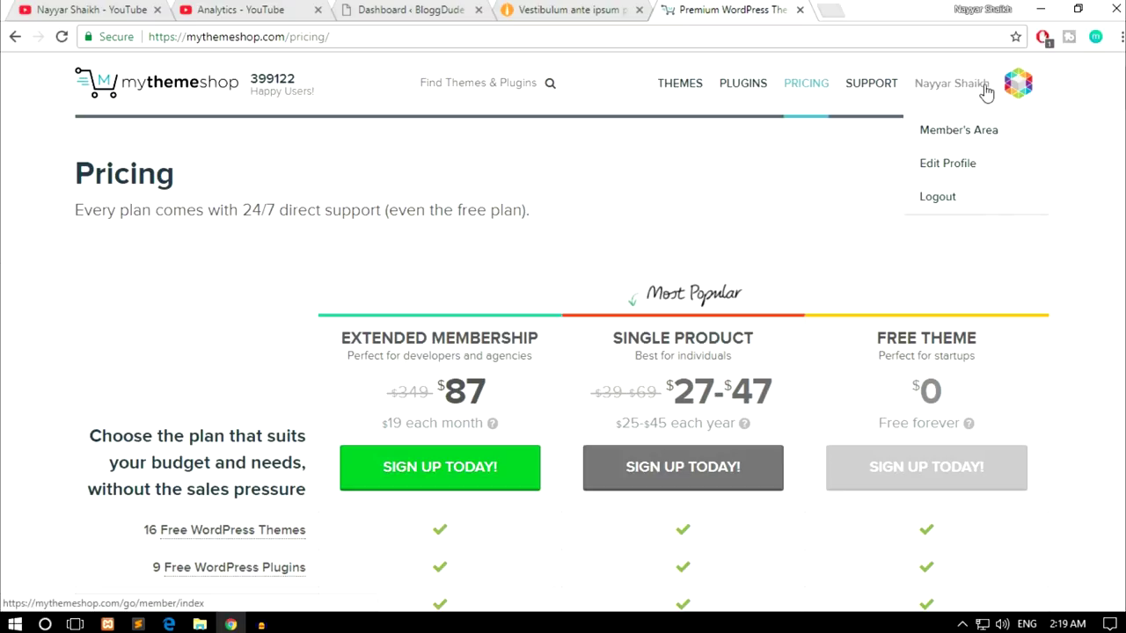
click(958, 139)
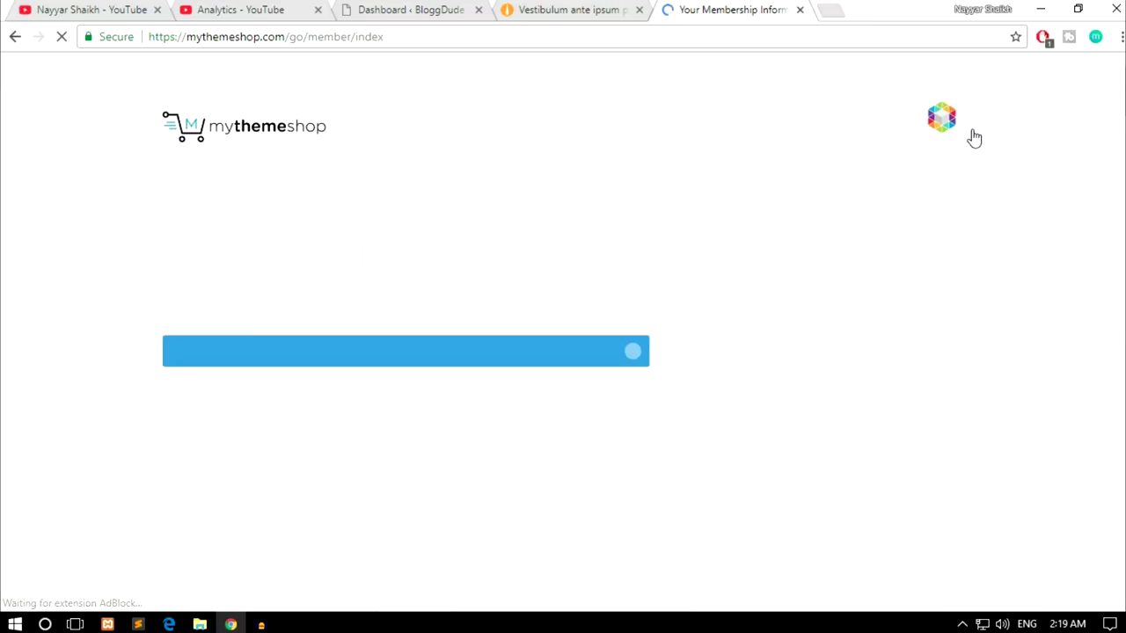
scroll(1071, 239, down, 3)
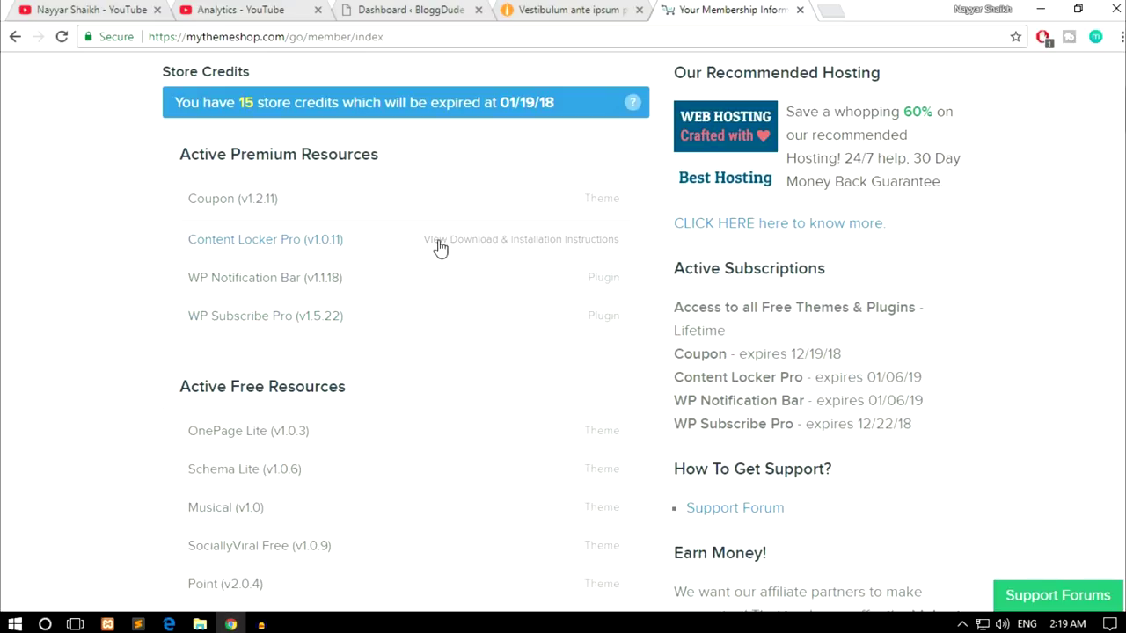
click(426, 244)
scroll(452, 269, down, 2)
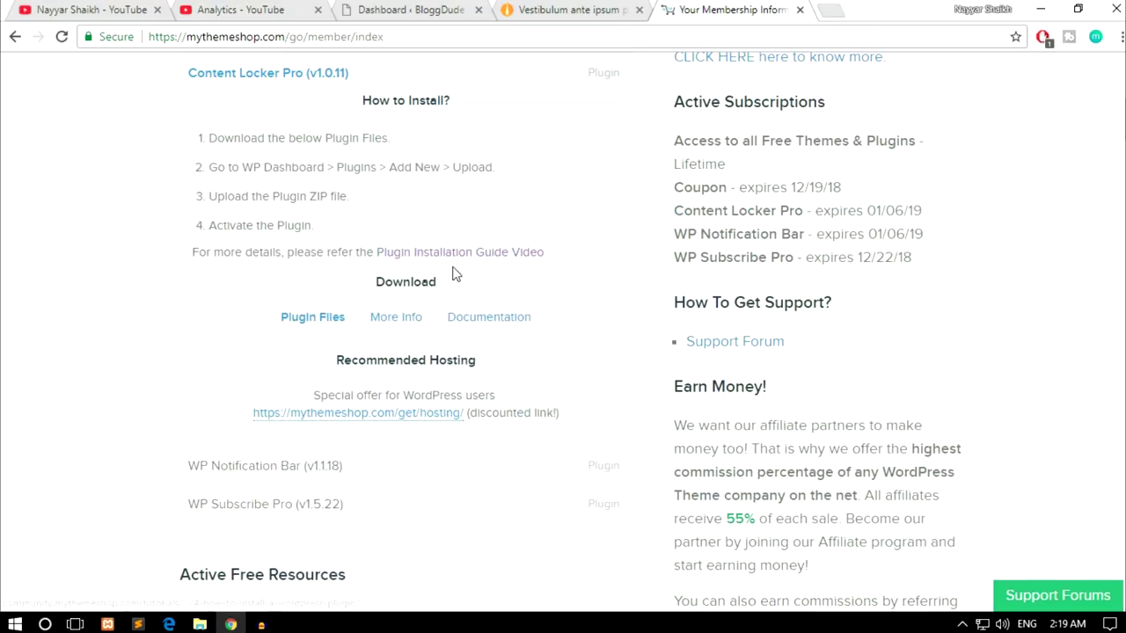
click(319, 320)
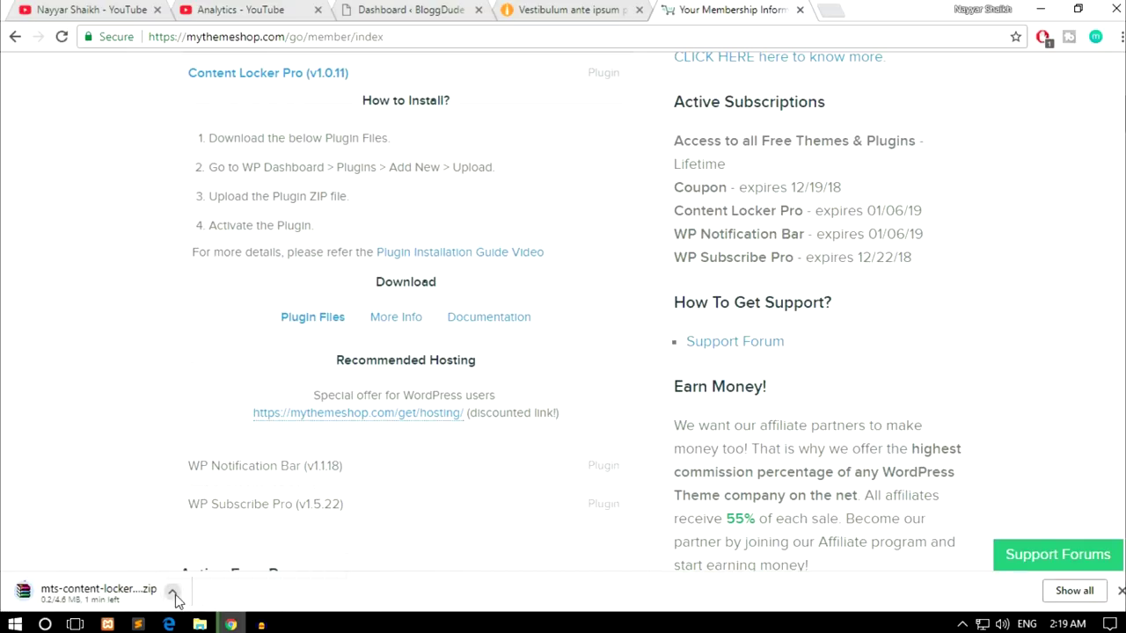
Step: Cancel the plugin download, dismiss the downloads bar and close the membership tab
click(173, 593)
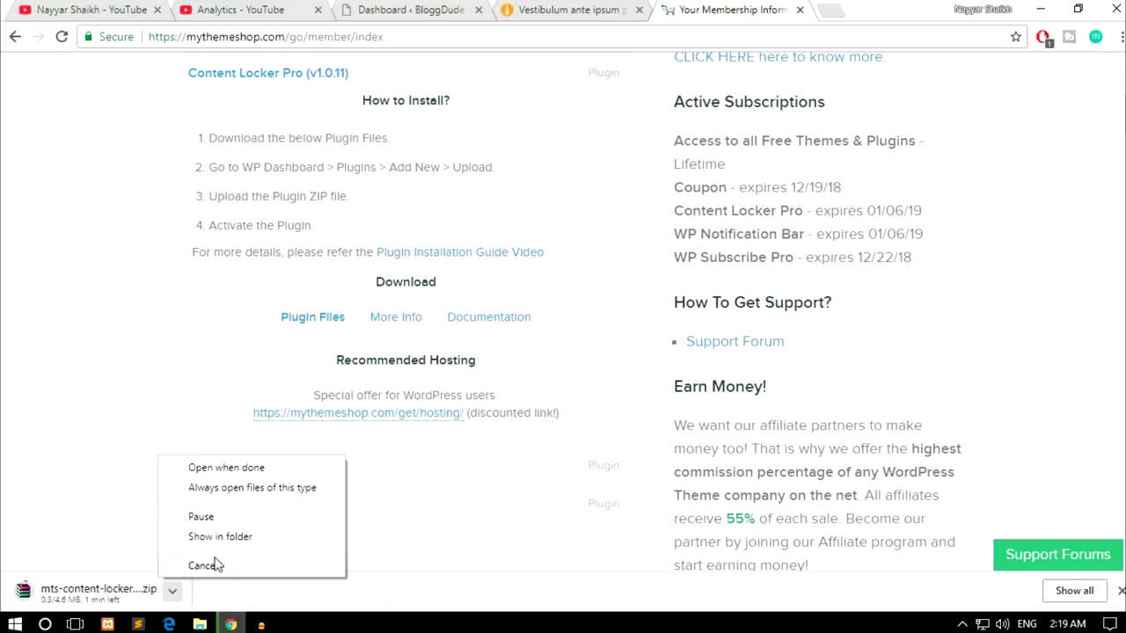
click(211, 561)
click(1120, 590)
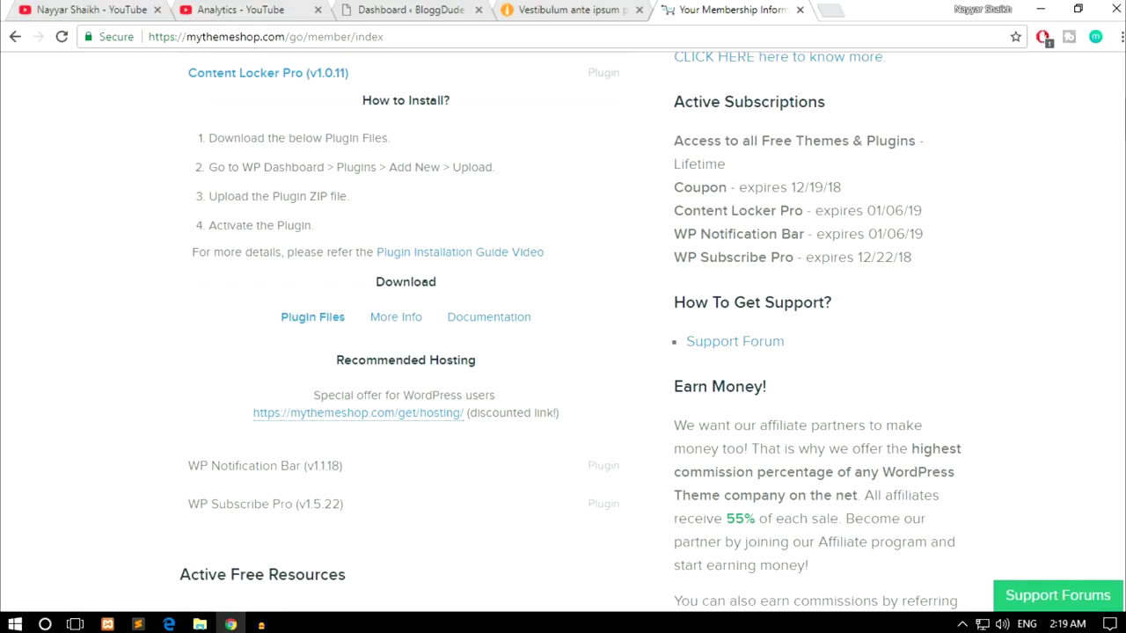
key(ctrl+w)
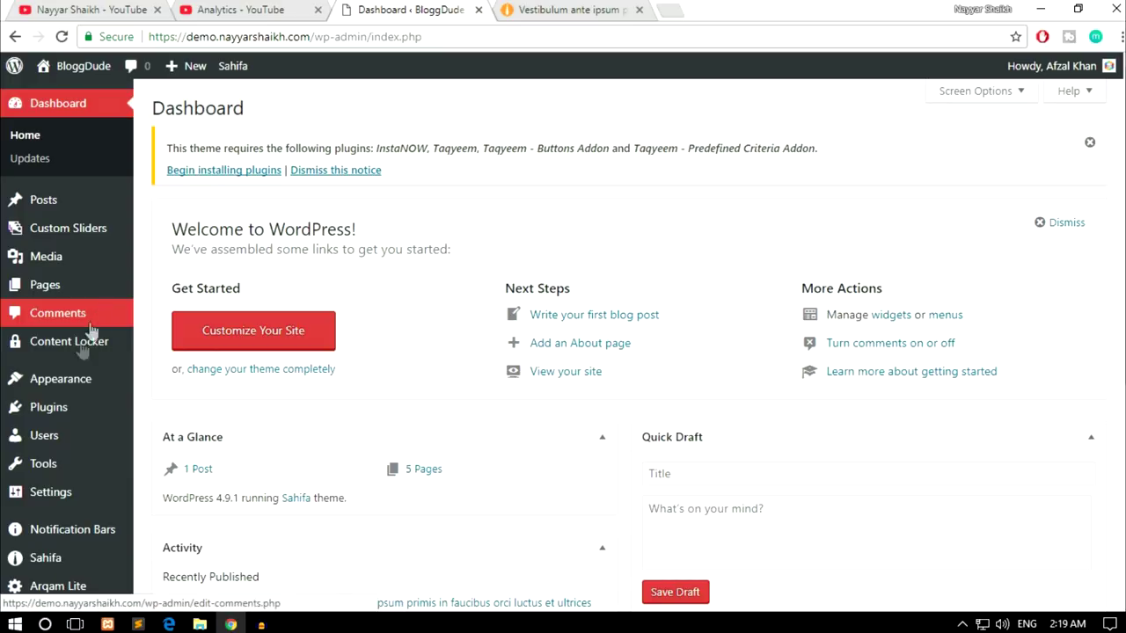
Step: Upload mts-content-locker-pro.zip through Plugins > Add New > Upload Plugin and install it
mouse_move(69, 378)
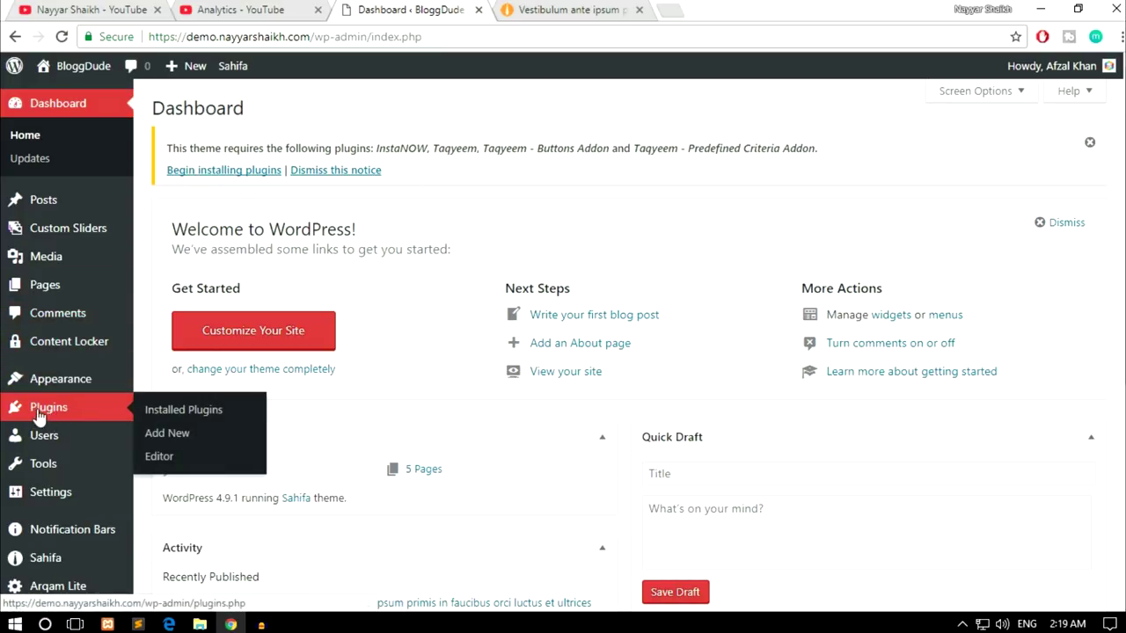
mouse_move(27, 415)
click(181, 433)
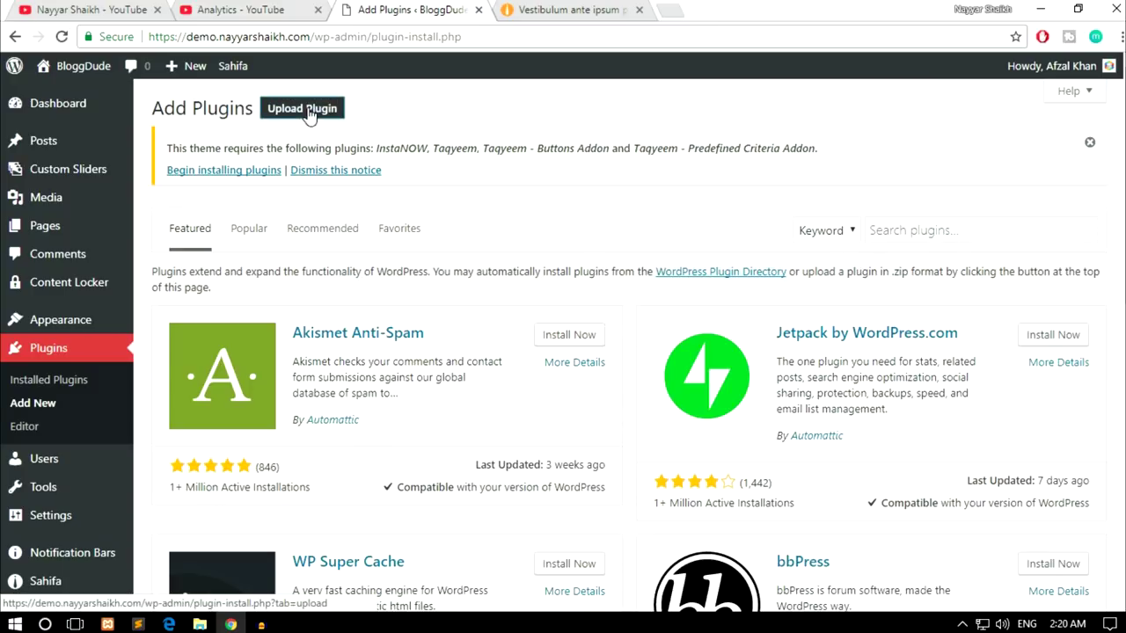
click(309, 113)
click(532, 337)
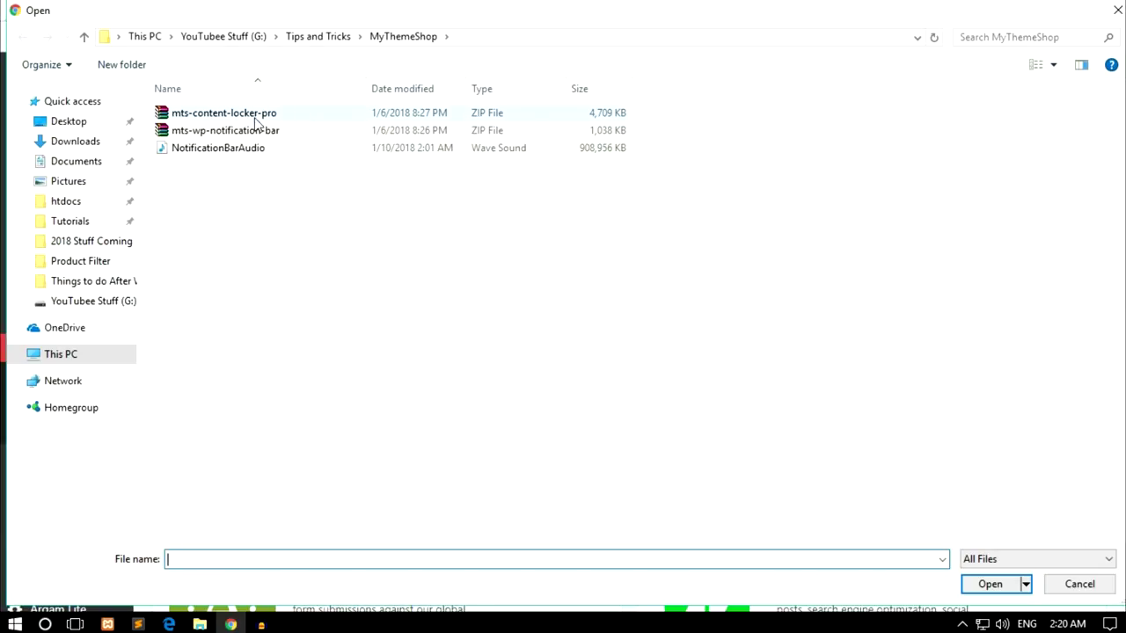
click(230, 118)
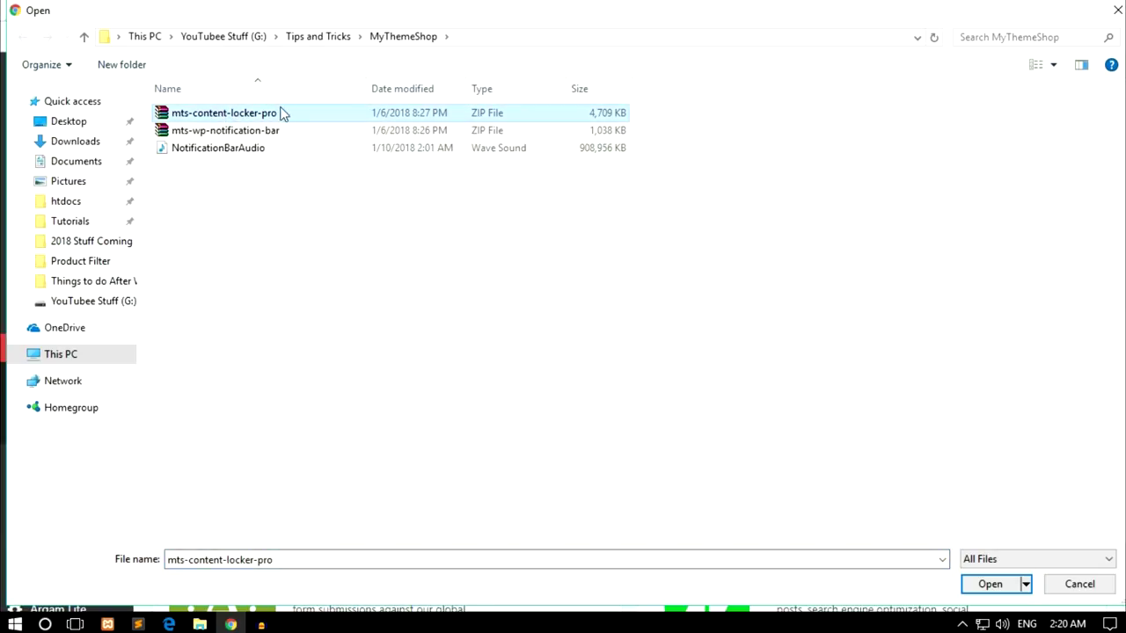
click(984, 587)
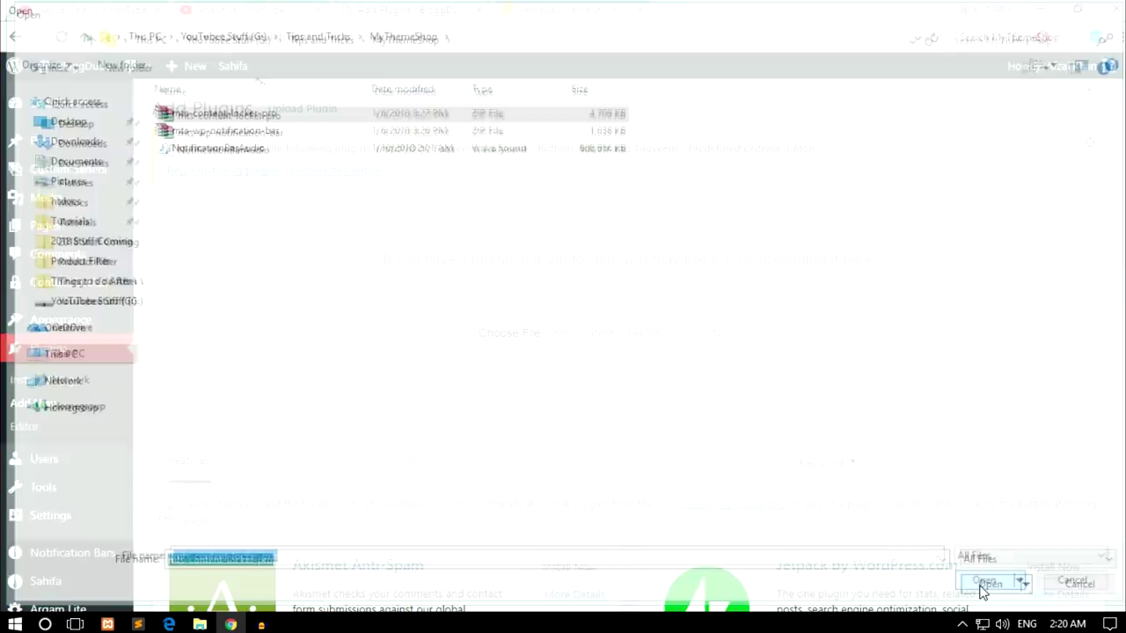
click(731, 333)
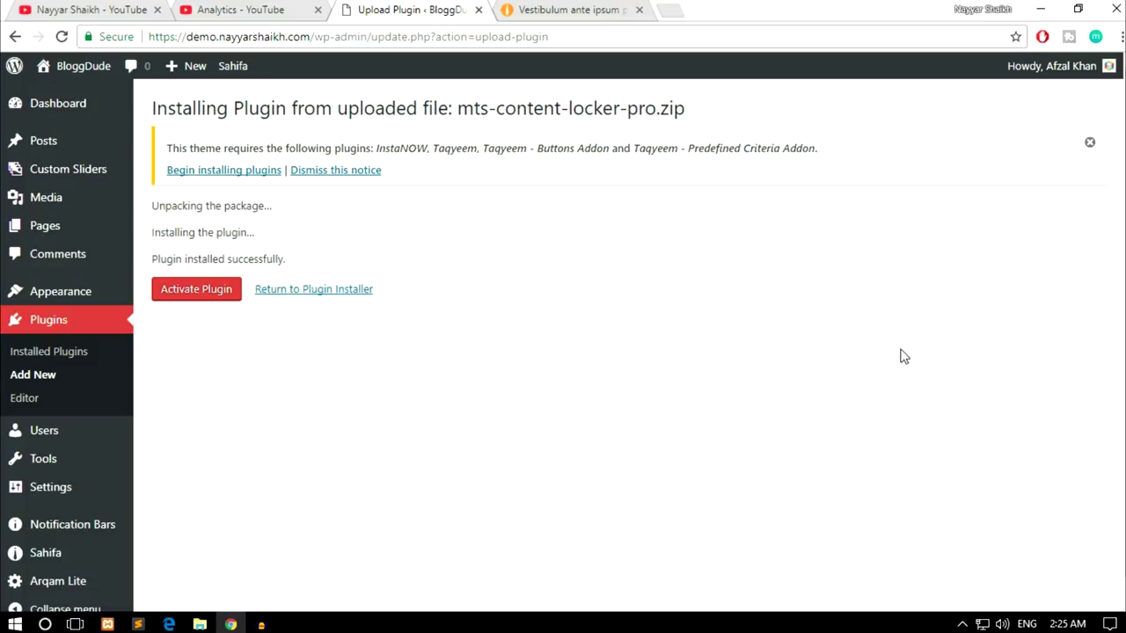
Step: Activate Content Locker Pro and go to its Content Locker Settings page
click(186, 299)
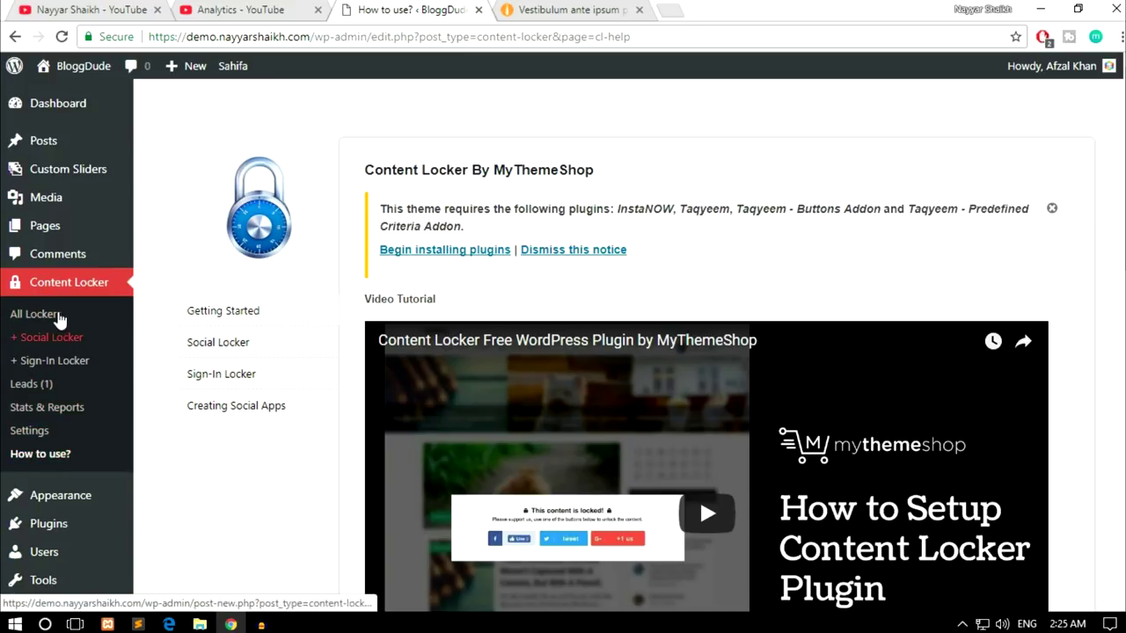
click(29, 432)
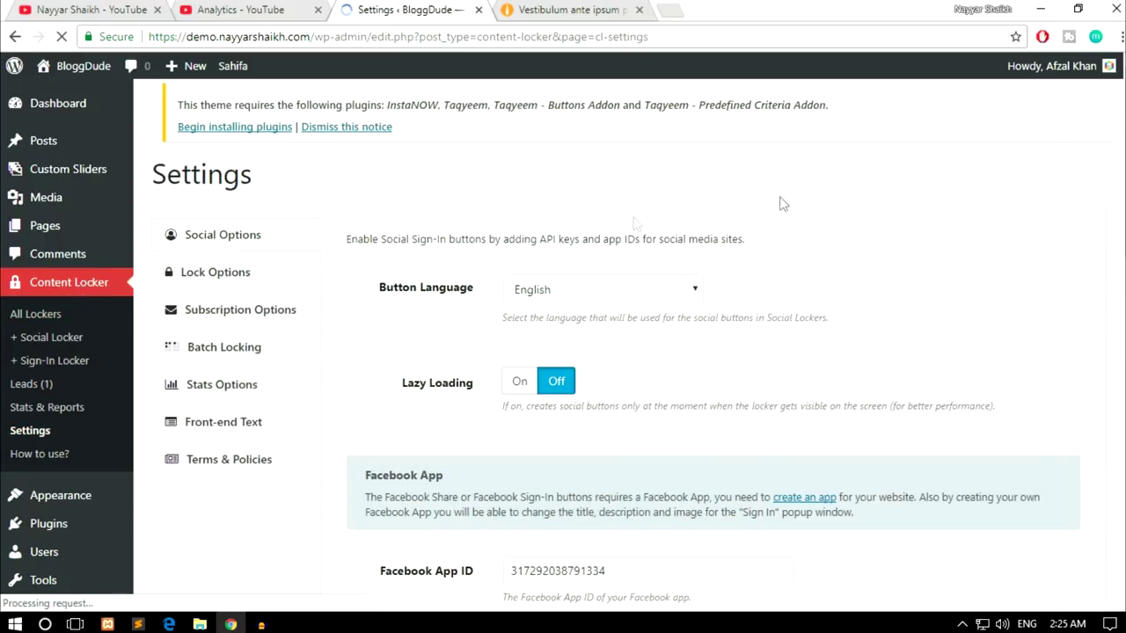
Step: Scroll through the Content Locker settings and follow the Facebook App 'create an app' guide link
scroll(873, 329, down, 1)
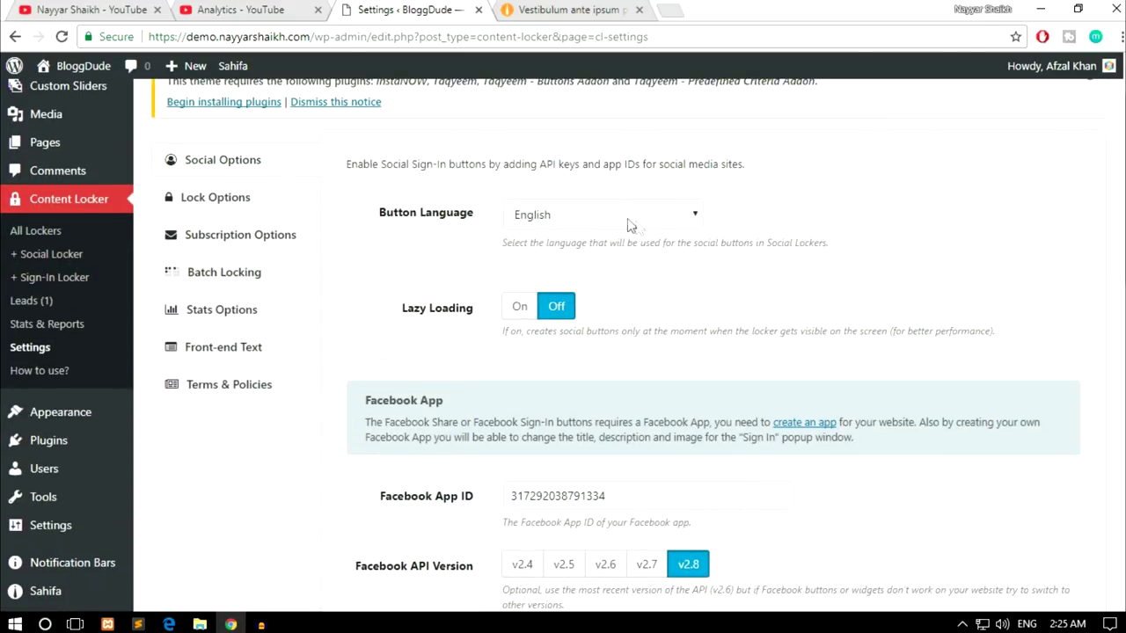
scroll(642, 215, down, 1)
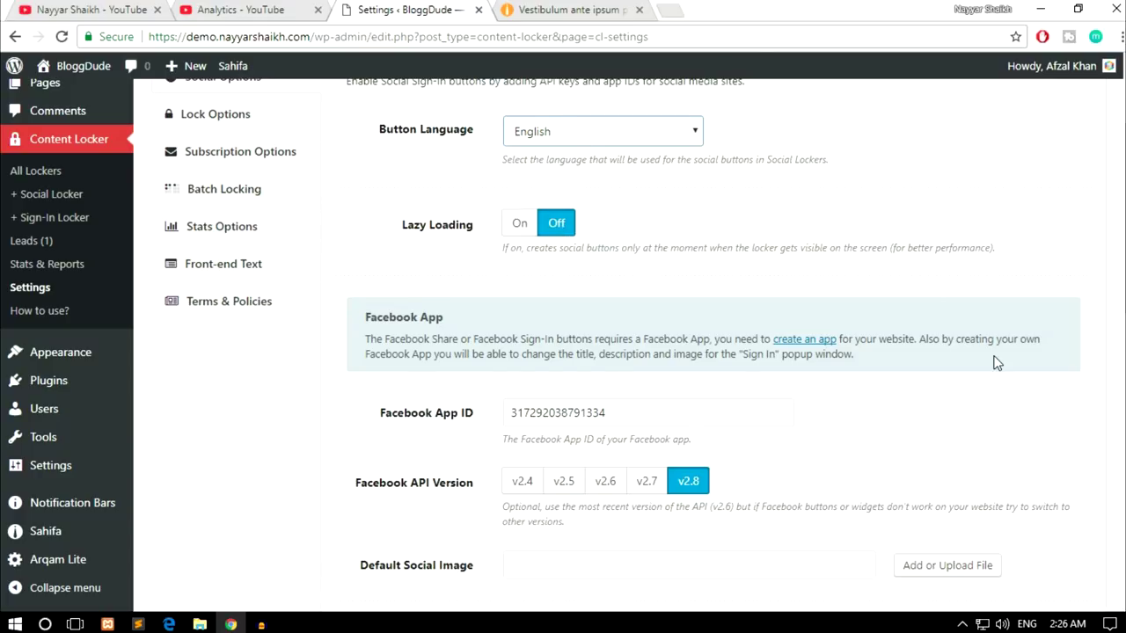
scroll(997, 363, down, 2)
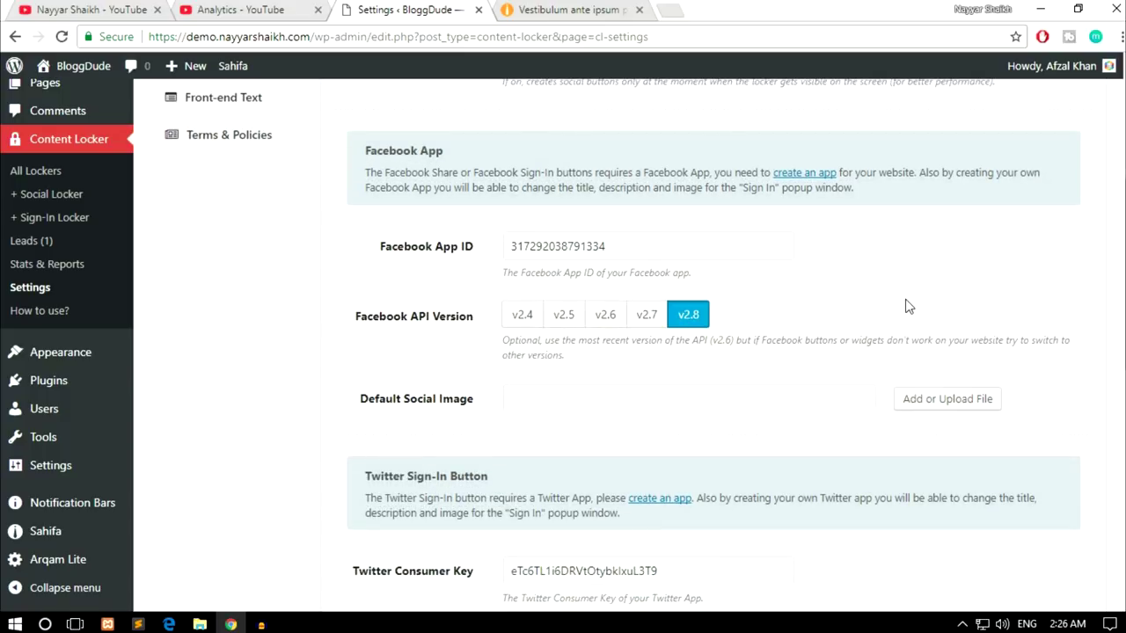
scroll(860, 299, down, 4)
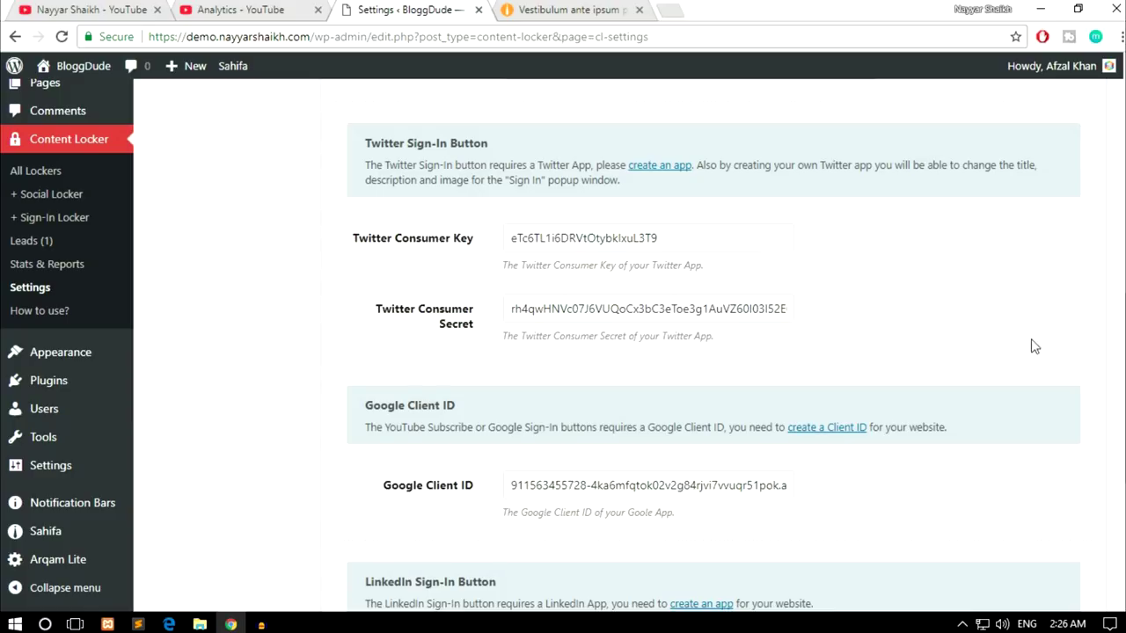
scroll(984, 361, down, 3)
scroll(959, 352, down, 1)
scroll(792, 422, up, 2)
scroll(996, 462, up, 7)
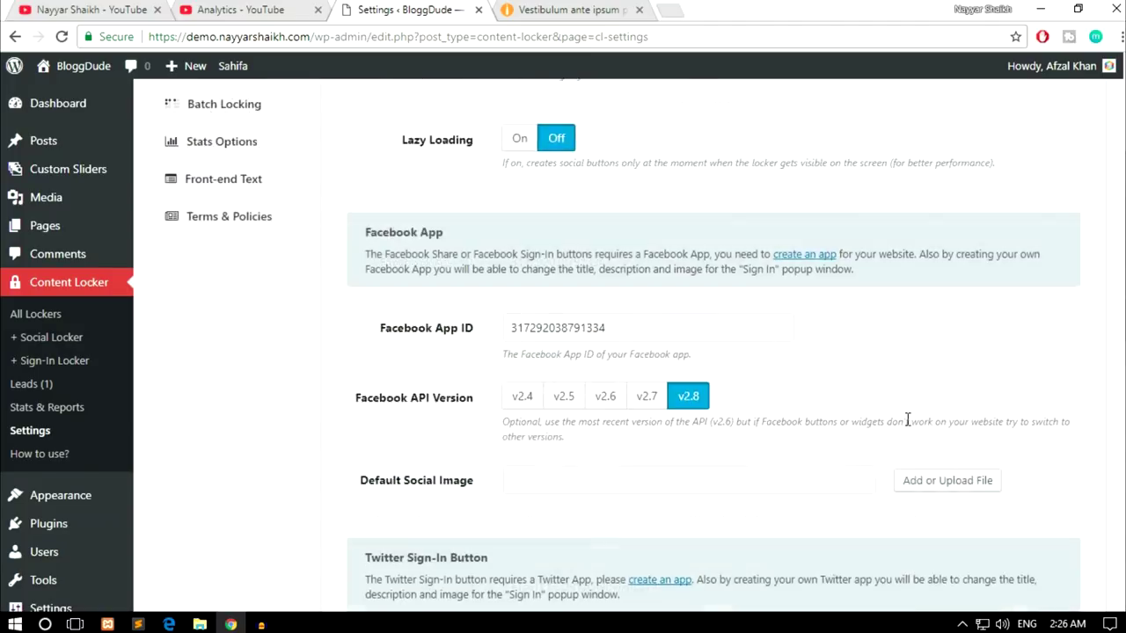
scroll(906, 420, up, 1)
scroll(703, 316, down, 1)
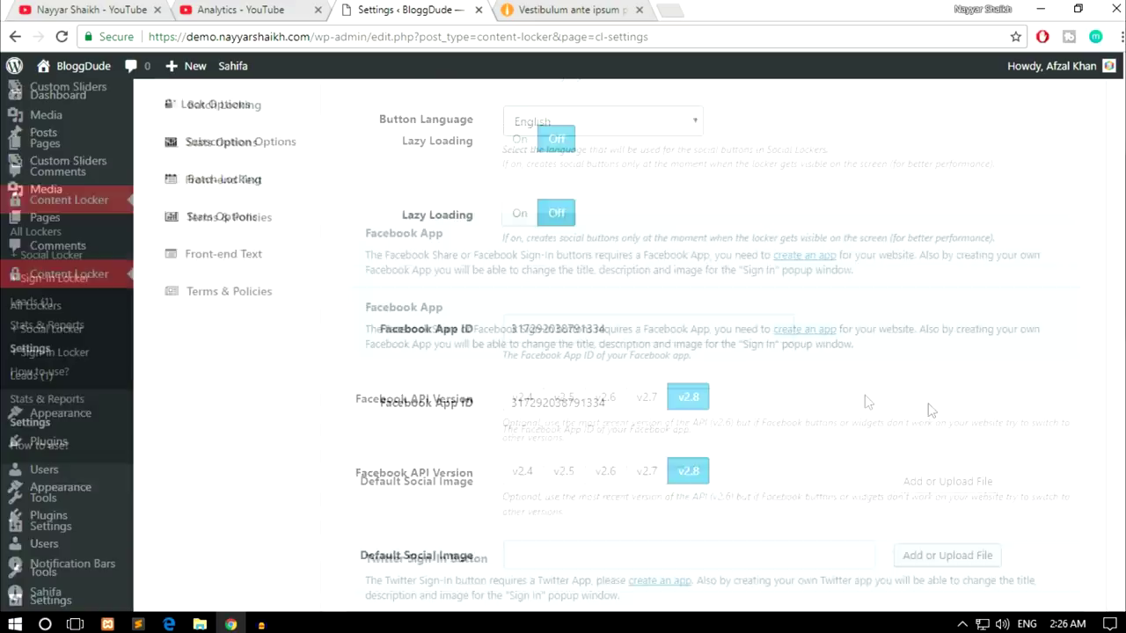
click(803, 254)
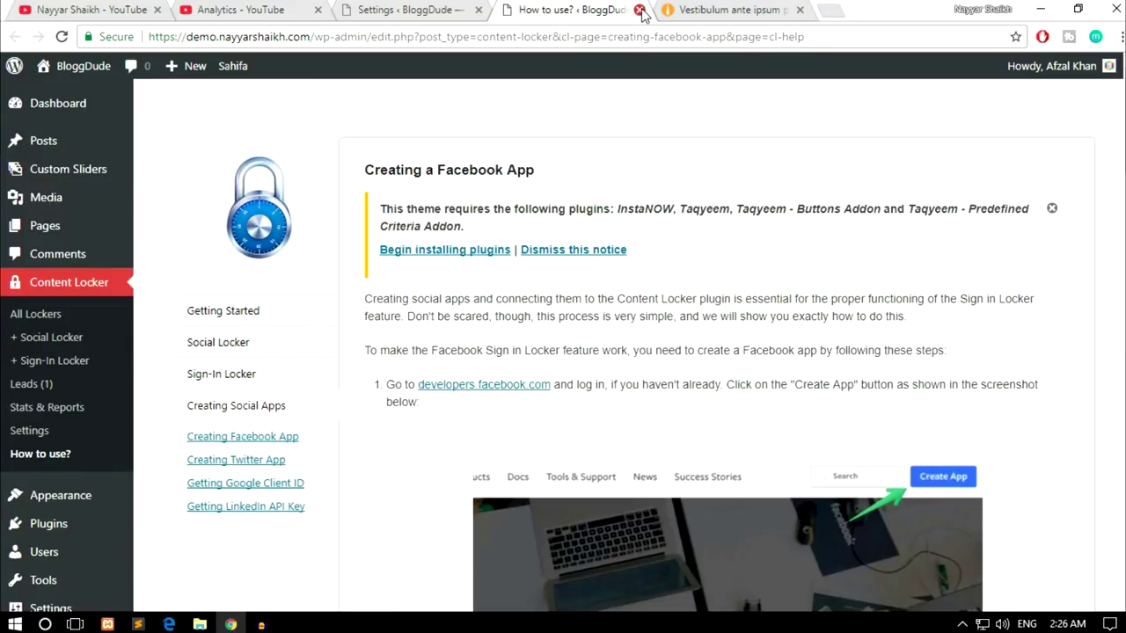
Step: Close the help tab, go to developers.facebook.com in a new tab and choose Add a New App under My Apps
click(639, 11)
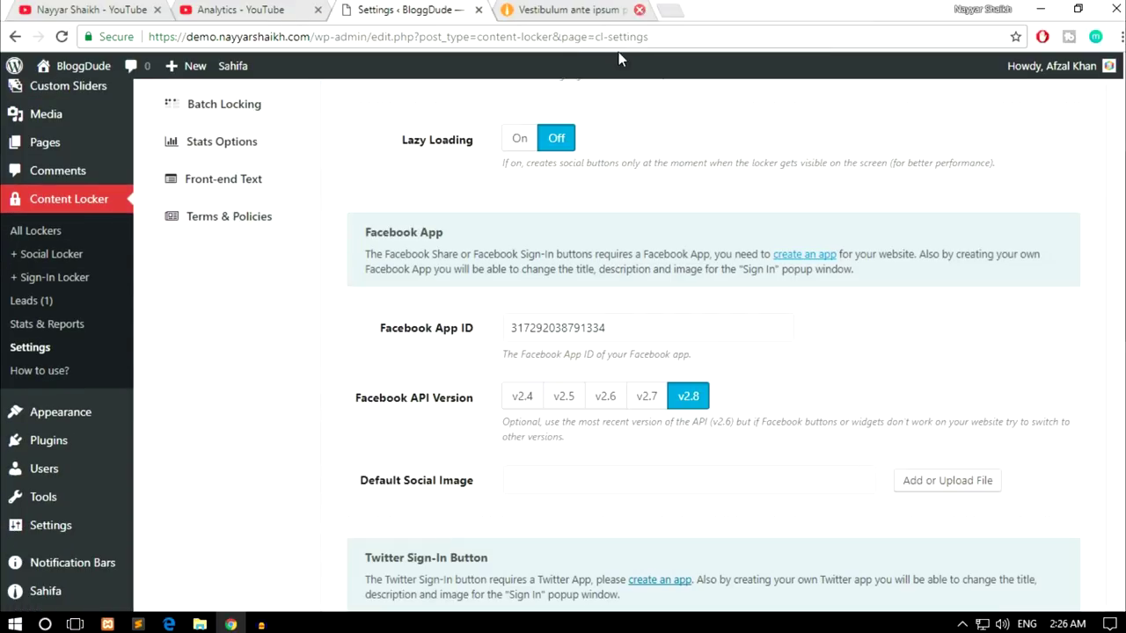
click(669, 9)
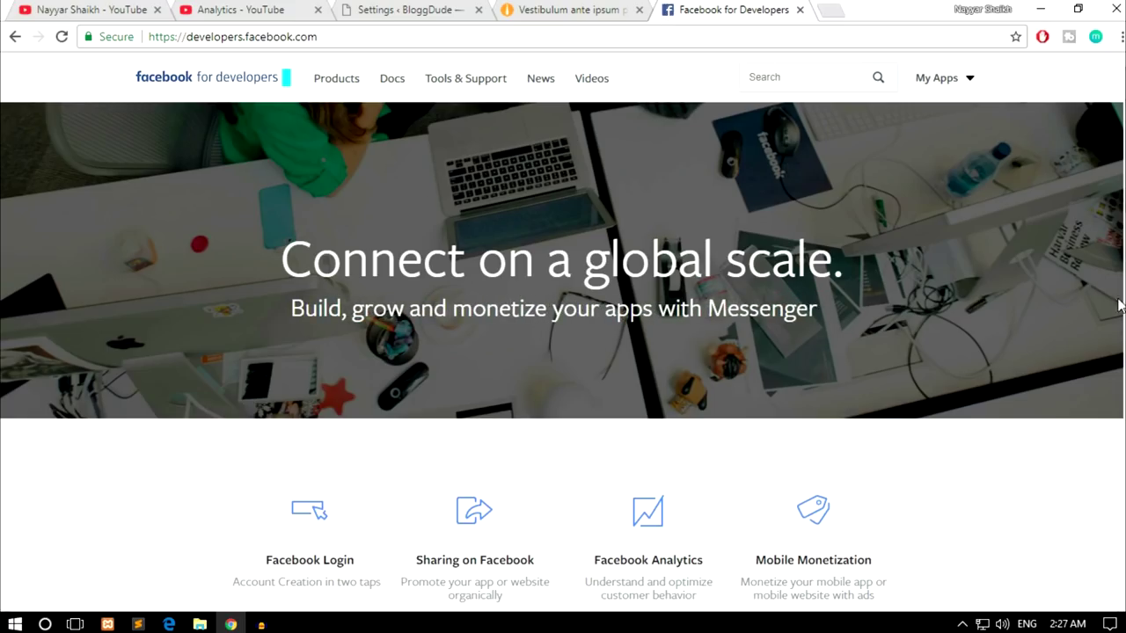
mouse_move(962, 93)
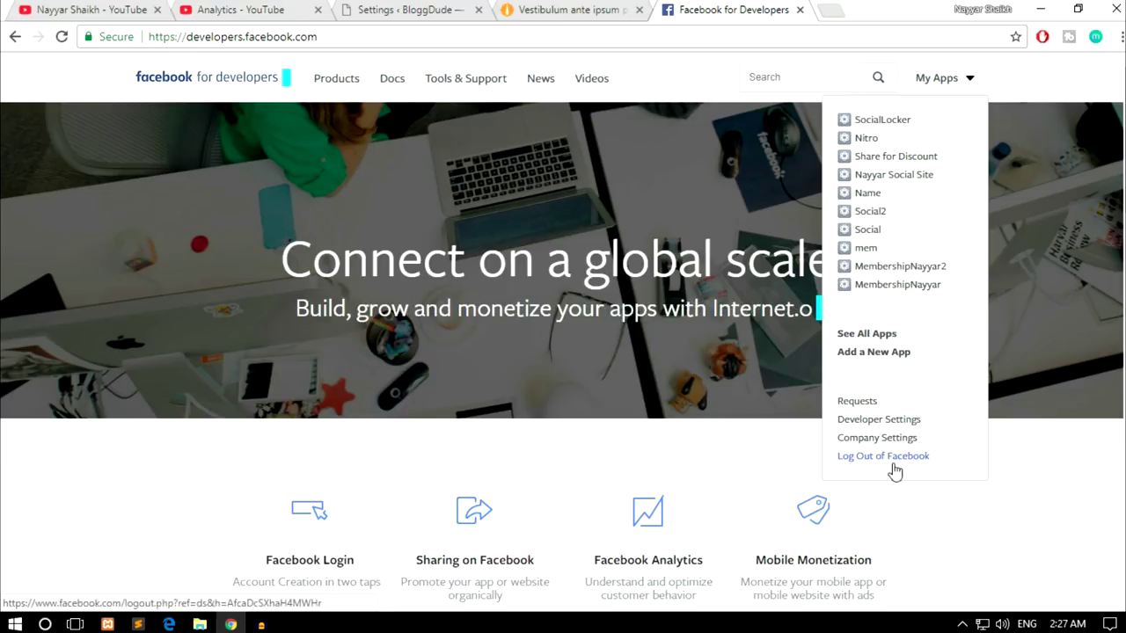
click(875, 353)
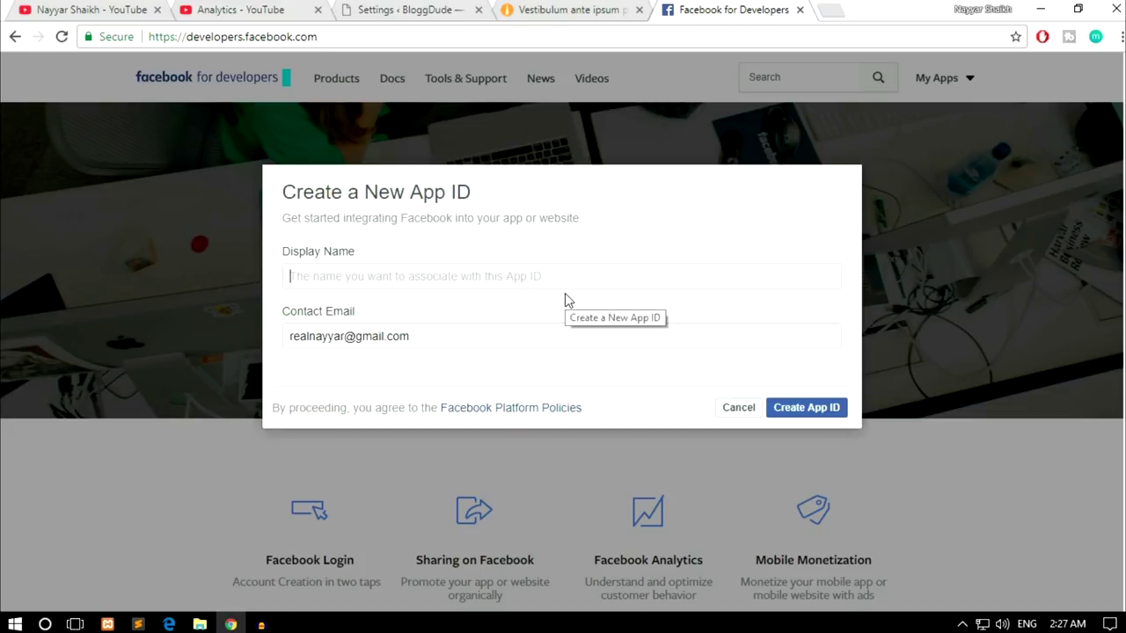
Step: Enter SocialLckr as the display name, keep the existing contact email, and submit Create App ID
text(SocialL)
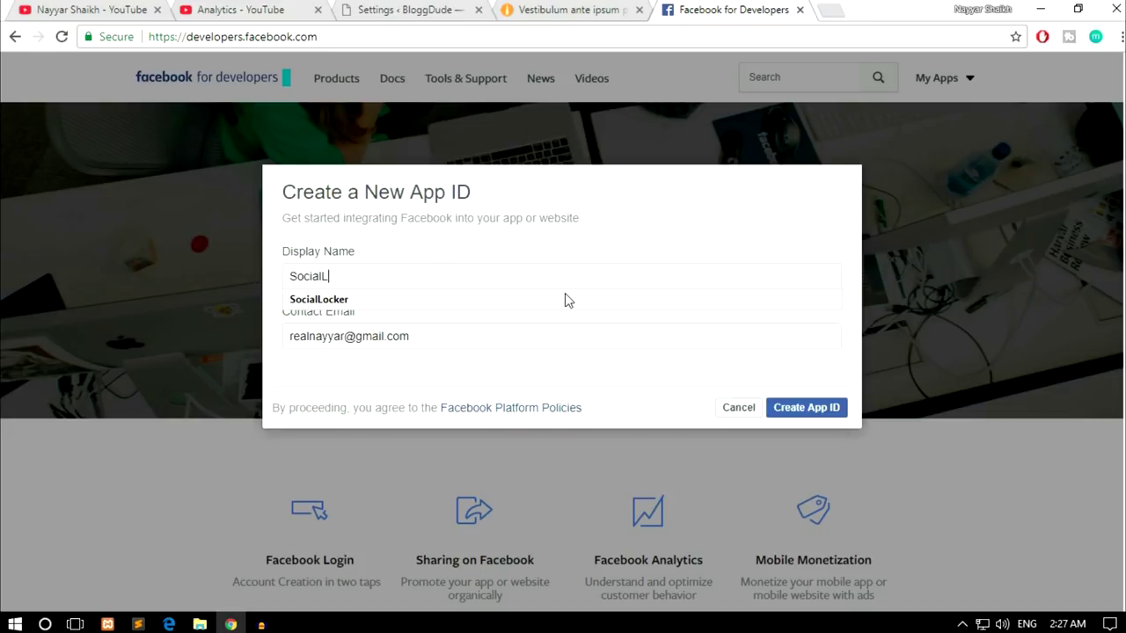
text(ckr)
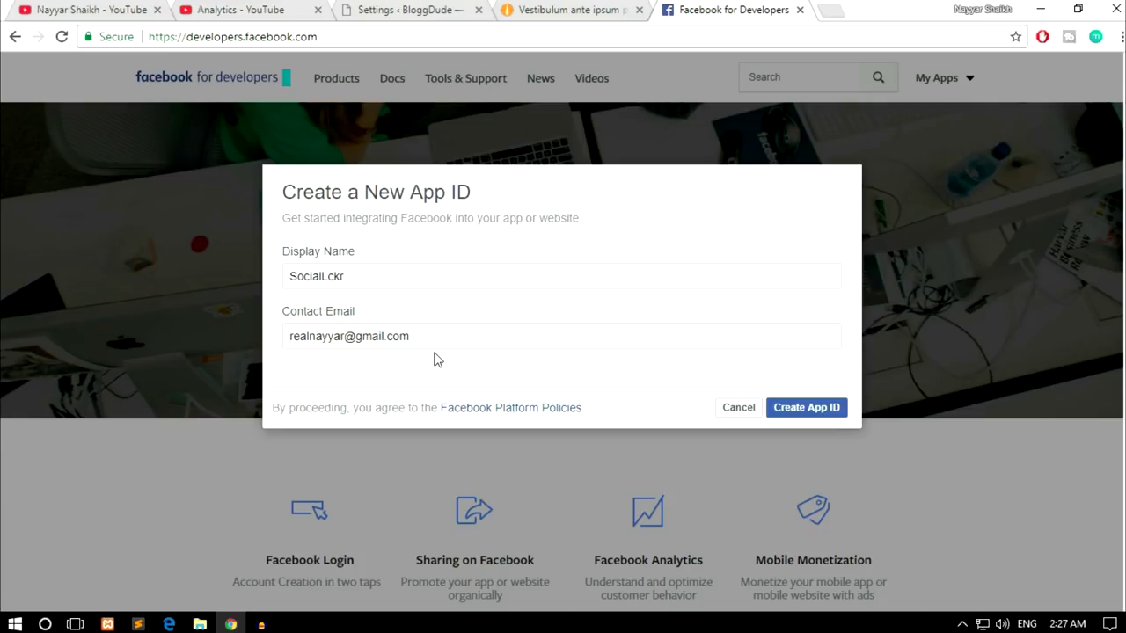
triple_click(347, 335)
click(445, 380)
click(815, 415)
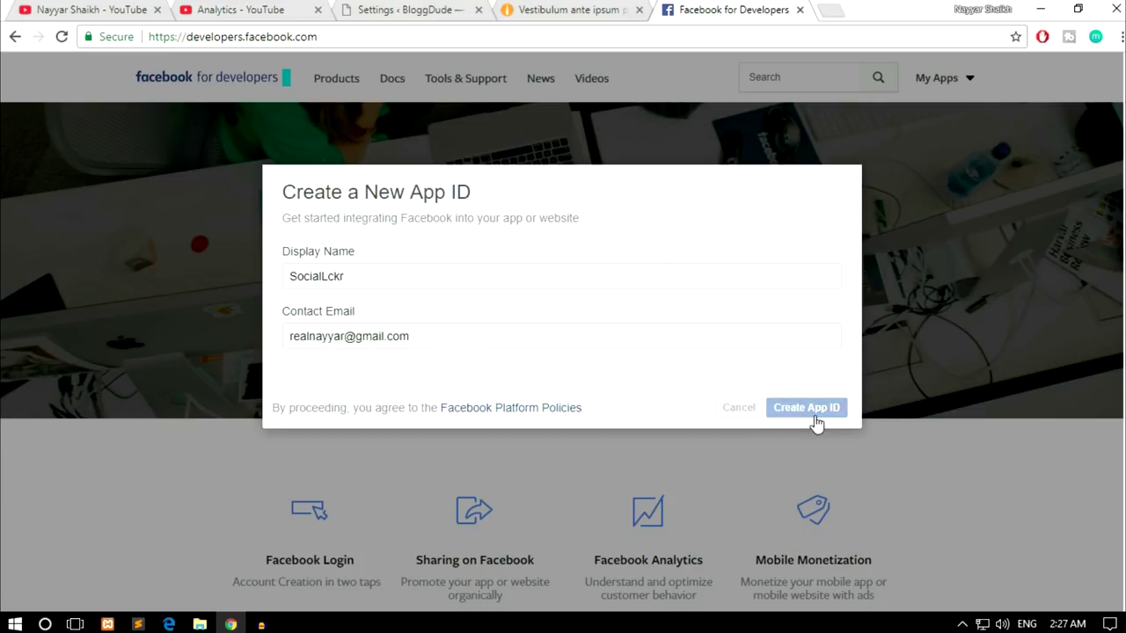
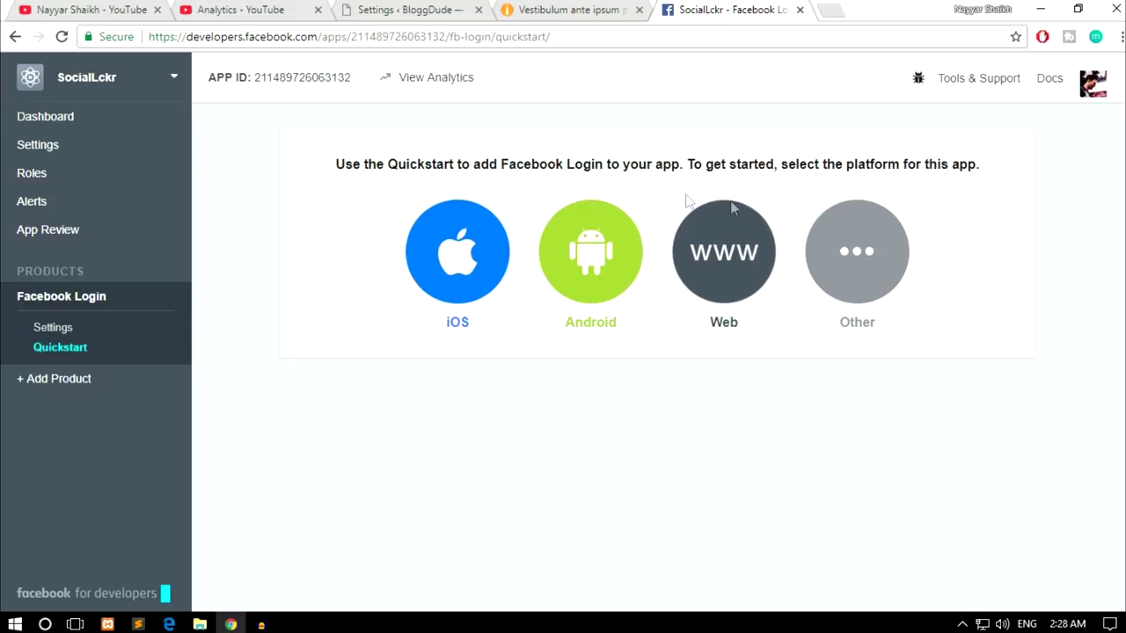
Step: Choose Web, save the demo site's base URL as Site URL, and continue to the SDK step
click(726, 270)
click(508, 329)
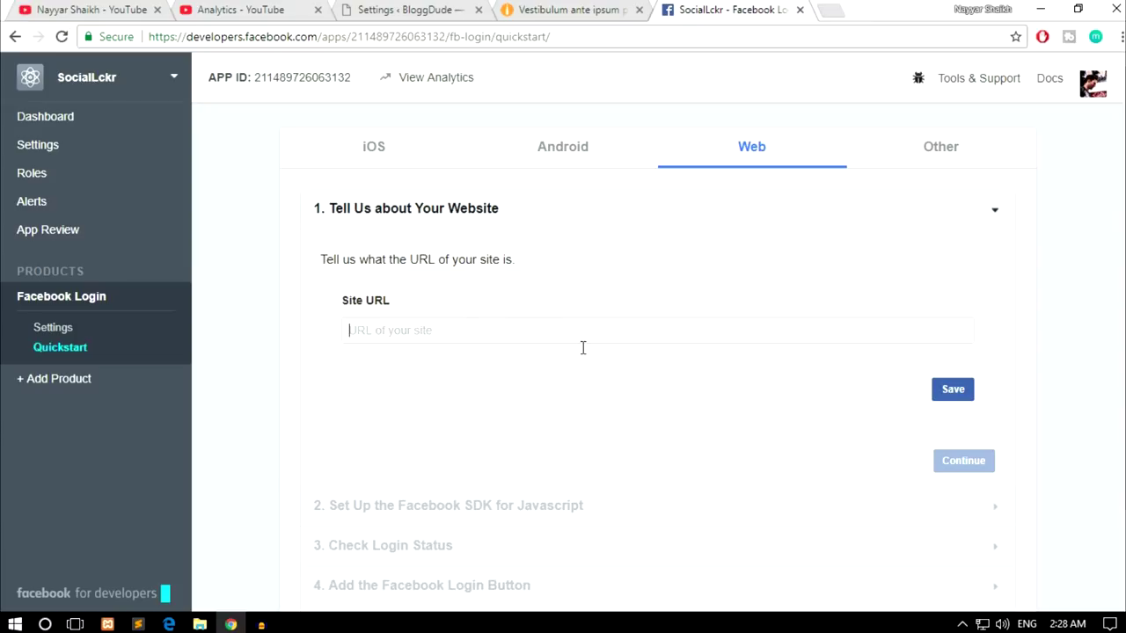
click(528, 8)
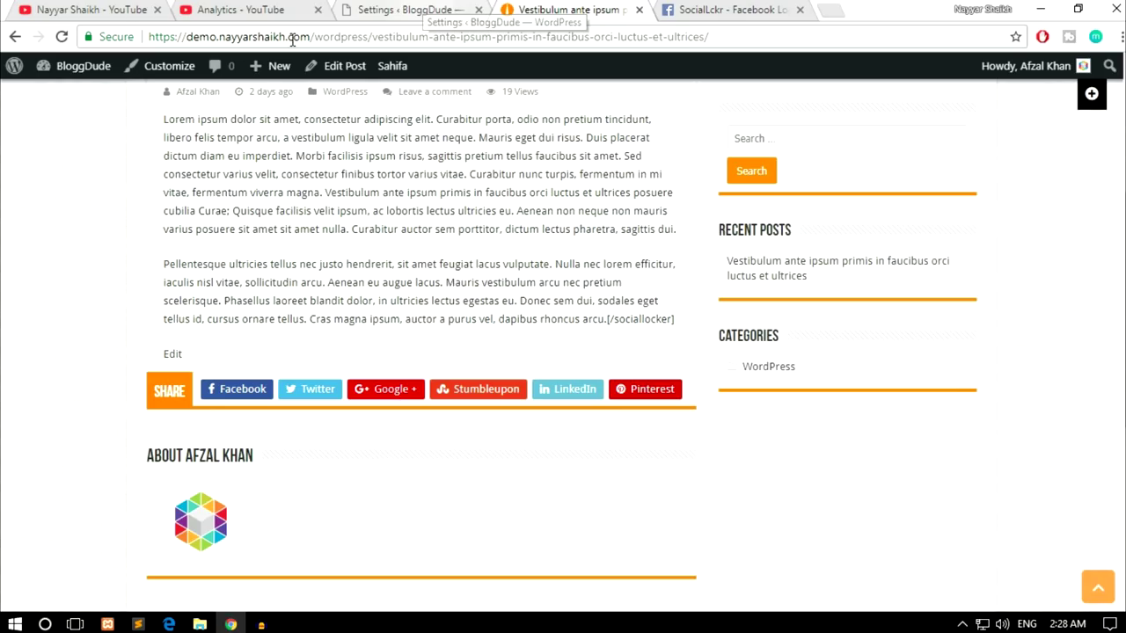
drag(150, 37, 315, 37)
key(ctrl+c)
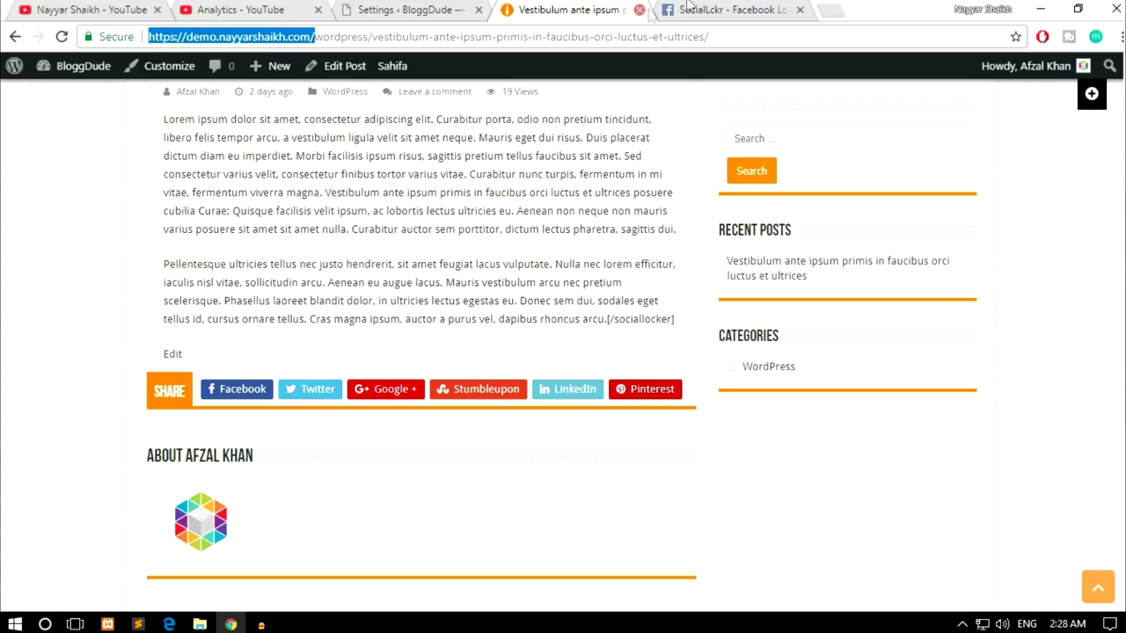
click(721, 7)
click(592, 329)
key(ctrl+v)
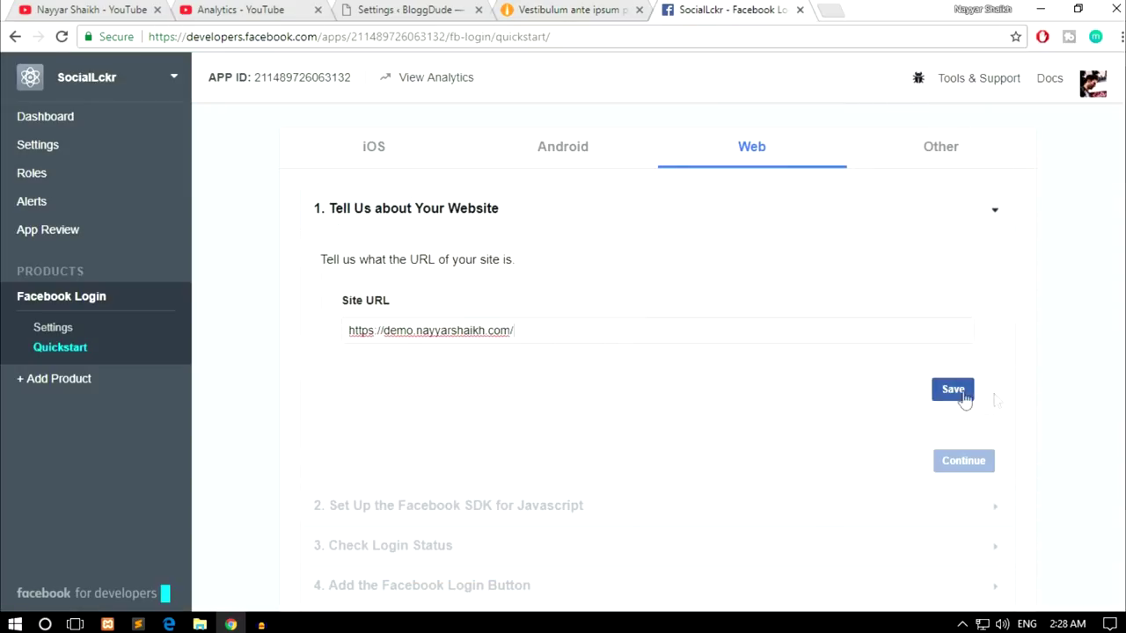
click(951, 392)
click(962, 461)
scroll(1078, 475, down, 3)
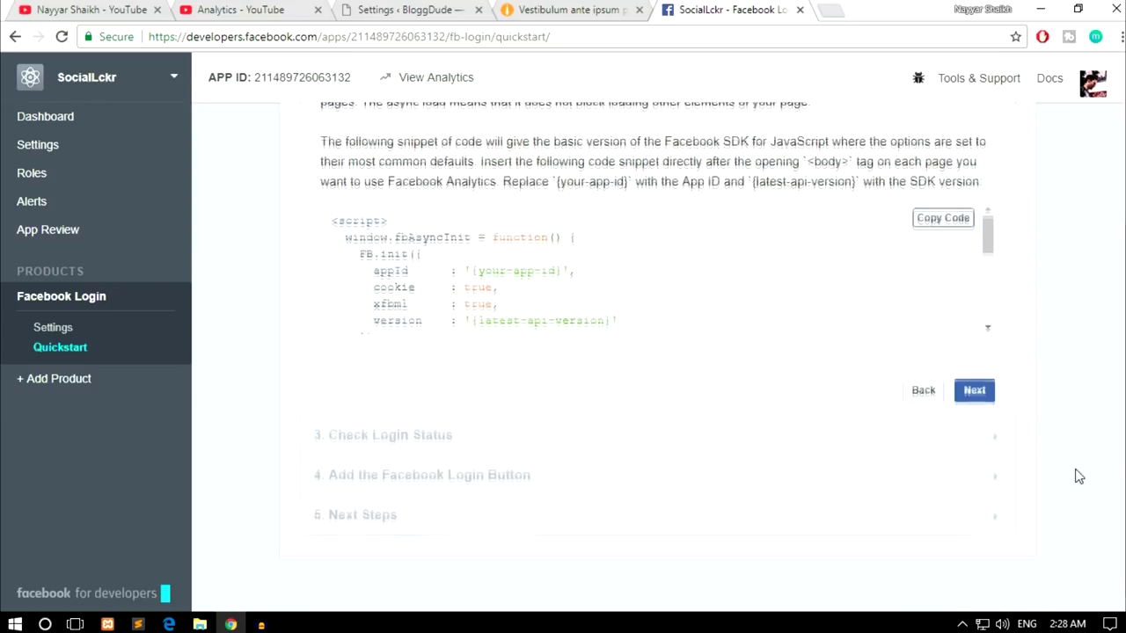
scroll(1079, 477, up, 3)
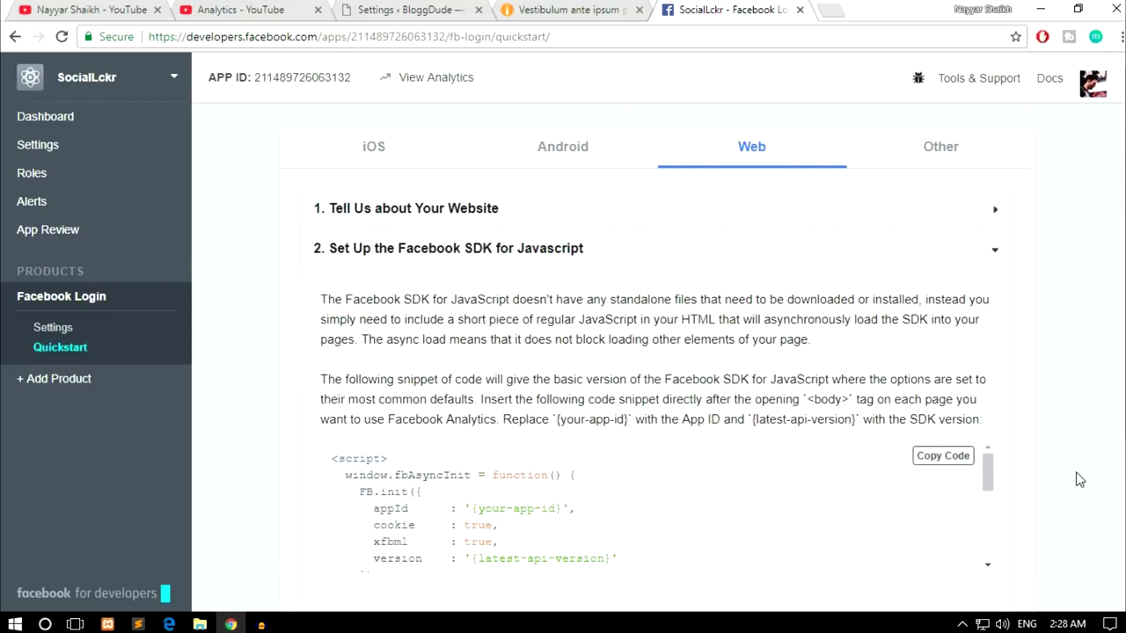
Step: In Basic settings, add the demo site's address as the App Domain
click(52, 153)
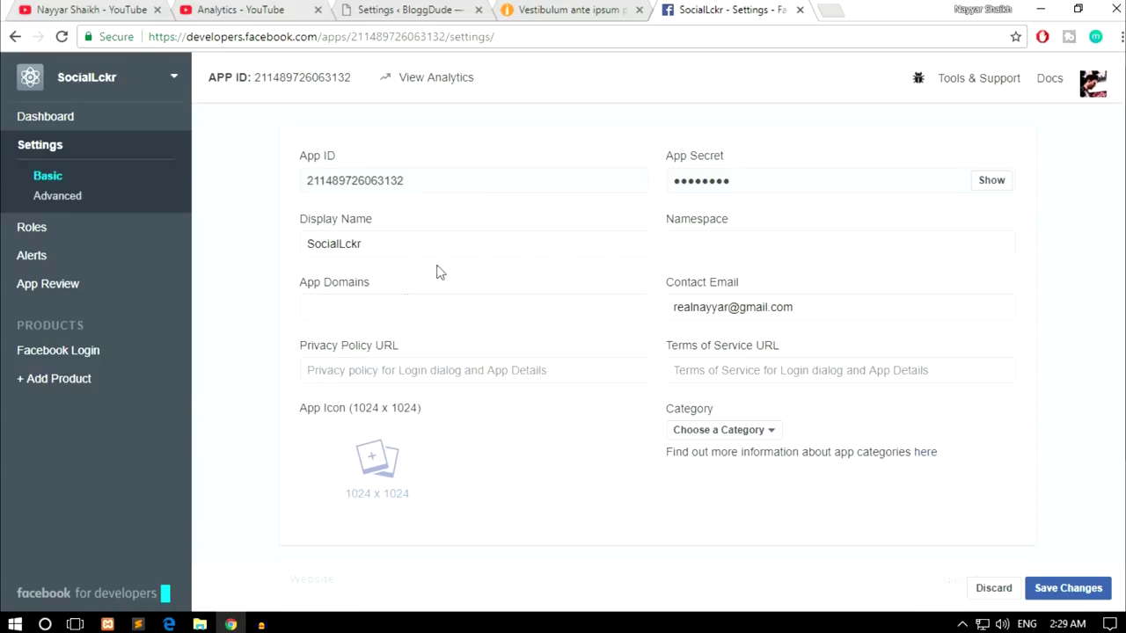
double_click(323, 238)
click(395, 281)
click(370, 301)
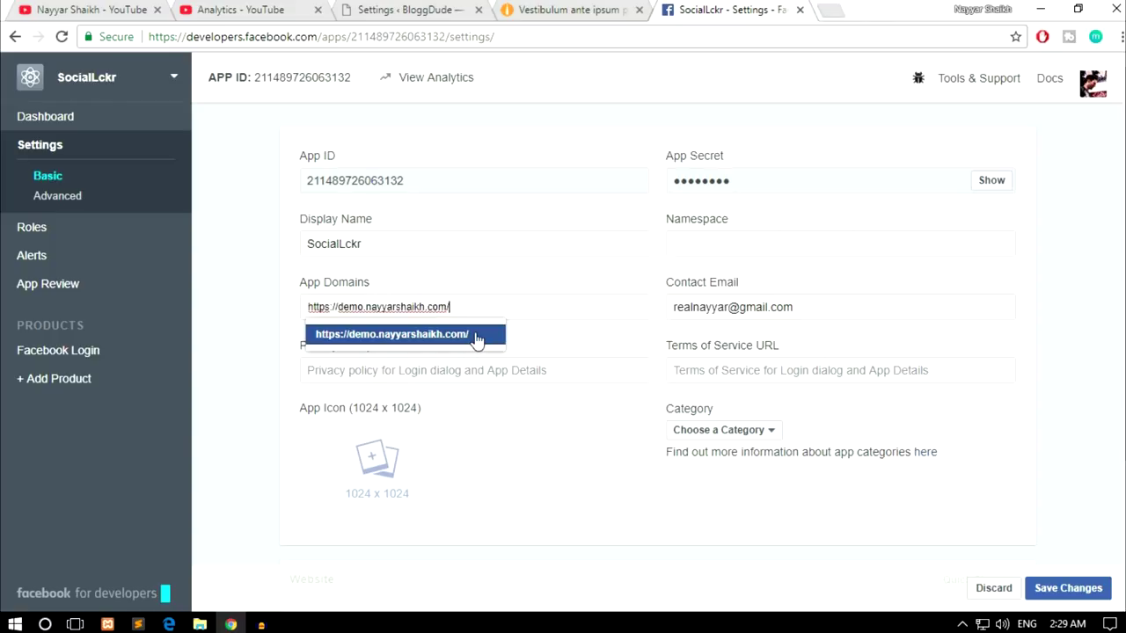
click(476, 339)
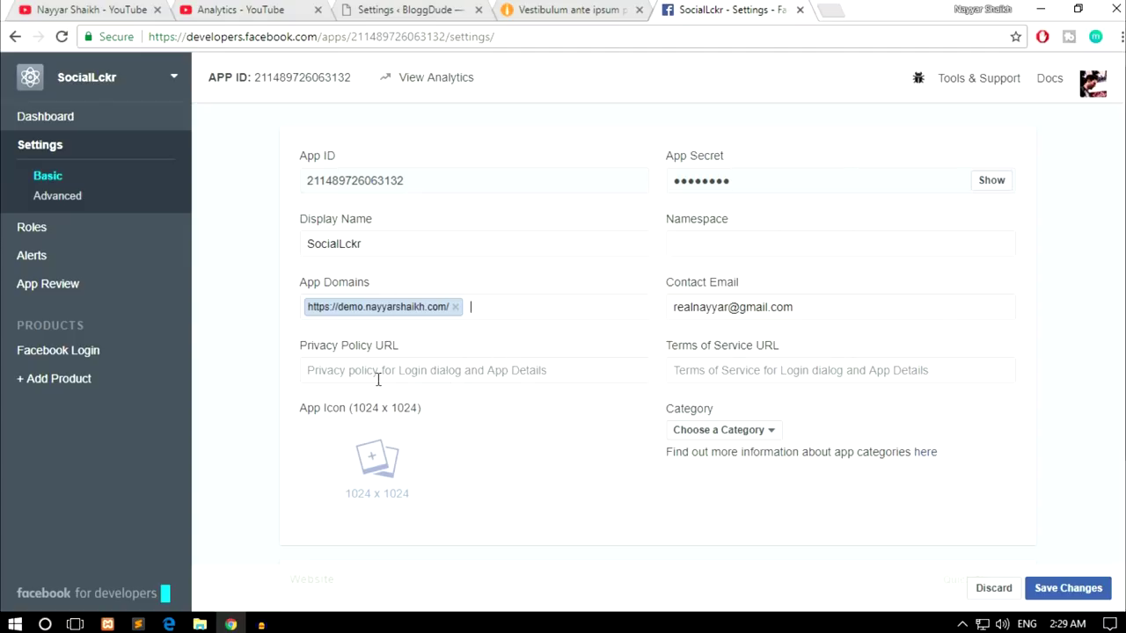
Step: Paste the site URL as Privacy Policy URL, pick Education as category, and save
click(312, 369)
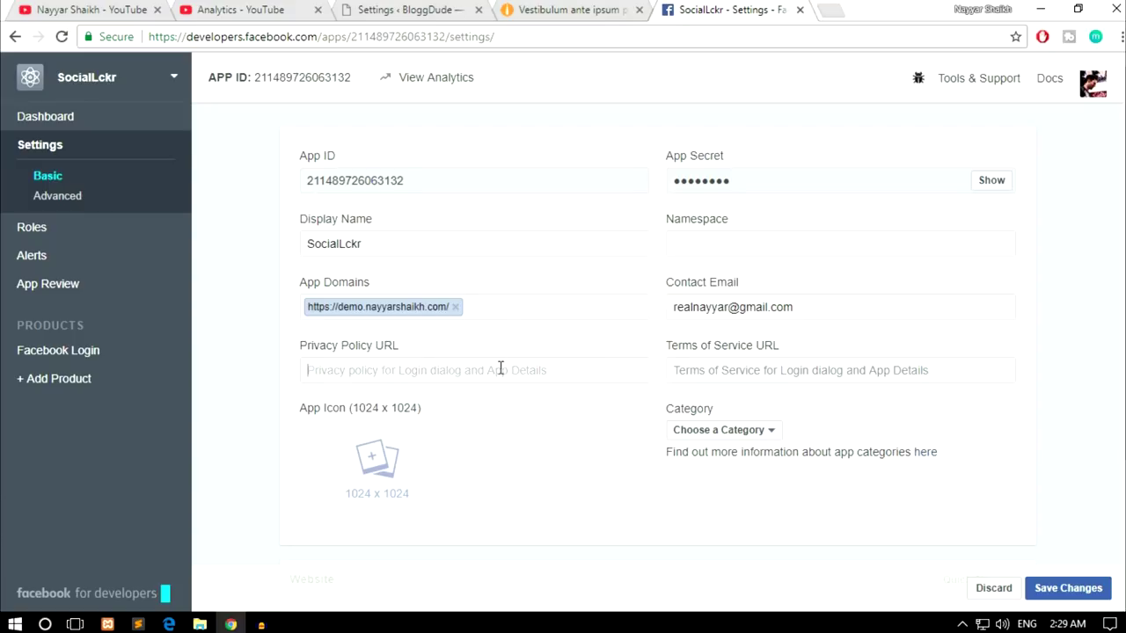
key(ctrl+v)
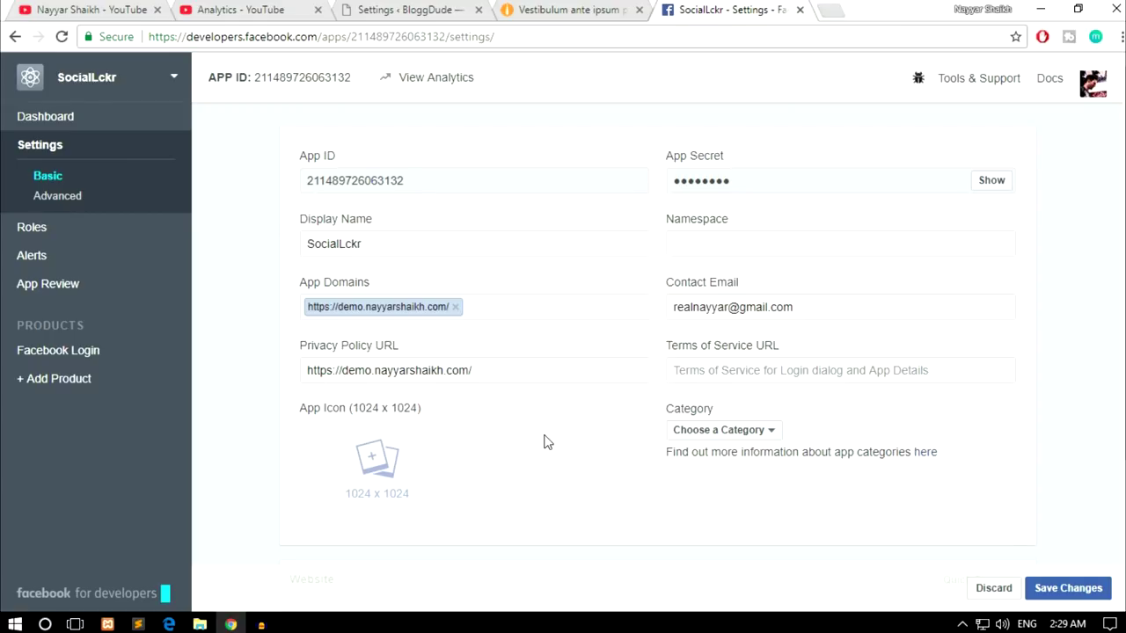
click(717, 430)
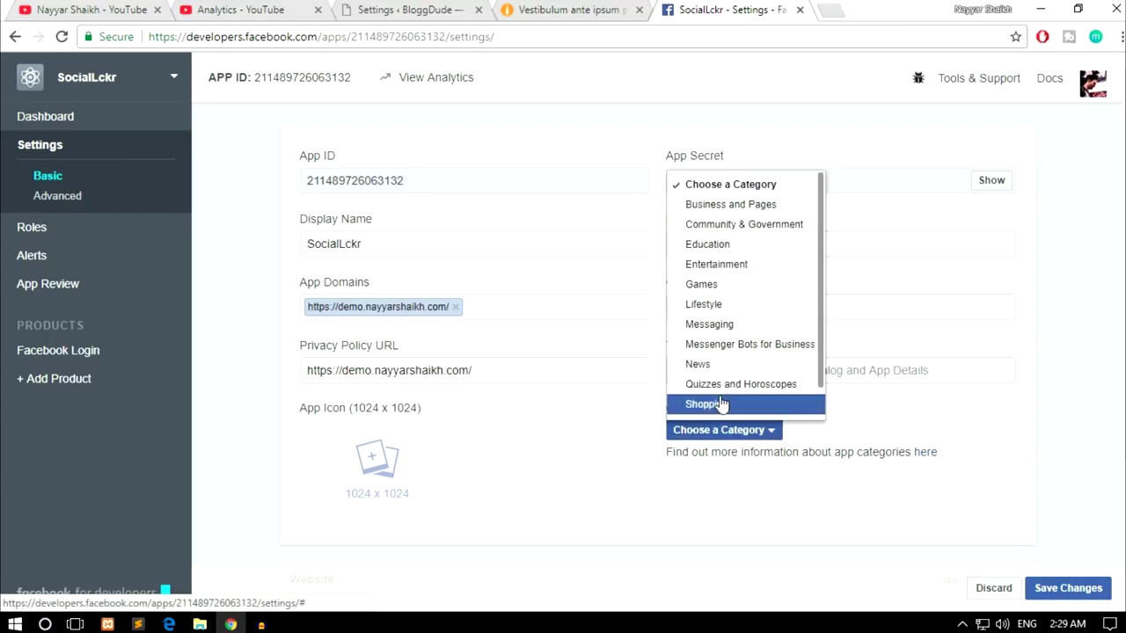
click(737, 245)
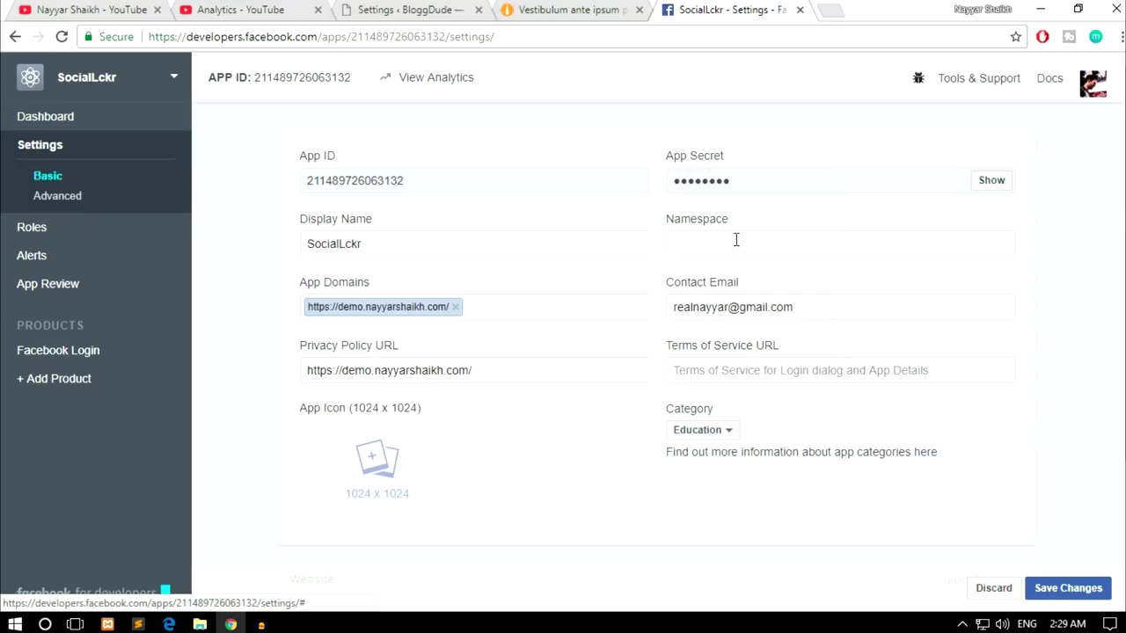
click(1073, 595)
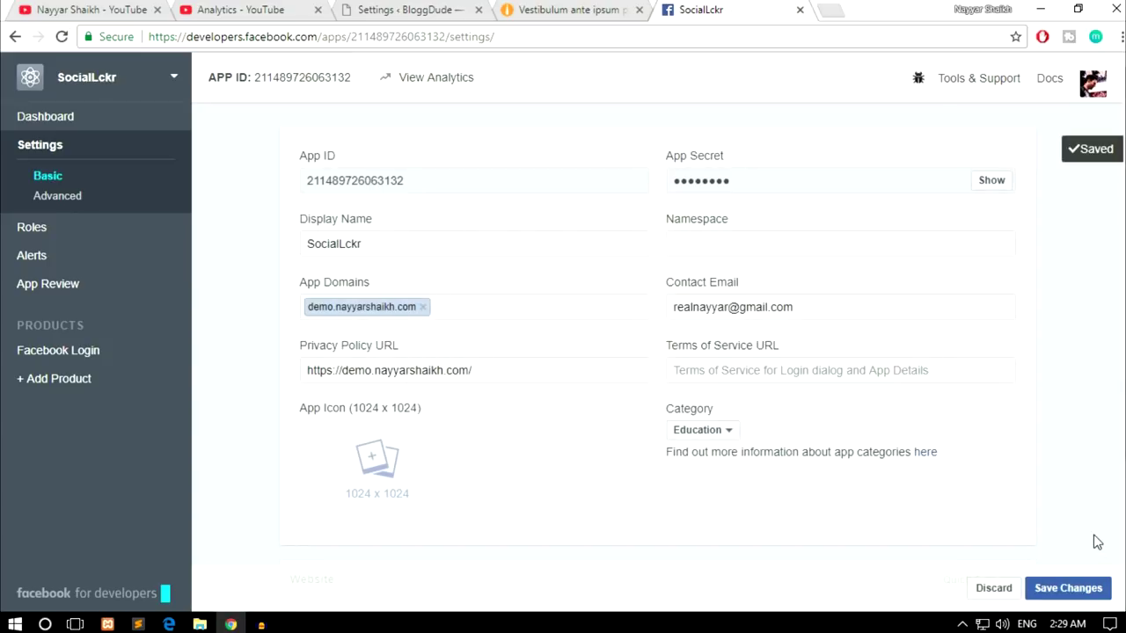
Step: Make the SocialLckr app public in App Review and confirm
click(71, 284)
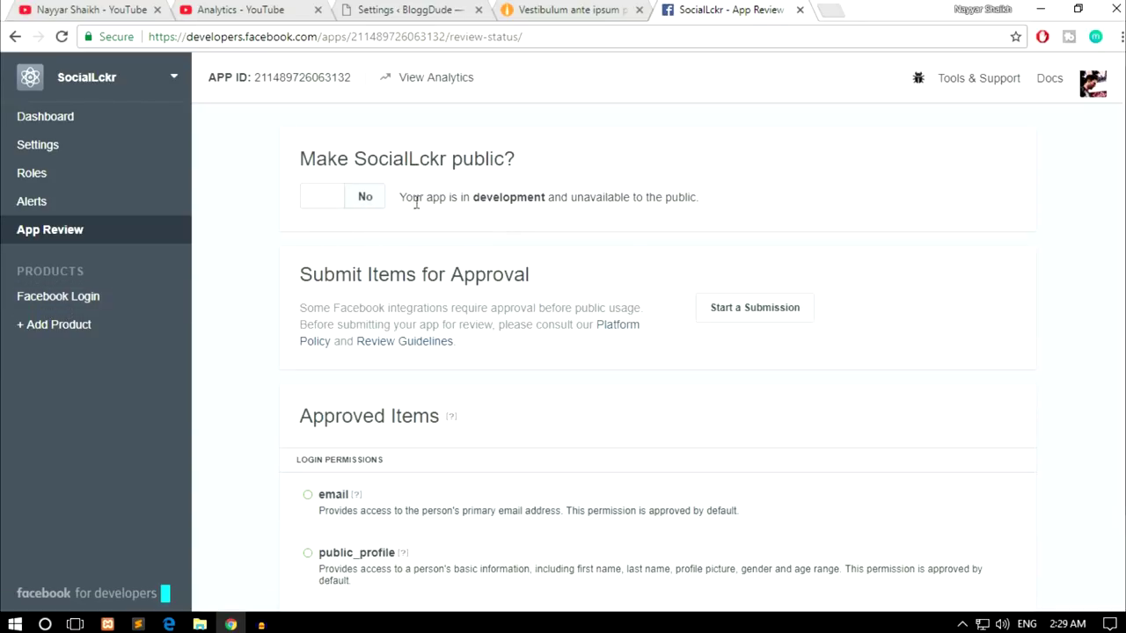
drag(407, 203, 754, 198)
click(756, 199)
click(368, 199)
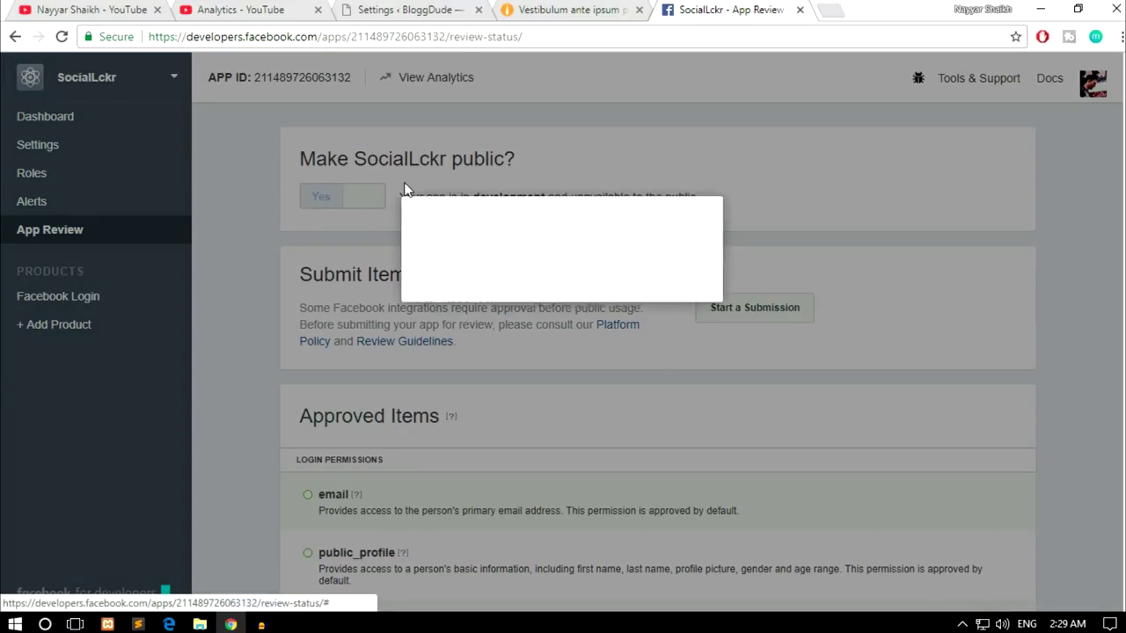
click(723, 306)
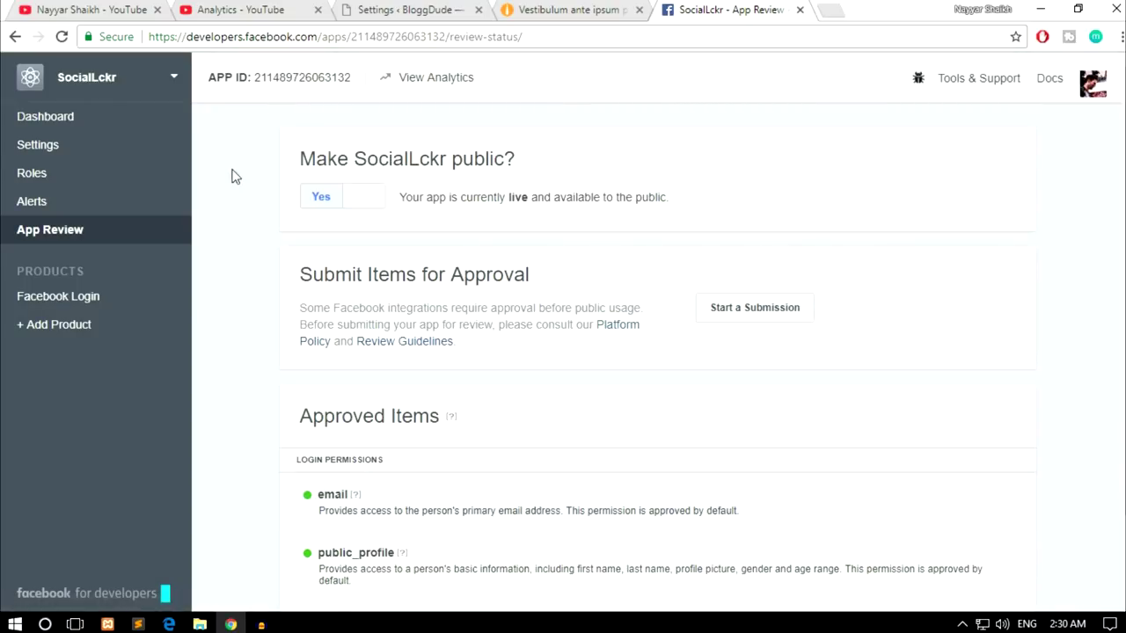
Step: Copy the App ID from the app dashboard for use in WordPress
click(66, 123)
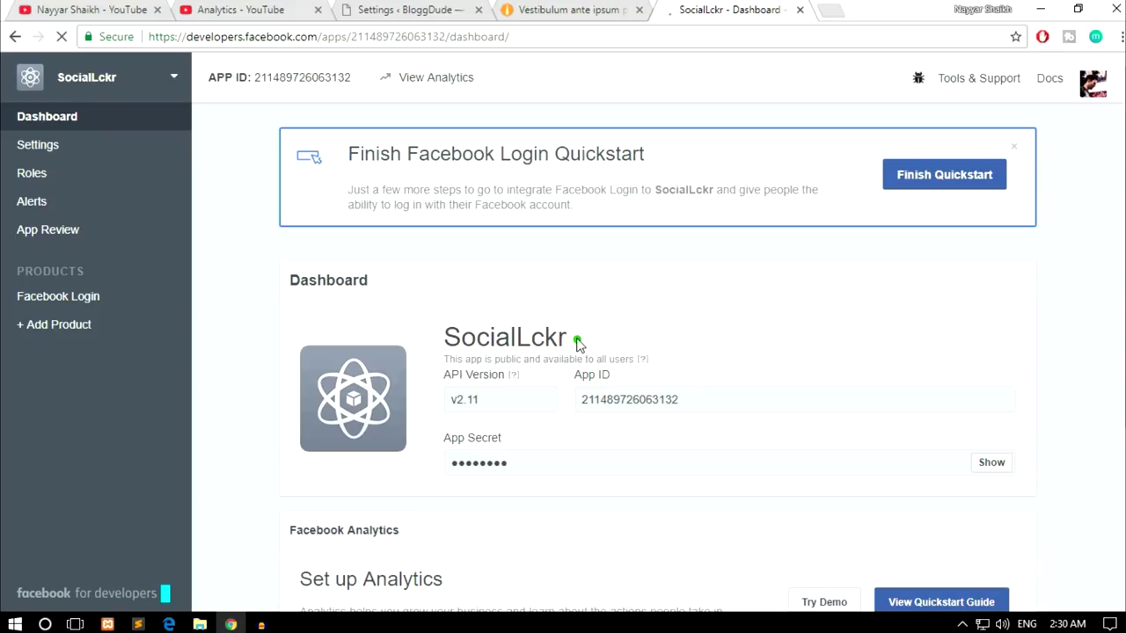
scroll(616, 345, down, 1)
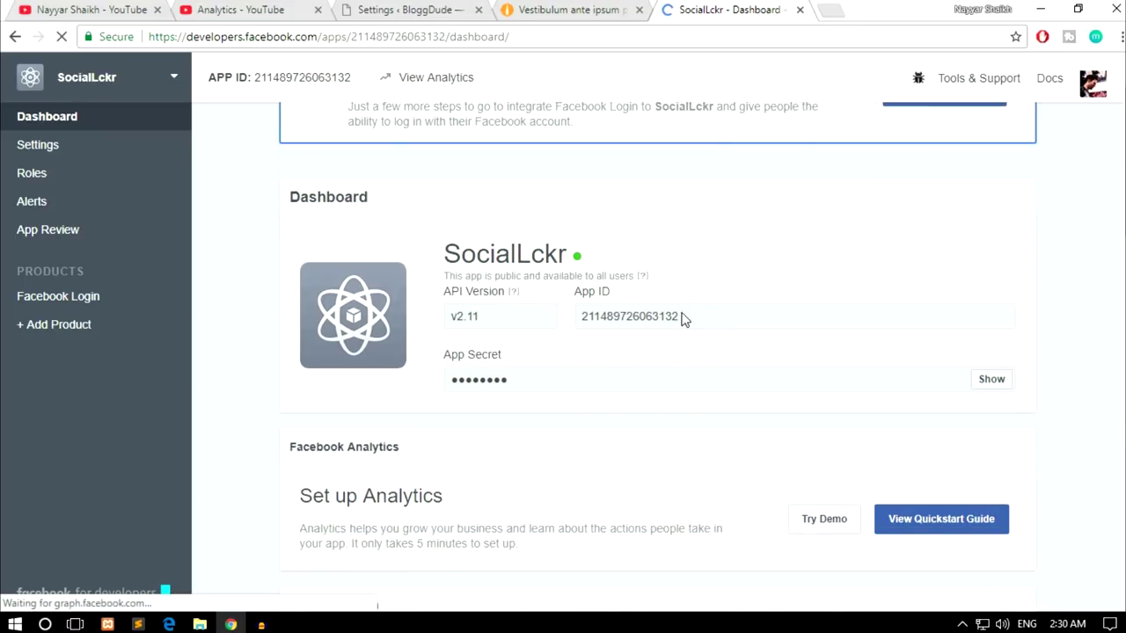
double_click(587, 318)
key(ctrl+c)
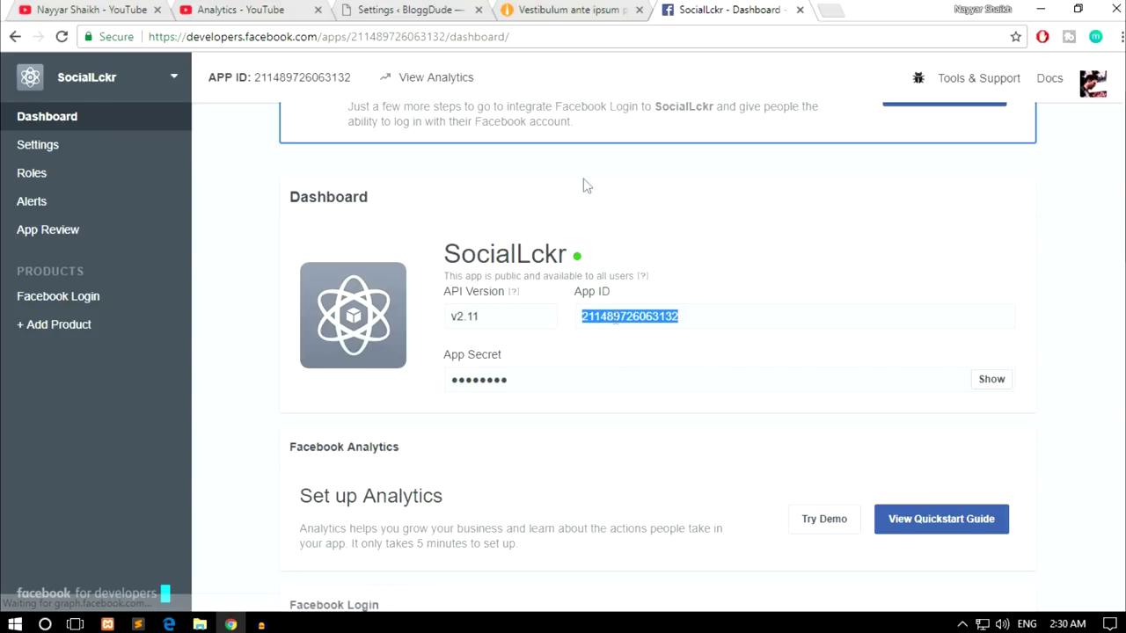
click(412, 9)
double_click(608, 328)
key(ctrl+v)
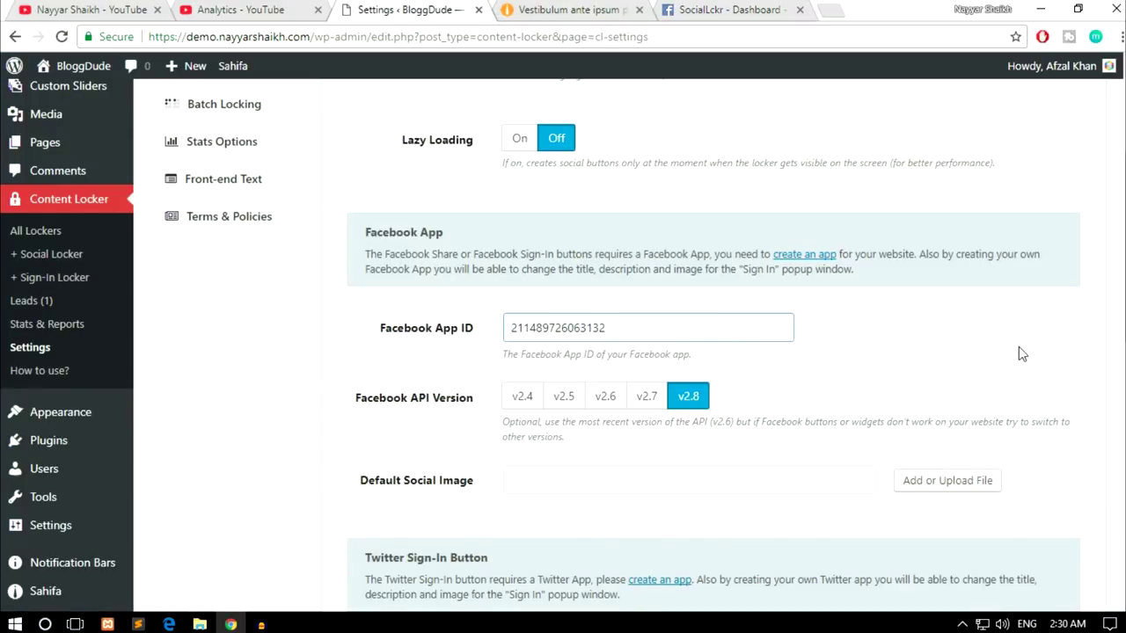
scroll(1020, 353, down, 1)
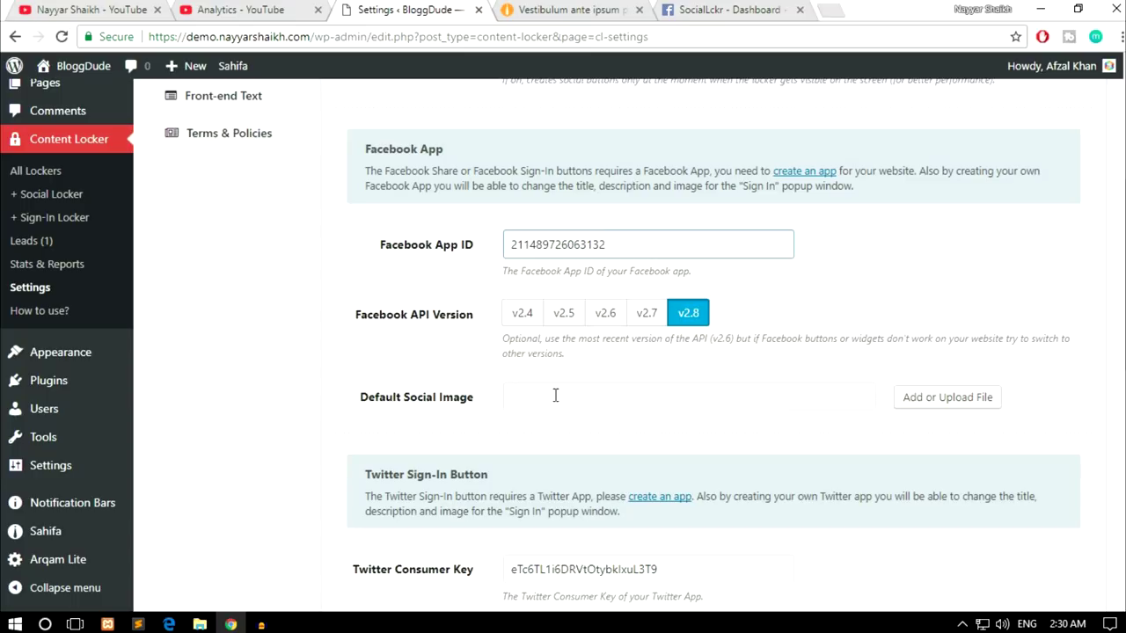
click(837, 401)
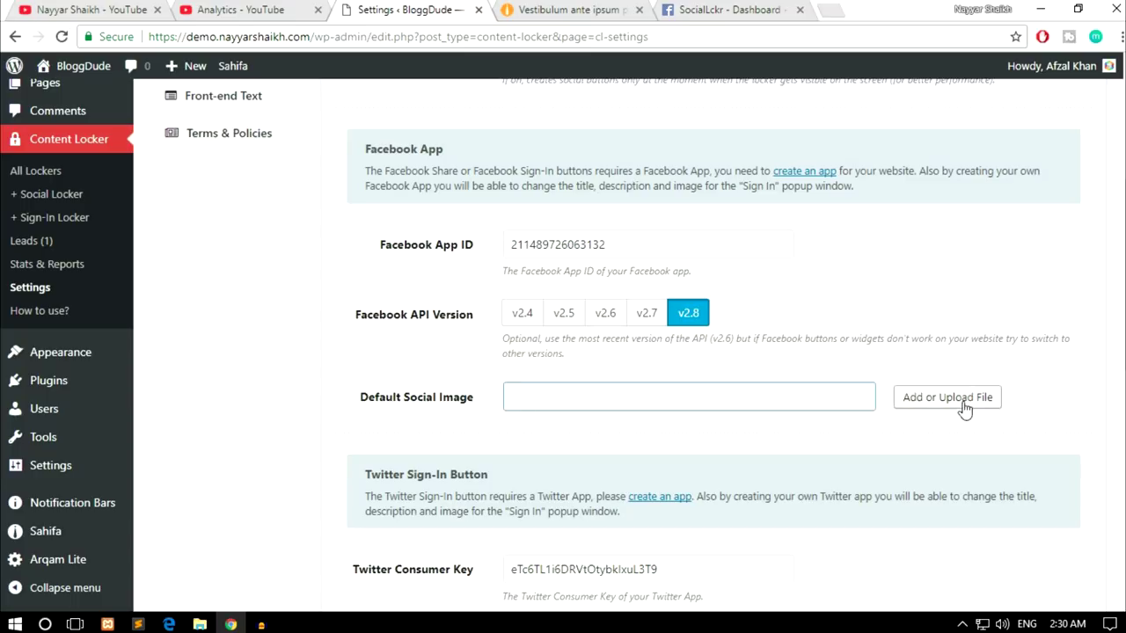
scroll(616, 352, down, 3)
triple_click(441, 226)
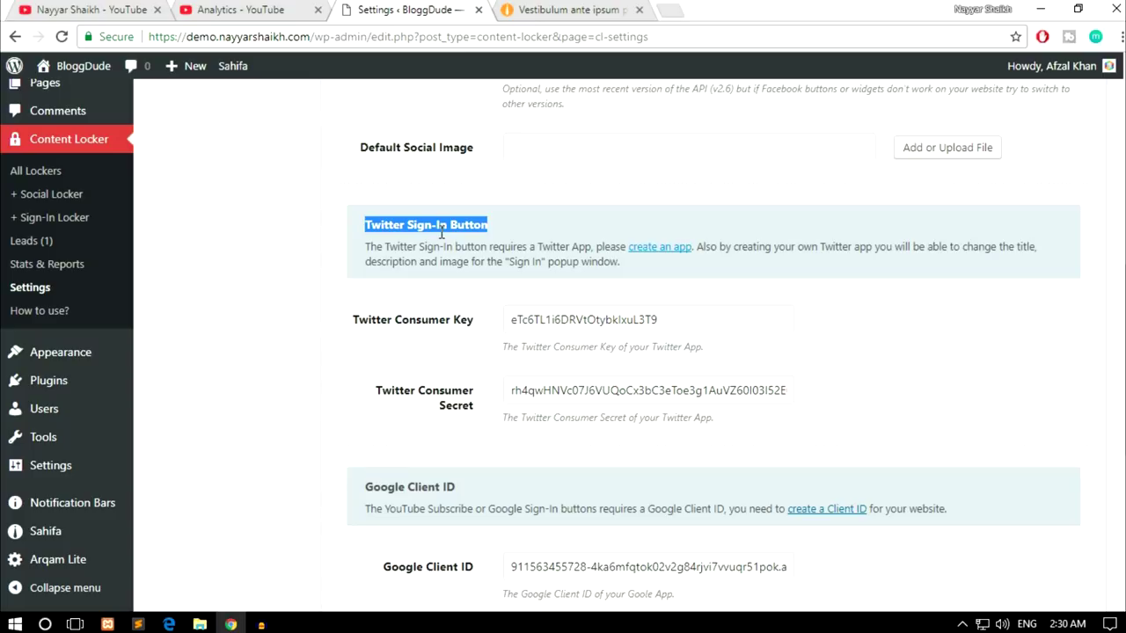
click(672, 14)
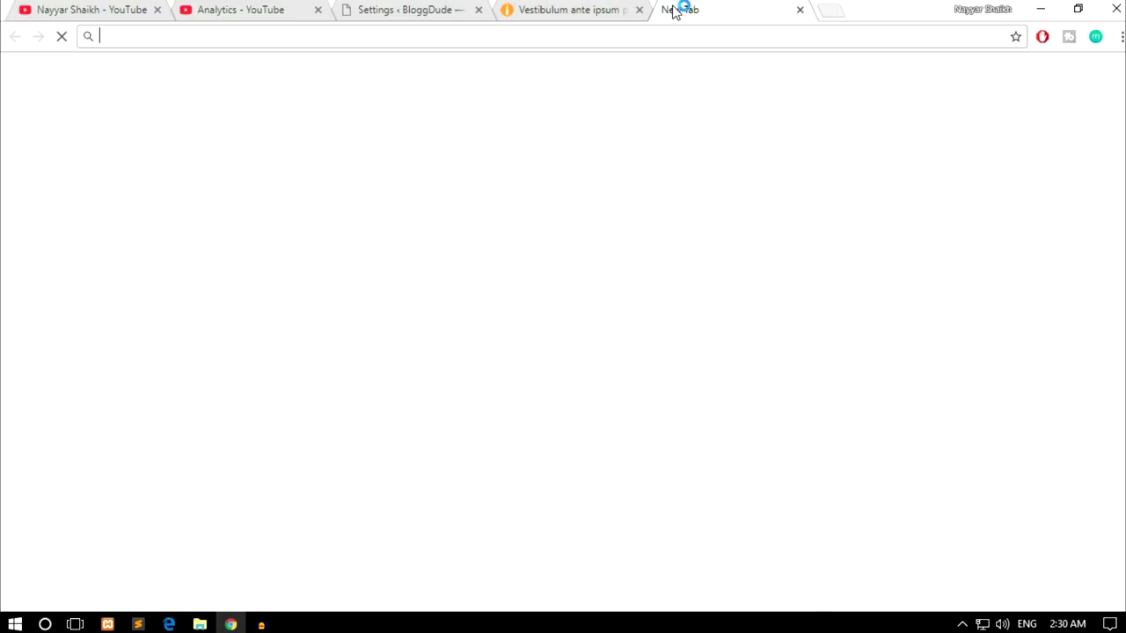
Step: Go to the Twitter apps site and start a new app named SocialLckr
text(apps.twitter.com)
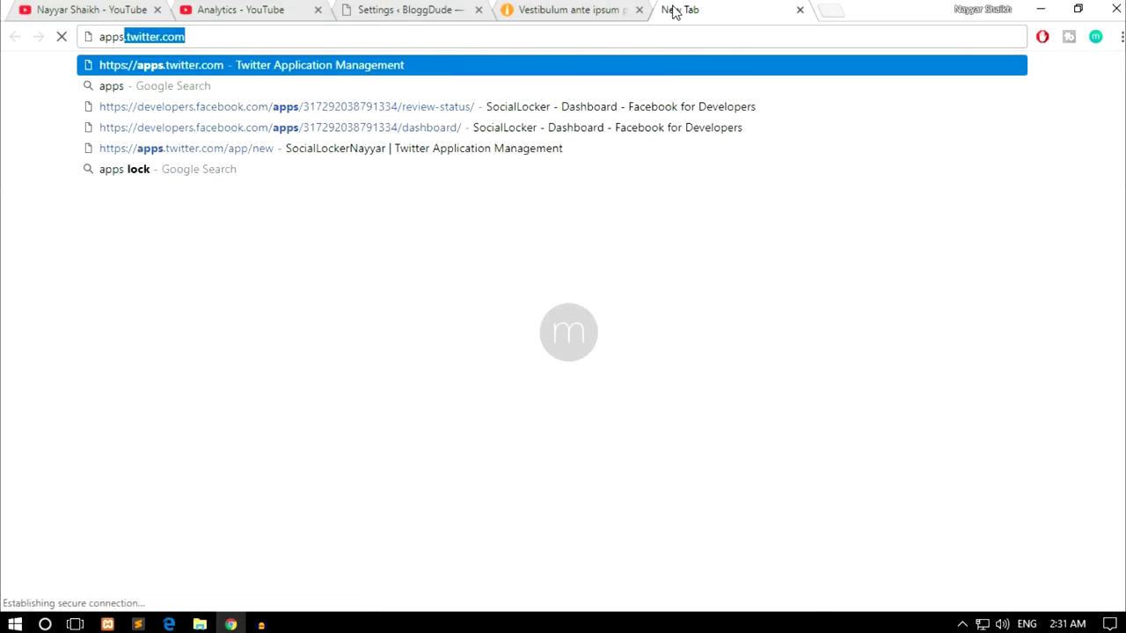
key(Return)
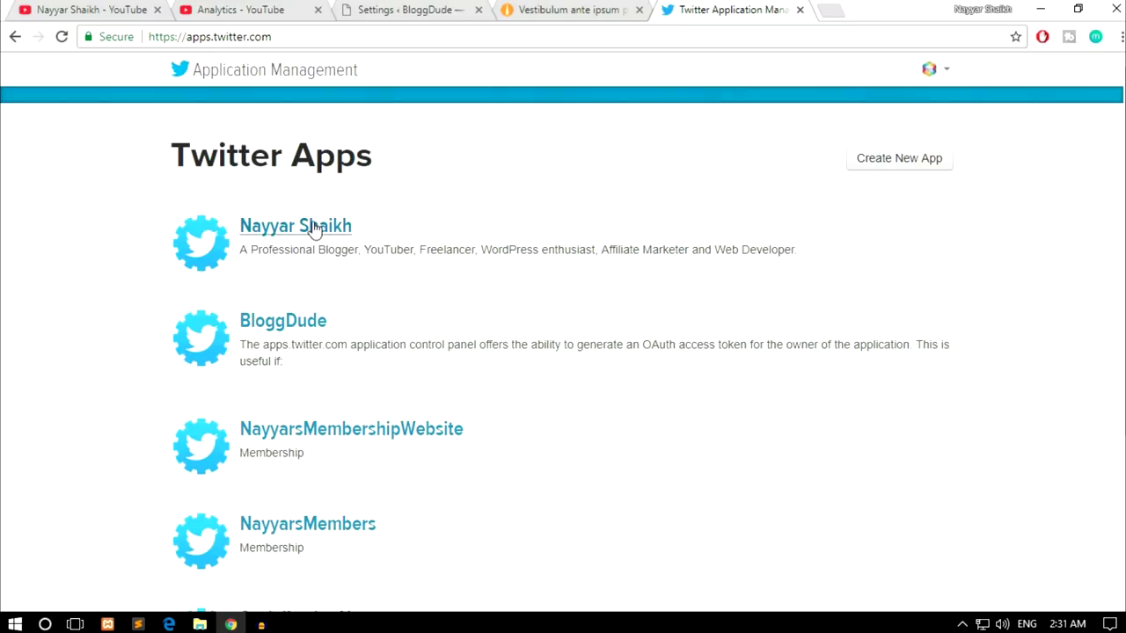
click(894, 169)
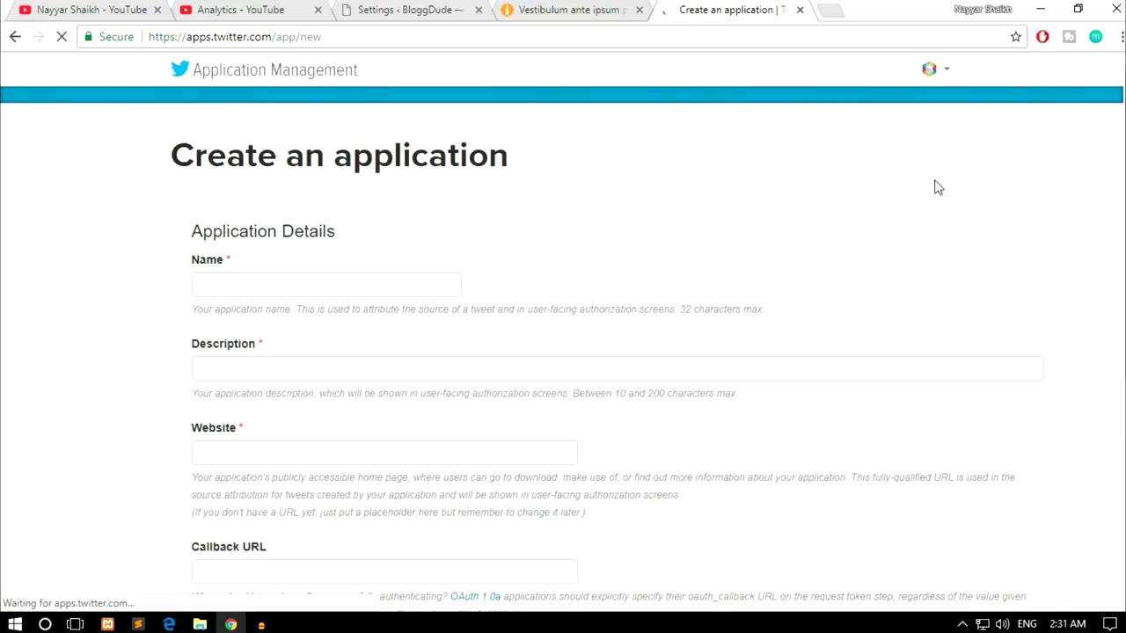
click(332, 286)
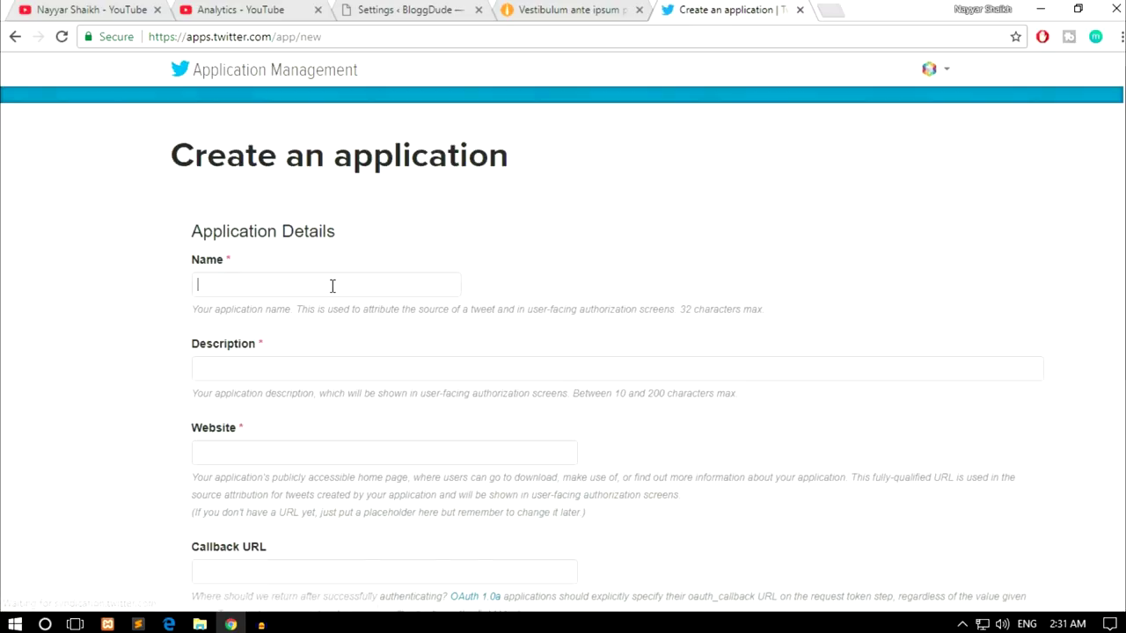
text(Social)
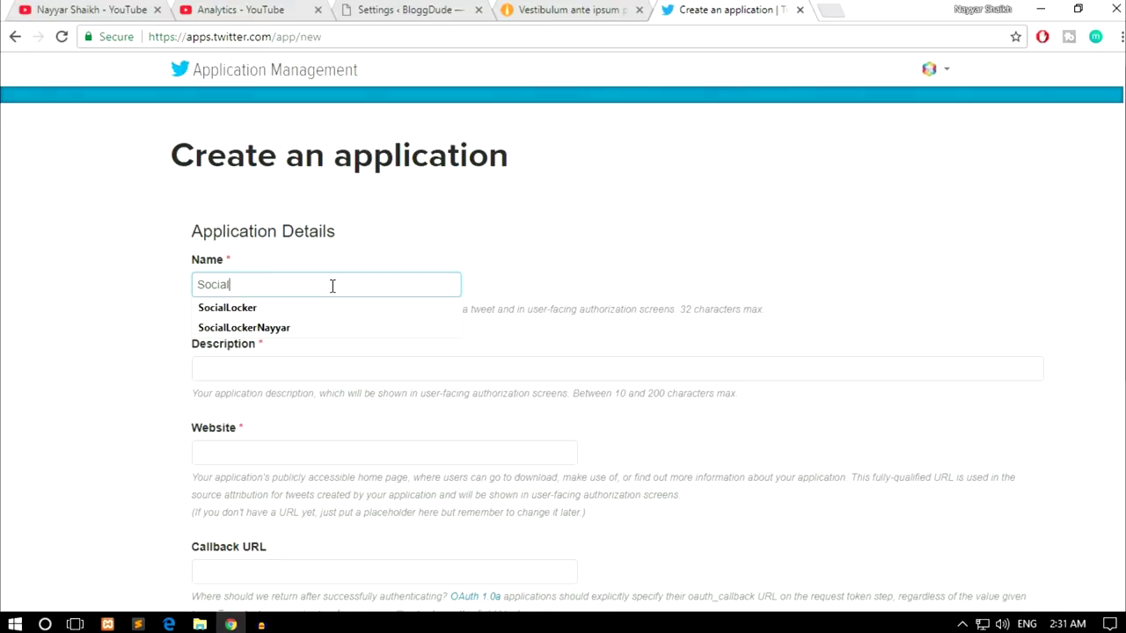
text(Lckr)
Step: Copy SocialLckr into the new app's Description field
scroll(267, 200, down, 1)
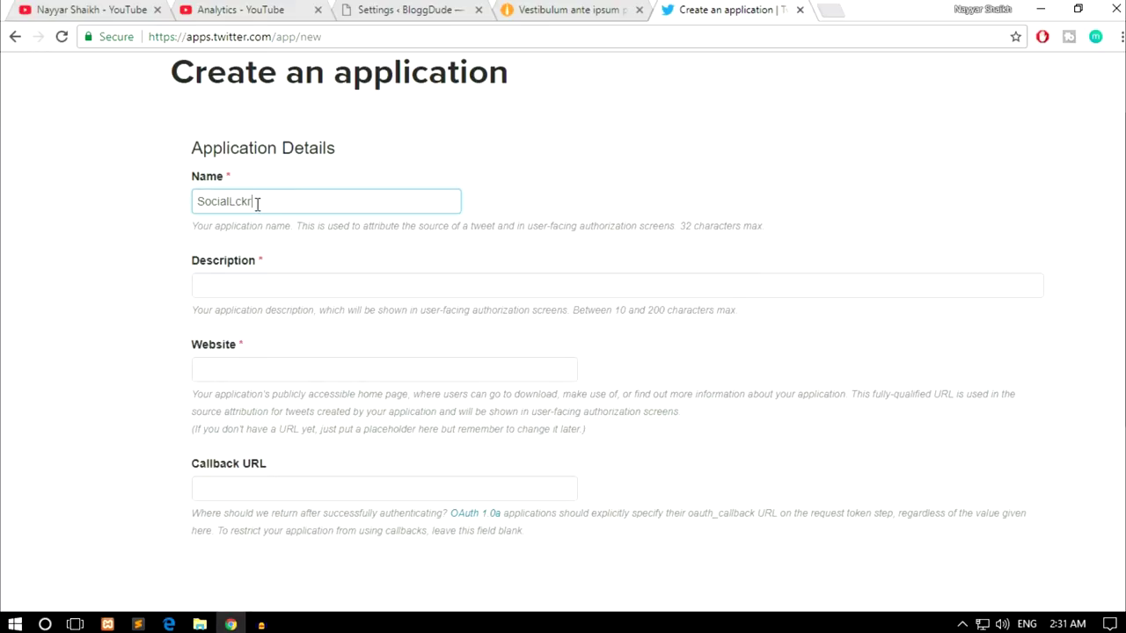
scroll(425, 253, down, 1)
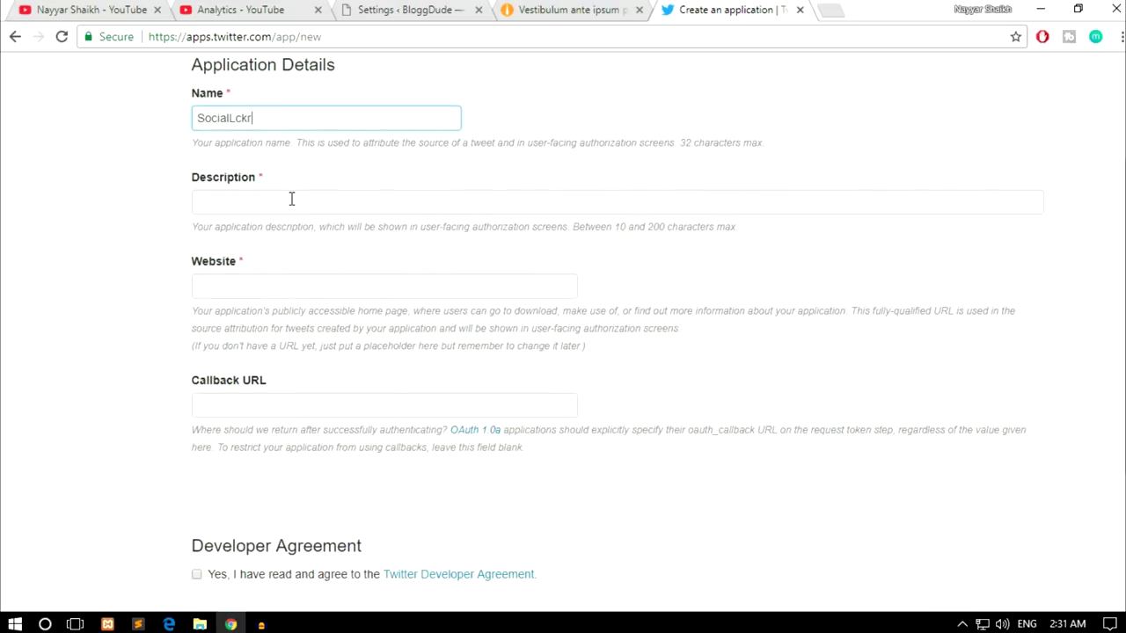
drag(282, 122, 159, 127)
key(ctrl+c)
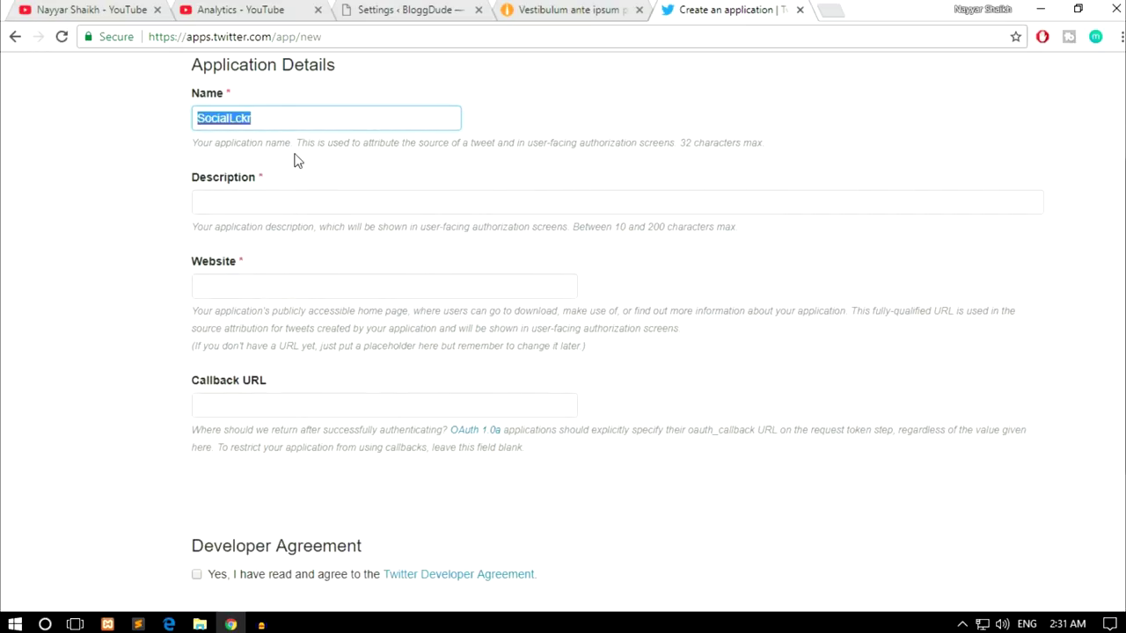
click(303, 203)
key(ctrl+v)
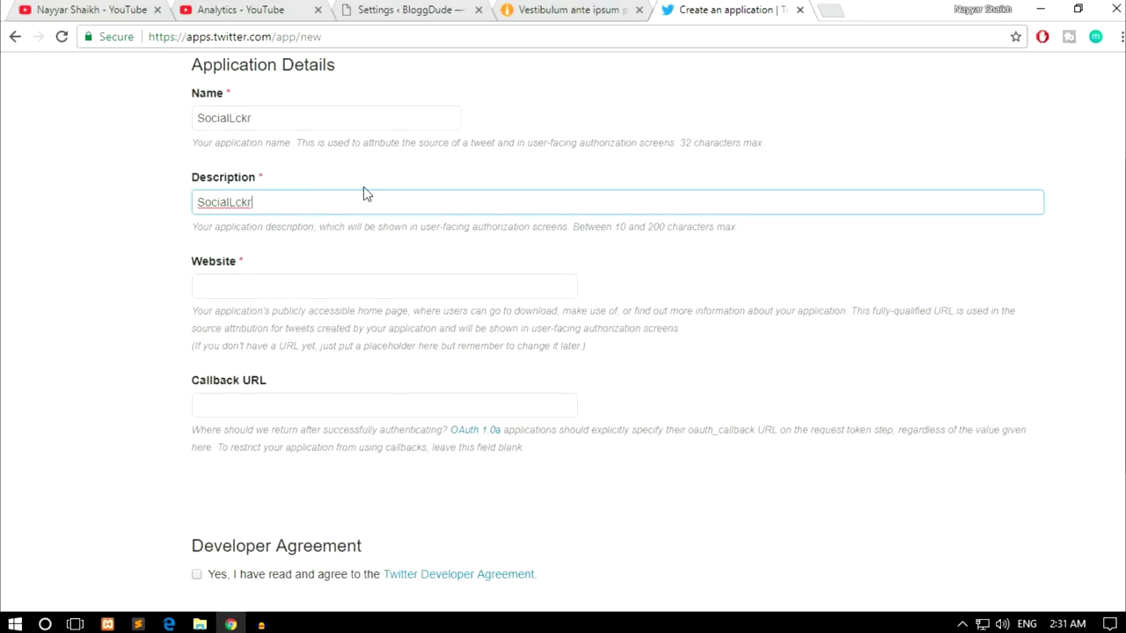
Step: Fill the Website field with the demo site's base URL copied from the WordPress tab
click(376, 9)
drag(148, 36, 317, 43)
key(ctrl+c)
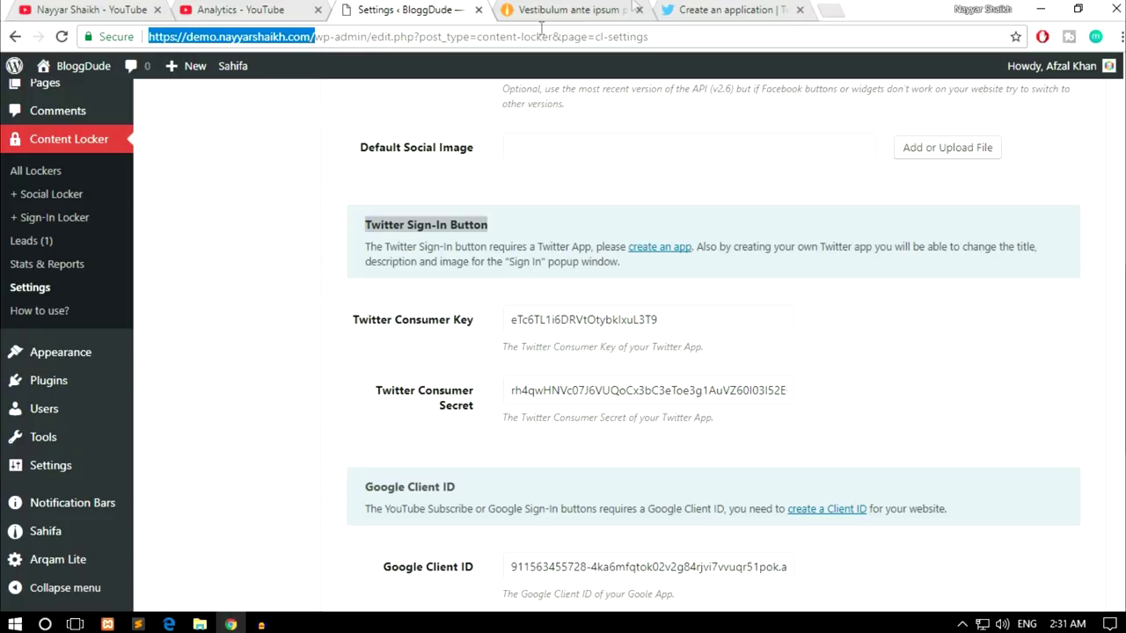
click(725, 10)
click(381, 283)
key(ctrl+v)
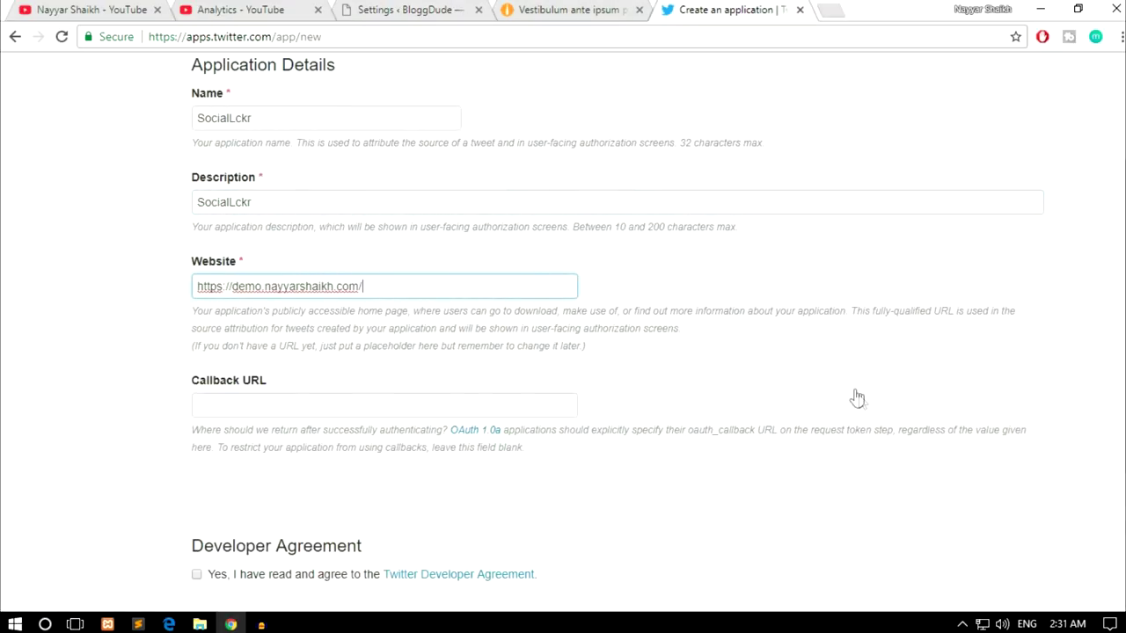
scroll(856, 400, down, 2)
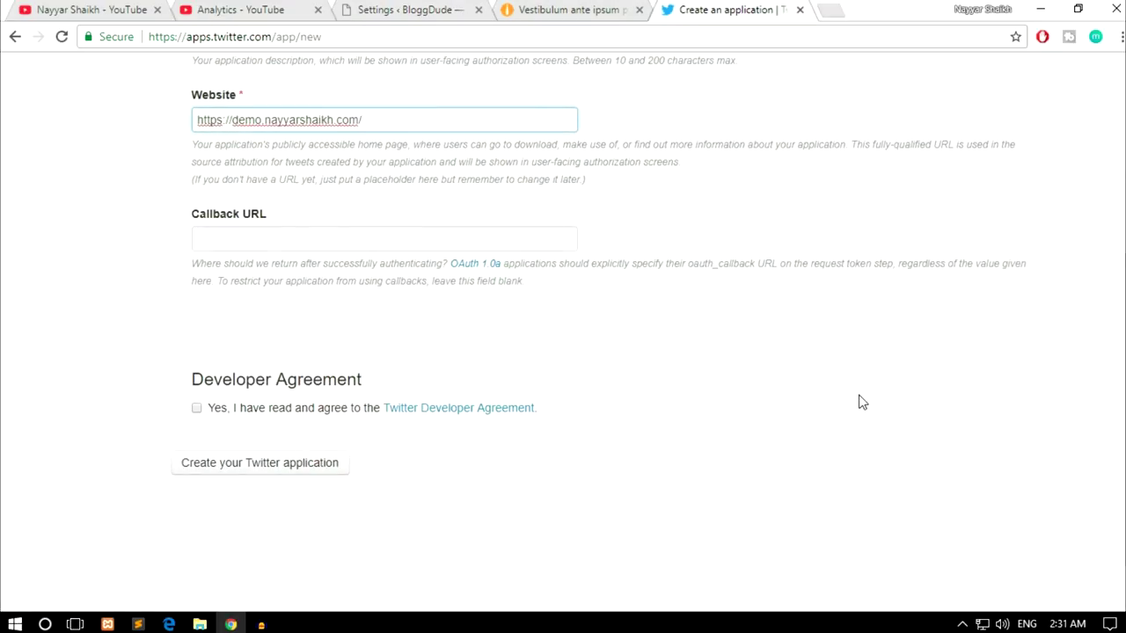
click(410, 13)
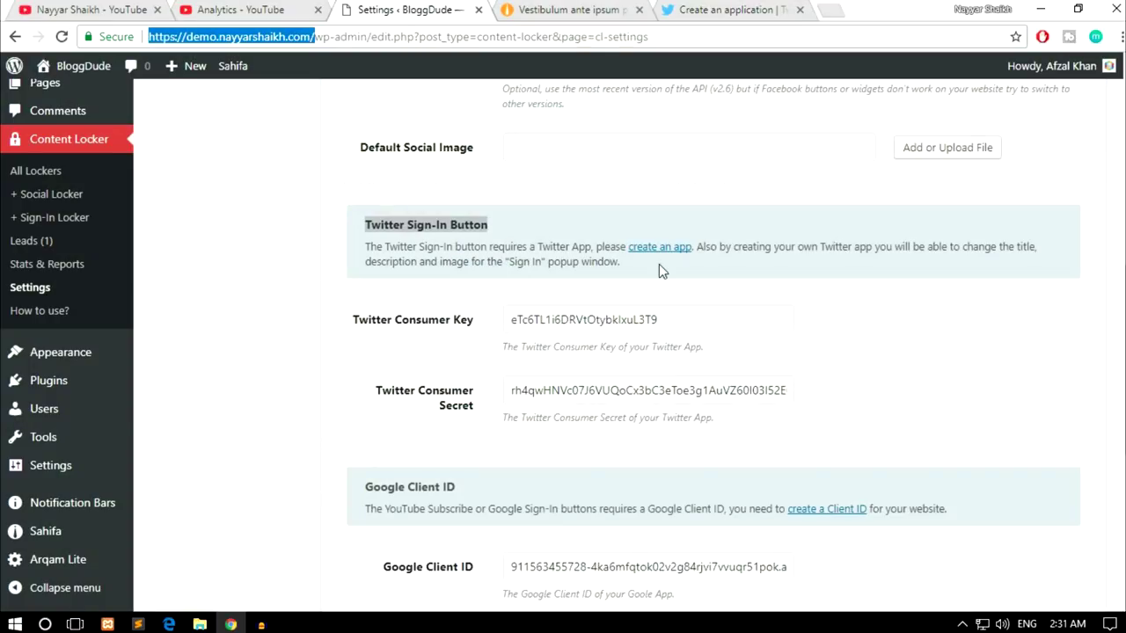
click(750, 273)
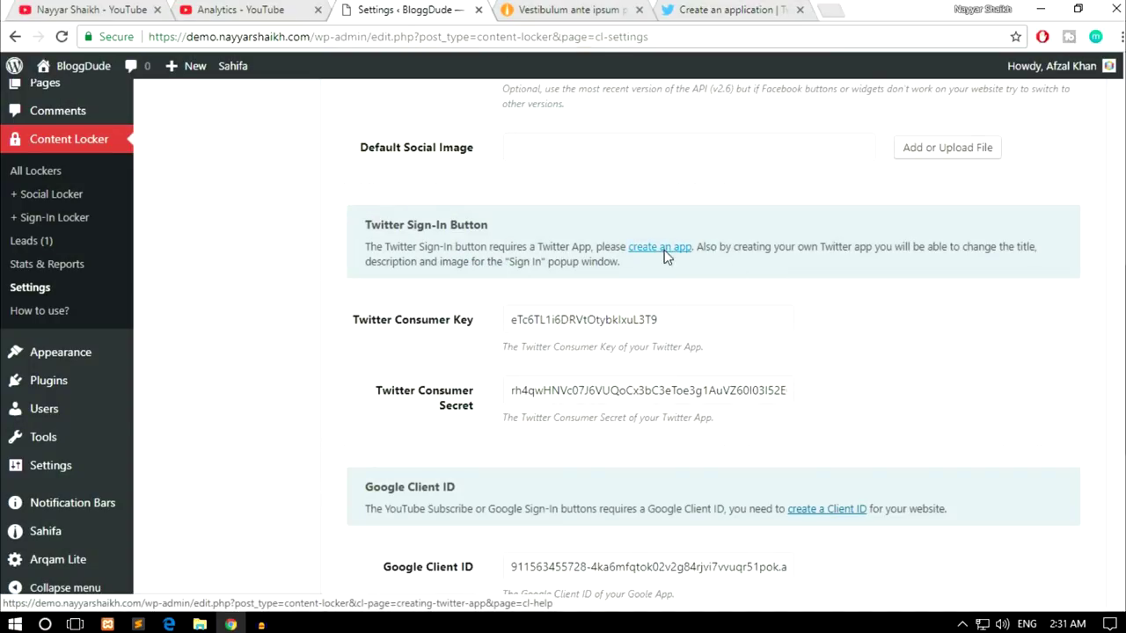
Step: Copy the admin-ajax callback URL from the plugin's guide into the Twitter Callback URL field
click(664, 252)
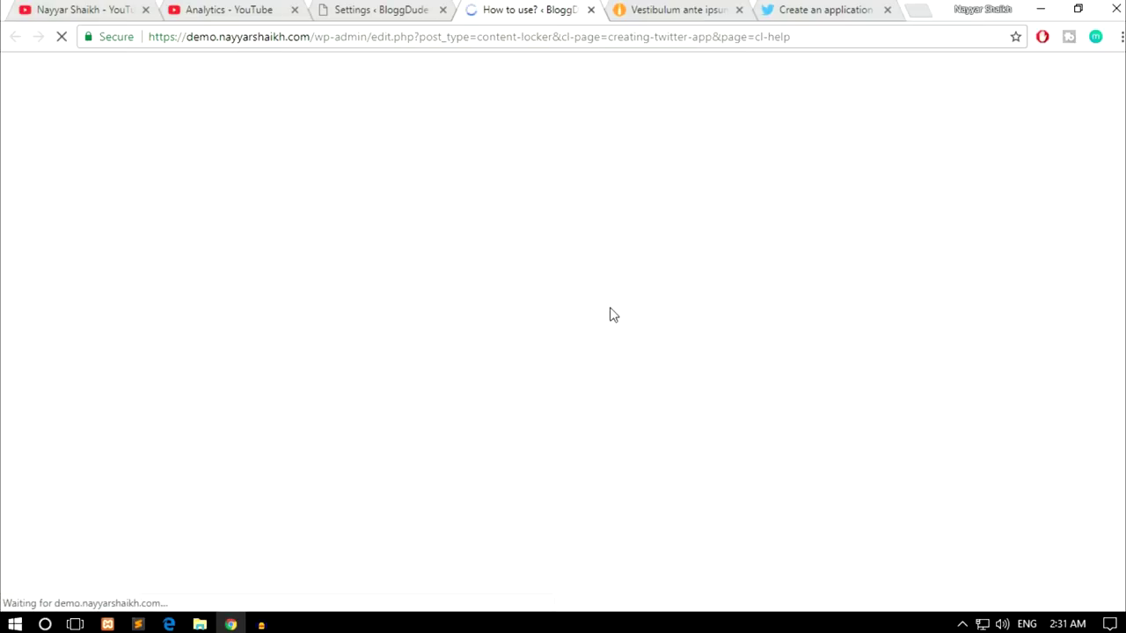
scroll(967, 309, down, 8)
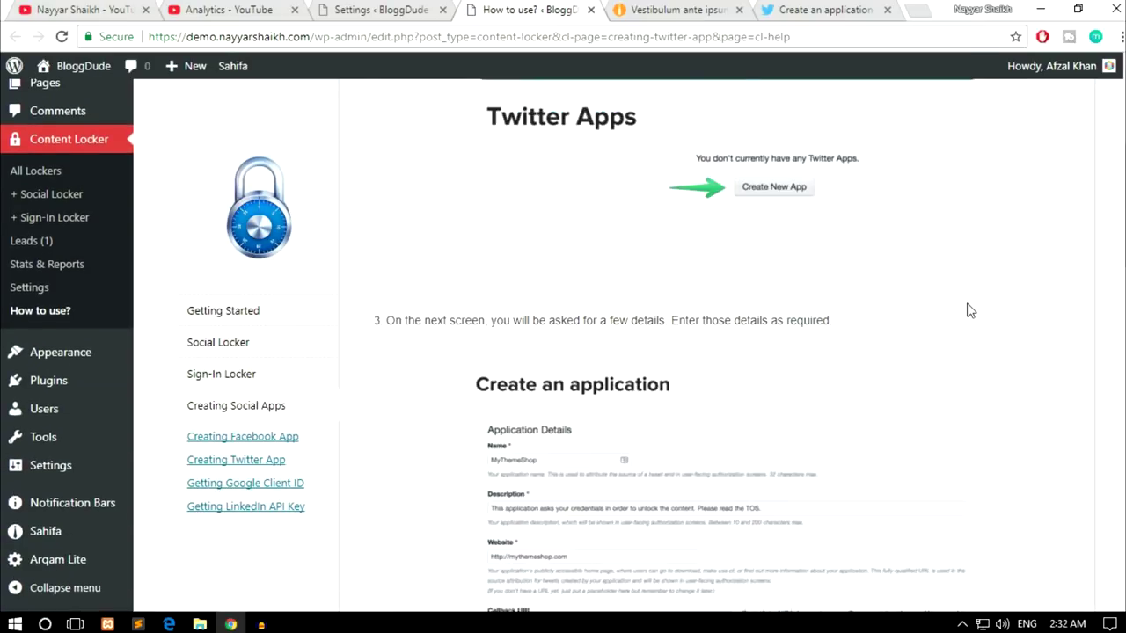
scroll(967, 309, down, 6)
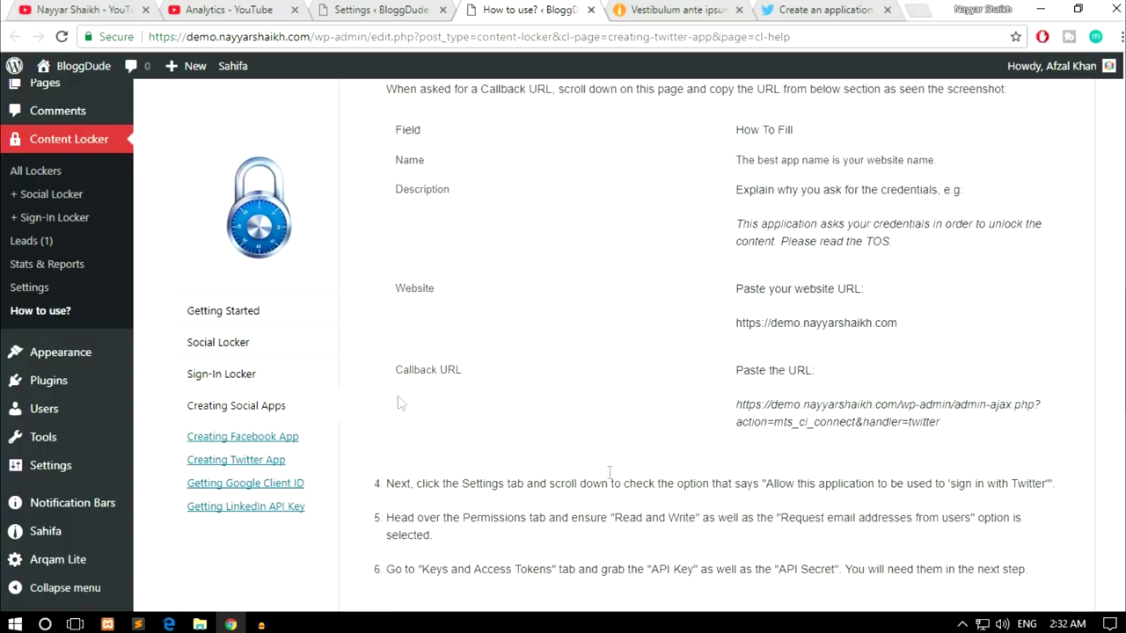
drag(398, 362, 1058, 457)
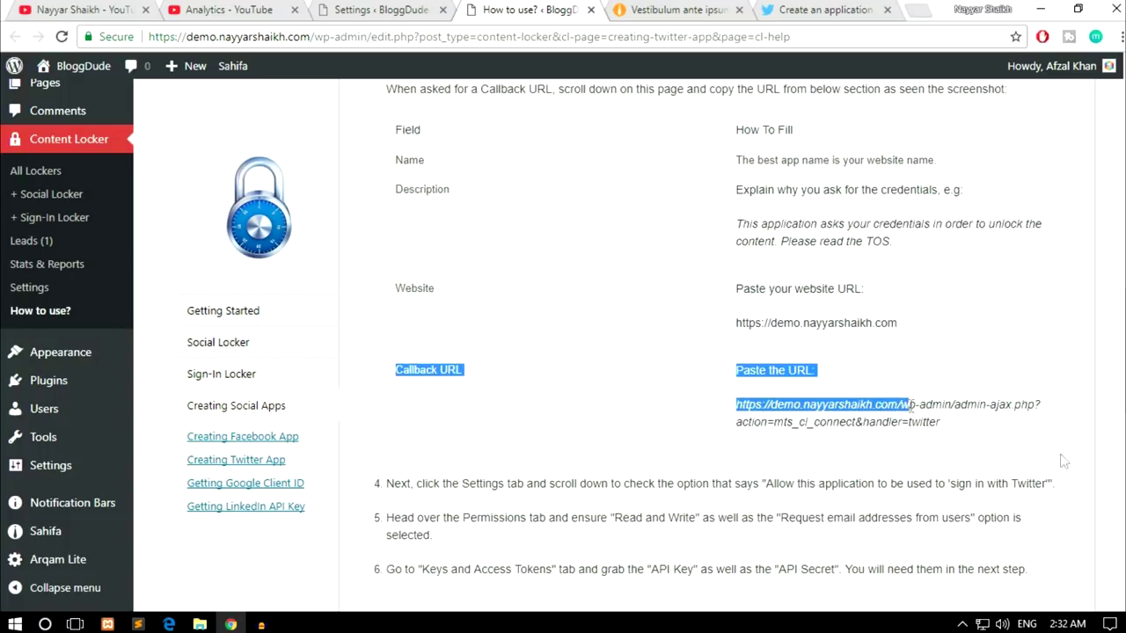
click(994, 447)
drag(943, 426, 734, 414)
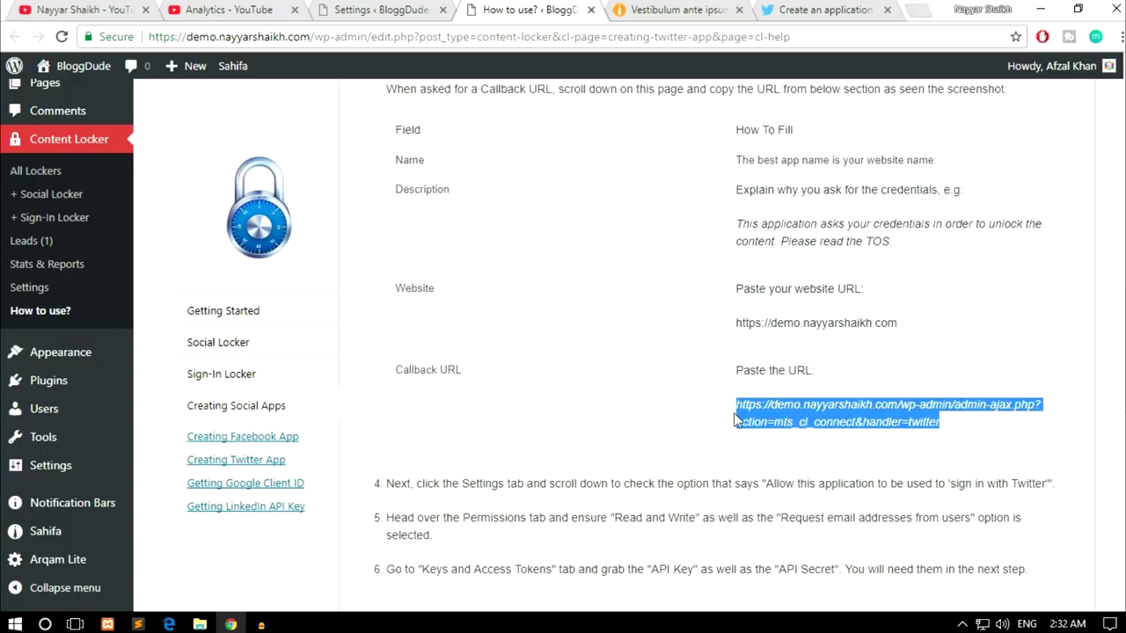
click(823, 9)
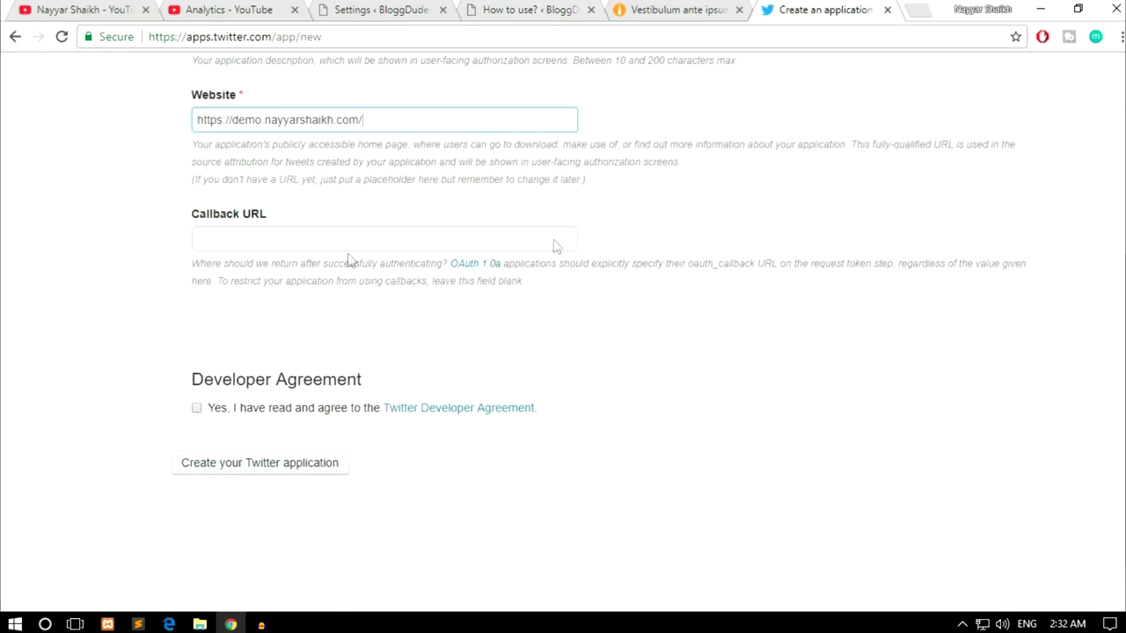
text(https://demo.nayyarshaikh.com/wp-admin/admin-ajax.php?action=mts_cl_connect&handle=twitter)
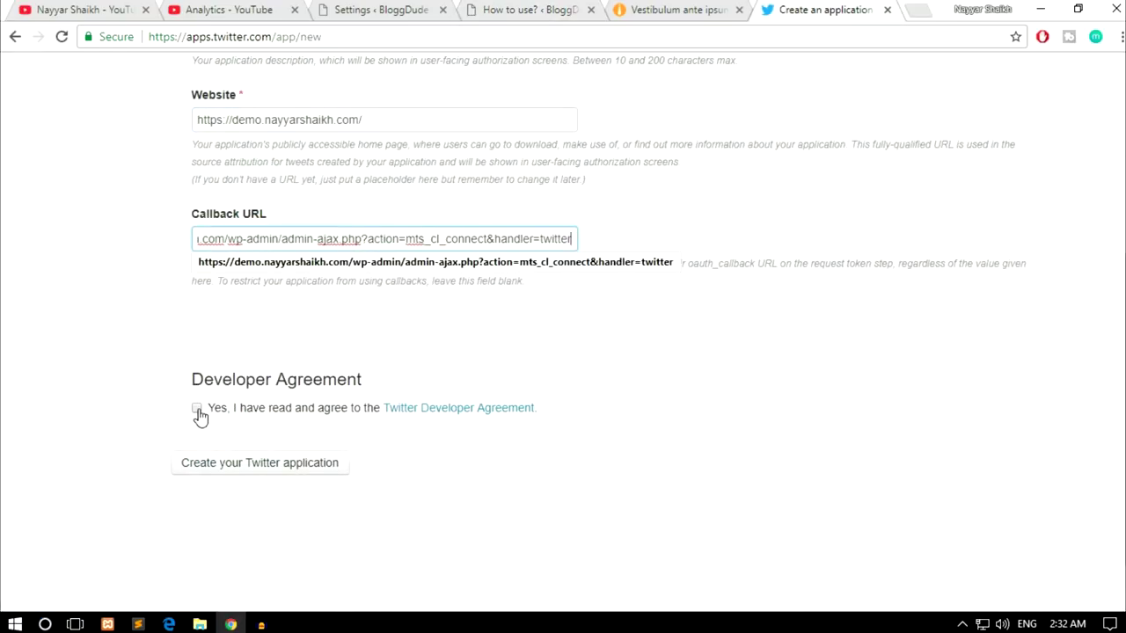
Step: Accept the Developer Agreement and create the SocialLckr Twitter application
click(197, 409)
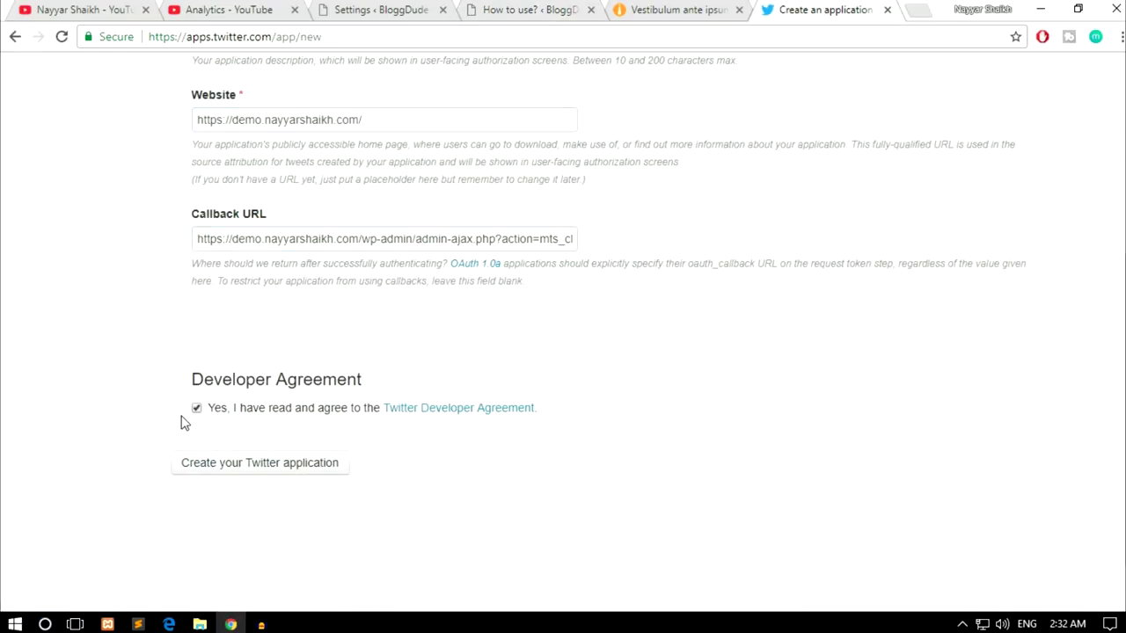
click(285, 468)
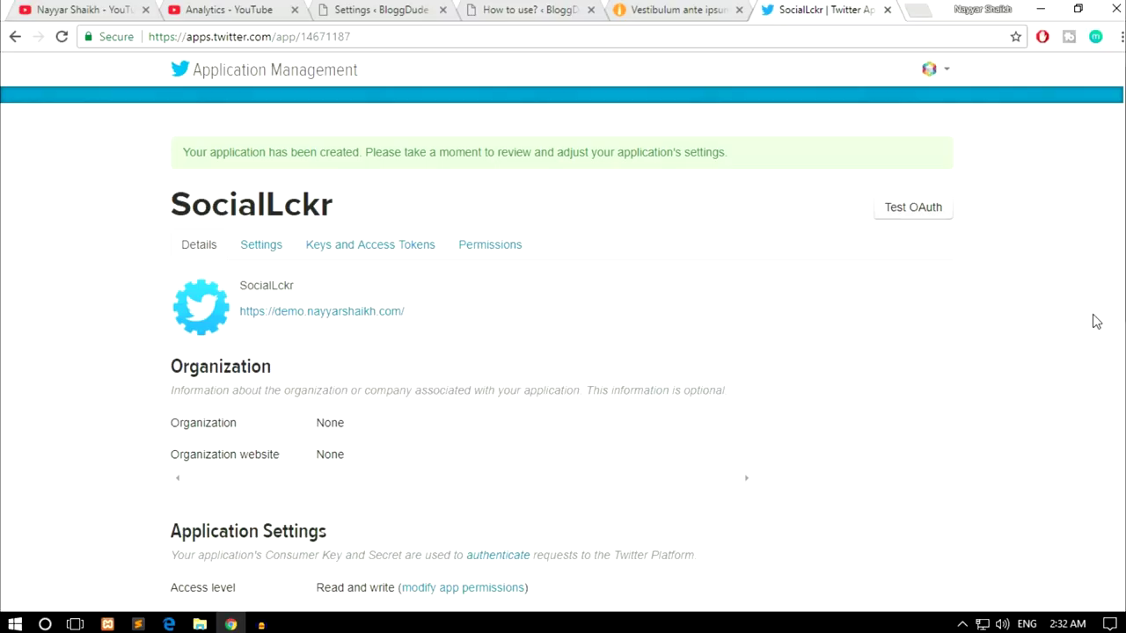
scroll(1093, 392, down, 2)
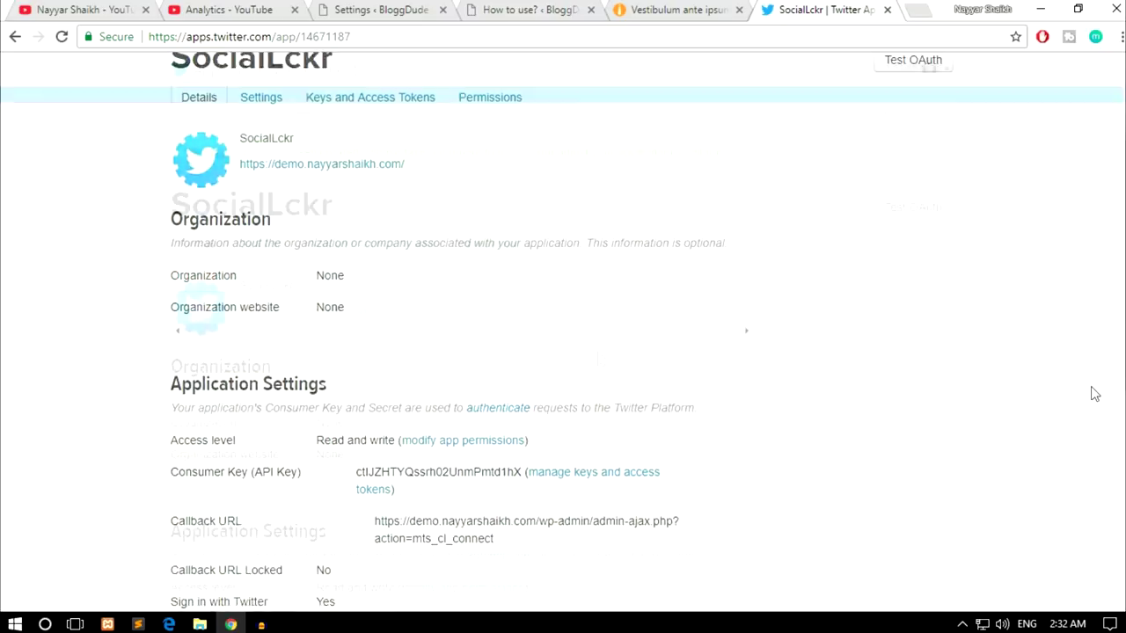
scroll(1090, 395, up, 2)
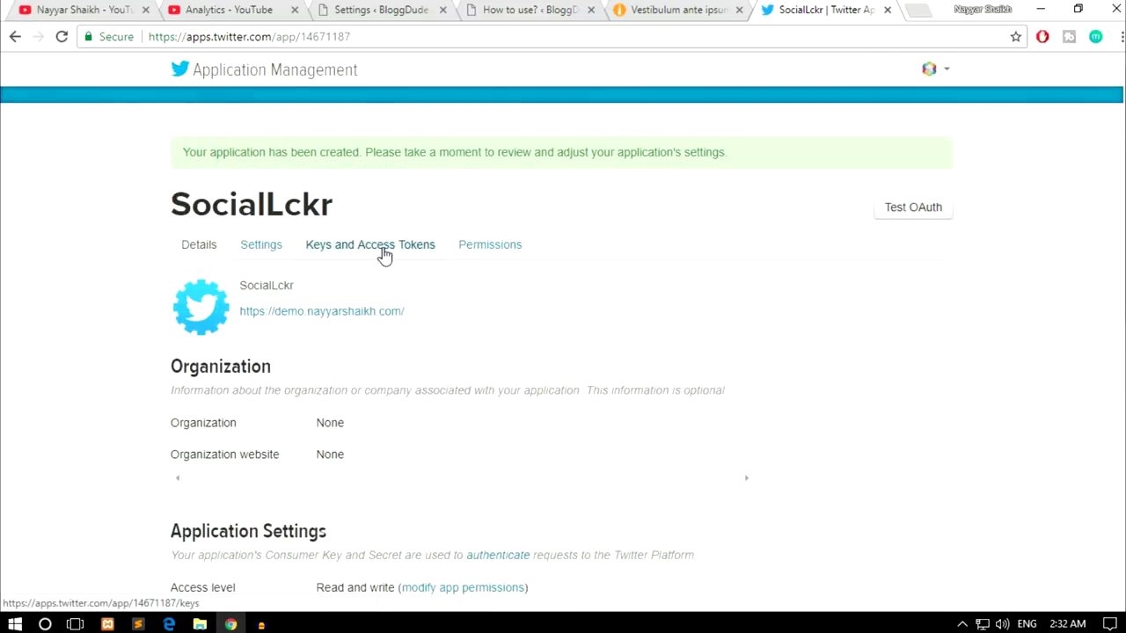
Step: Regenerate the SocialLckr app's consumer key and secret under Keys and Access Tokens
click(369, 250)
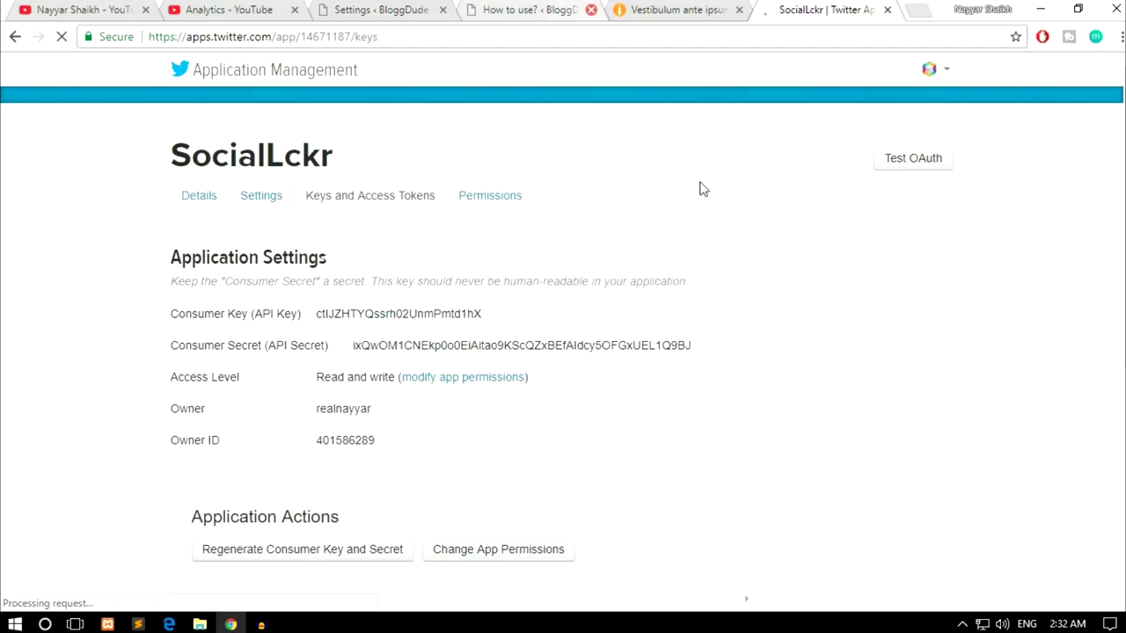
scroll(844, 296, down, 1)
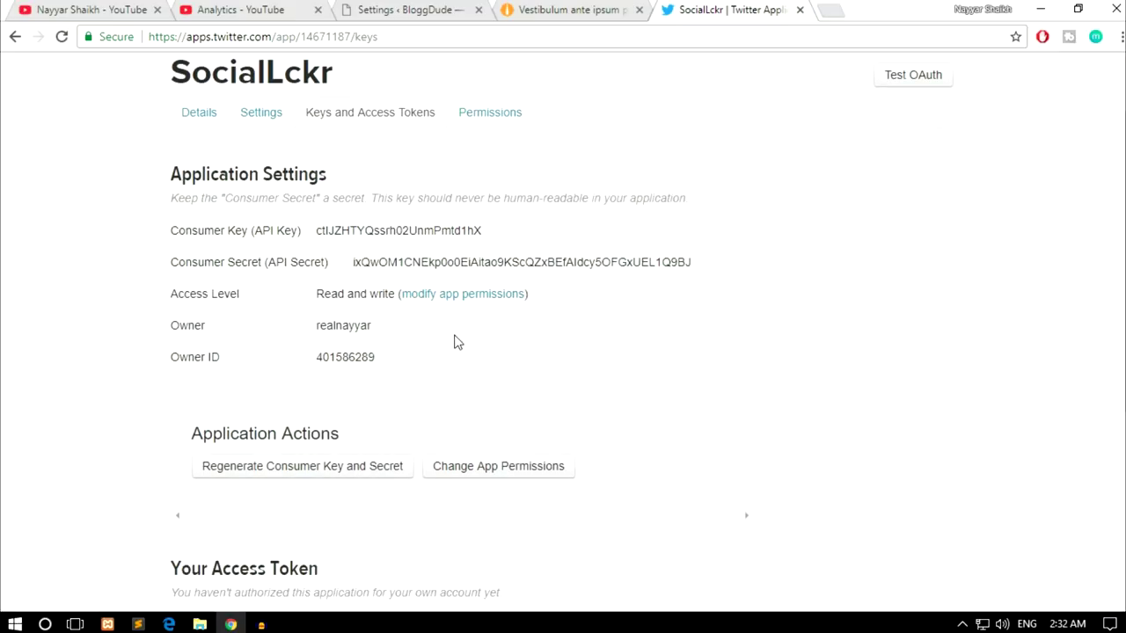
scroll(714, 306, down, 3)
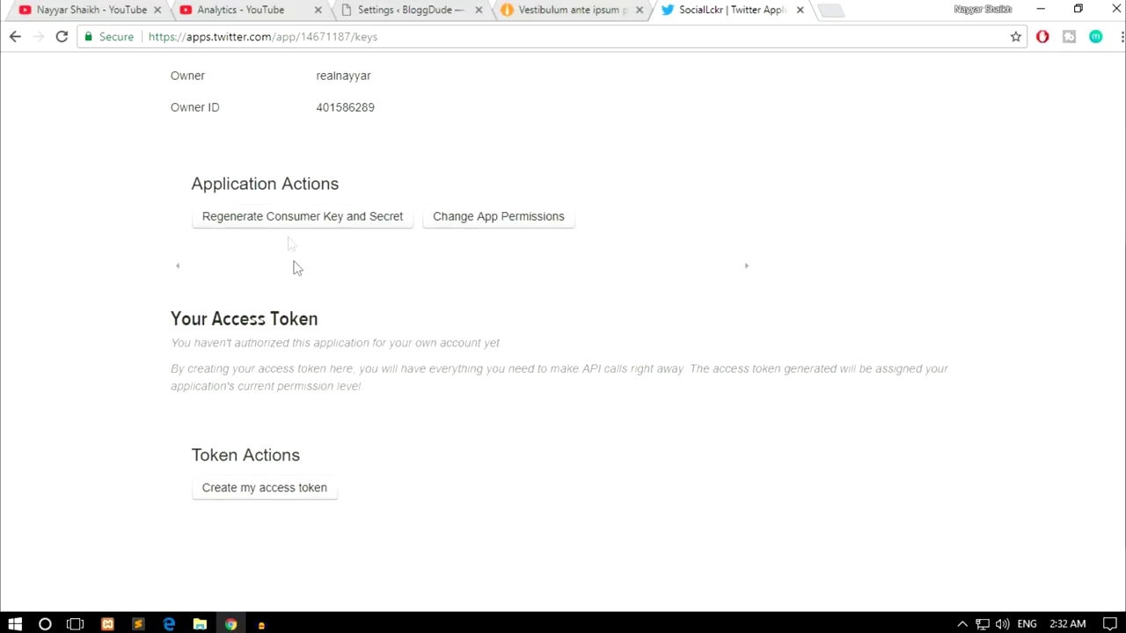
scroll(311, 250, down, 1)
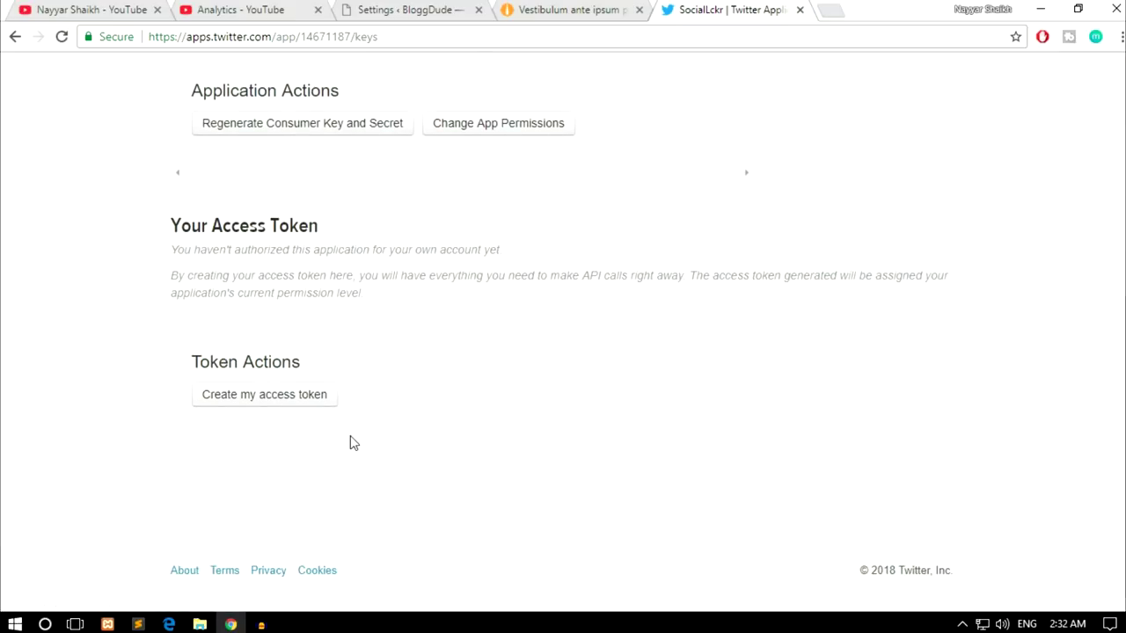
scroll(350, 443, up, 3)
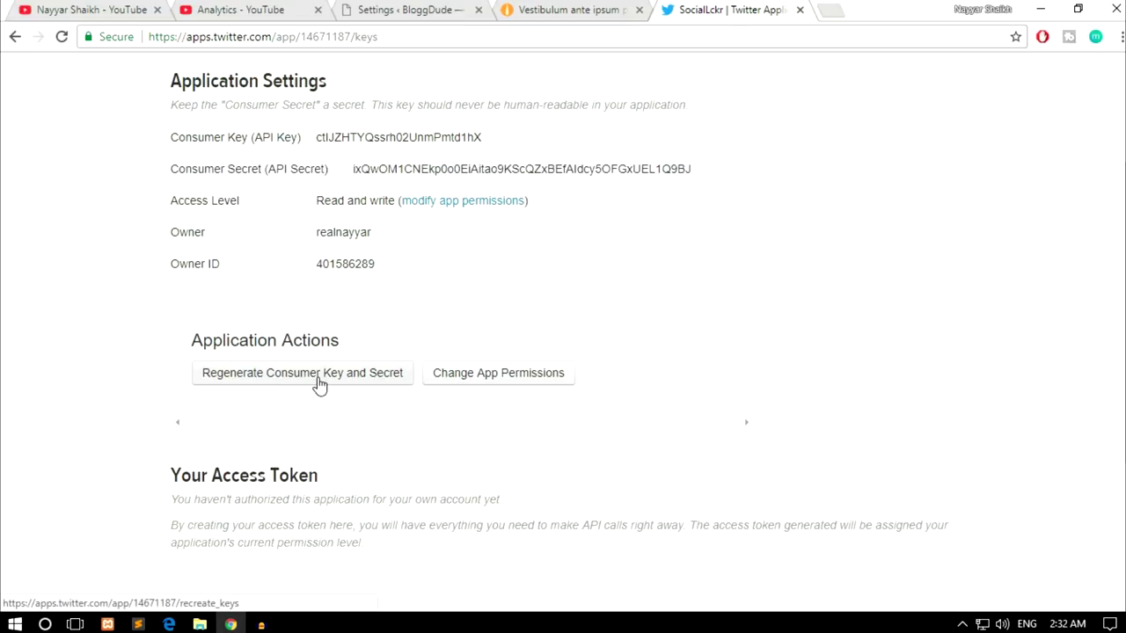
click(347, 376)
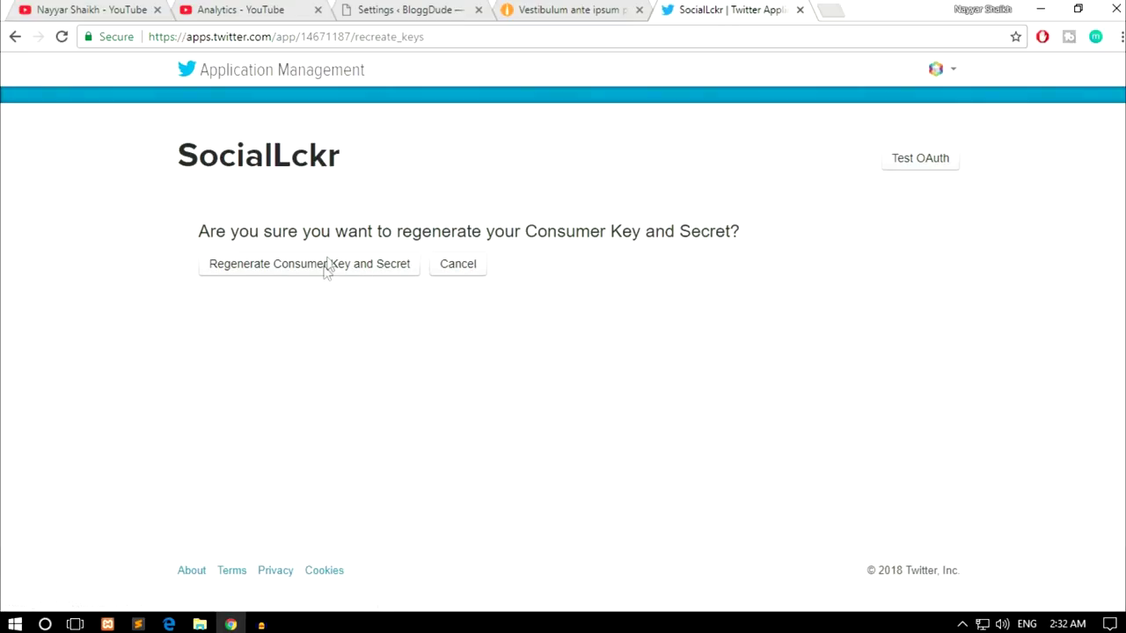
click(326, 266)
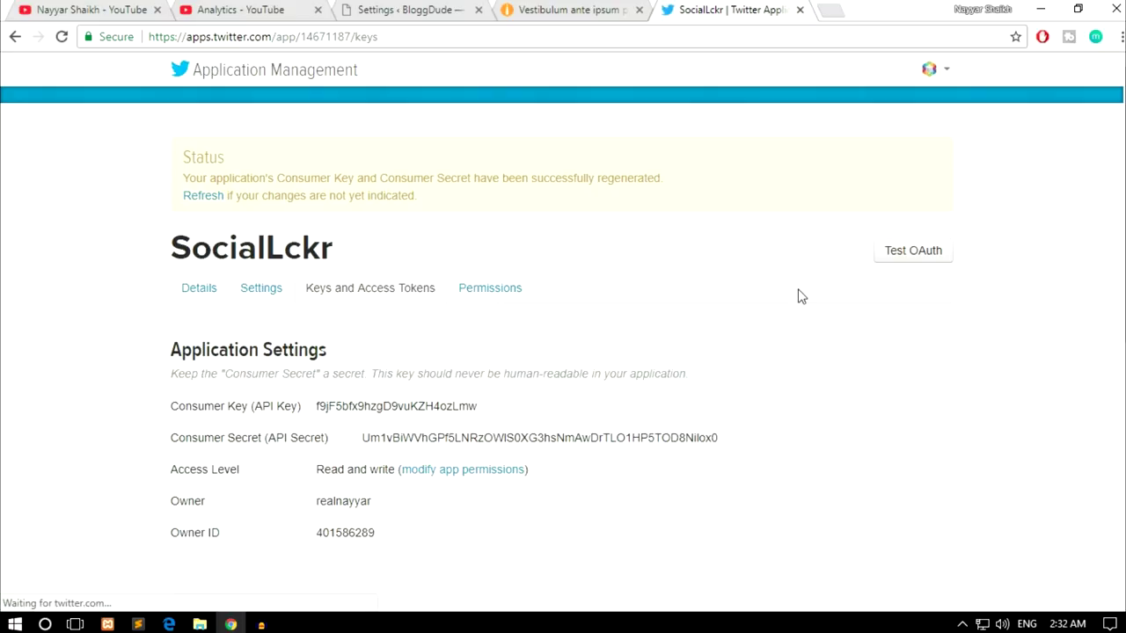
Step: Copy the newly generated Consumer Key
scroll(605, 345, down, 1)
drag(480, 323, 332, 320)
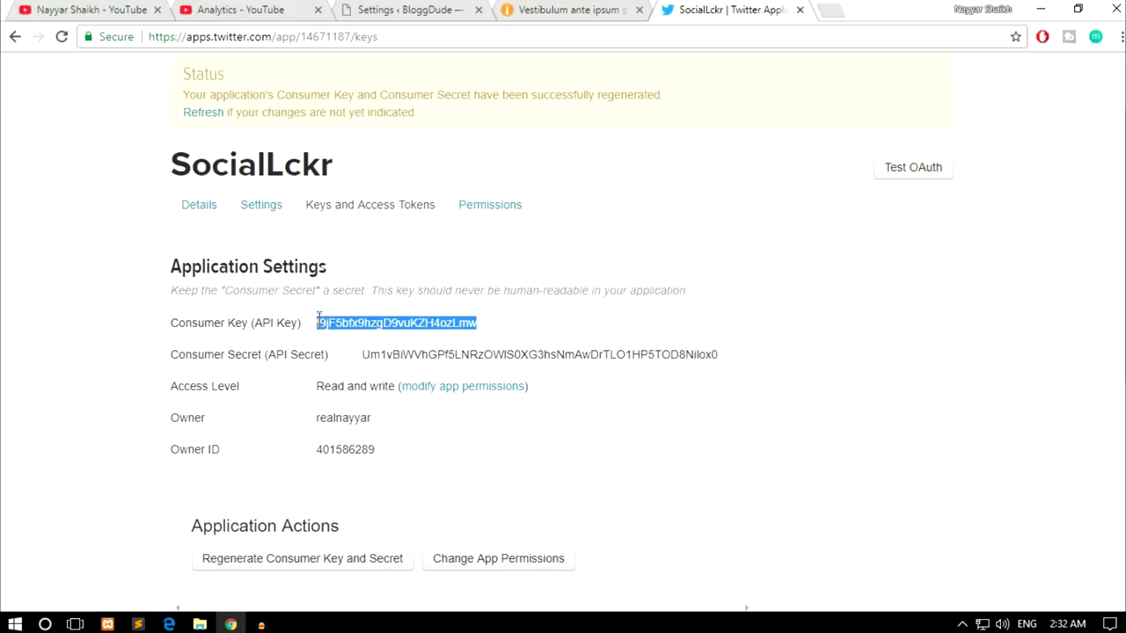
click(400, 10)
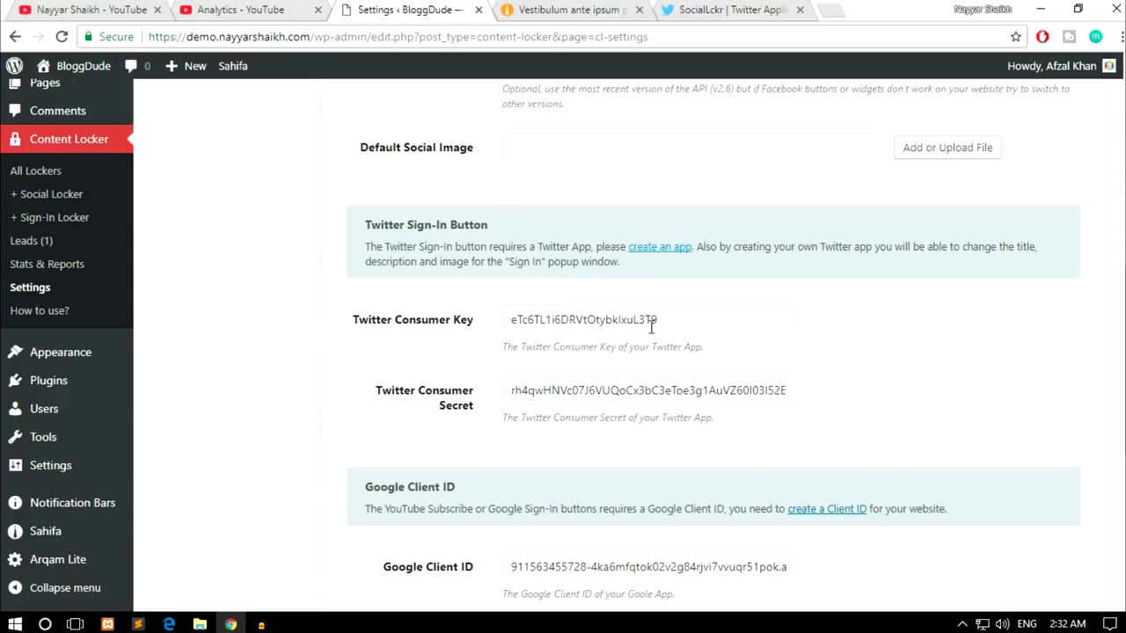
Step: Paste the new Consumer Key and Consumer Secret into the Content Locker's Twitter fields
drag(704, 319, 427, 334)
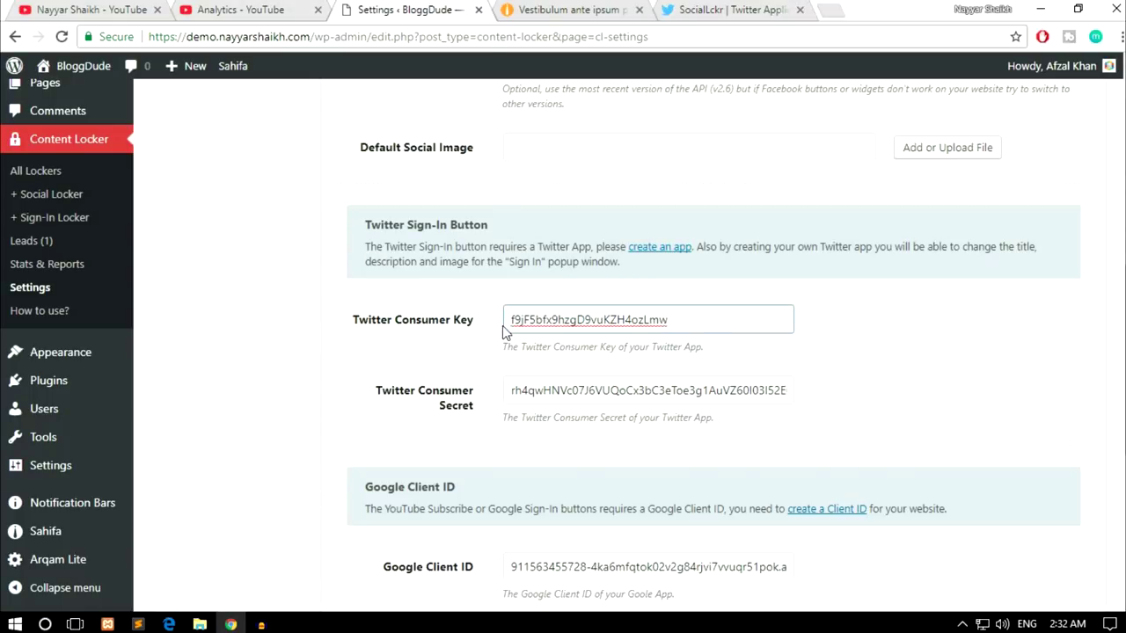
click(771, 9)
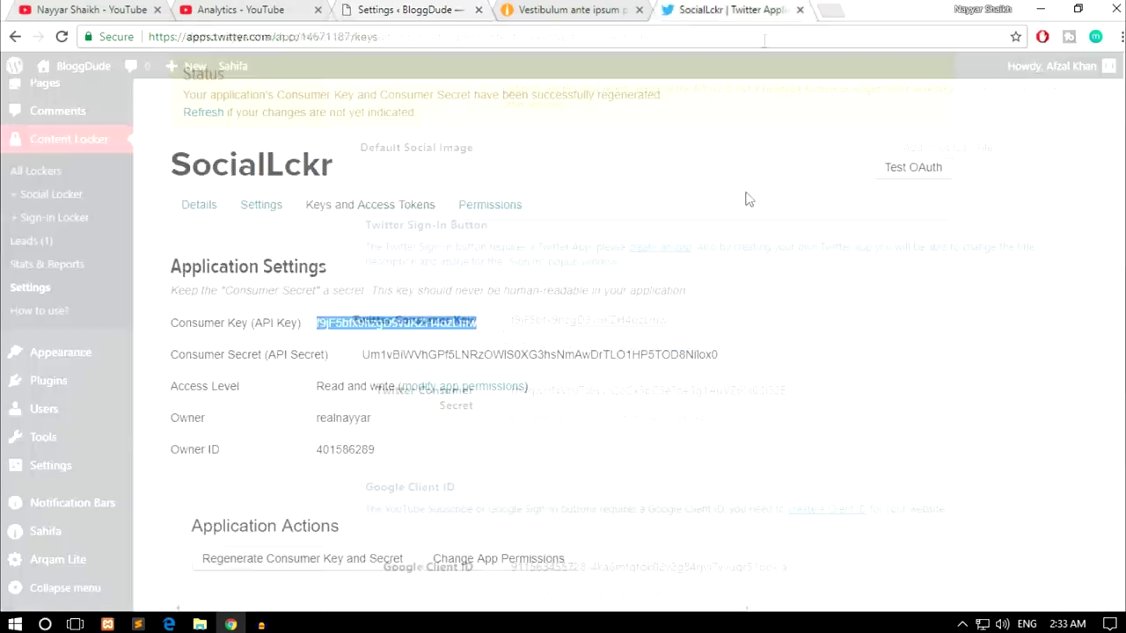
drag(363, 354, 719, 353)
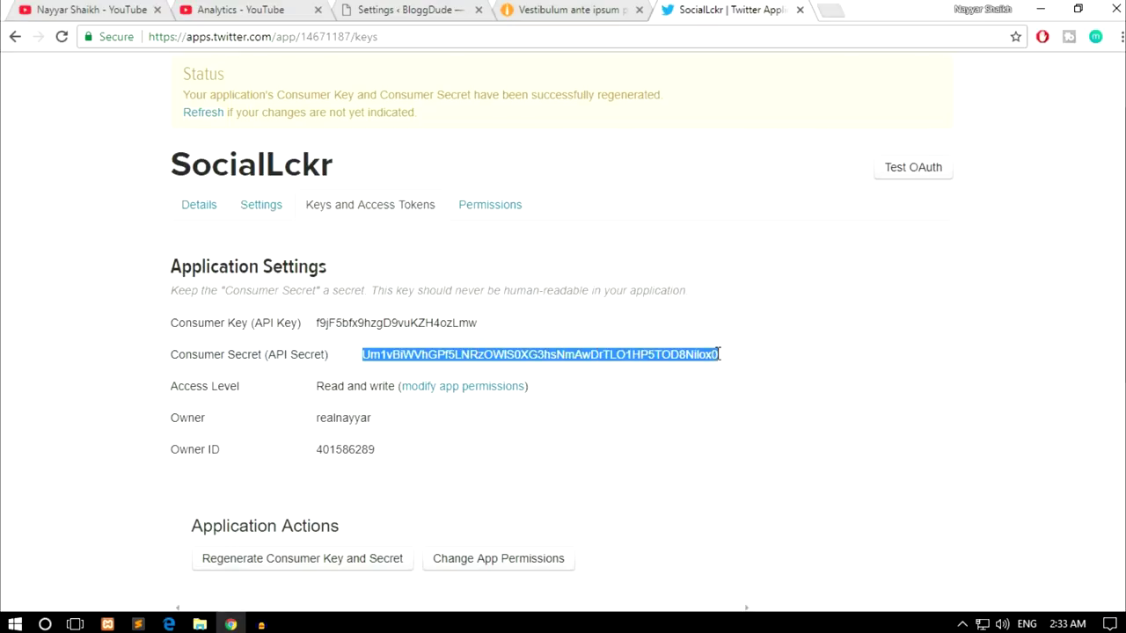
click(429, 8)
triple_click(745, 382)
key(ctrl+v)
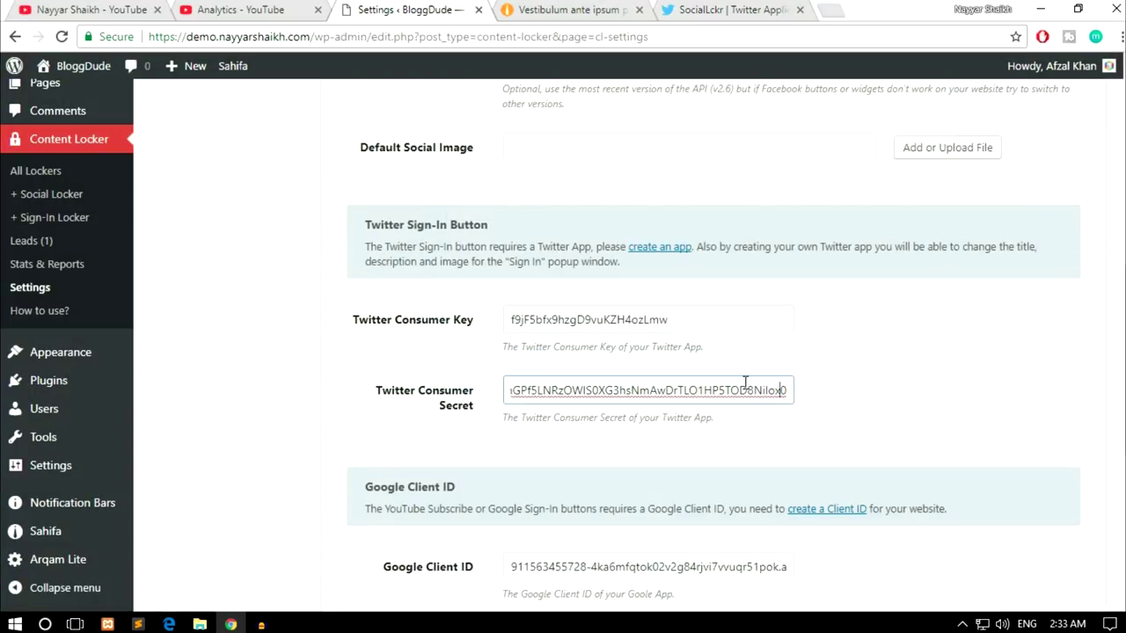
key(Left)
key(Left)
key(Left)
key(Left)
key(Left)
key(Left)
key(Left)
key(Left)
key(Left)
key(Left)
key(Left)
key(Left)
key(Left)
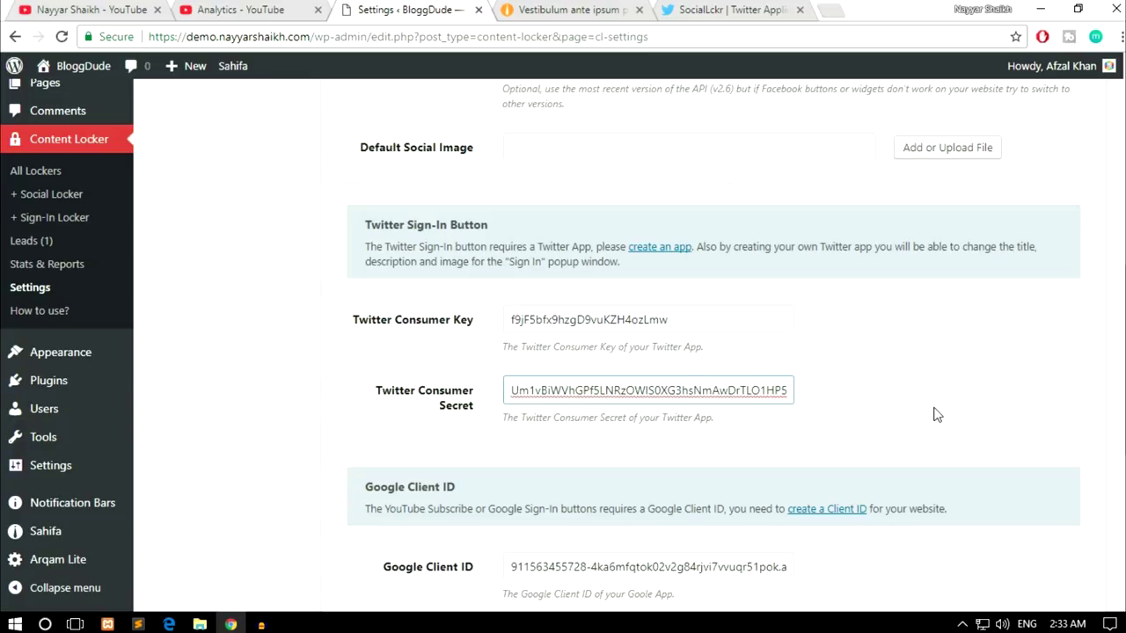
Step: Close the Twitter app tab and return to the Content Locker settings
scroll(937, 415, down, 1)
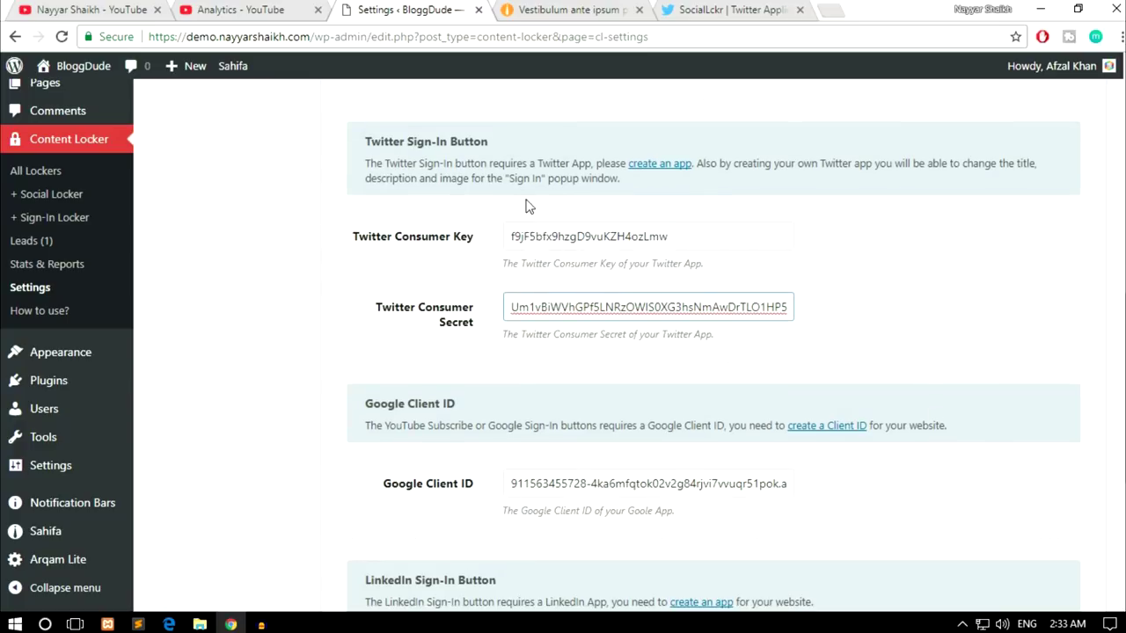
click(799, 10)
scroll(451, 252, down, 2)
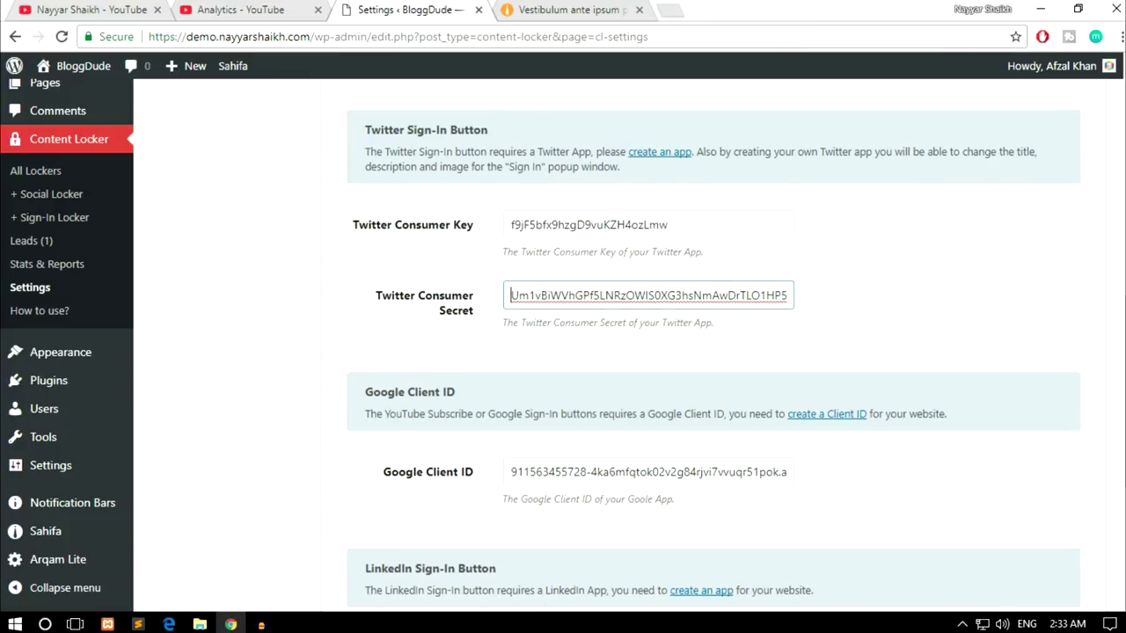
drag(356, 242, 507, 222)
Step: Open the Getting Google Client ID guide and follow its link to the Google developers console
click(515, 255)
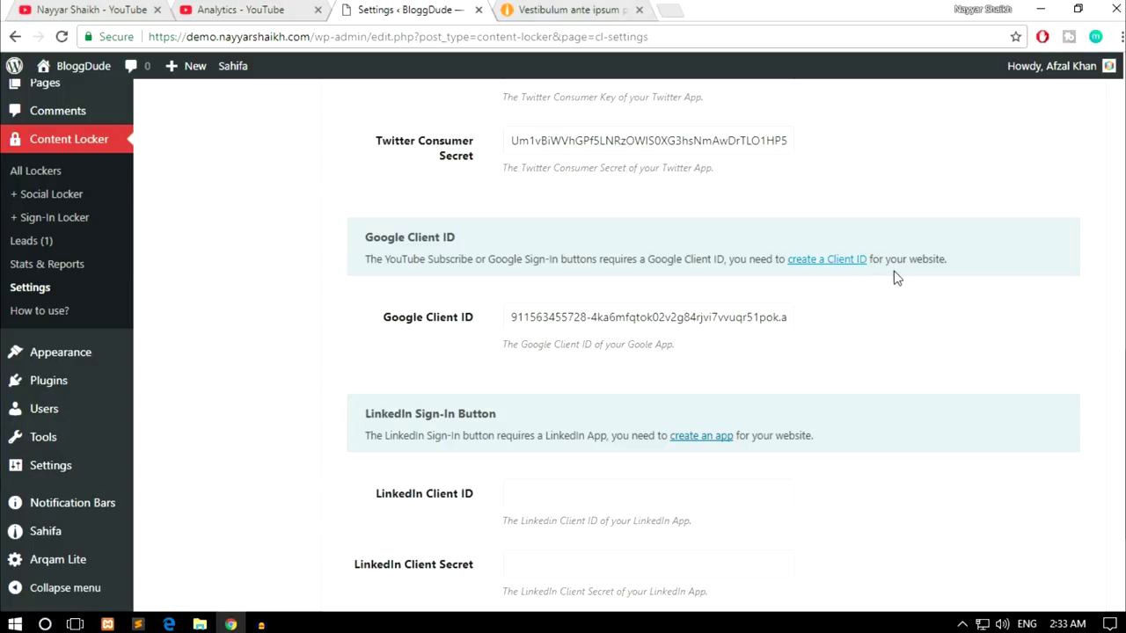
ctrl+click(841, 267)
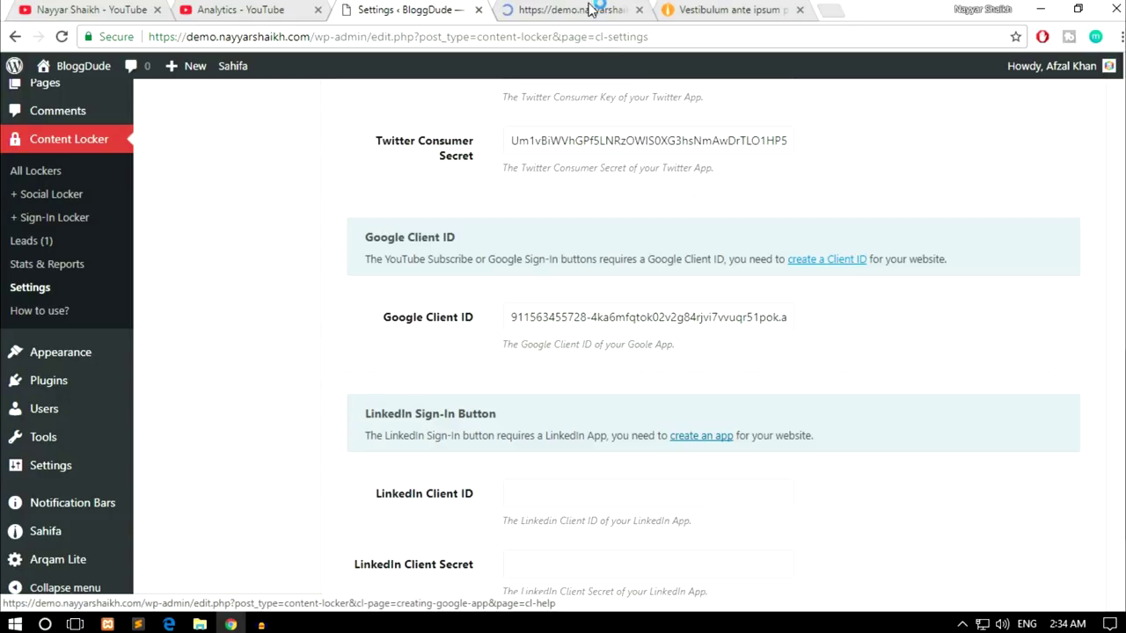
click(576, 10)
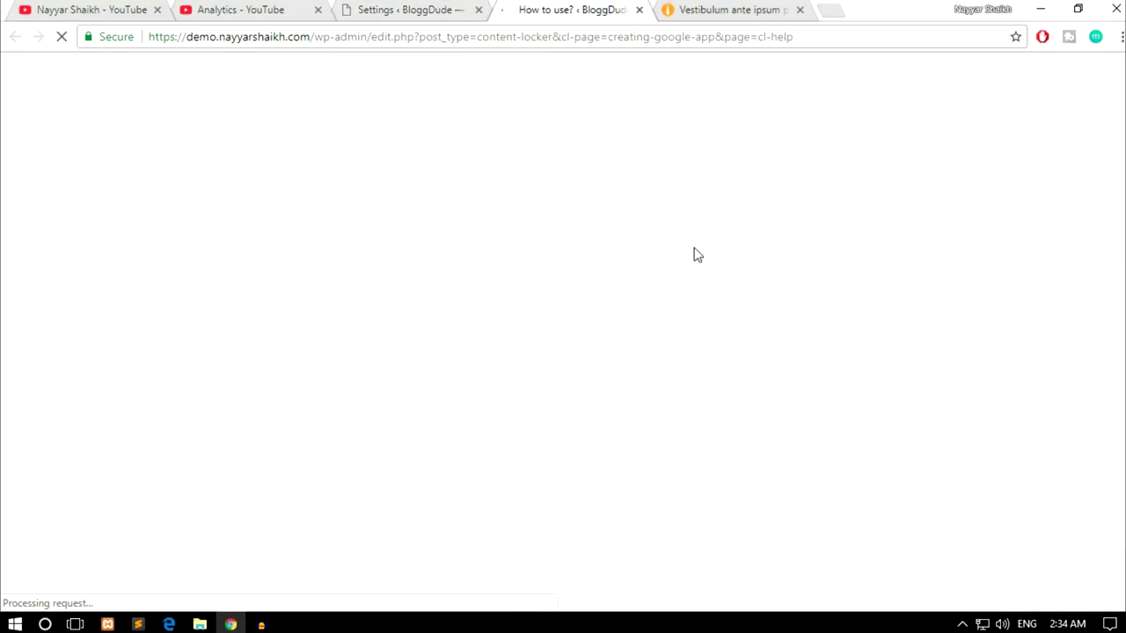
click(407, 7)
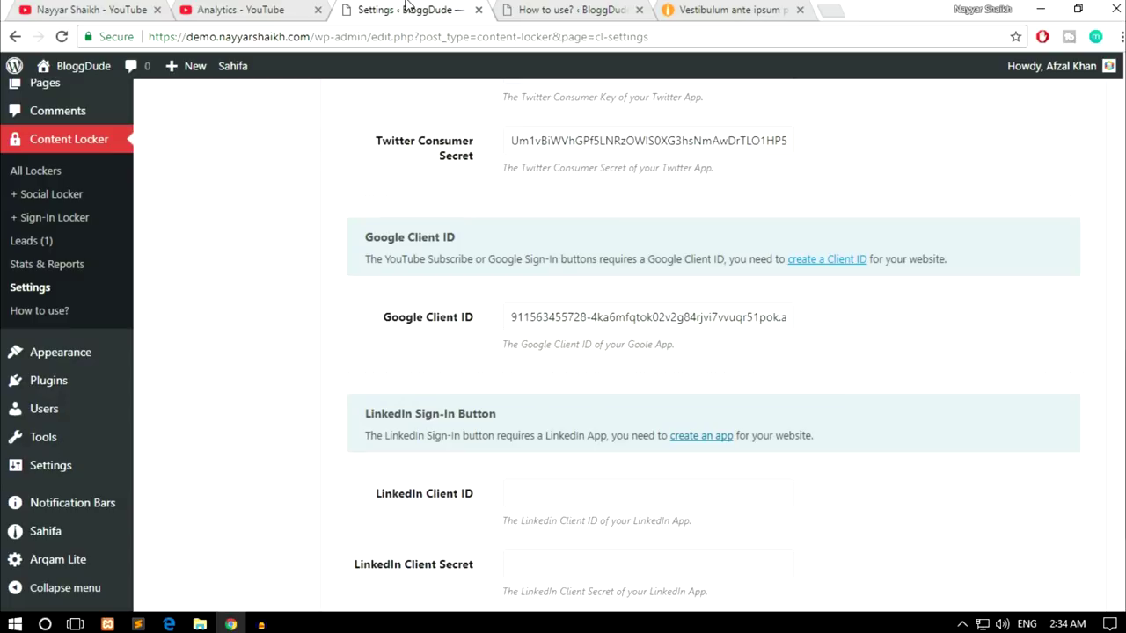
click(589, 9)
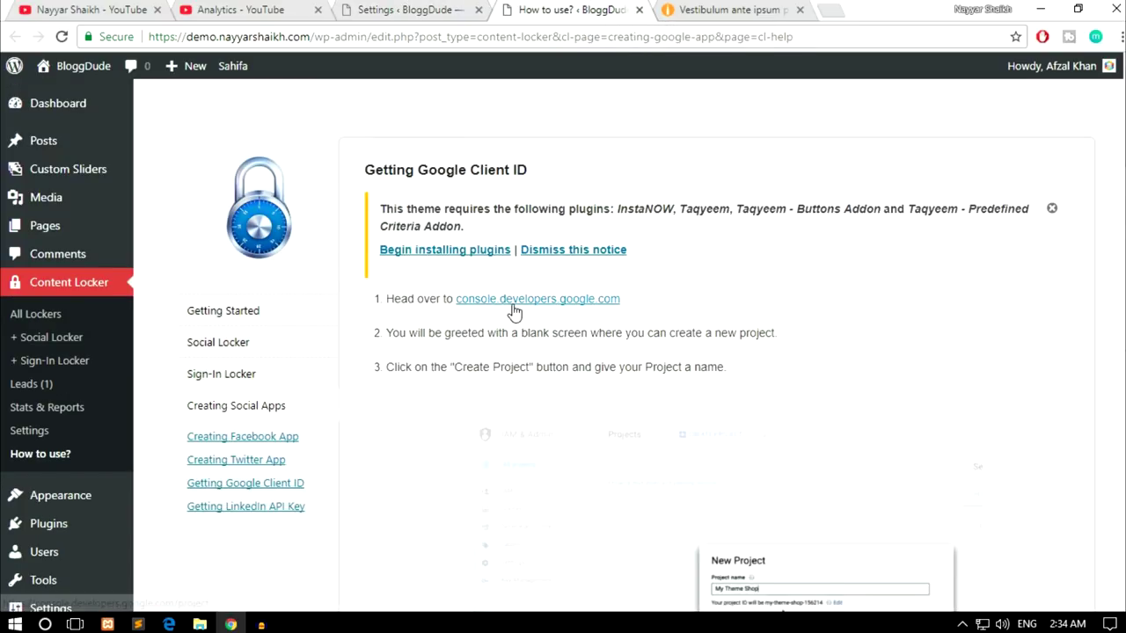
click(603, 300)
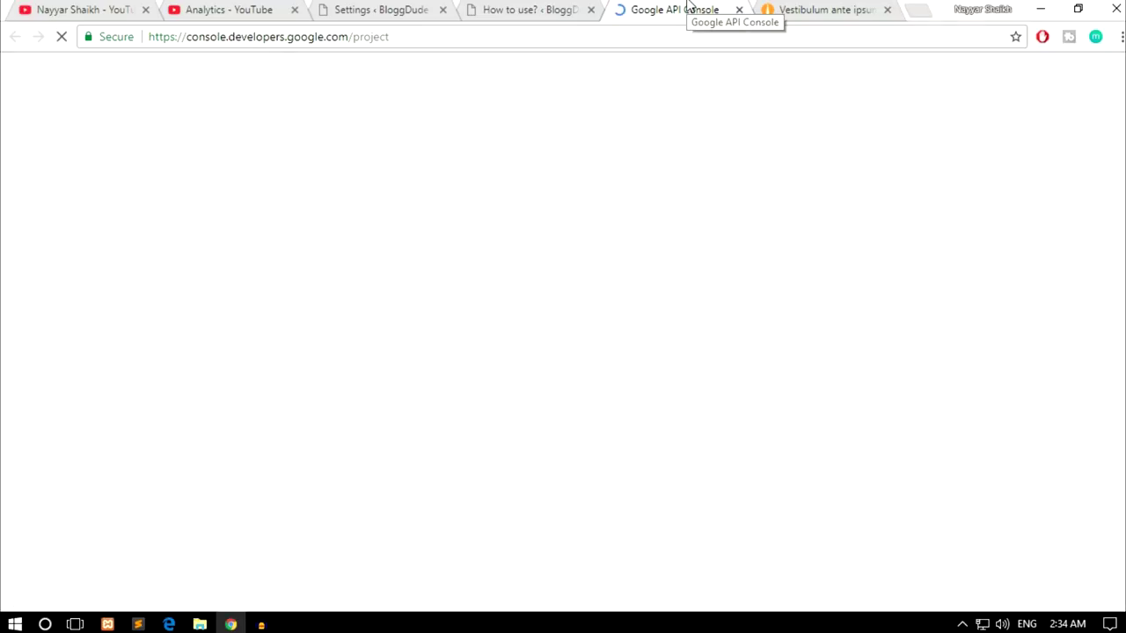
Step: Create a Google API Console project named SocialLckr and open it from the notifications
drag(186, 37, 464, 51)
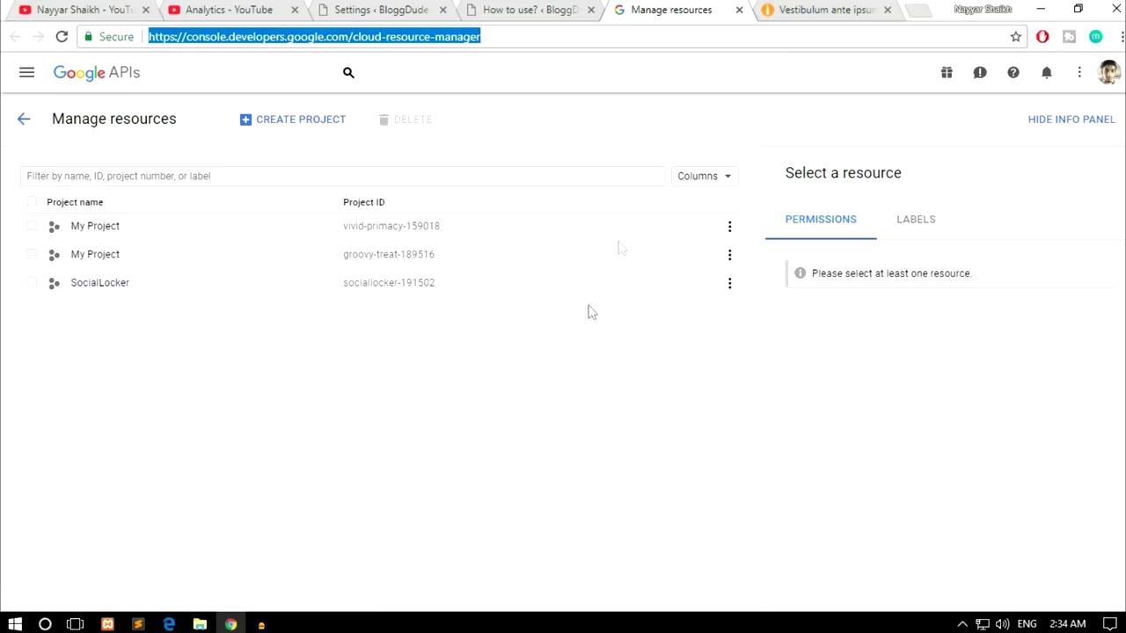
click(302, 129)
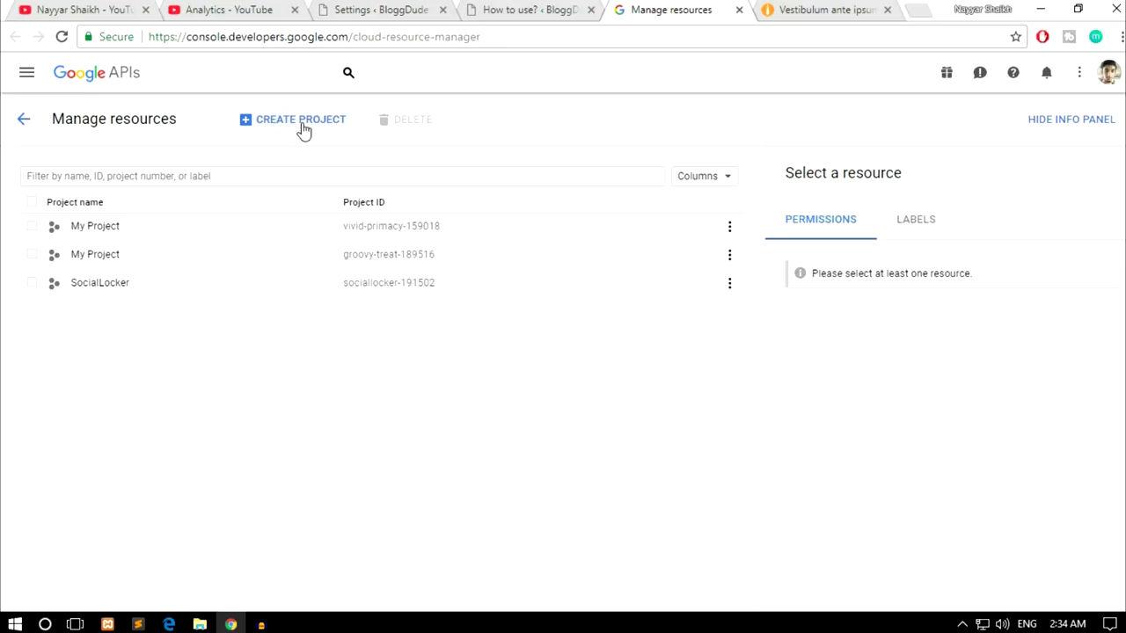
click(302, 129)
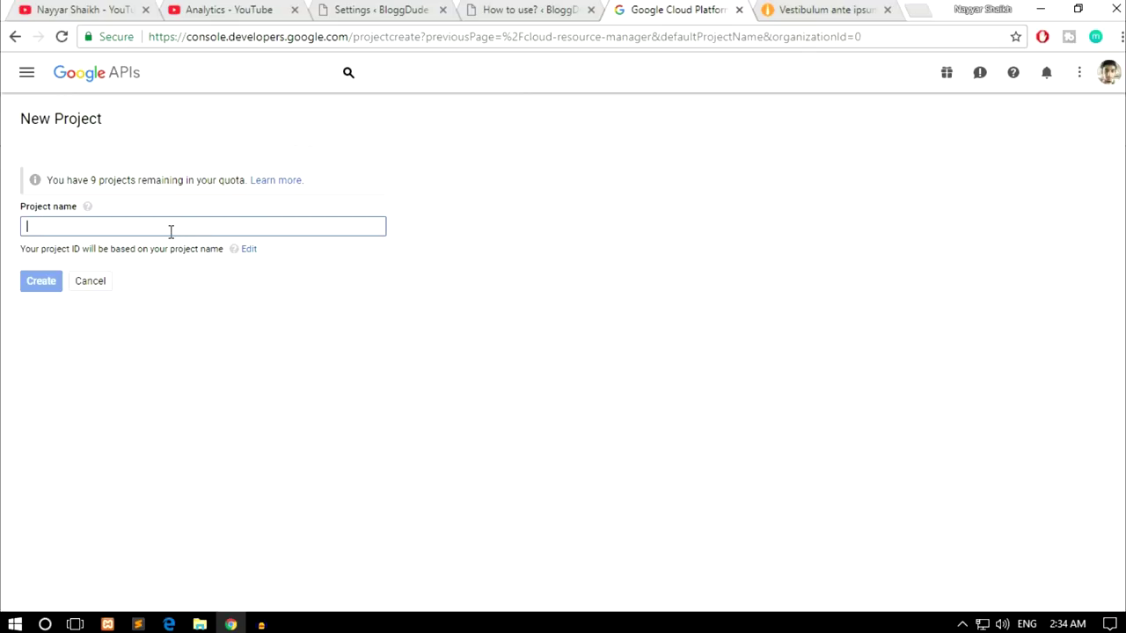
text(SocialLo)
text(kr)
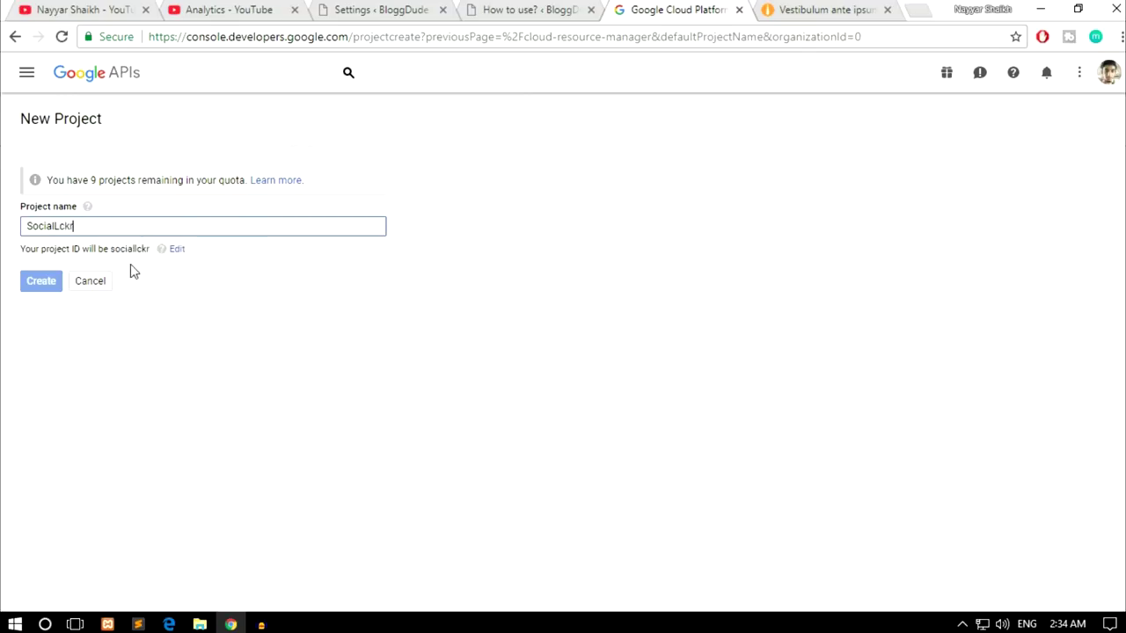
click(208, 319)
click(41, 283)
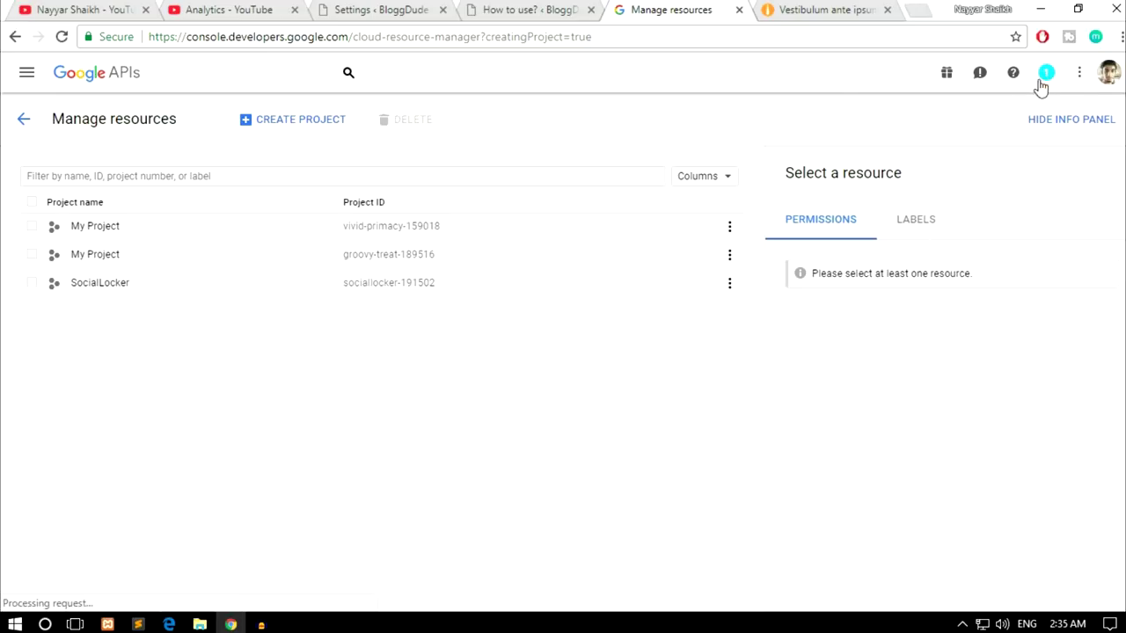
click(1048, 79)
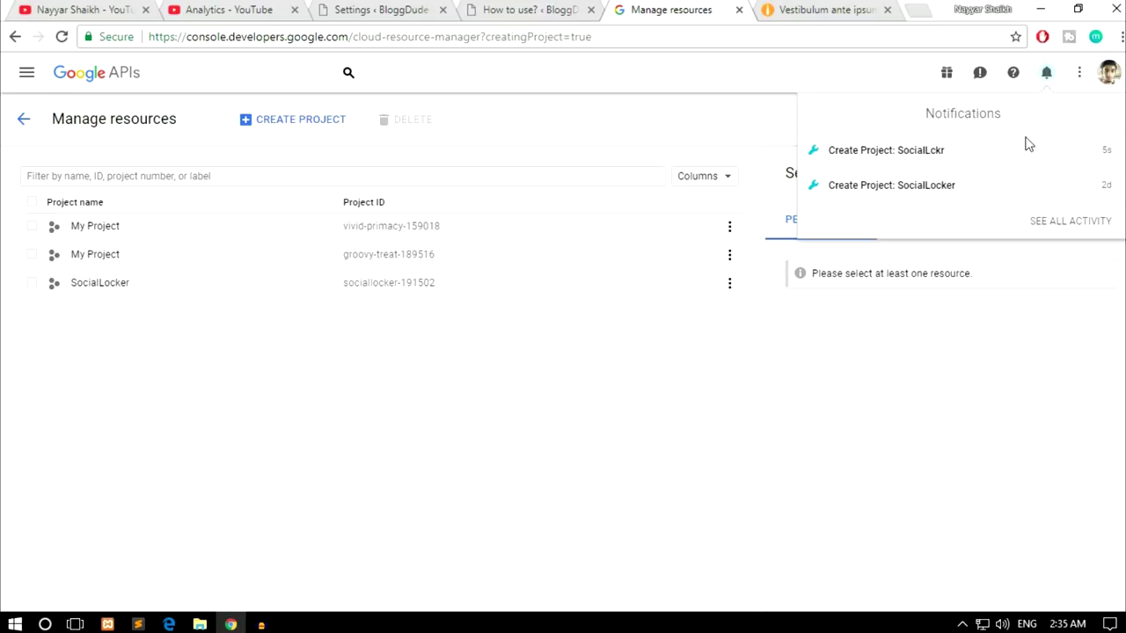
click(923, 154)
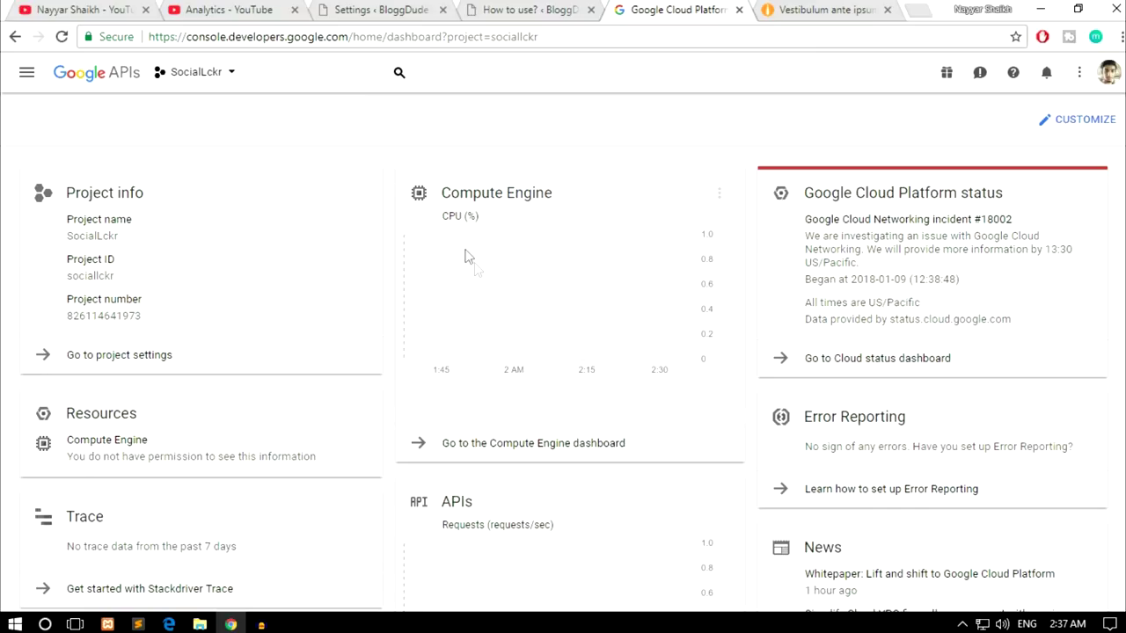
Step: Search the API Library for the Google+ API and enable it for the project
scroll(472, 265, down, 1)
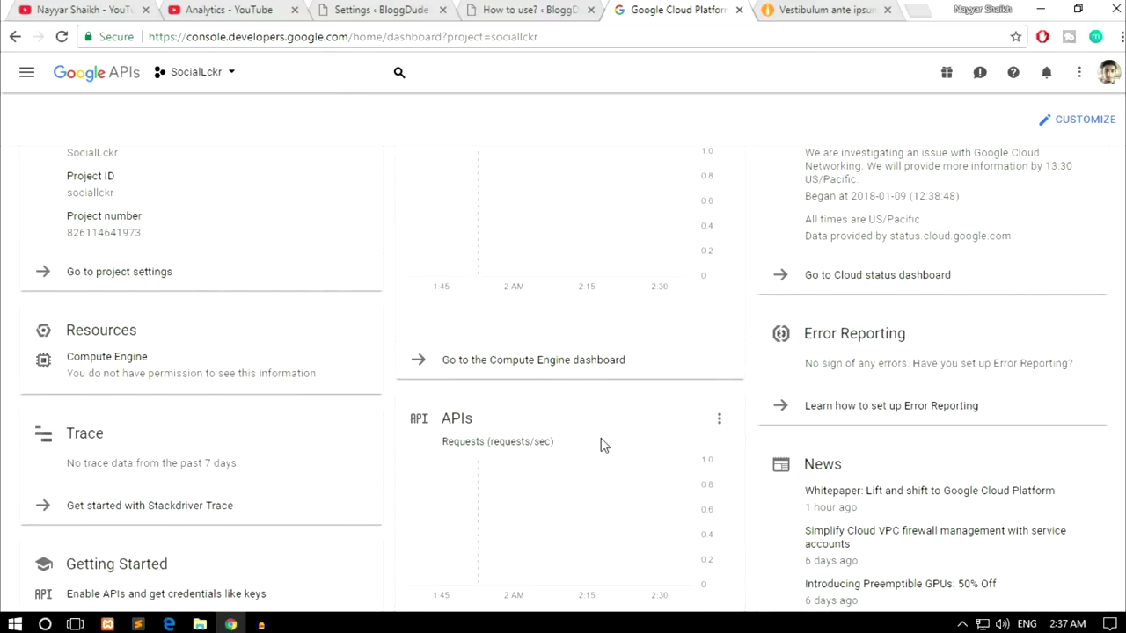
scroll(603, 445, down, 2)
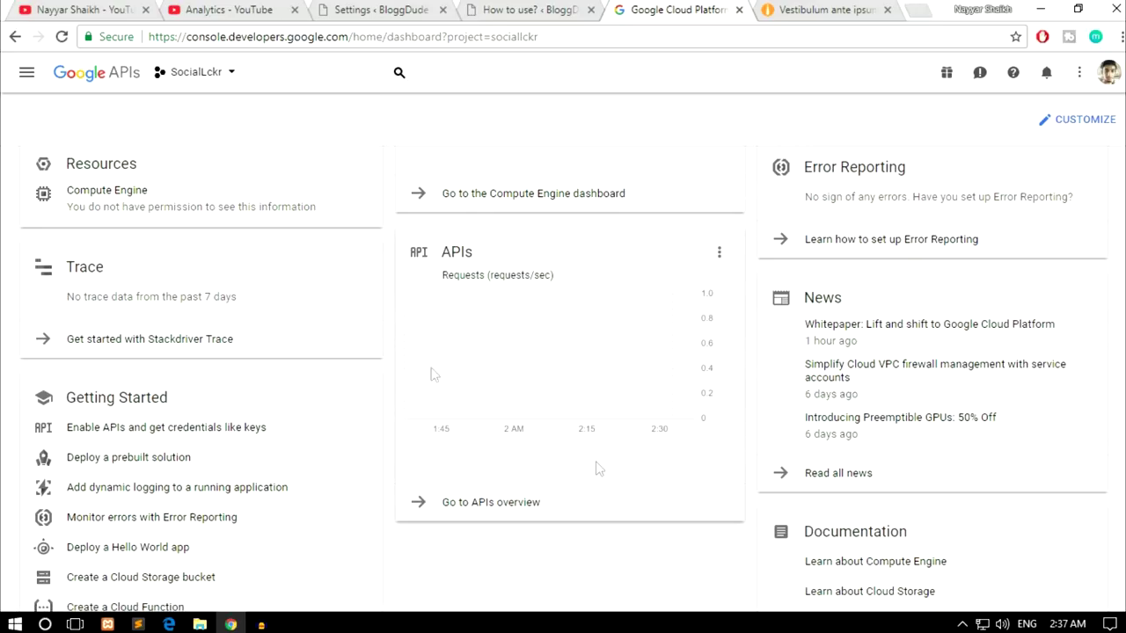
click(498, 507)
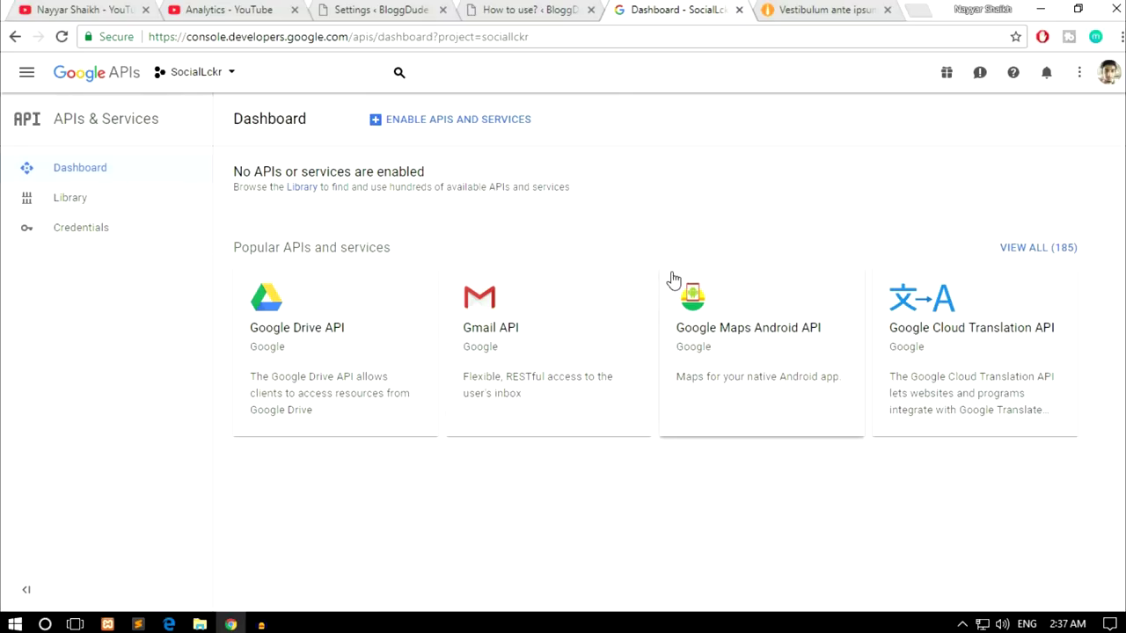
click(76, 202)
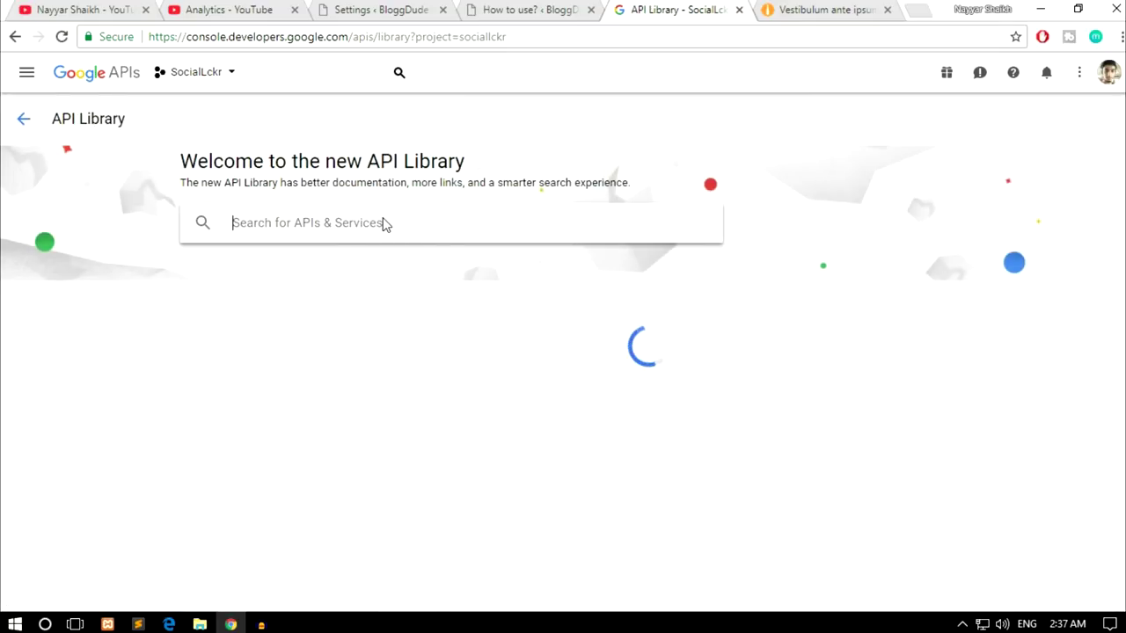
text(go)
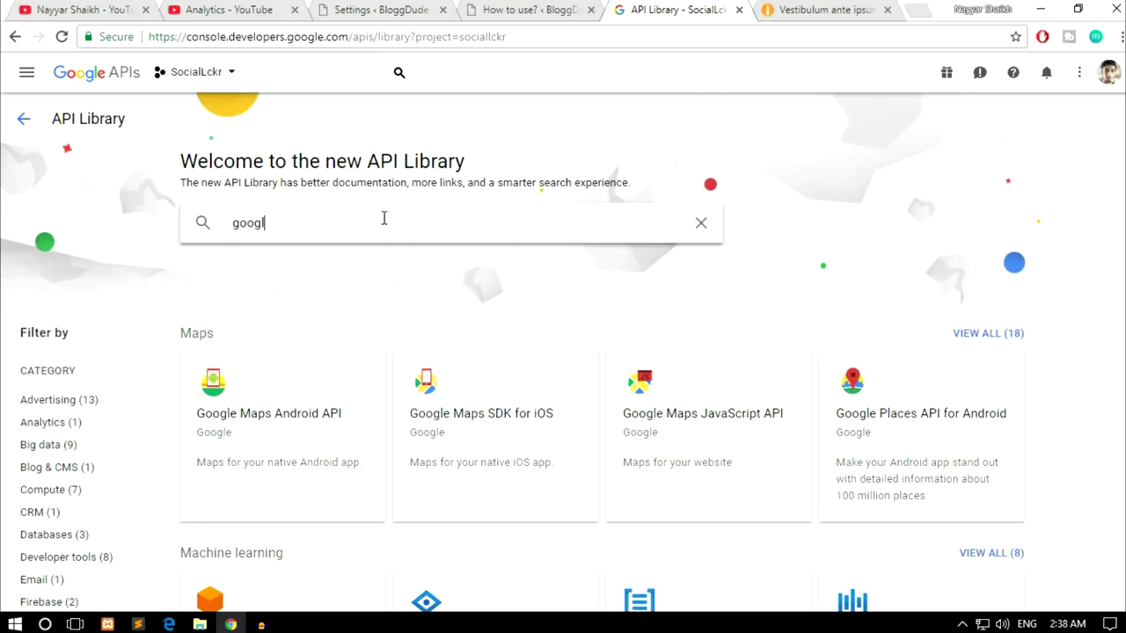
text(ogl)
key(Return)
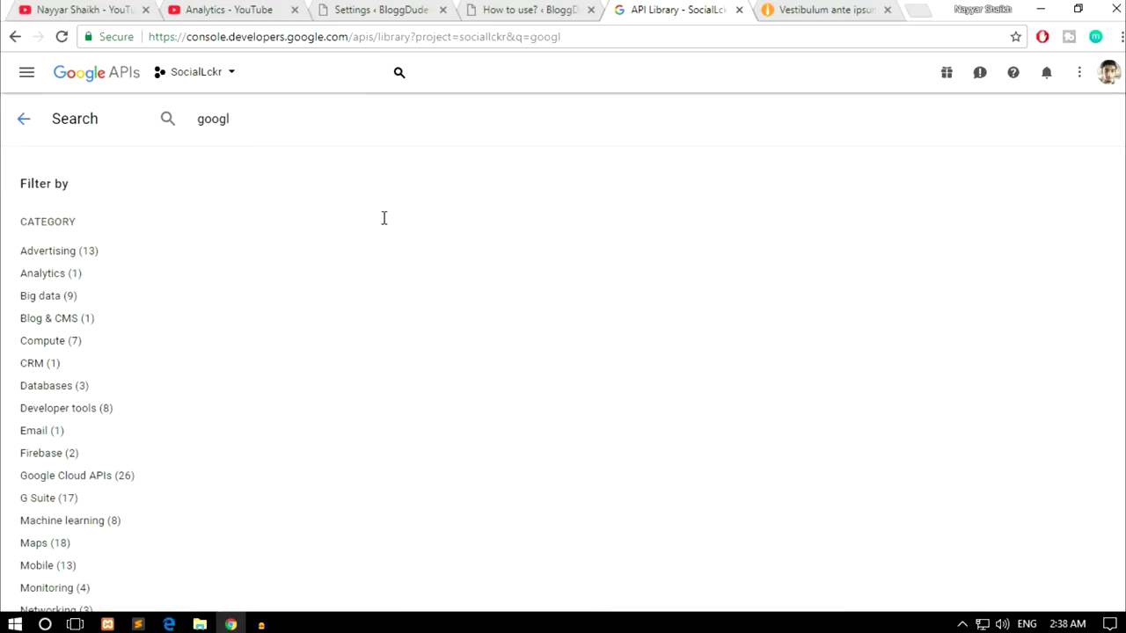
text(+)
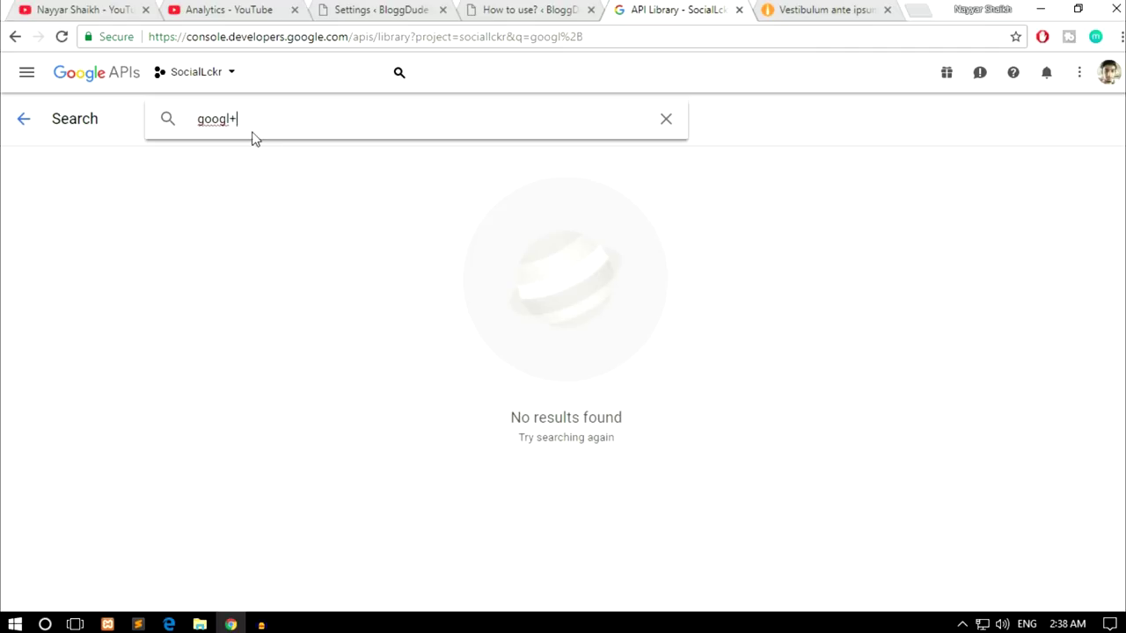
text(e)
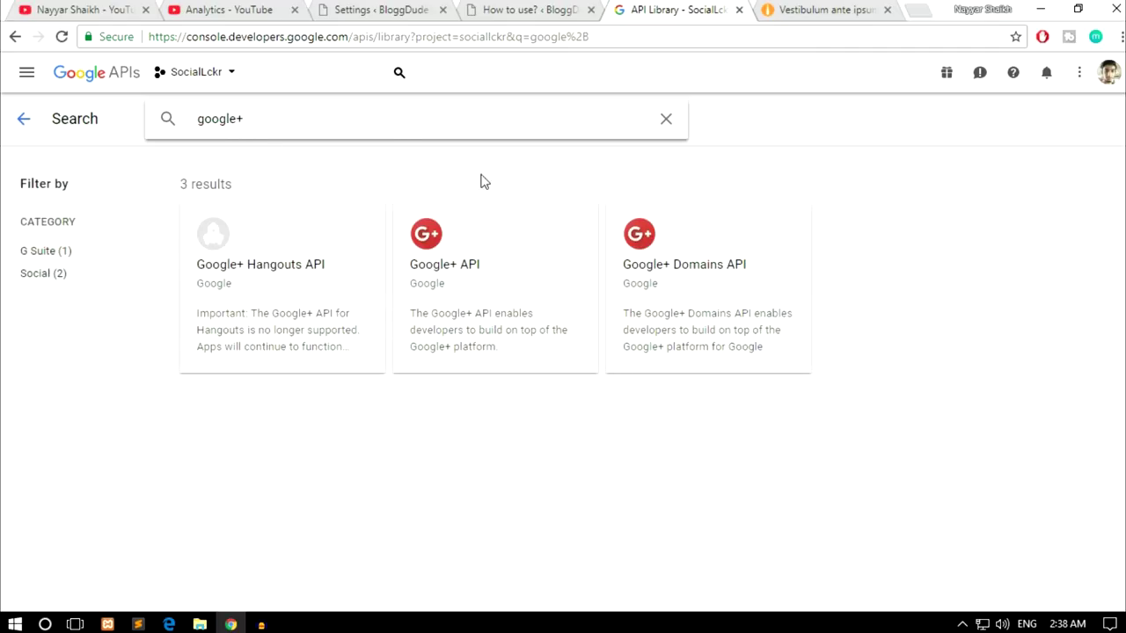
click(505, 268)
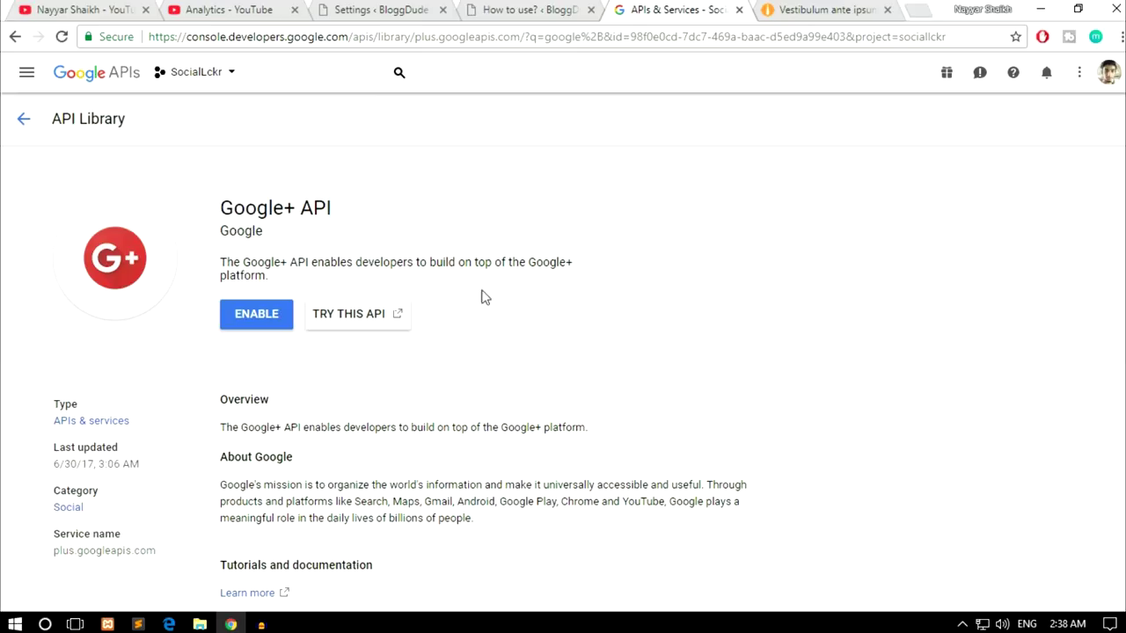
click(262, 316)
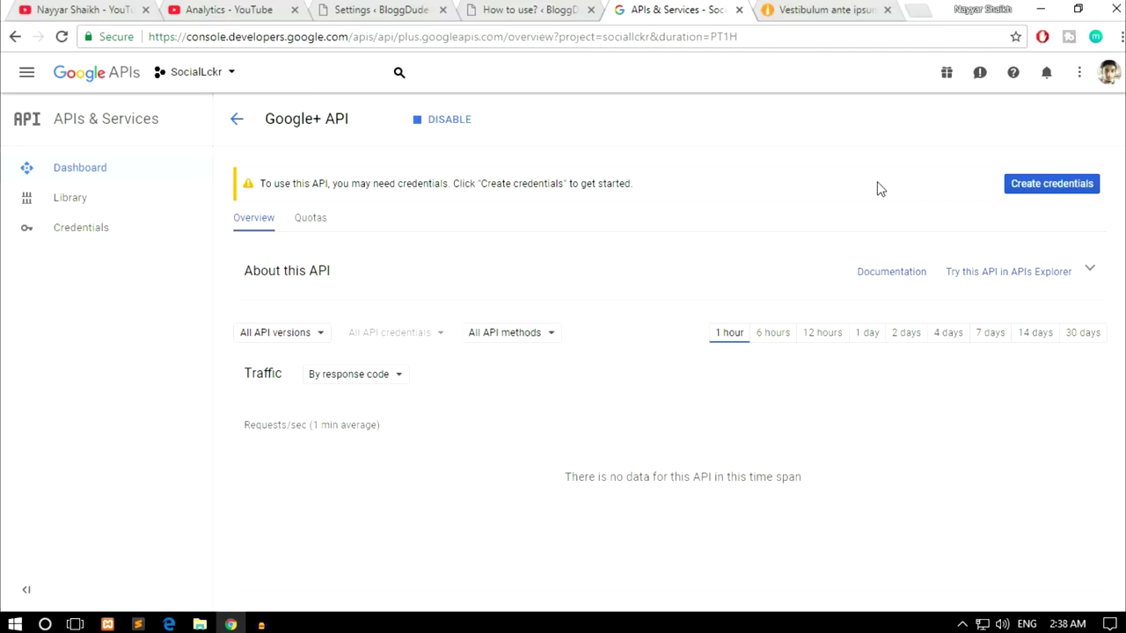
Step: Find YouTube Data API v3 in the library and enable it
click(93, 204)
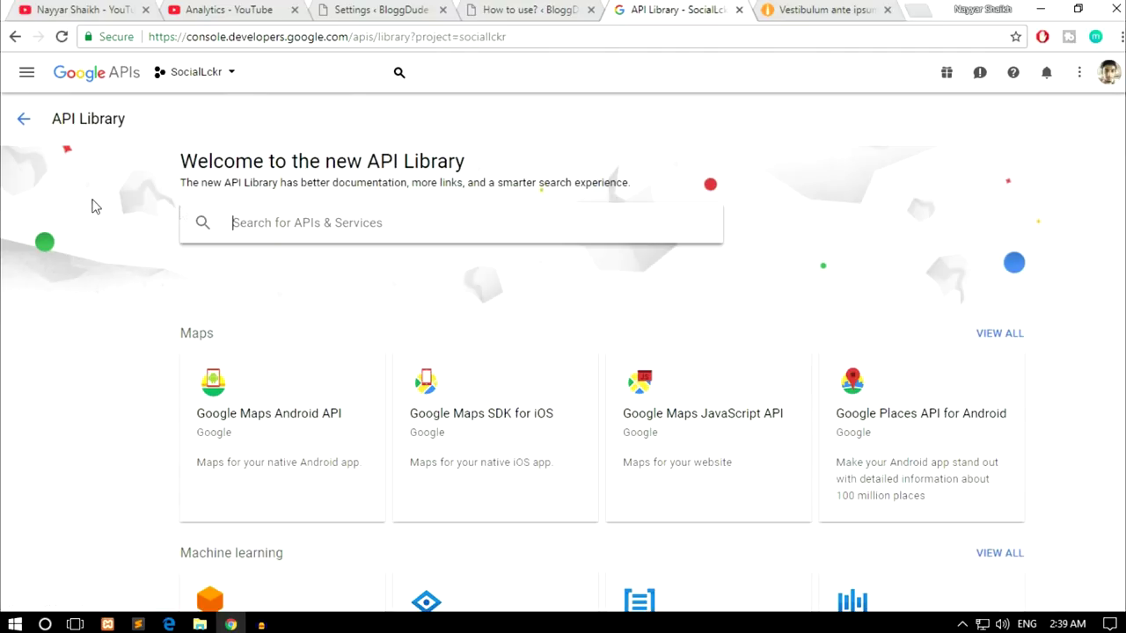
text(YouTube Data API v3)
key(Return)
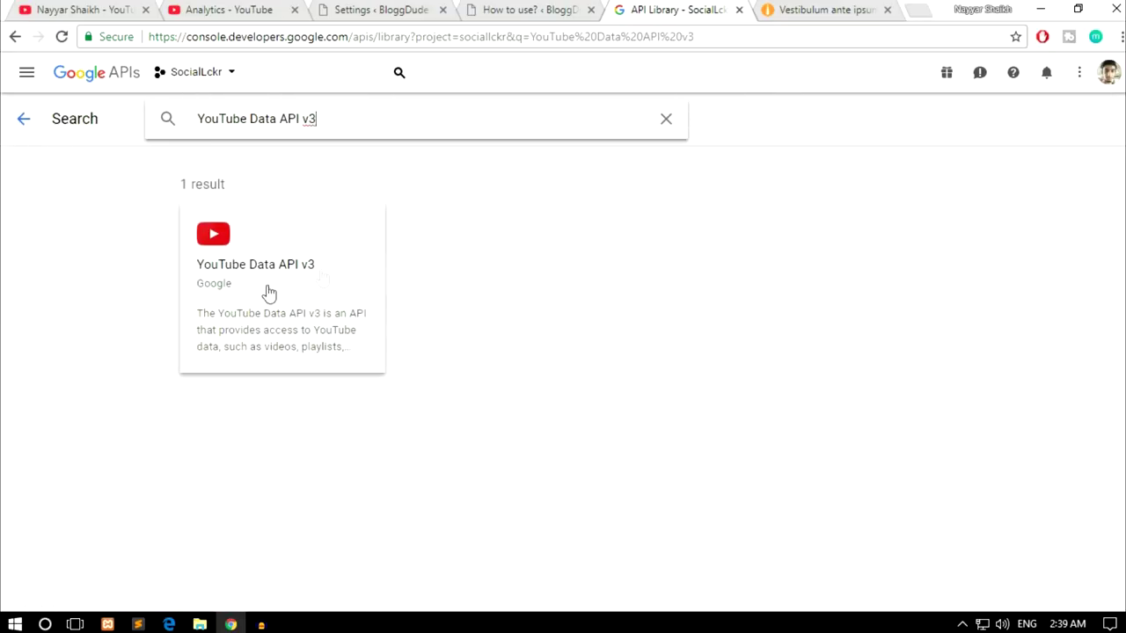
click(262, 316)
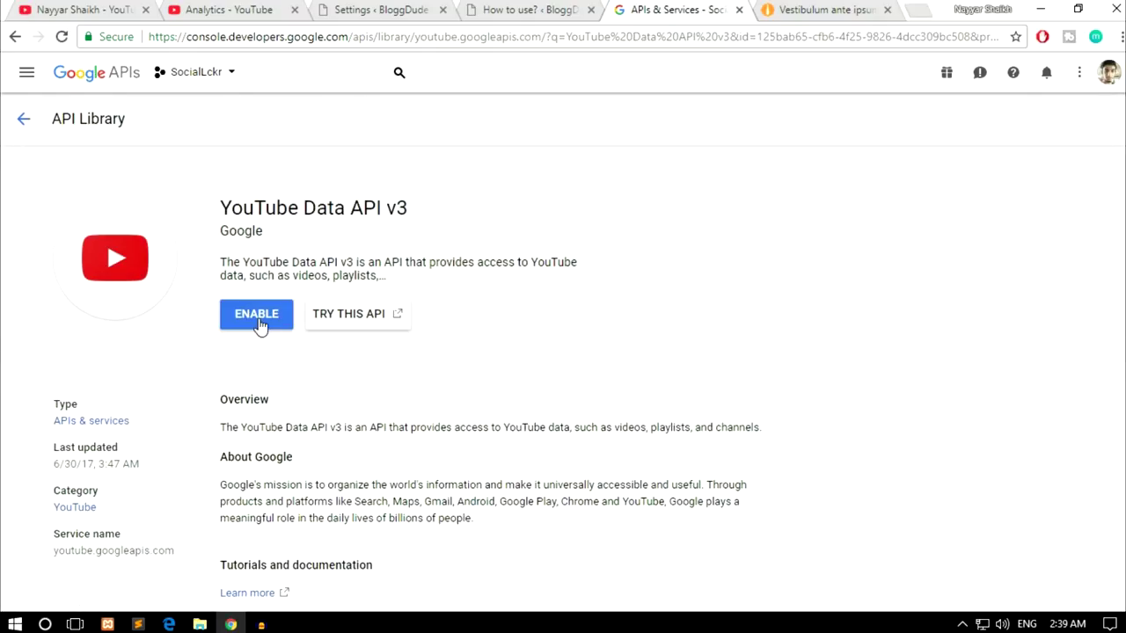
click(258, 327)
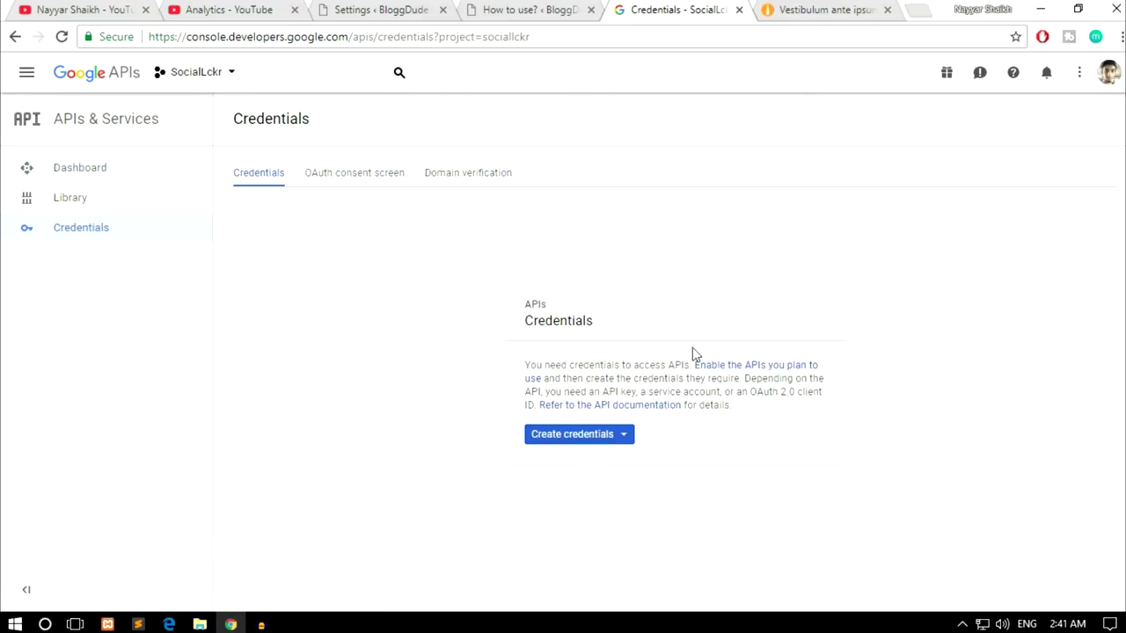
Step: Start creating an OAuth client ID and open the consent screen setup form
click(623, 436)
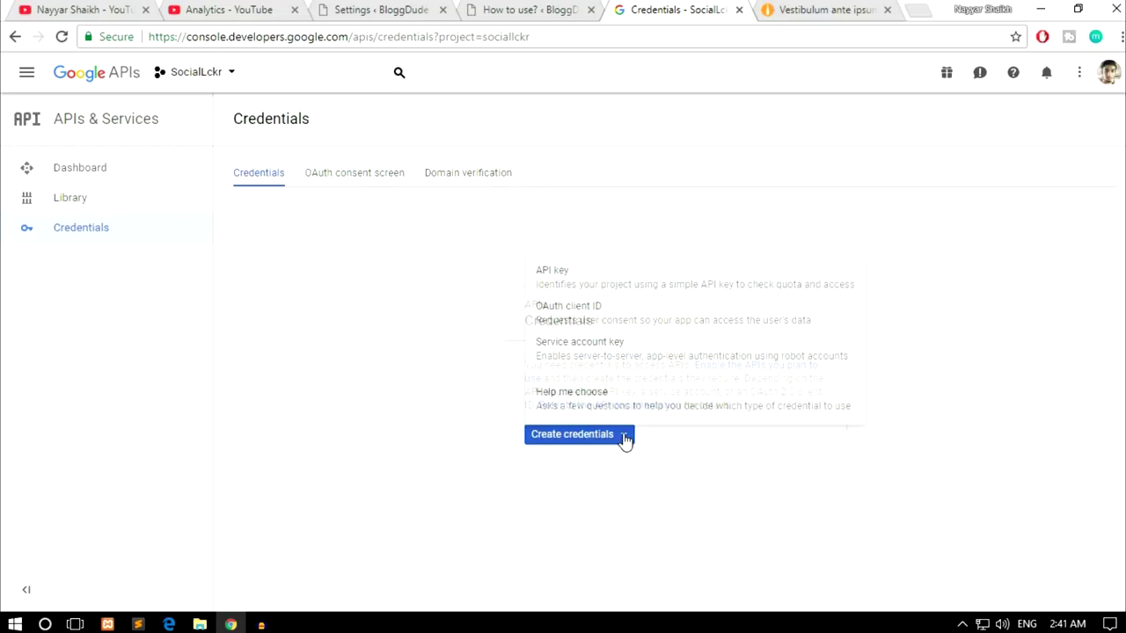
click(597, 322)
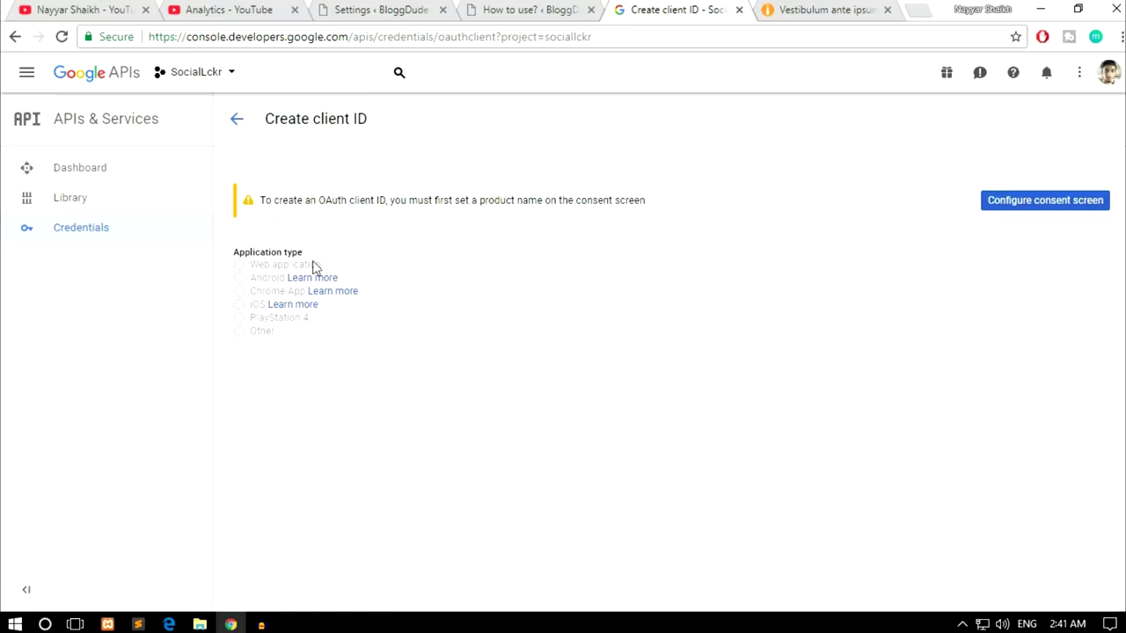
drag(254, 205, 607, 202)
click(629, 216)
click(1071, 208)
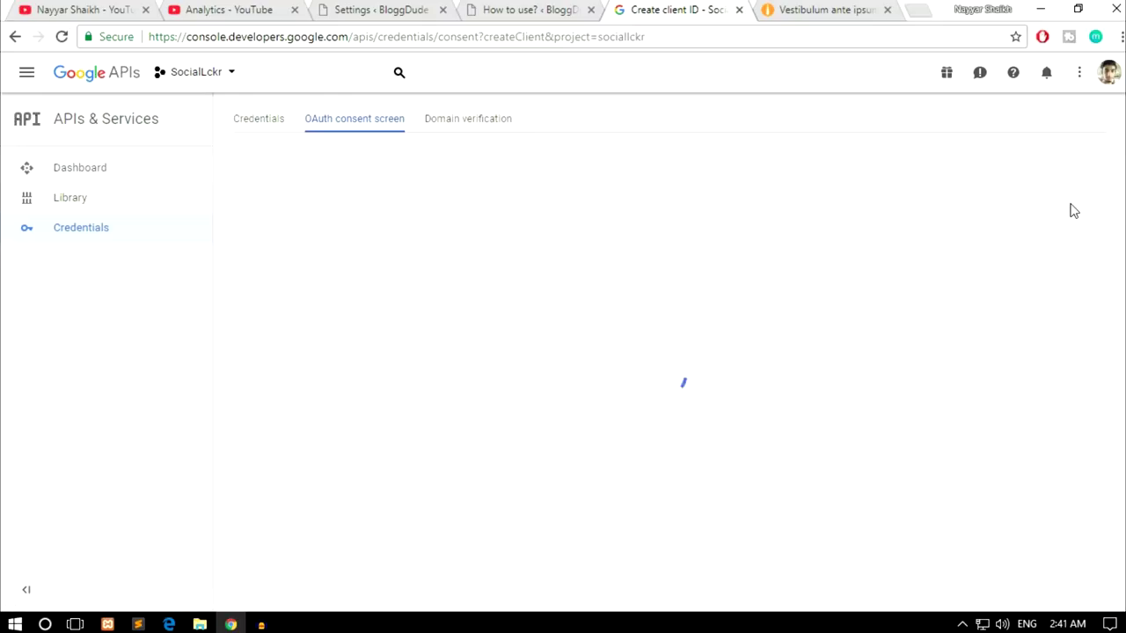
Step: Enter 'Social Locker 2' as the consent screen product name
click(385, 278)
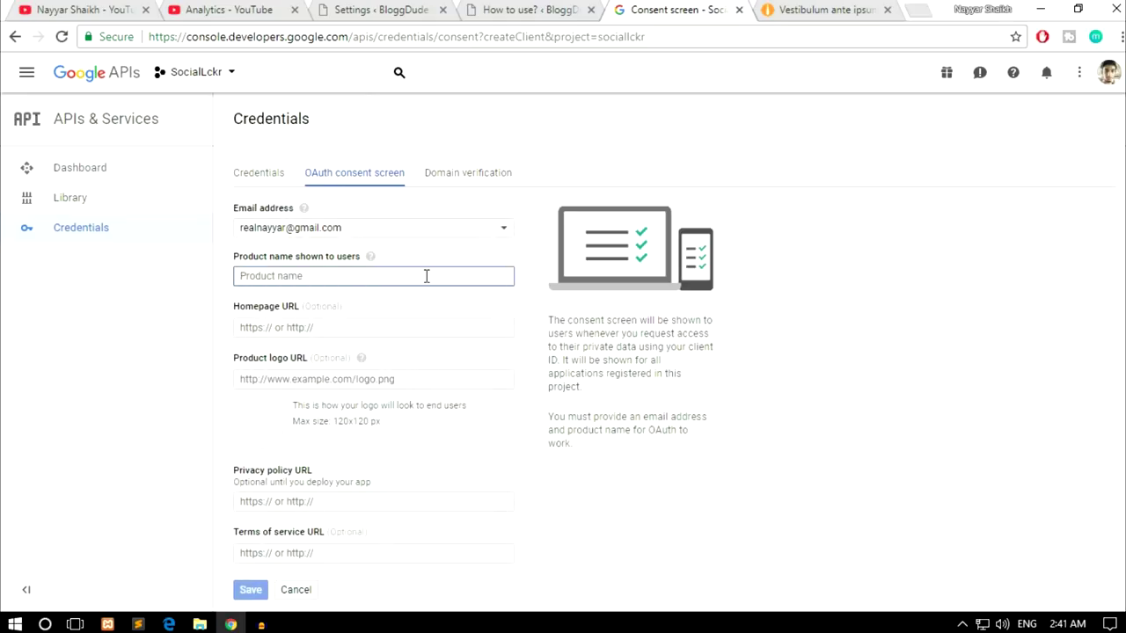
text(Social)
key(BackSpace)
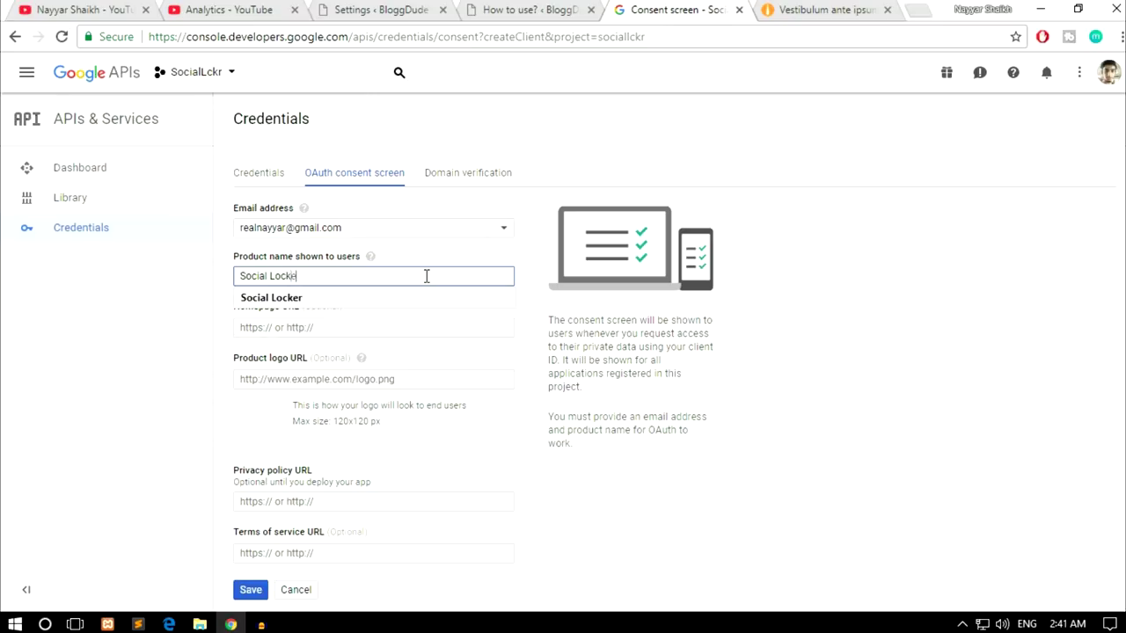
text(Locker 2)
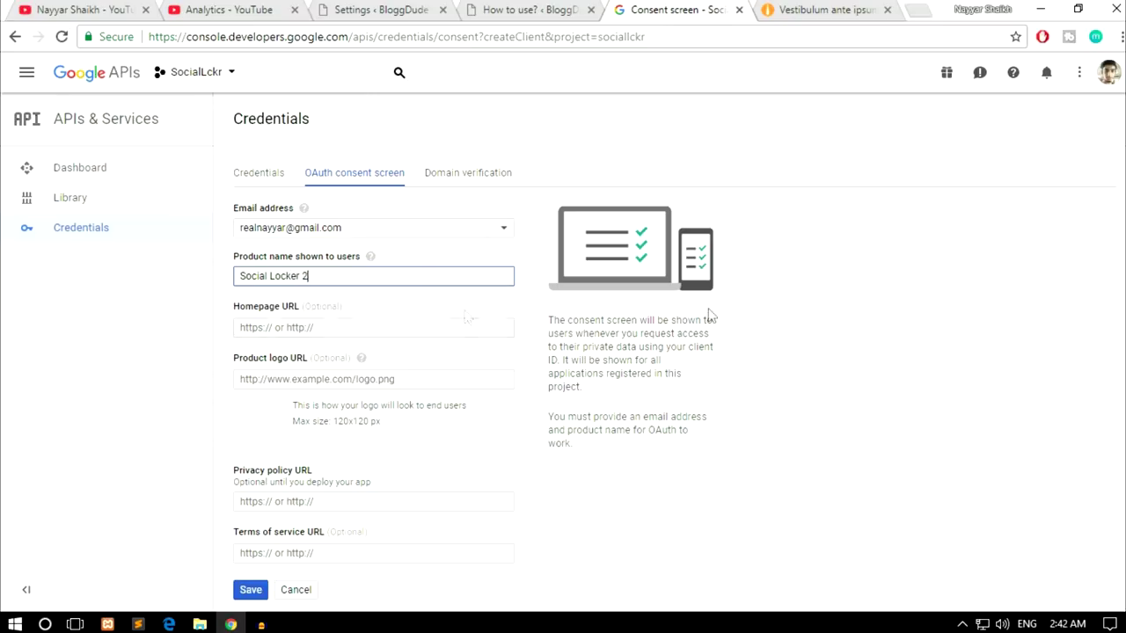
click(362, 327)
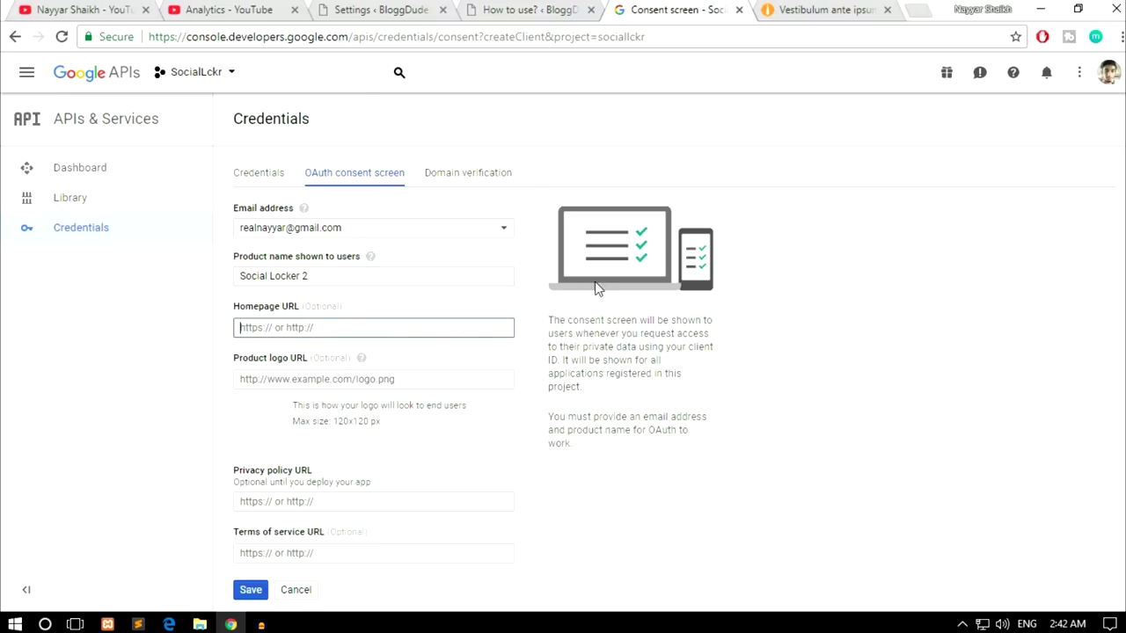
Step: Copy the site's address from WordPress into Homepage URL and save the consent screen
click(358, 8)
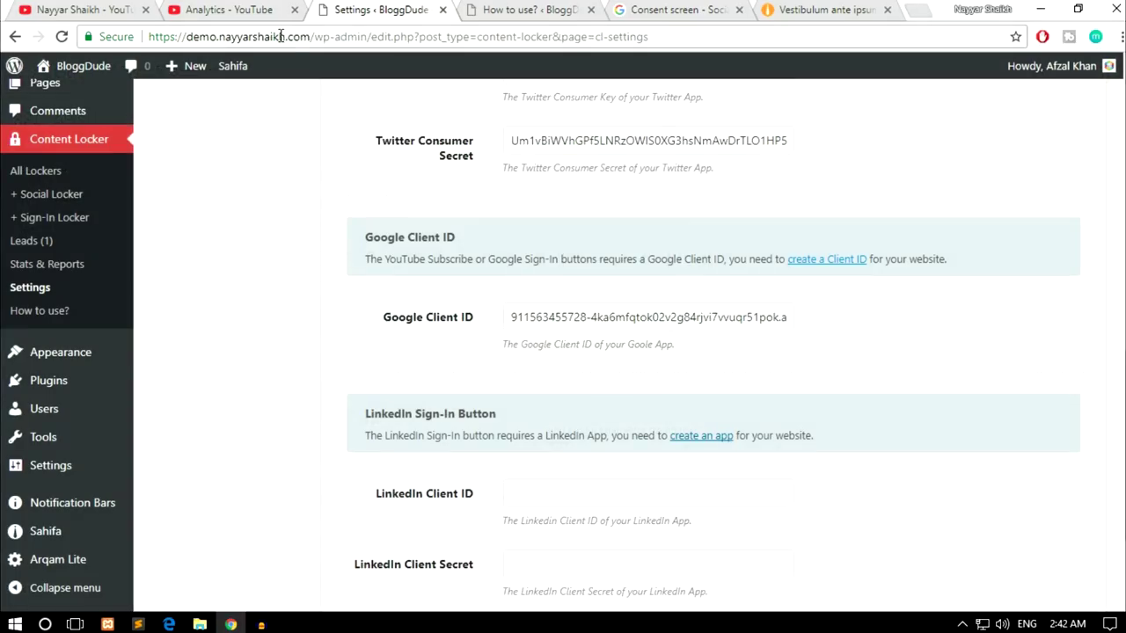
drag(309, 36, 129, 44)
key(ctrl+c)
click(673, 10)
key(ctrl+v)
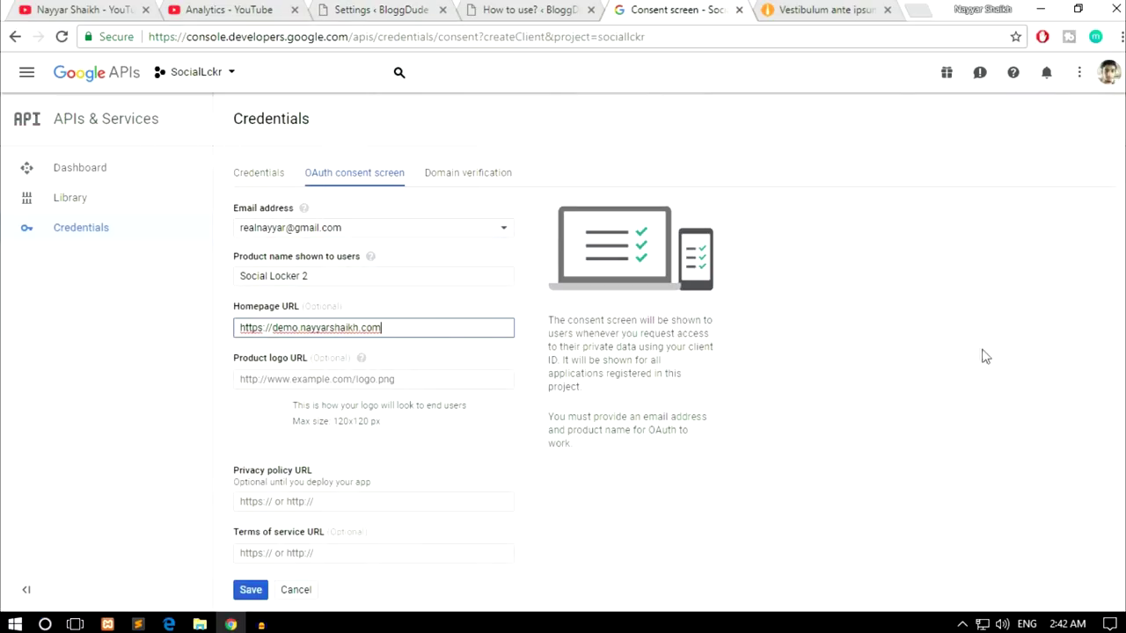
click(348, 376)
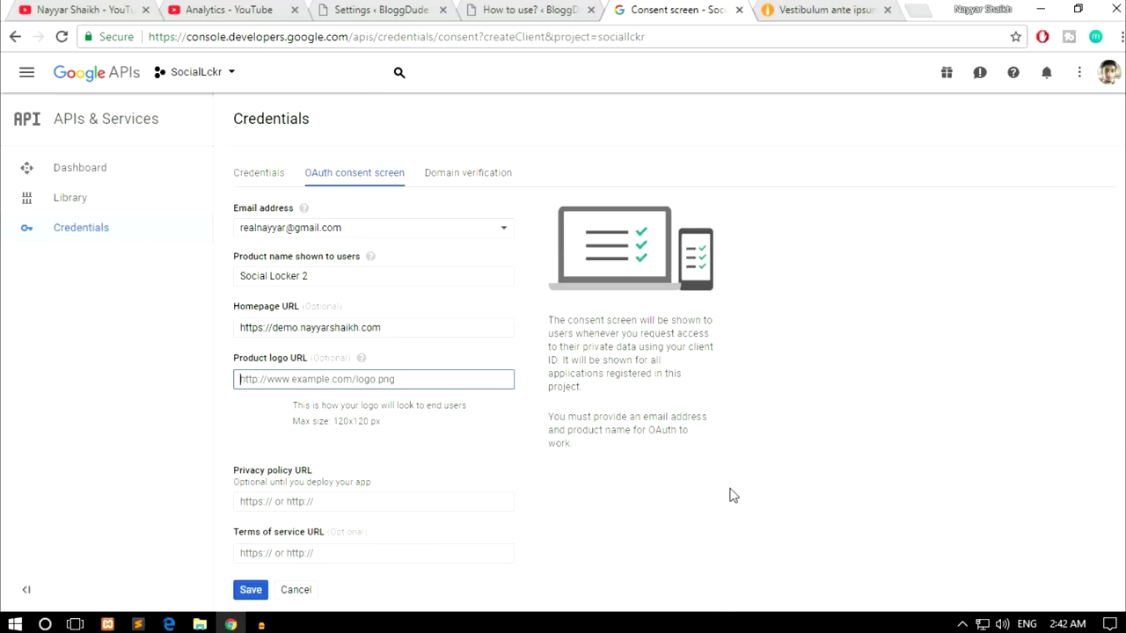
click(246, 591)
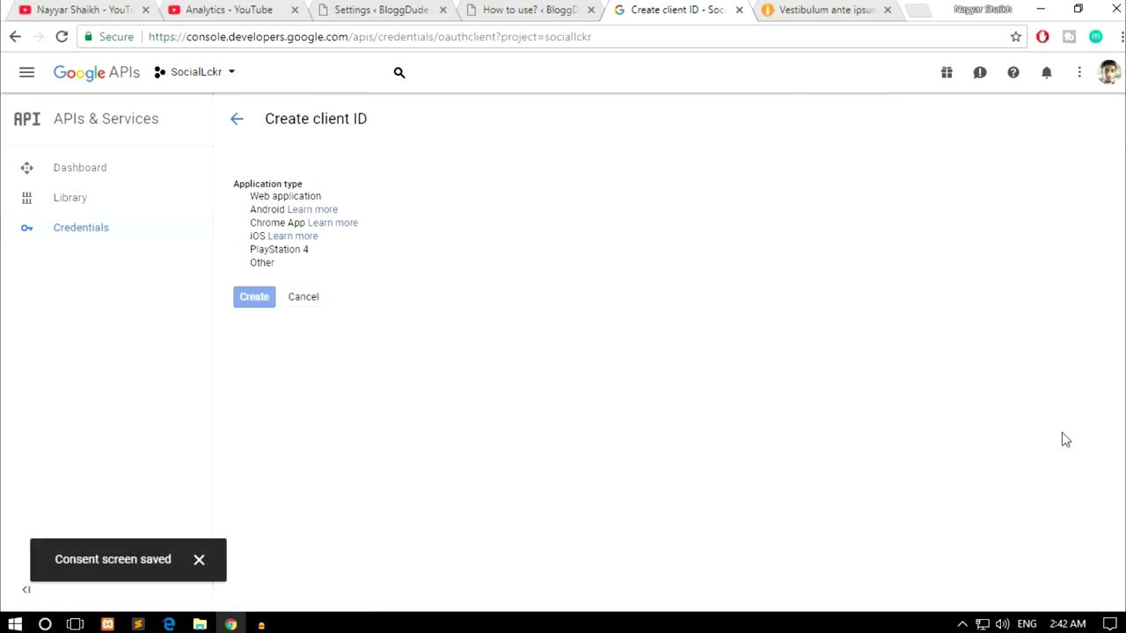
Step: Make a Web application client named 'Socila Locker - BloggDude' with the site as JavaScript origin
click(269, 200)
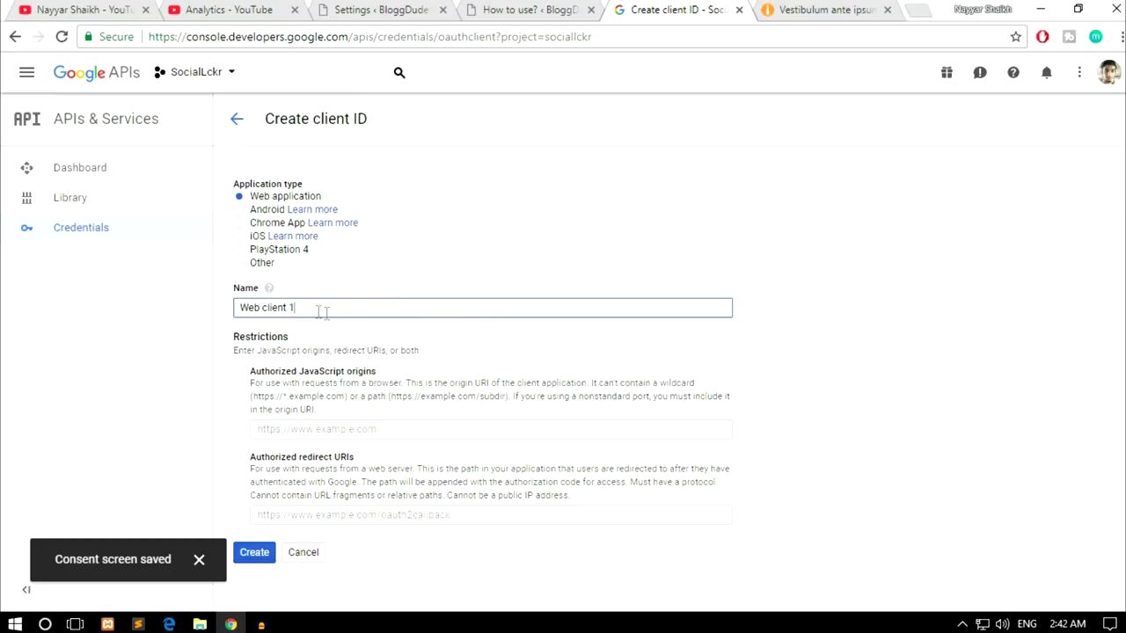
drag(319, 311, 180, 311)
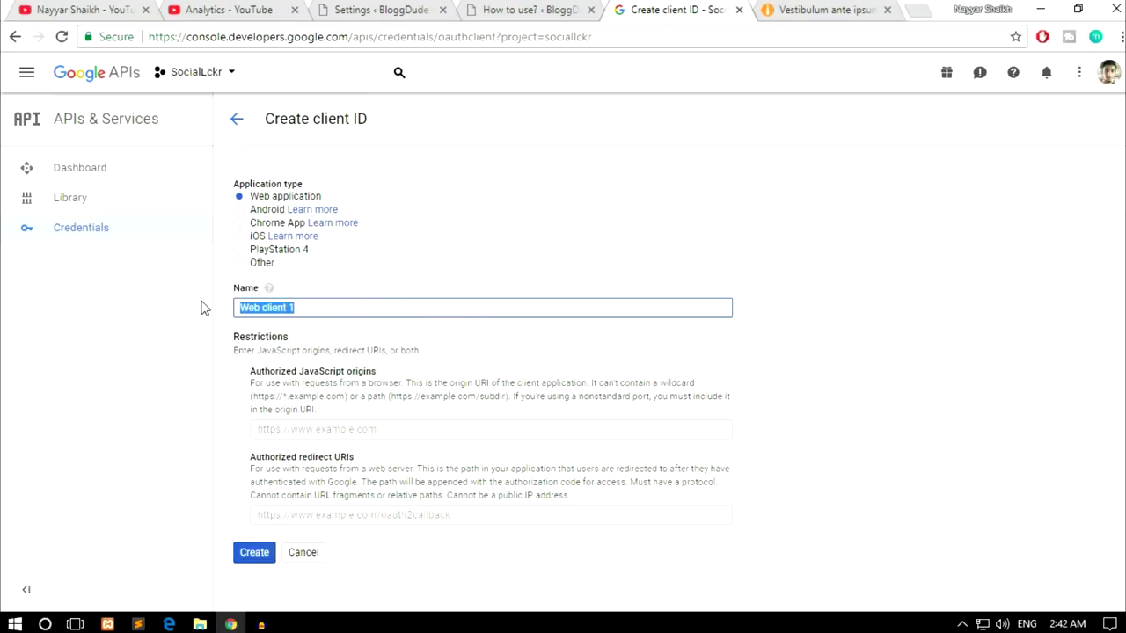
text(Socila Locker - BloggDude)
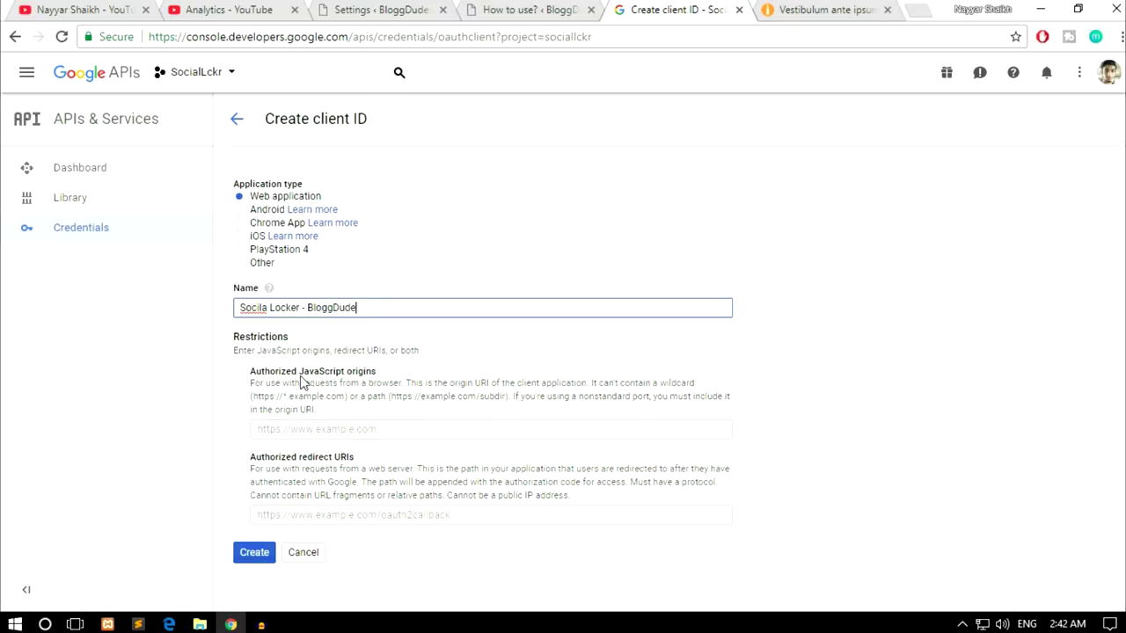
click(393, 427)
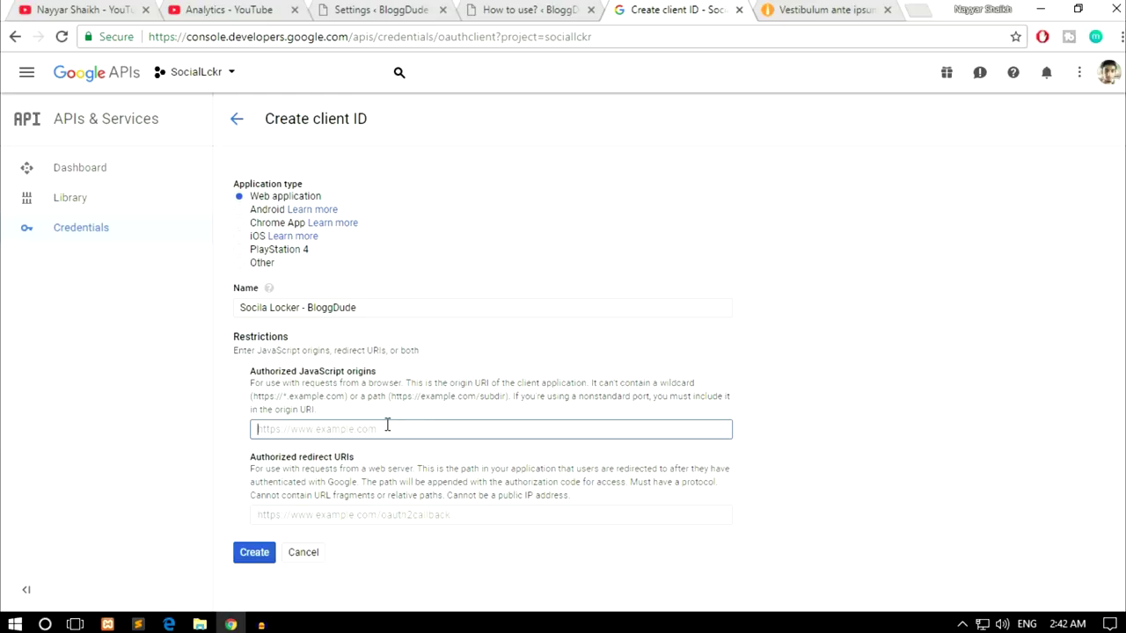
key(ctrl+v)
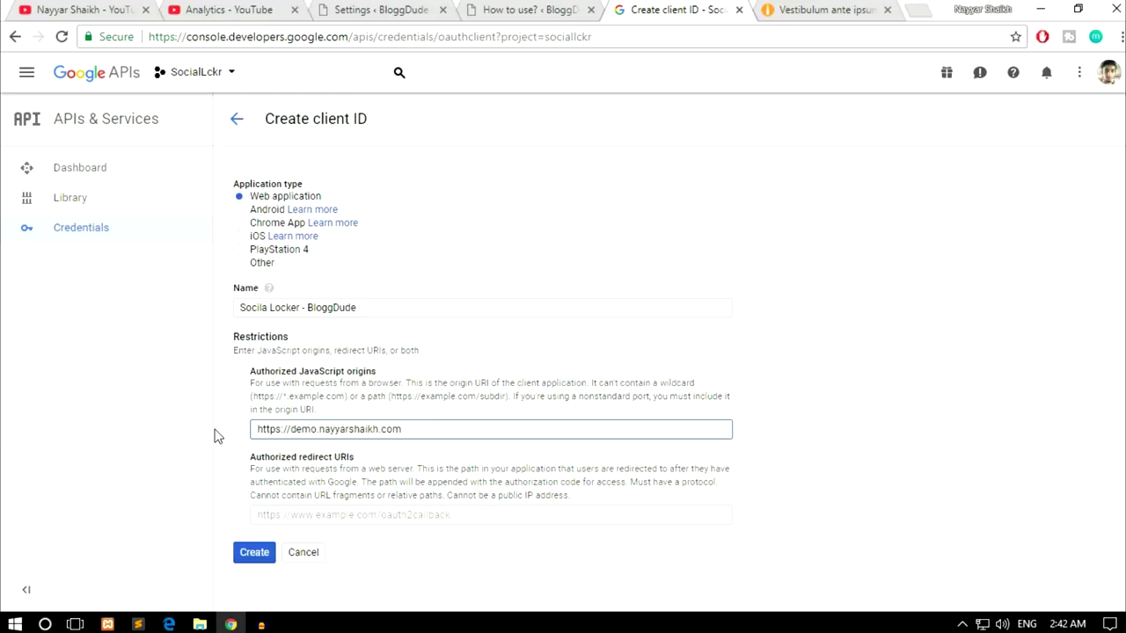
key(Return)
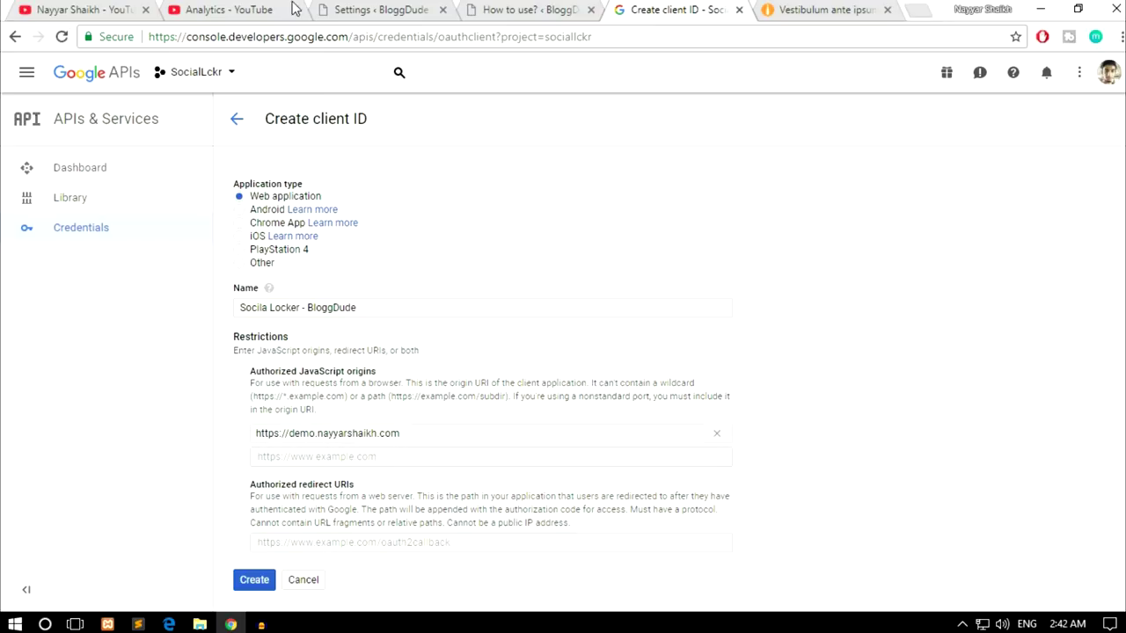
Step: Paste the plugin help page's redirect URL into Authorized redirect URIs and create the client
click(368, 7)
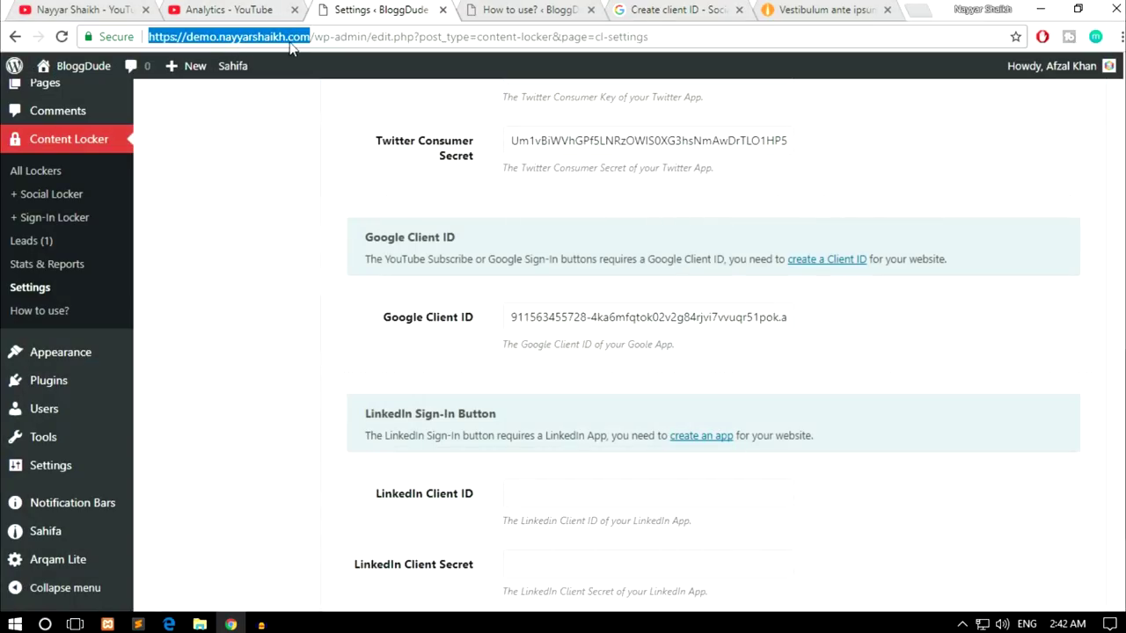
click(681, 9)
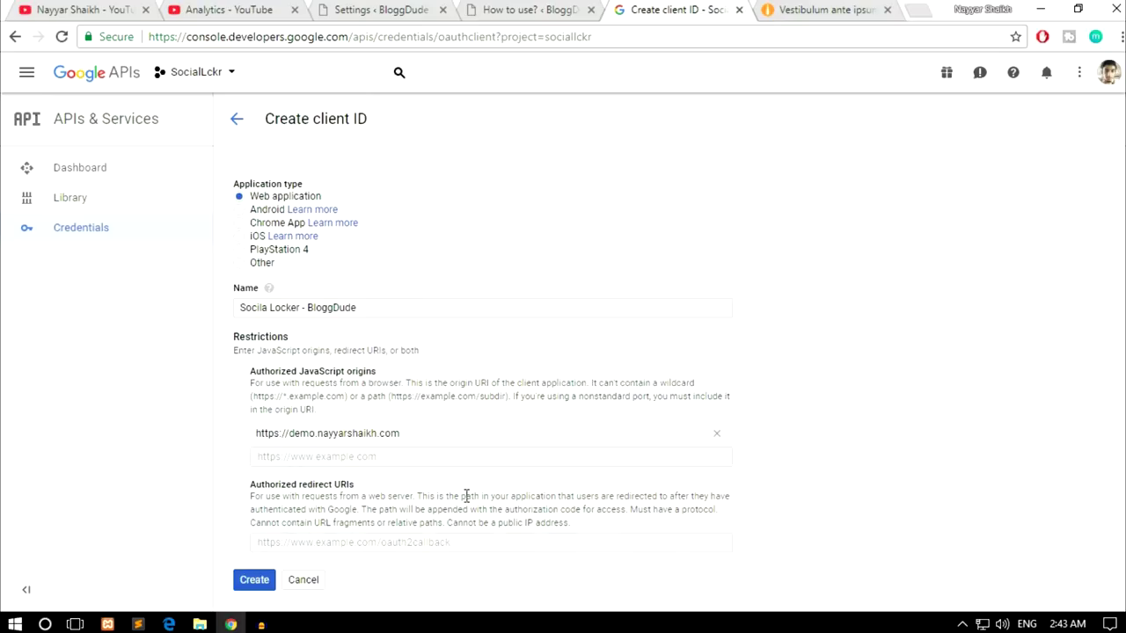
click(563, 10)
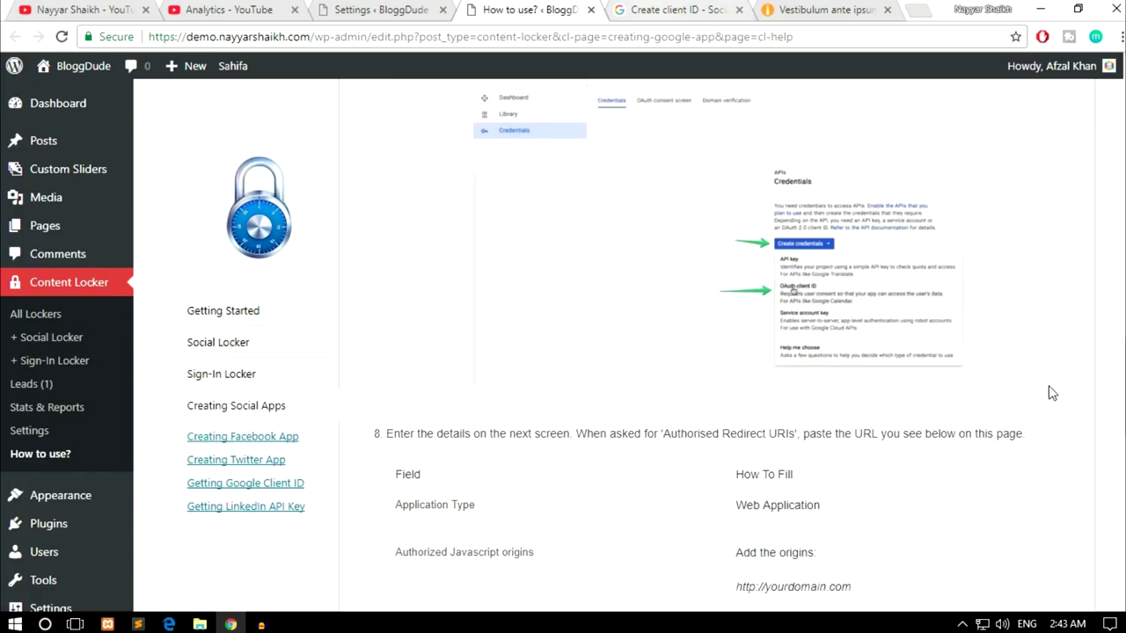
scroll(1053, 401, down, 3)
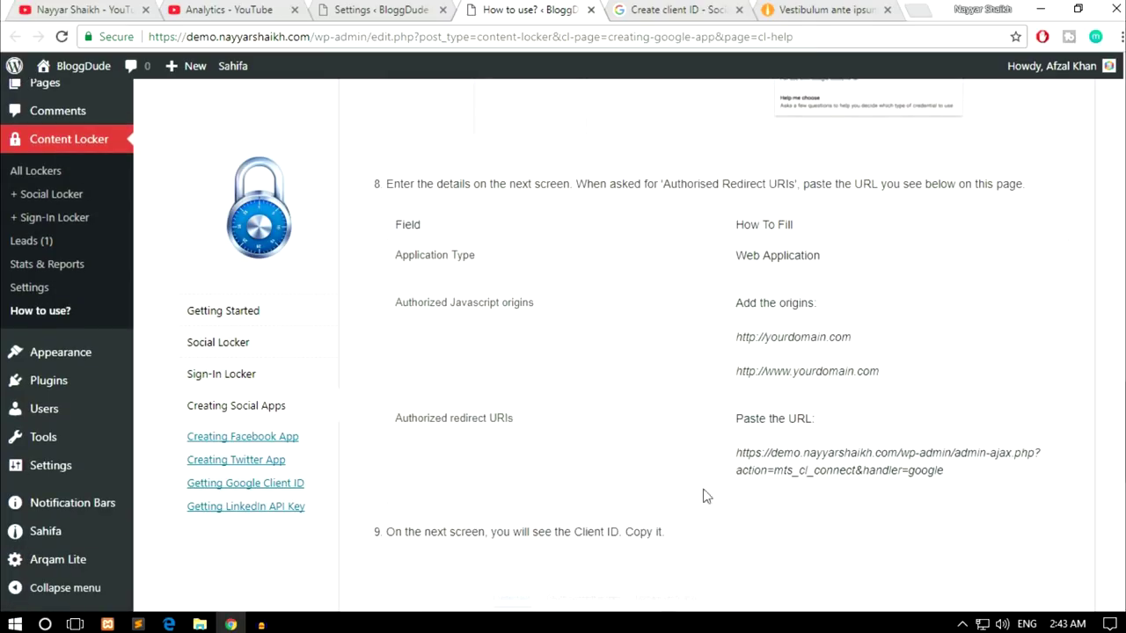
drag(389, 427, 540, 422)
click(554, 426)
drag(737, 452, 965, 479)
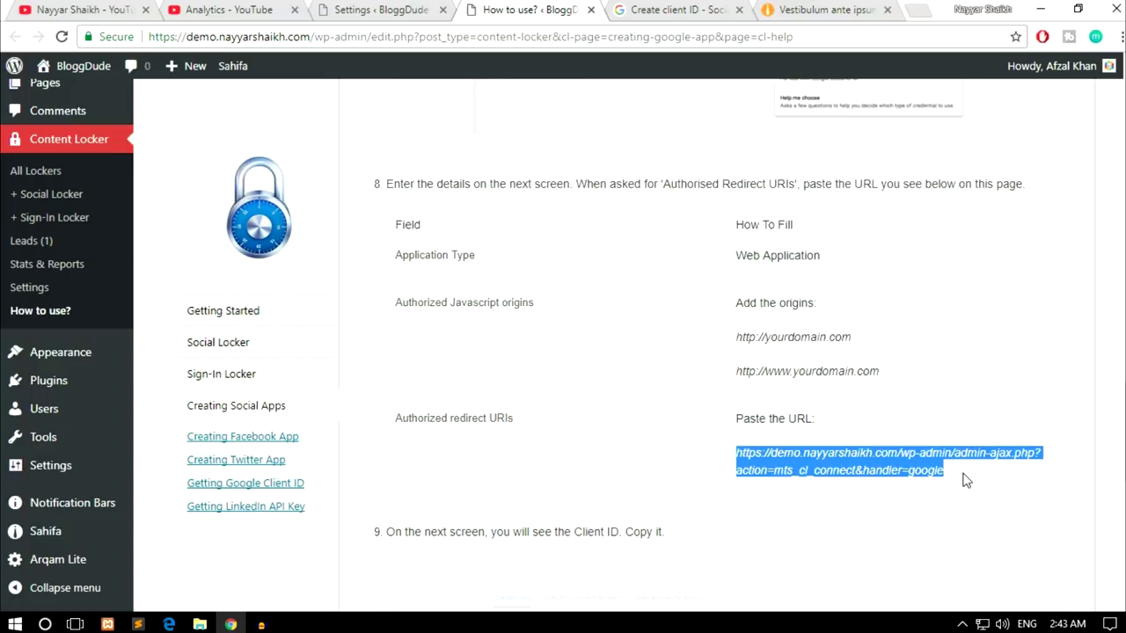
click(677, 9)
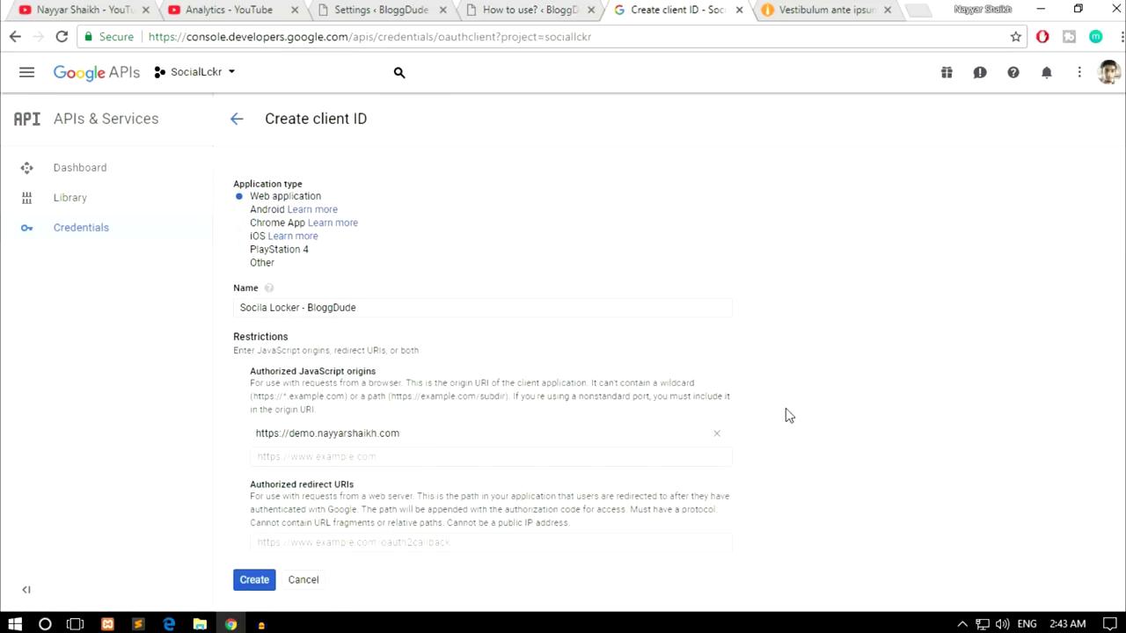
click(453, 543)
key(ctrl+v)
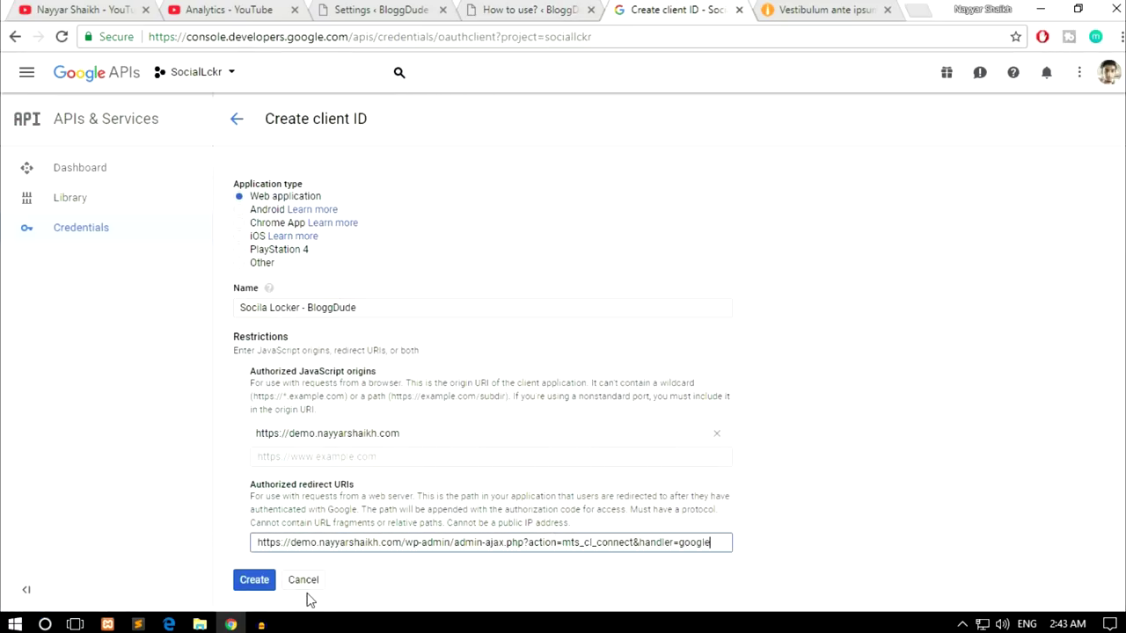
click(254, 582)
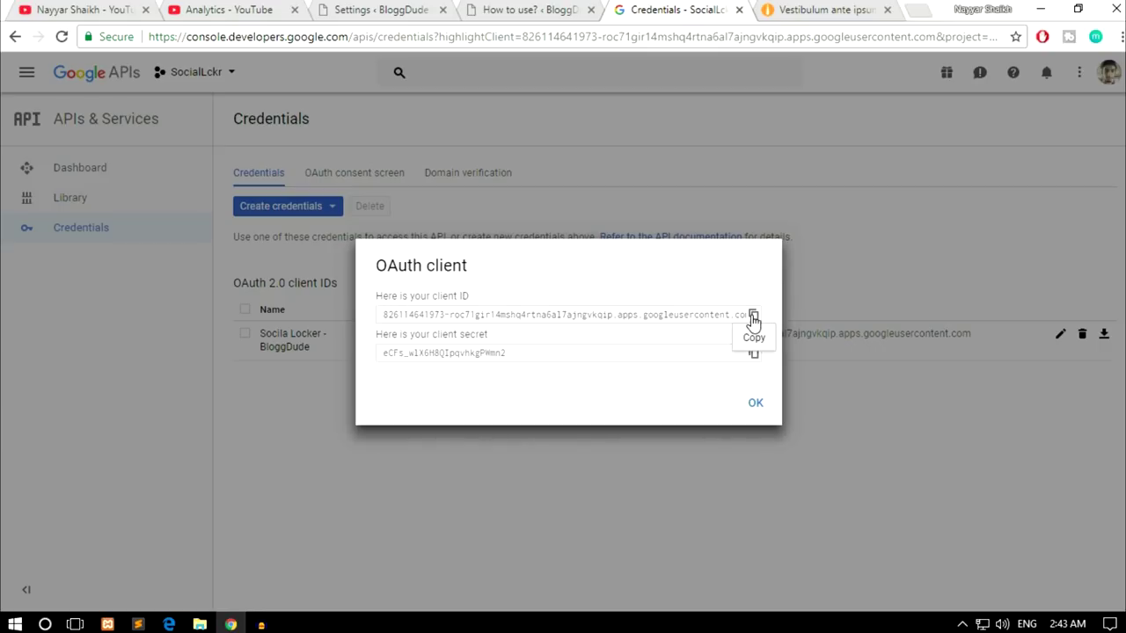
Step: Replace the Content Locker's Google Client ID with the new OAuth client ID and save
click(753, 317)
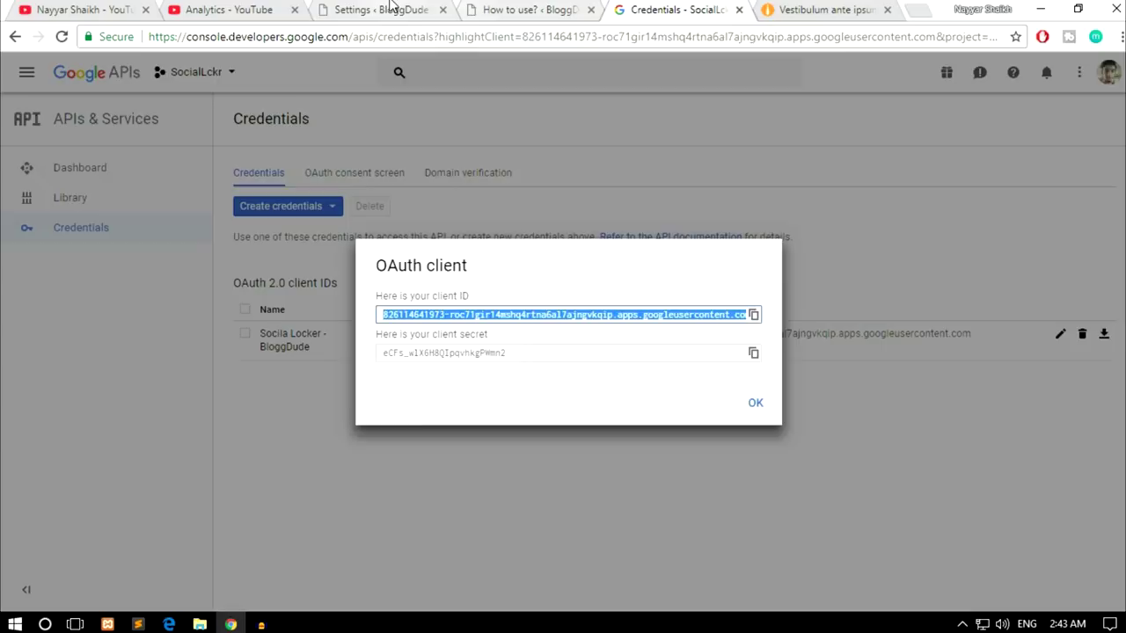
click(380, 10)
key(ctrl+a)
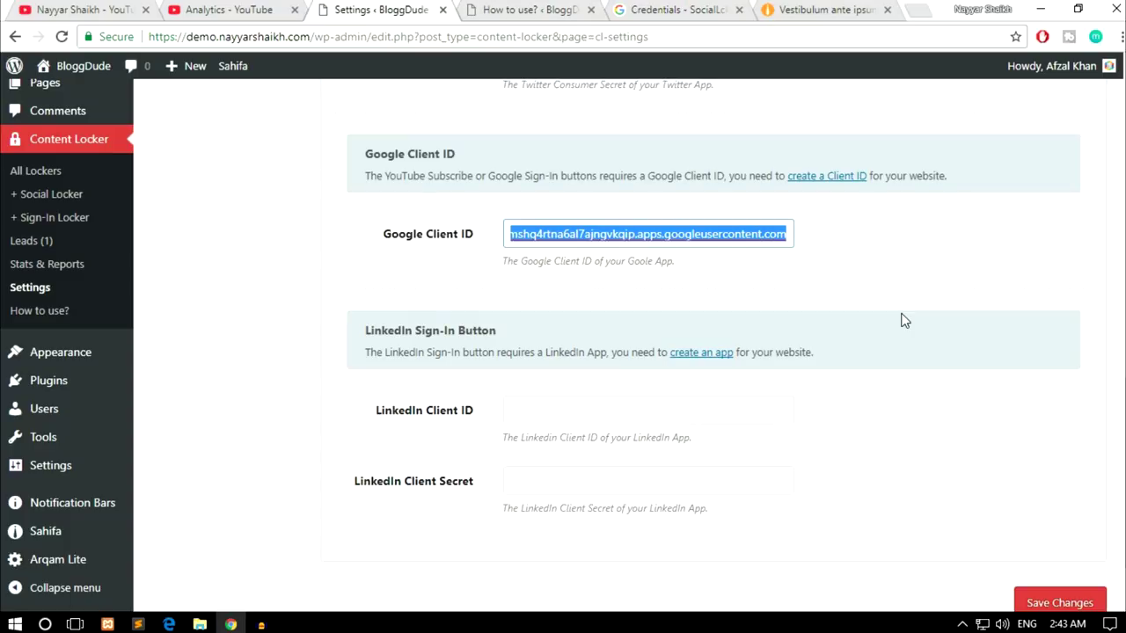
key(BackSpace)
key(ctrl+v)
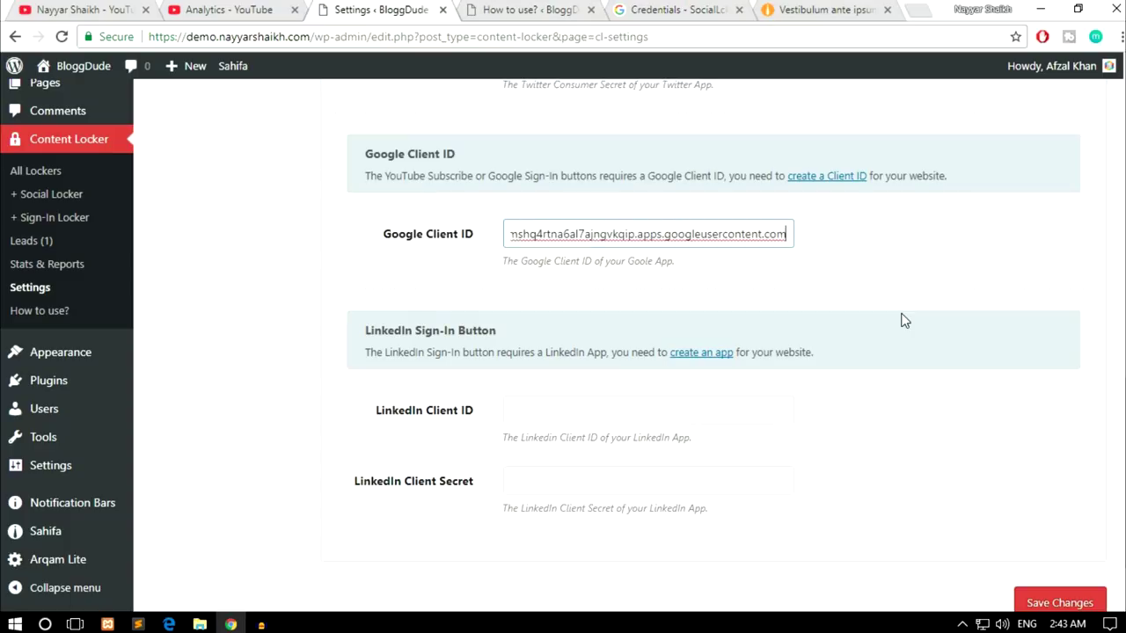
click(1059, 602)
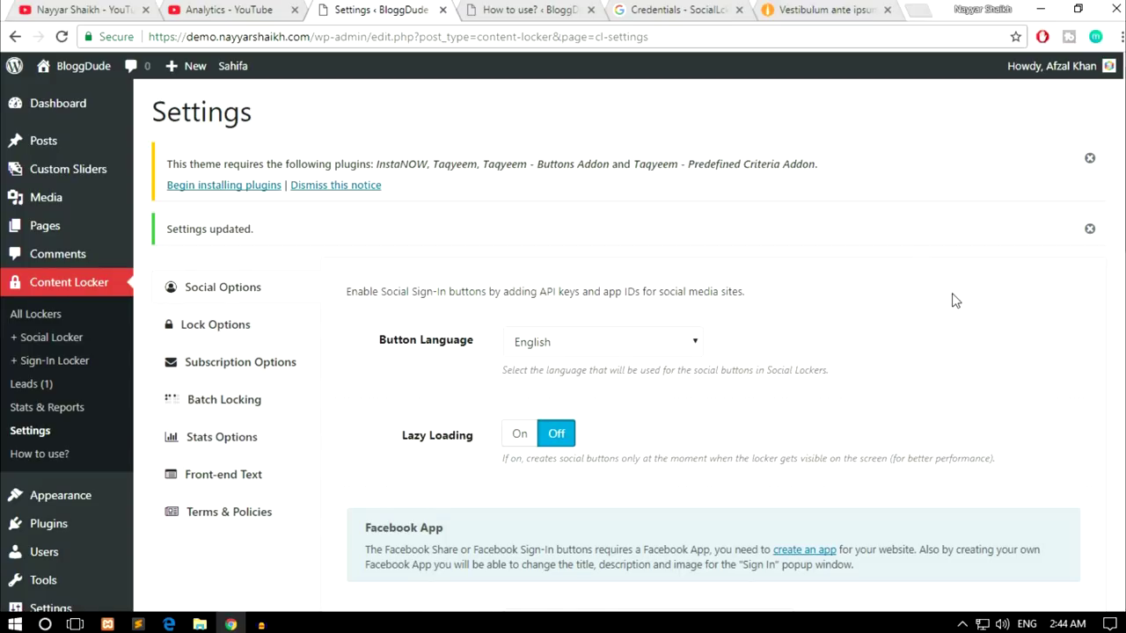
Step: Open Lock Options to show the Debug, Pass Code and session settings
scroll(951, 296, down, 2)
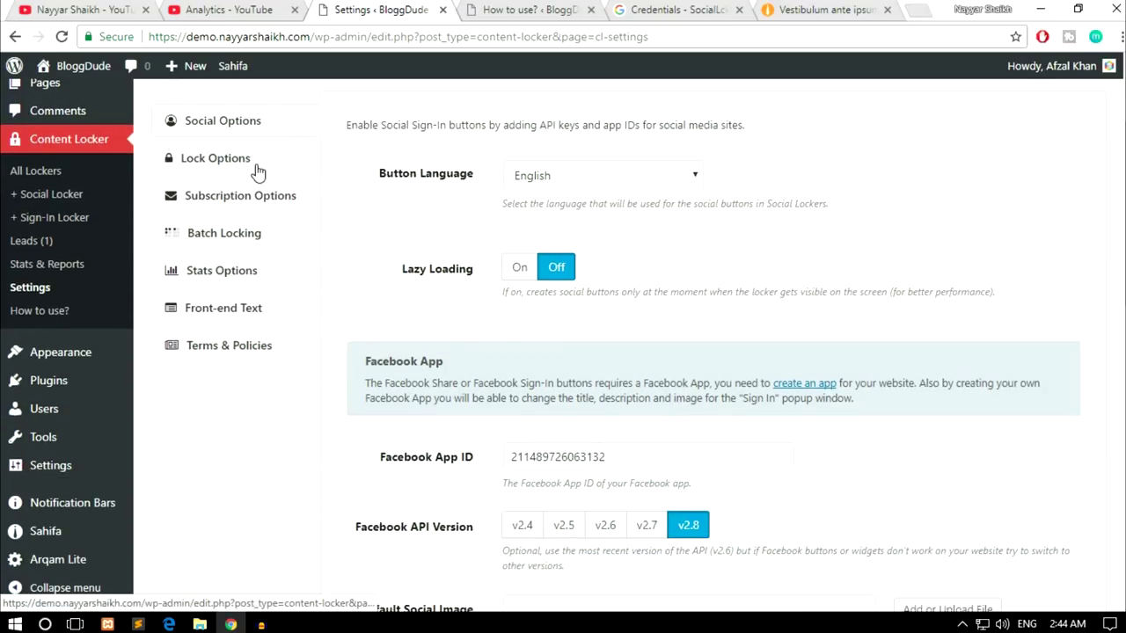
click(256, 169)
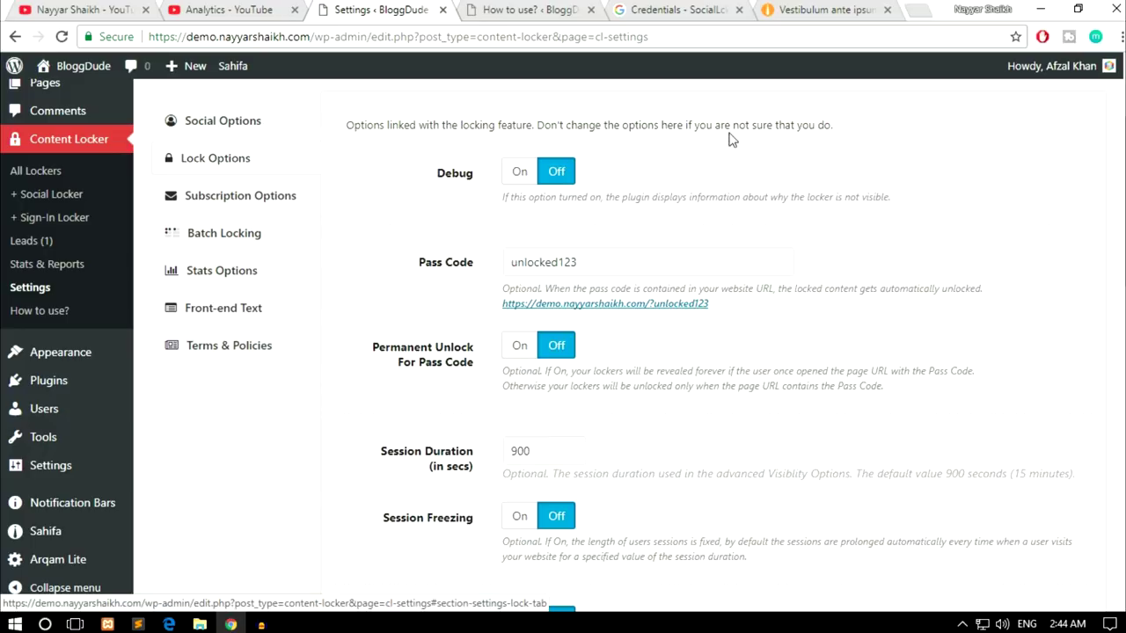
double_click(454, 174)
click(463, 183)
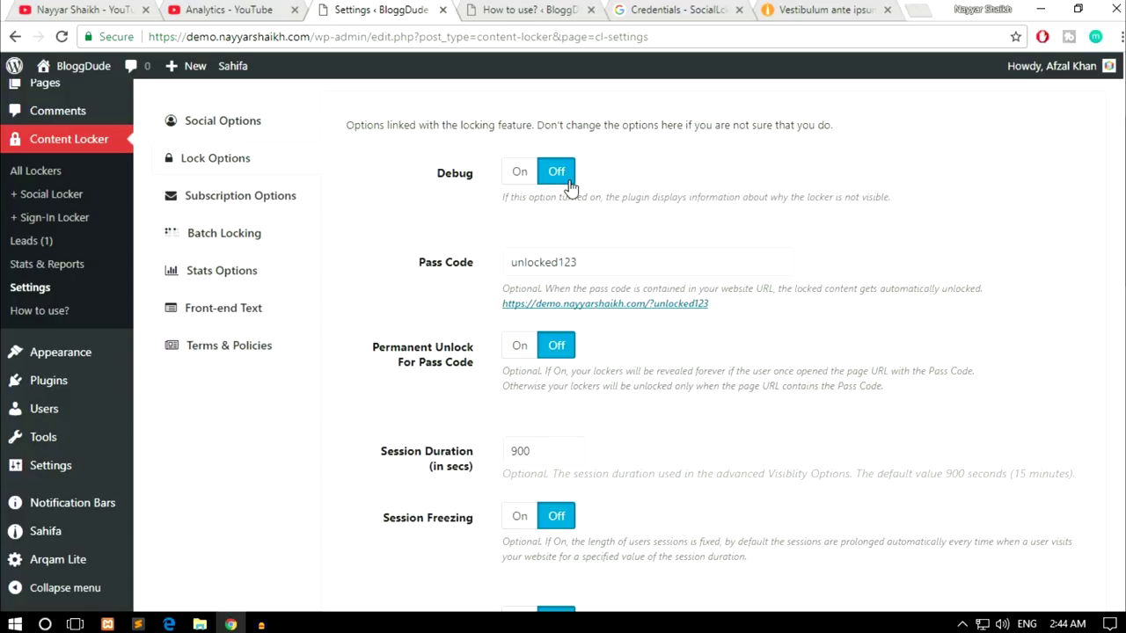
double_click(455, 175)
click(482, 186)
Step: Glance at the help guide, review the locking options description, then return to the guide
click(528, 10)
click(413, 9)
drag(345, 125, 869, 125)
click(866, 125)
click(567, 9)
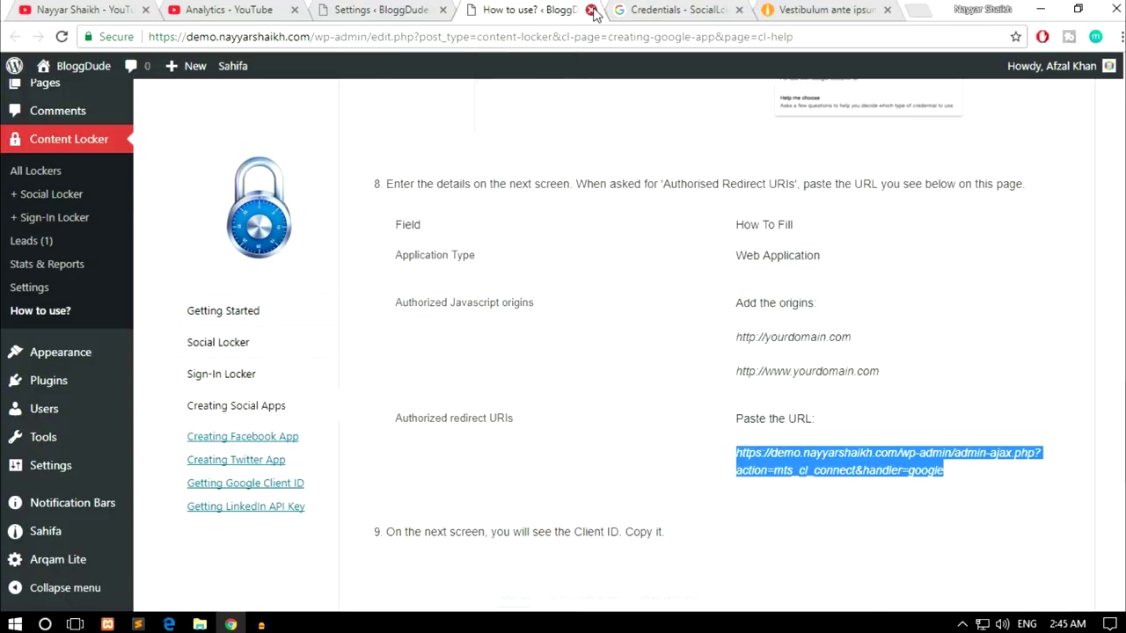
Step: Open the locked post's address in a new incognito window
click(591, 9)
click(591, 10)
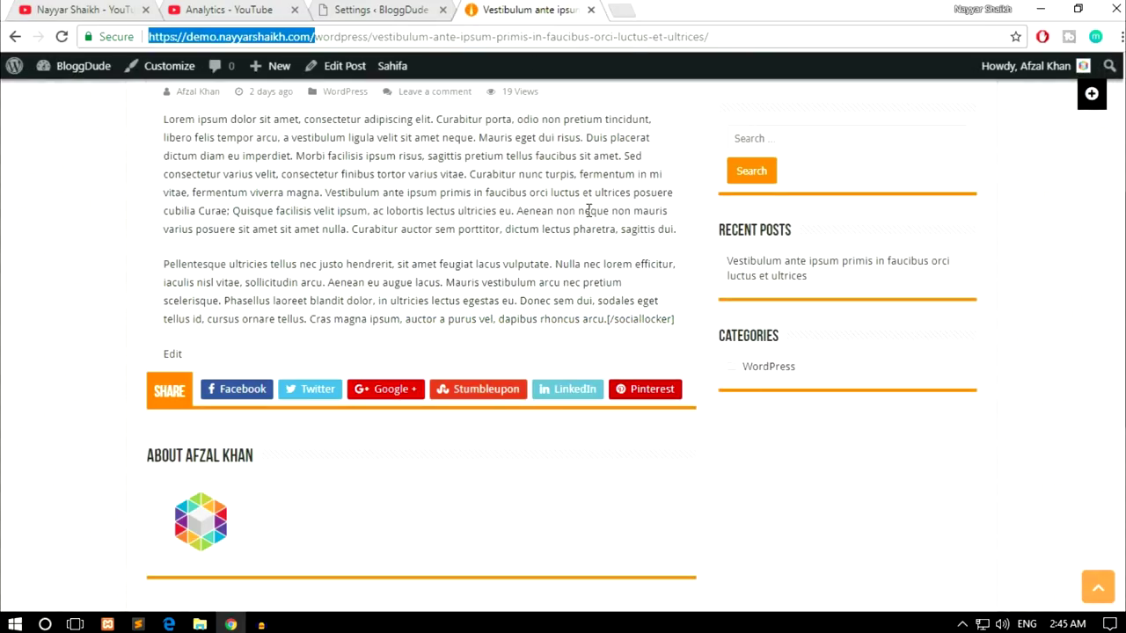
scroll(581, 352, up, 3)
scroll(568, 380, up, 1)
scroll(559, 404, down, 3)
click(711, 30)
key(ctrl+a)
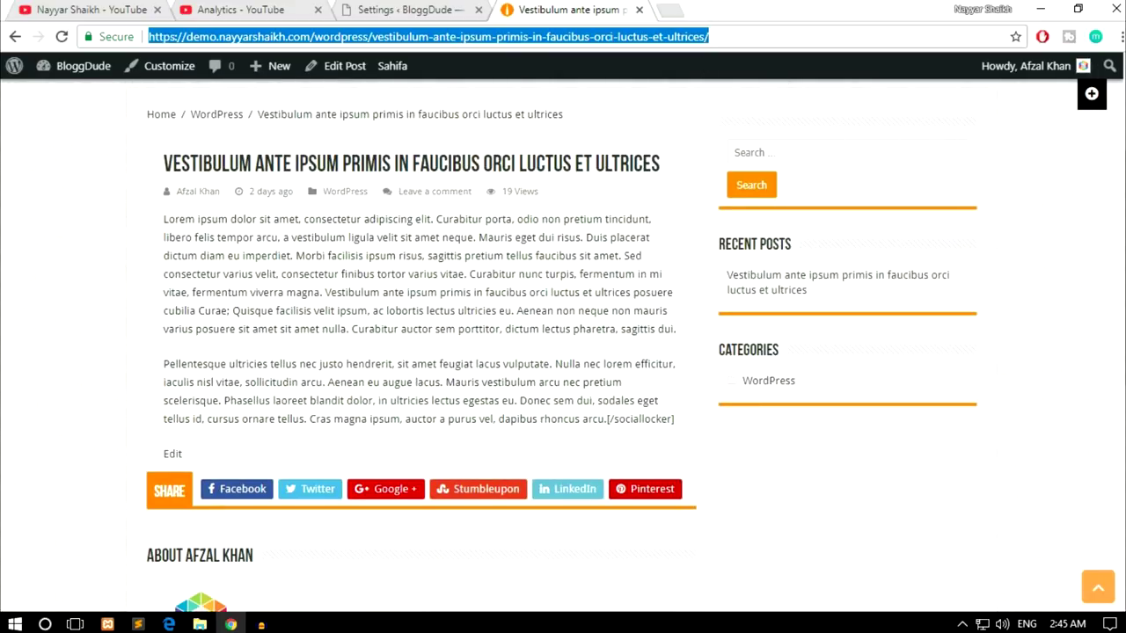
click(1119, 36)
click(1064, 95)
key(ctrl+v)
key(Return)
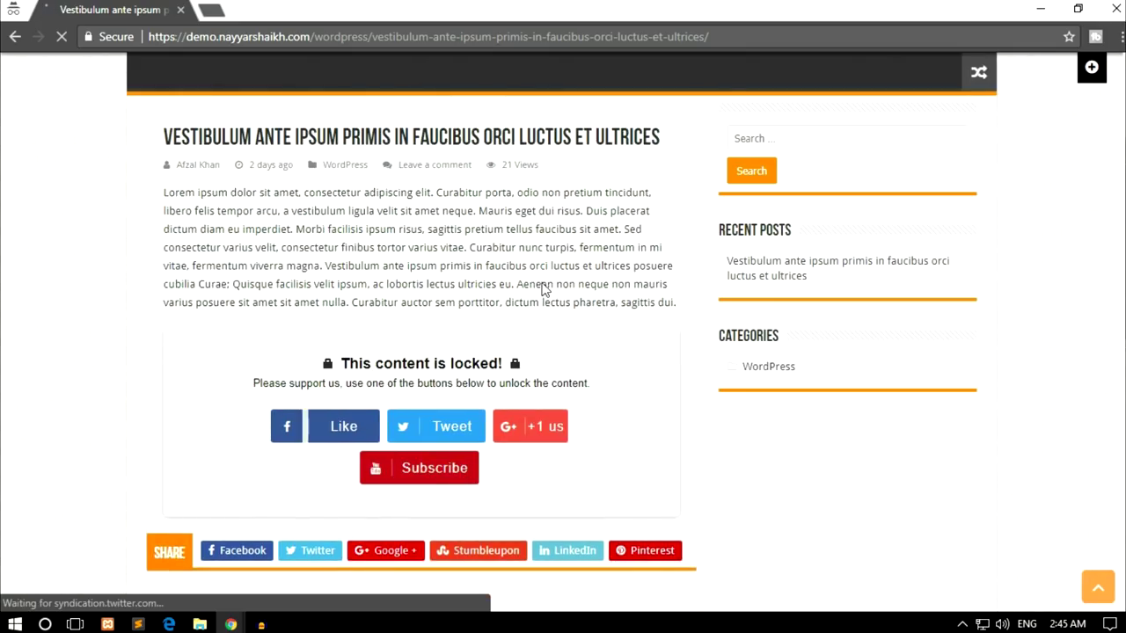
mouse_move(230, 623)
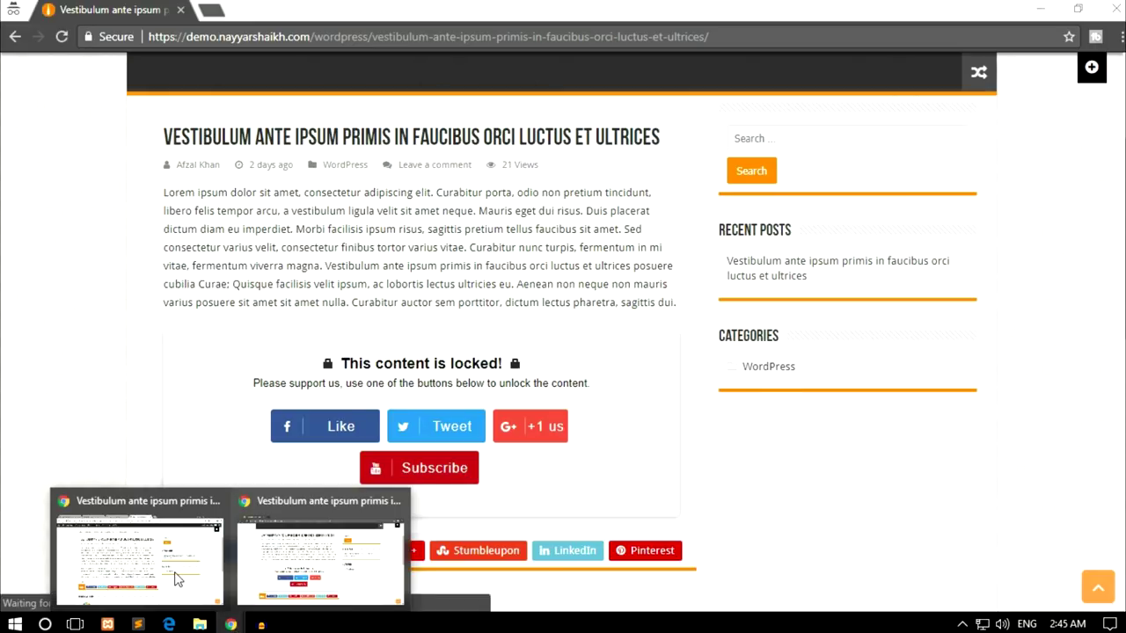
click(176, 580)
click(431, 7)
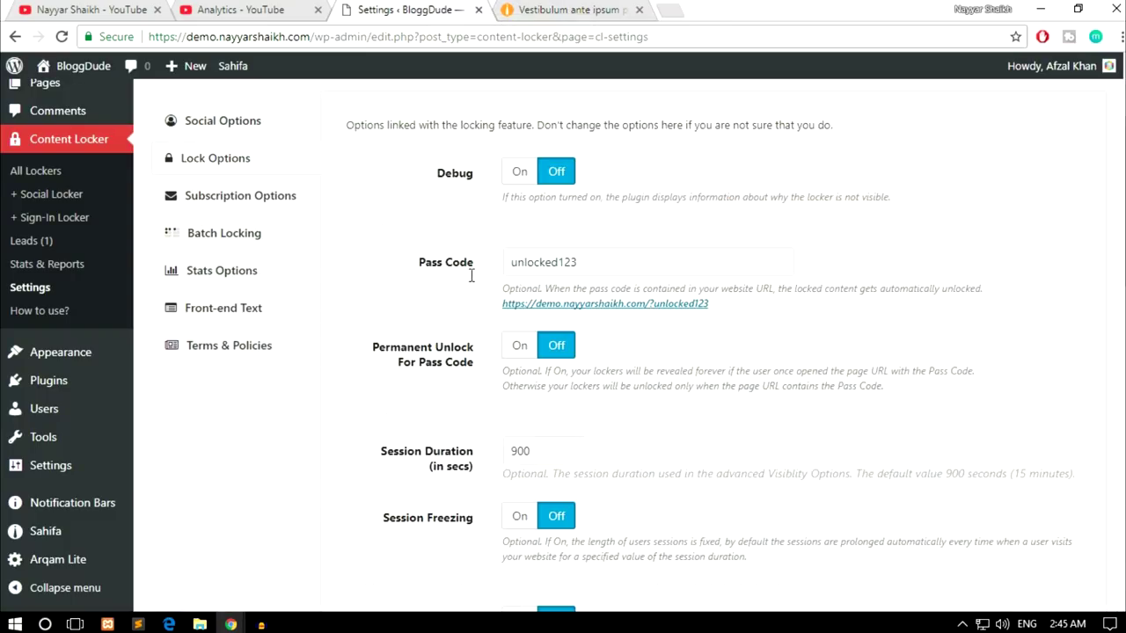
drag(582, 262, 488, 262)
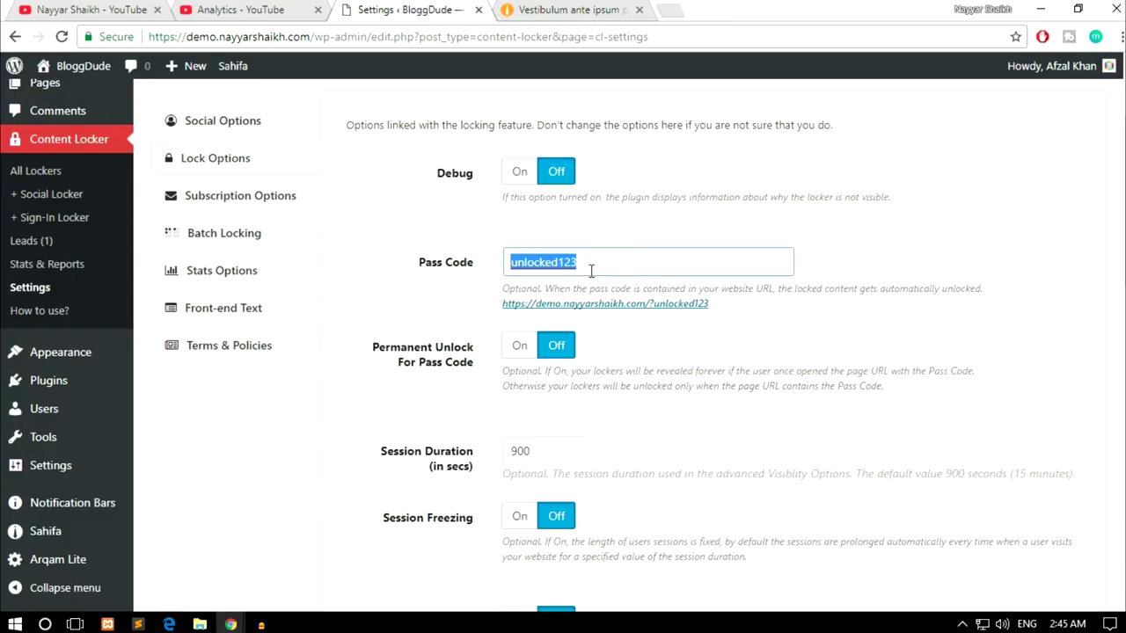
key(BackSpace)
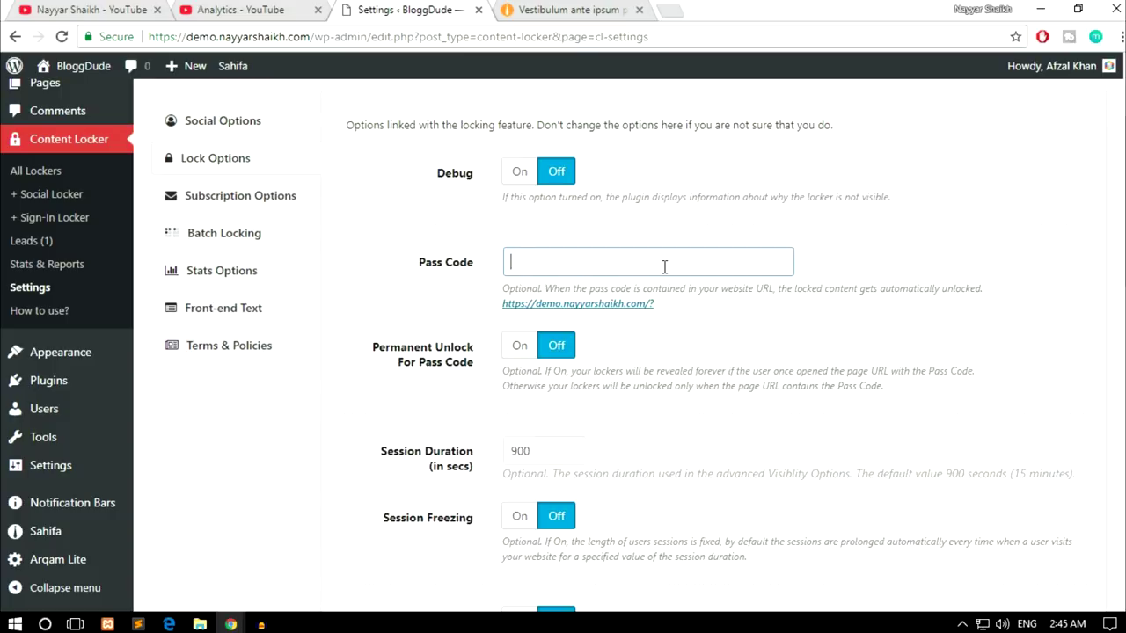
key(ctrl+a)
key(BackSpace)
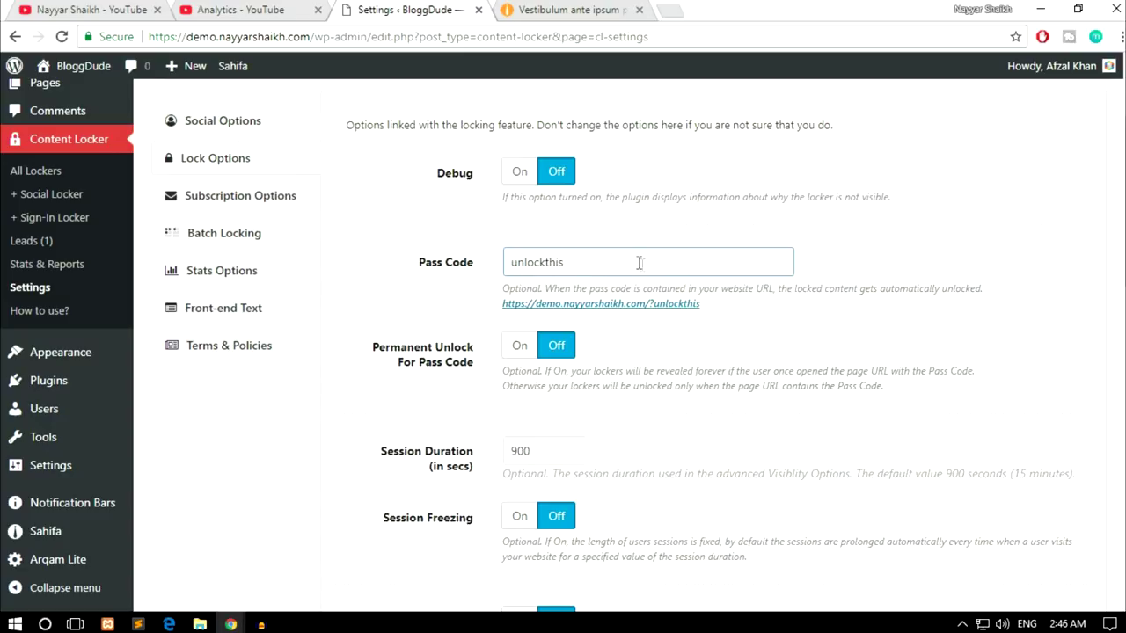
double_click(539, 262)
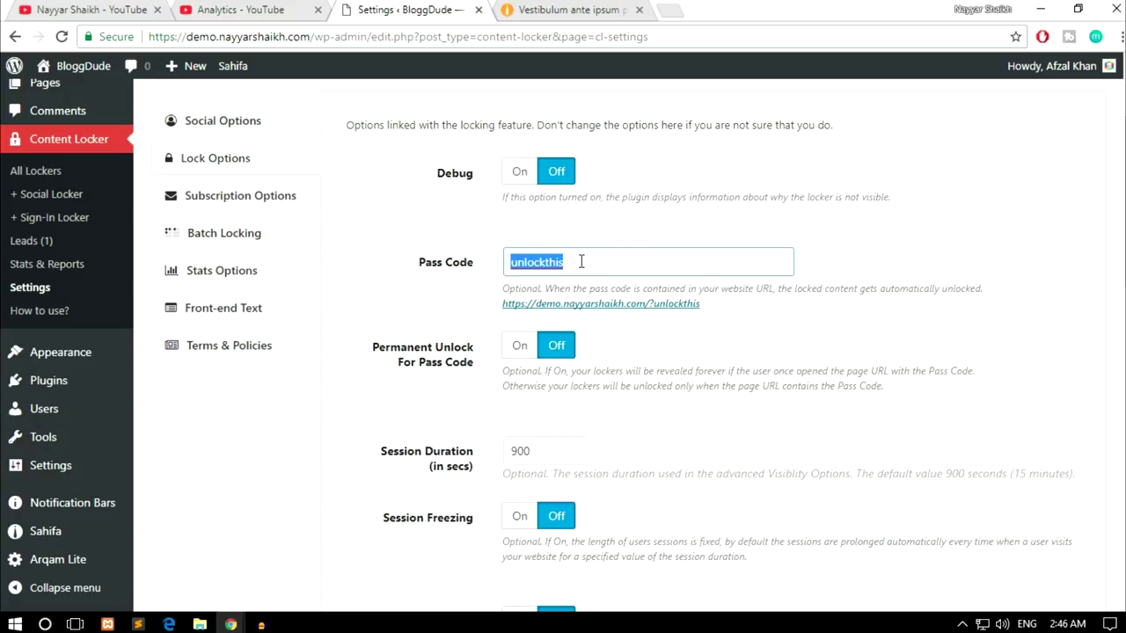
Step: Check the private post window, then return to settings and highlight the new pass code
mouse_move(231, 624)
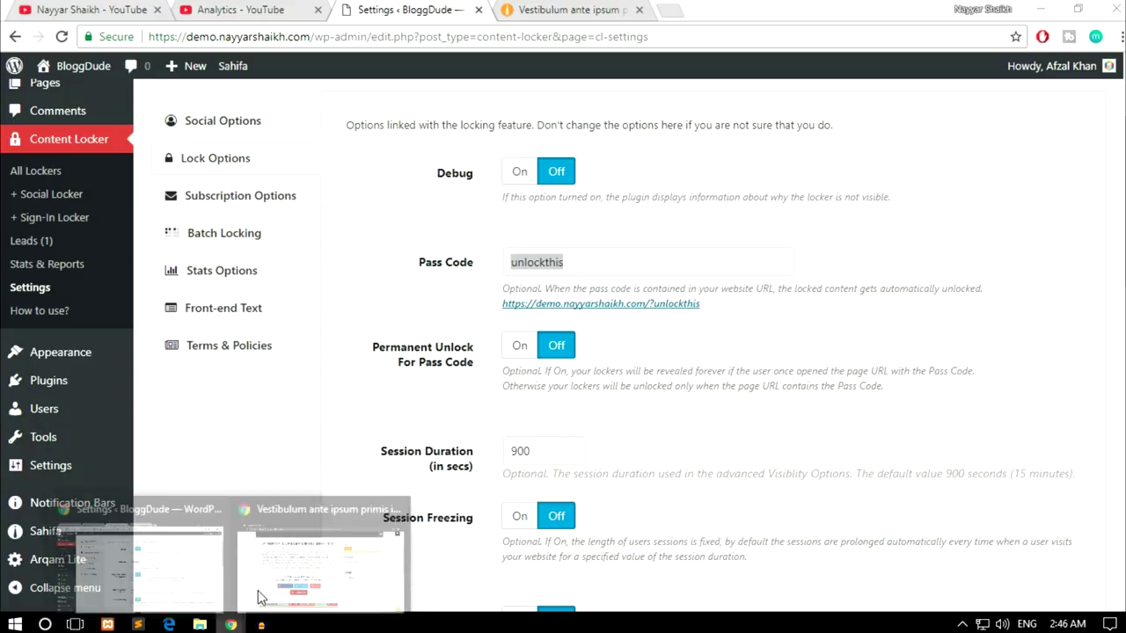
click(299, 552)
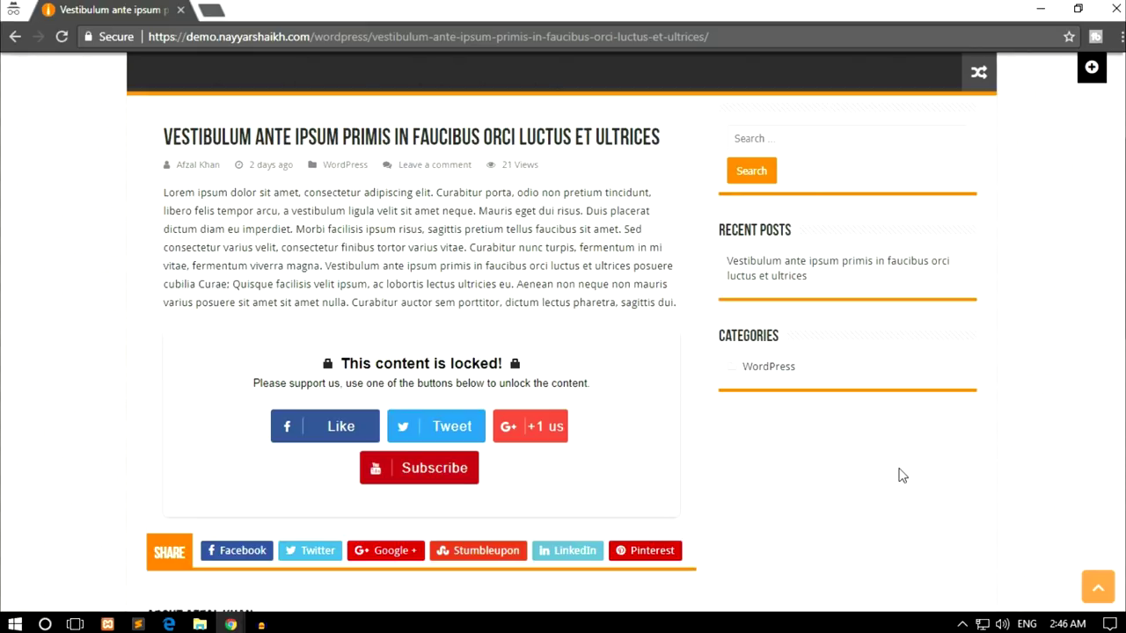
mouse_move(231, 624)
click(206, 557)
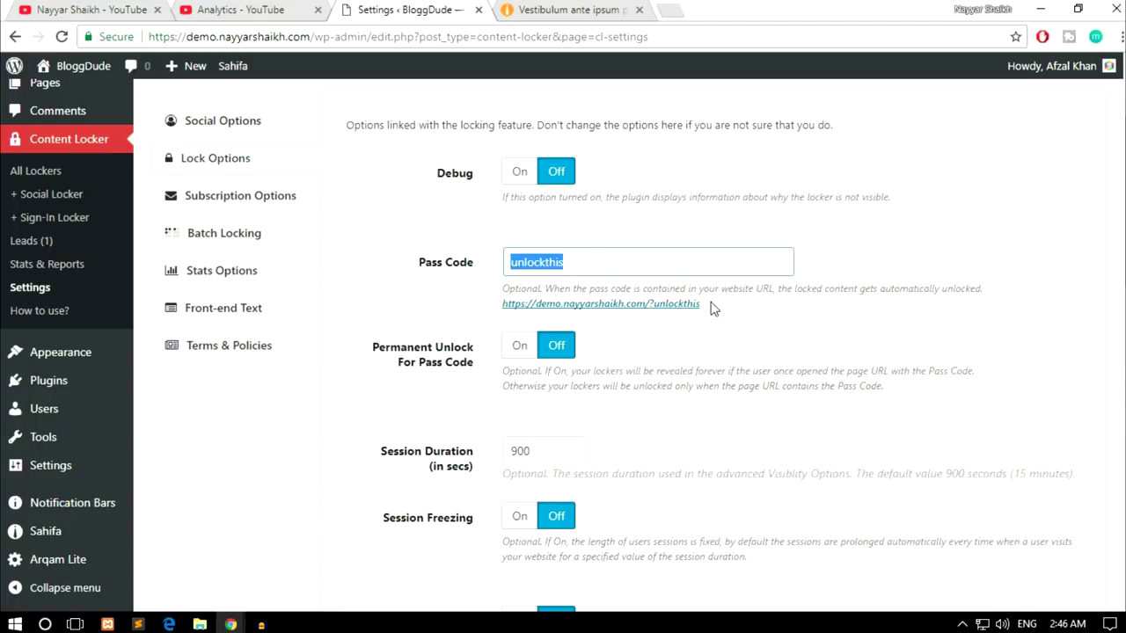
click(268, 574)
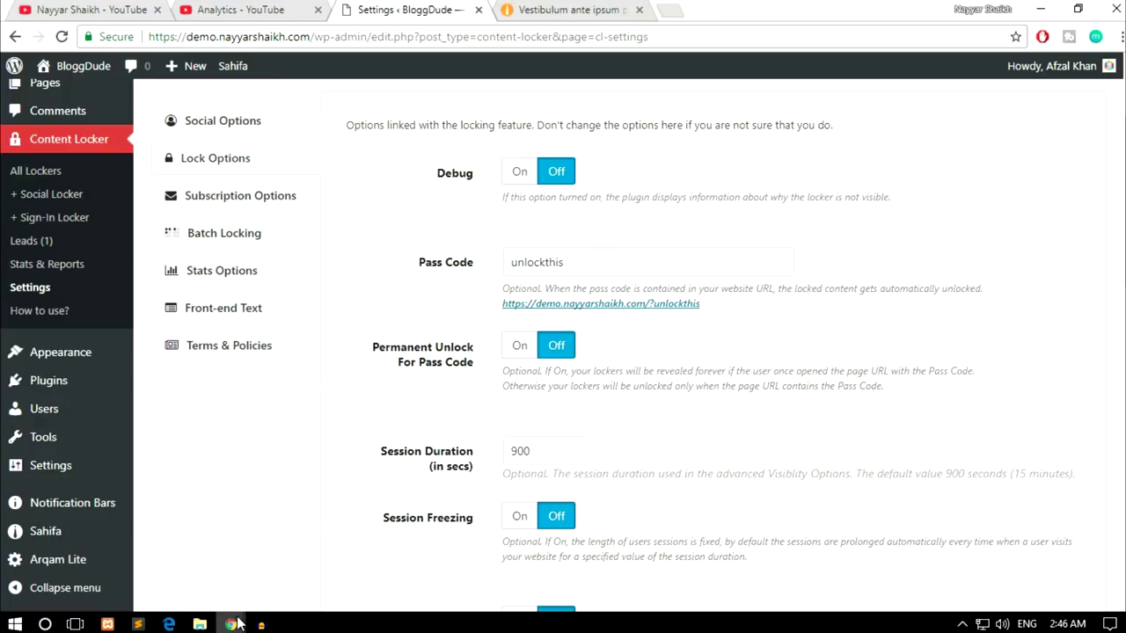
drag(621, 263, 449, 265)
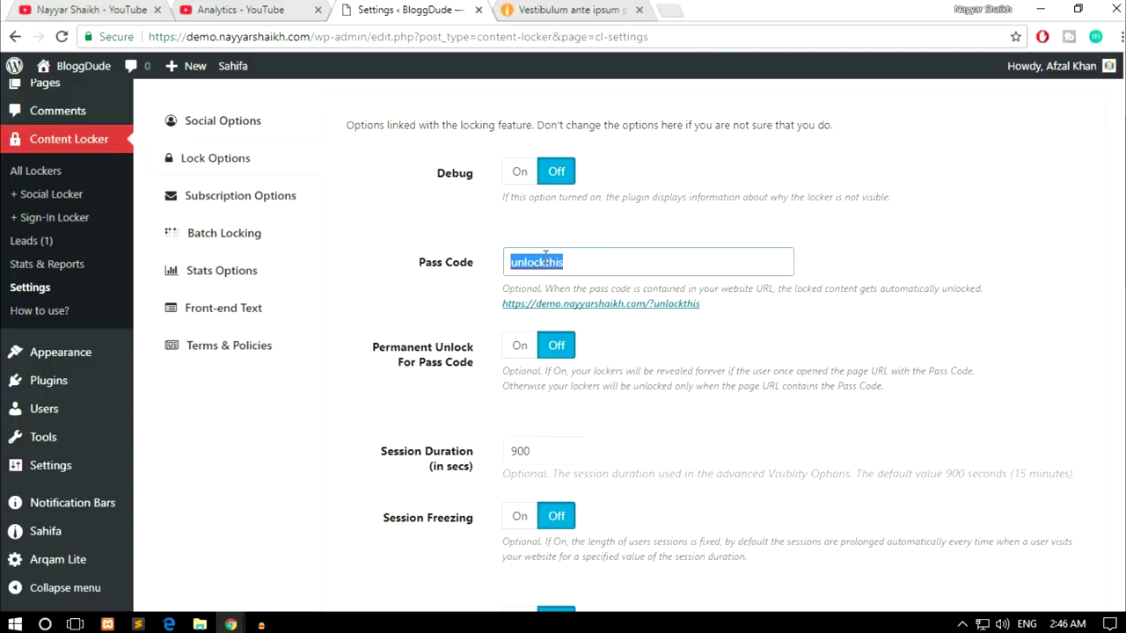
click(767, 319)
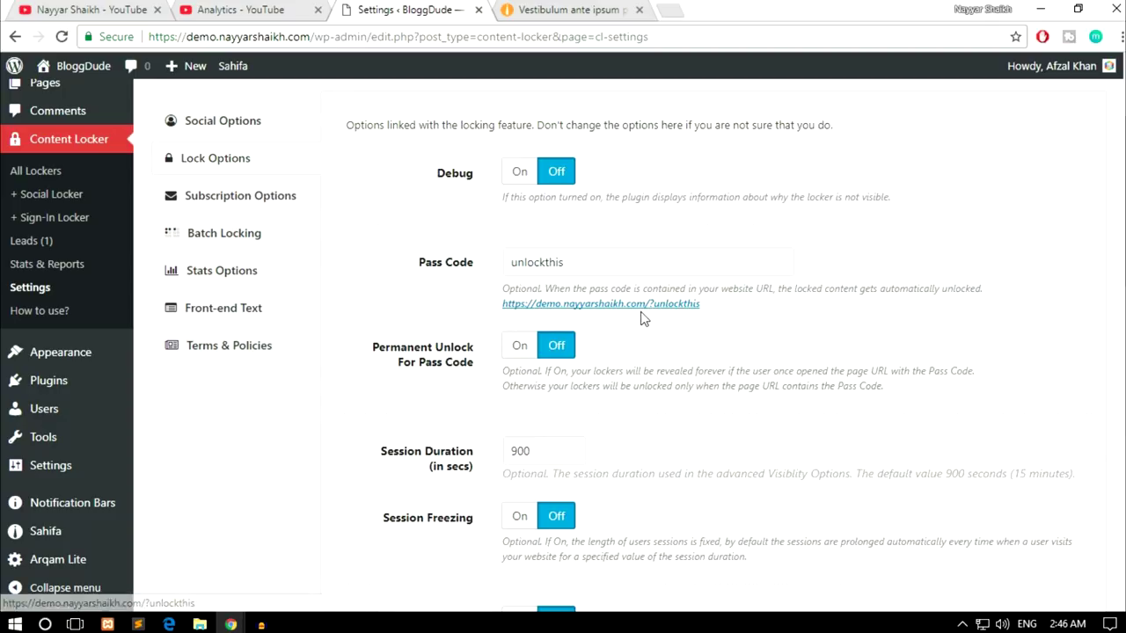
drag(575, 264, 463, 277)
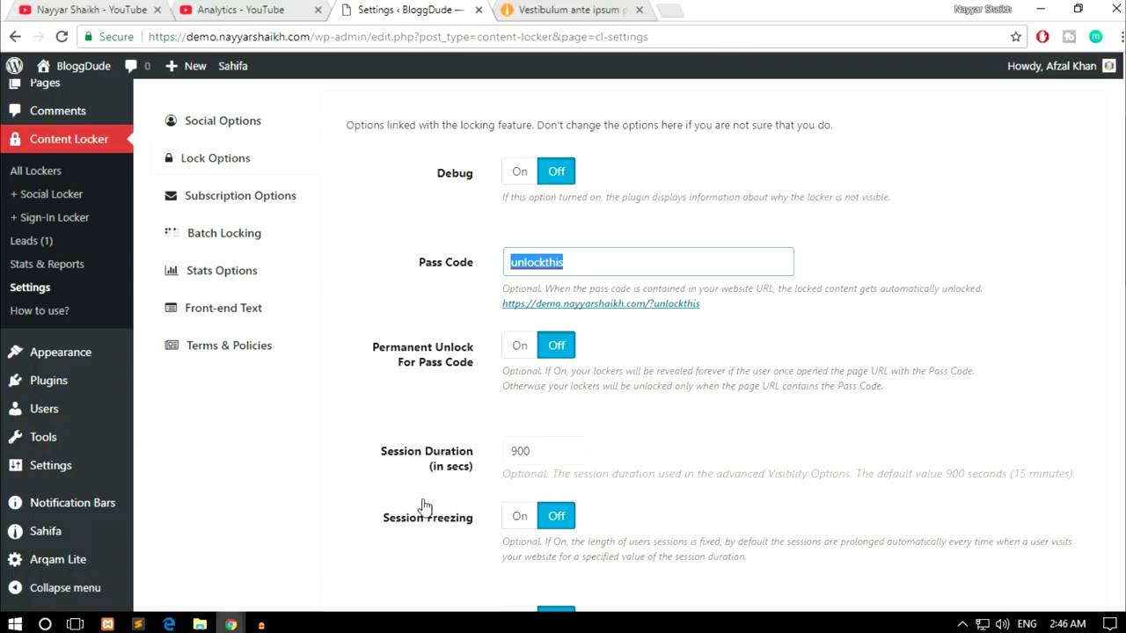
scroll(861, 424, down, 2)
scroll(861, 424, down, 10)
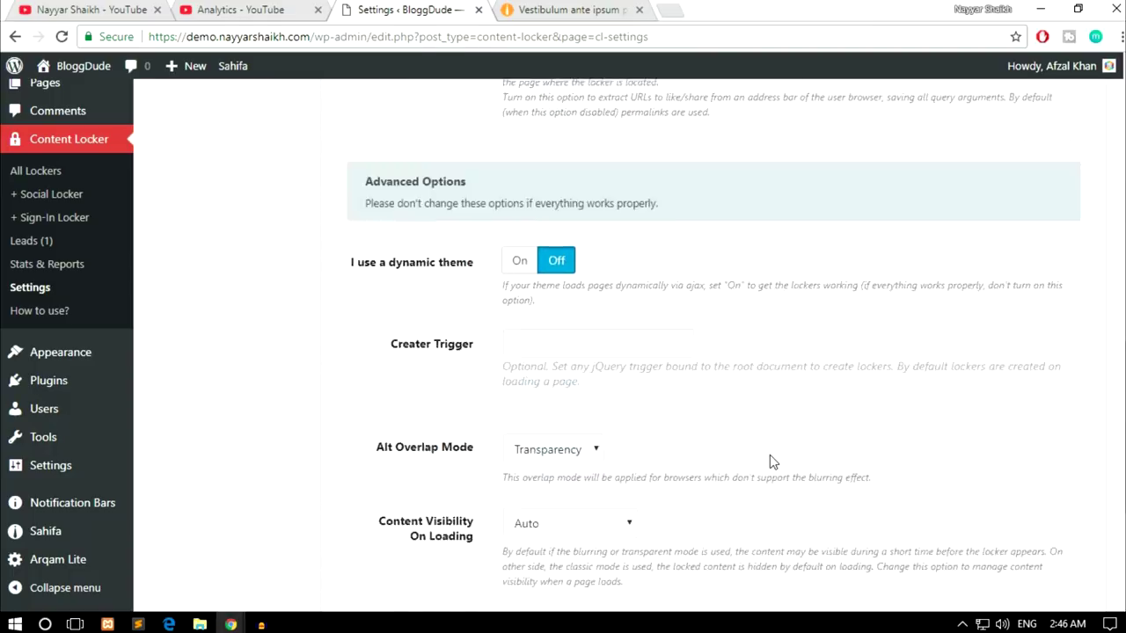
click(1059, 521)
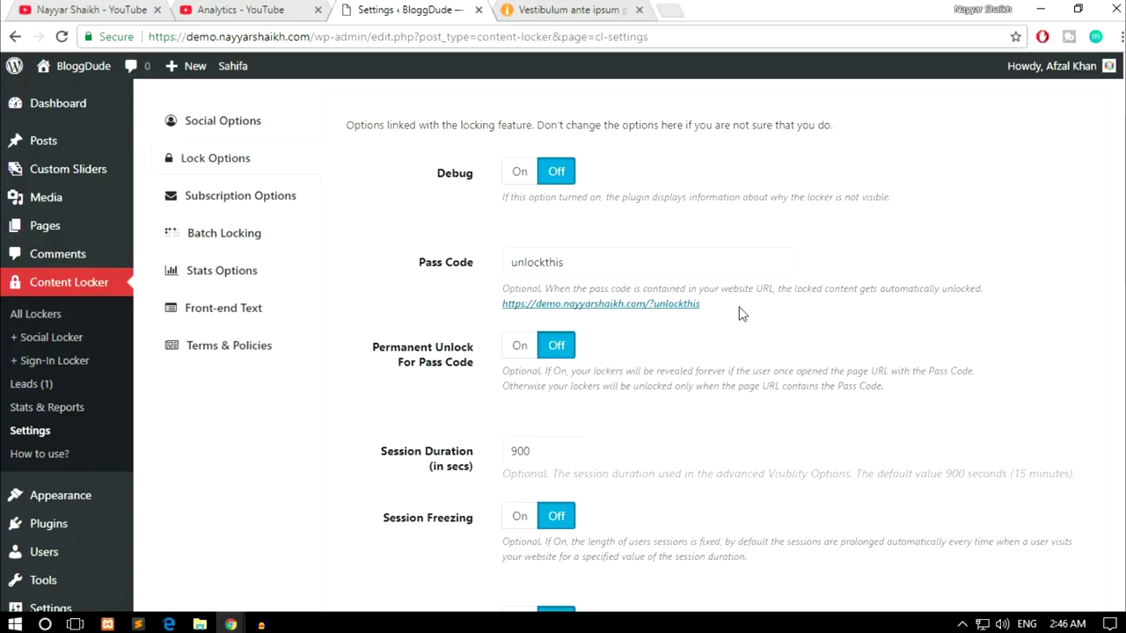
drag(702, 305, 648, 309)
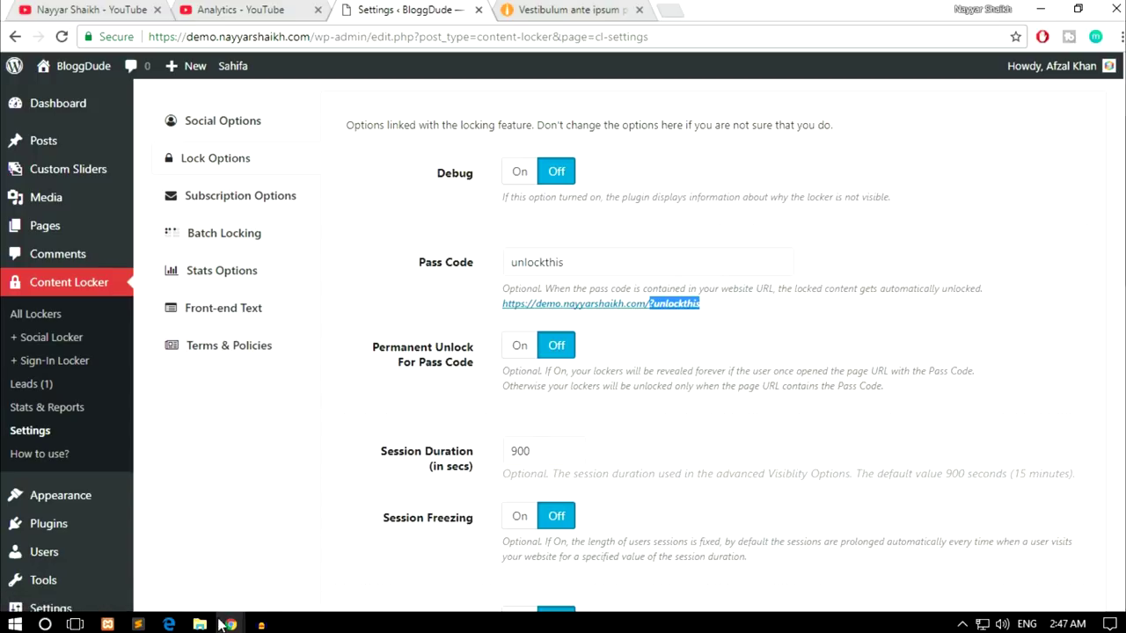
mouse_move(228, 624)
click(378, 532)
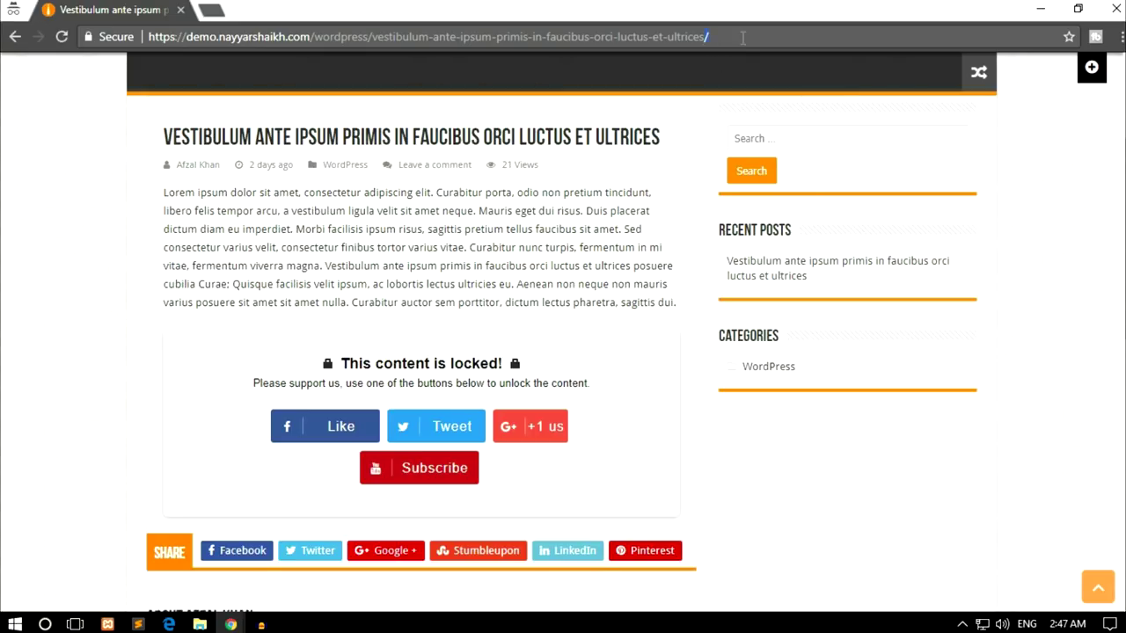
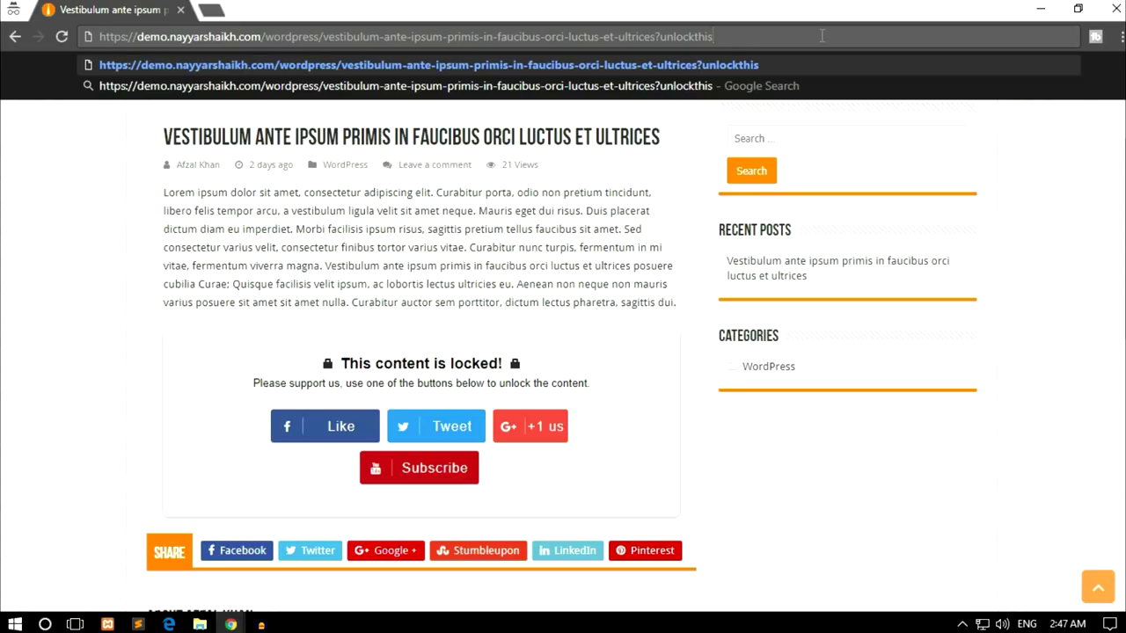
key(Return)
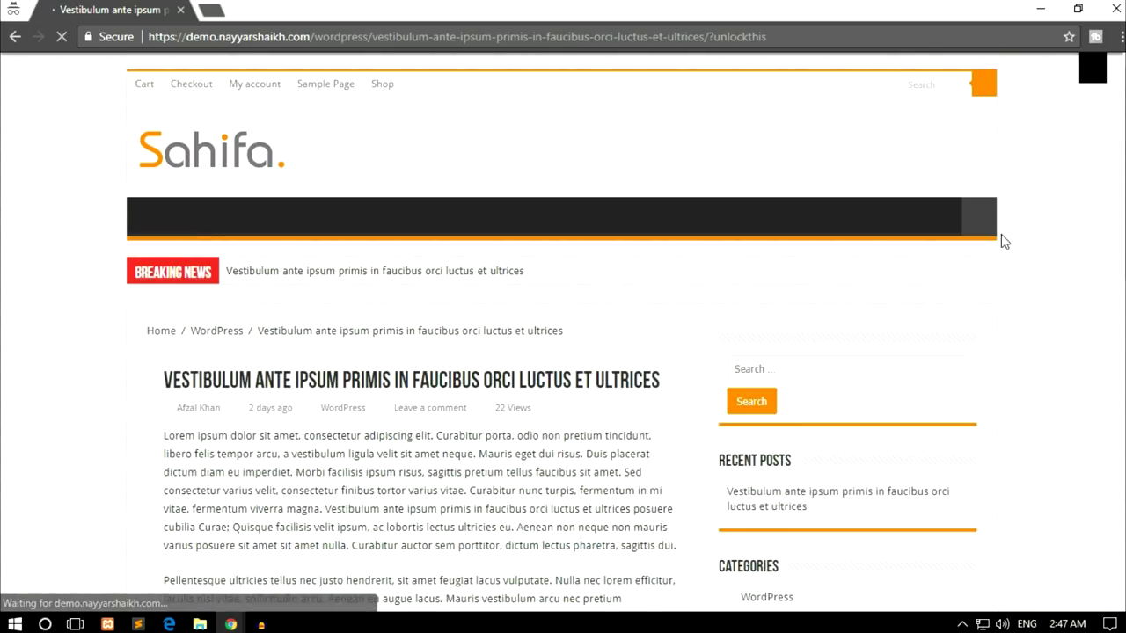
scroll(1064, 281, down, 1)
scroll(1065, 281, down, 2)
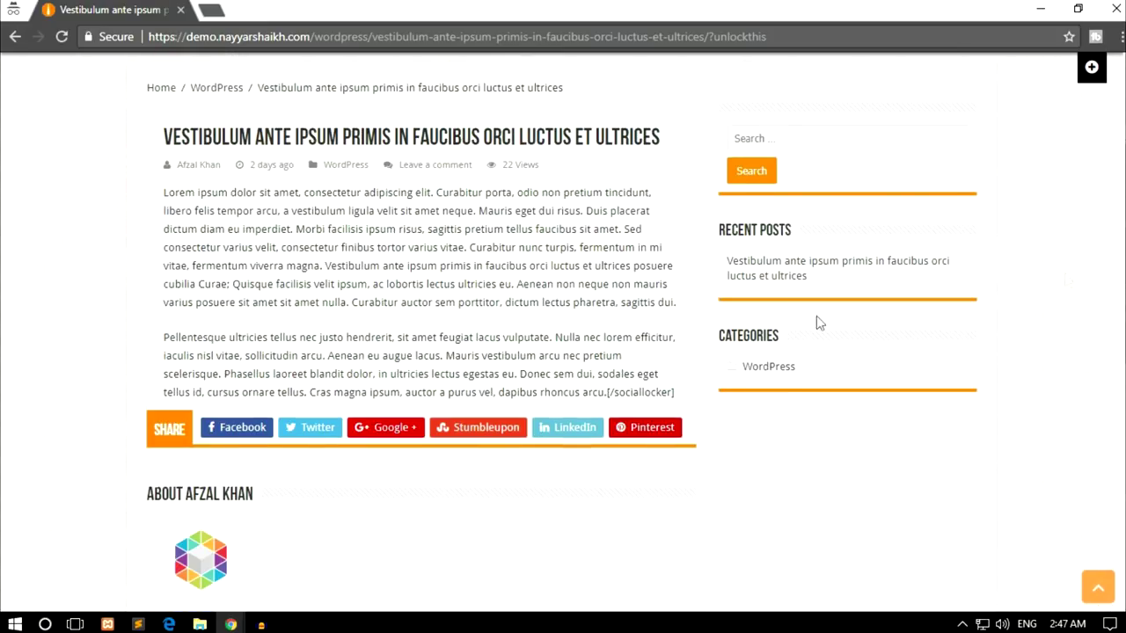
drag(164, 336, 674, 390)
drag(778, 37, 717, 42)
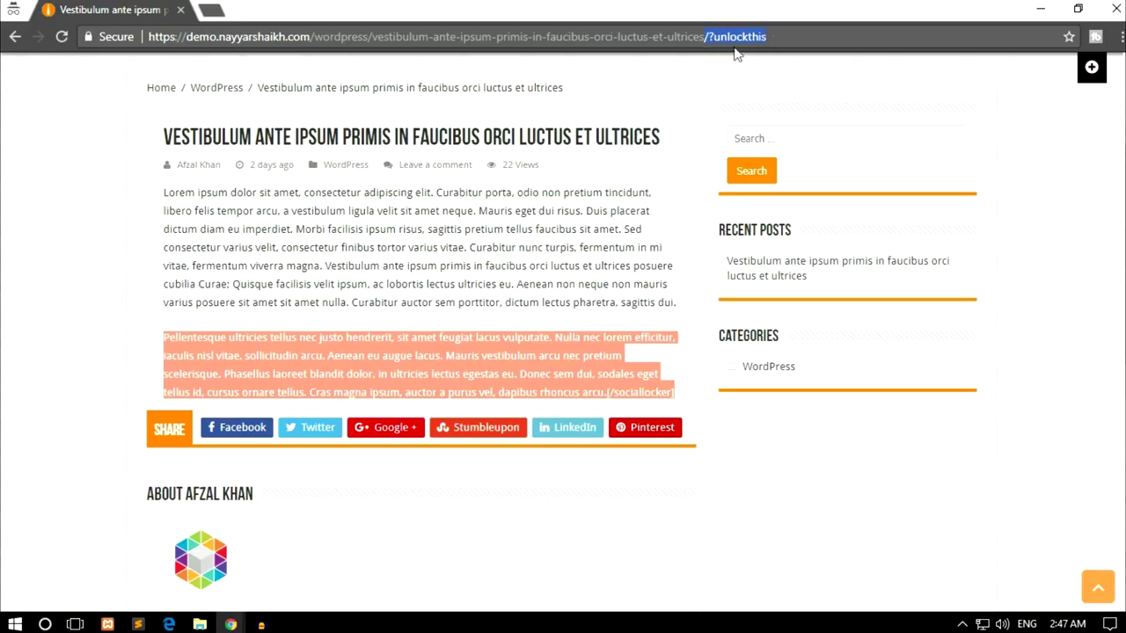
mouse_move(230, 624)
click(180, 563)
scroll(970, 283, down, 3)
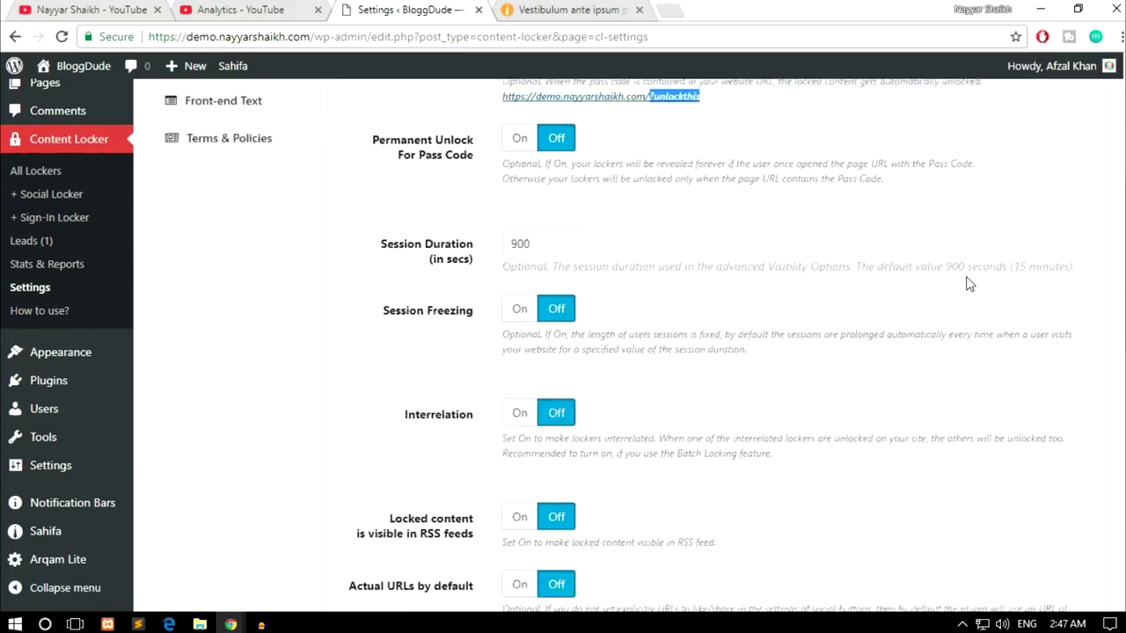
scroll(844, 260, up, 1)
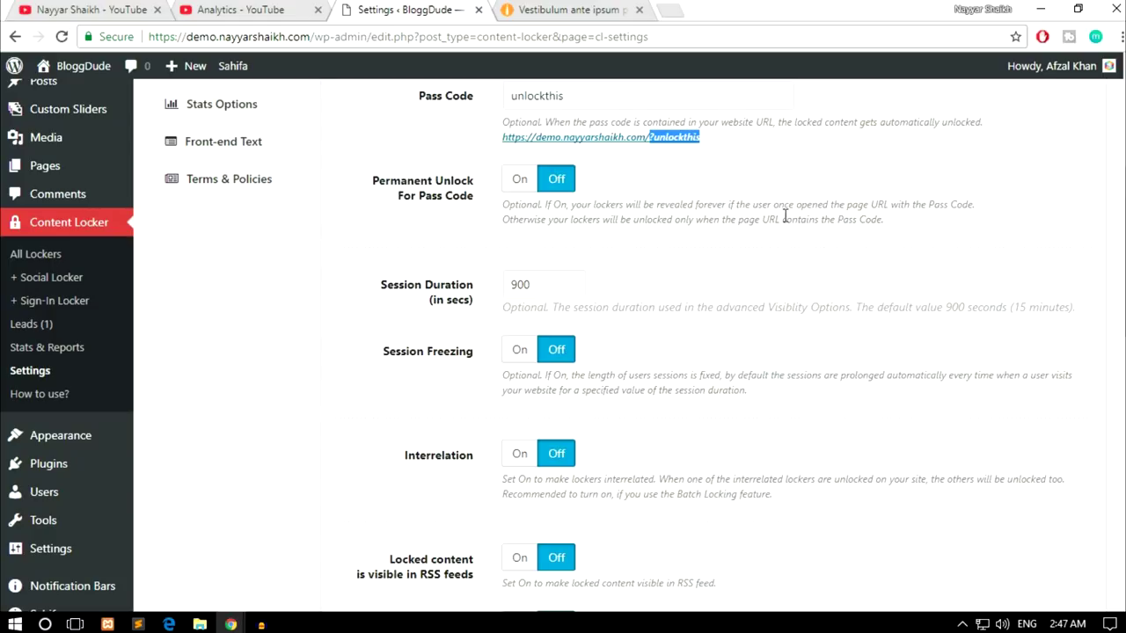
scroll(761, 239, up, 1)
click(467, 190)
click(824, 237)
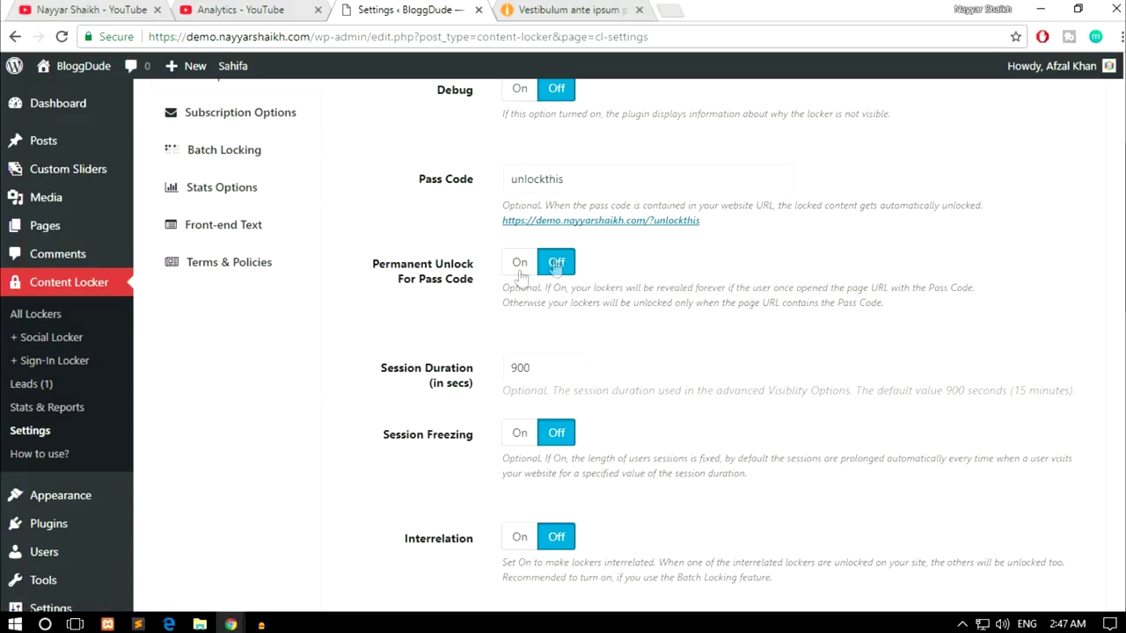
Step: Look over the unlocked post once more, then return to the Content Locker settings
mouse_move(230, 625)
click(284, 586)
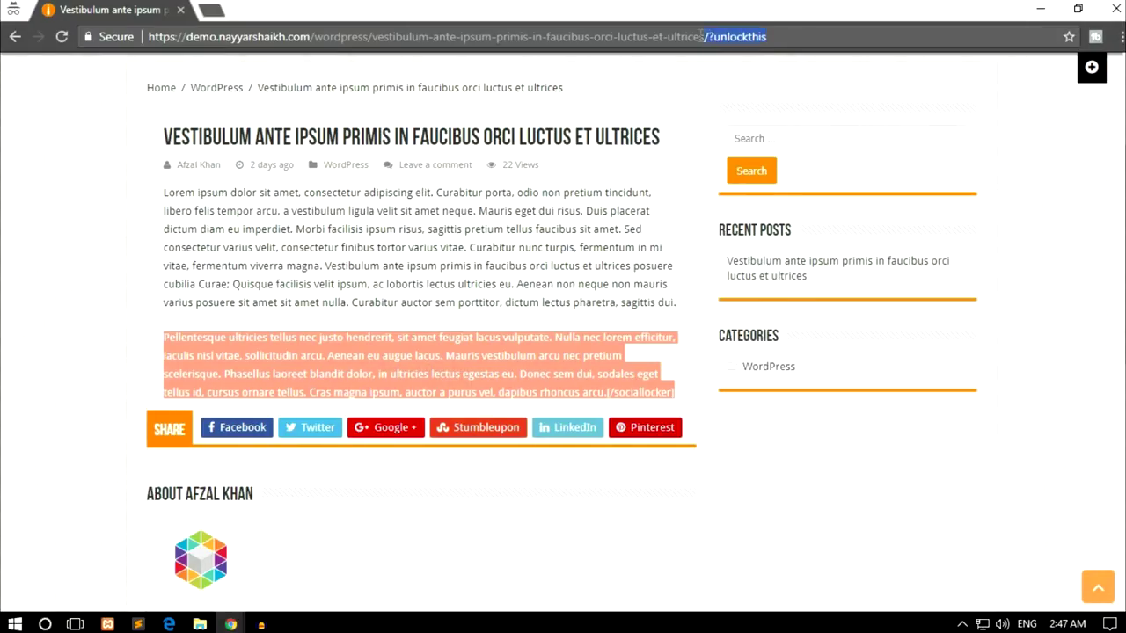
scroll(613, 206, up, 3)
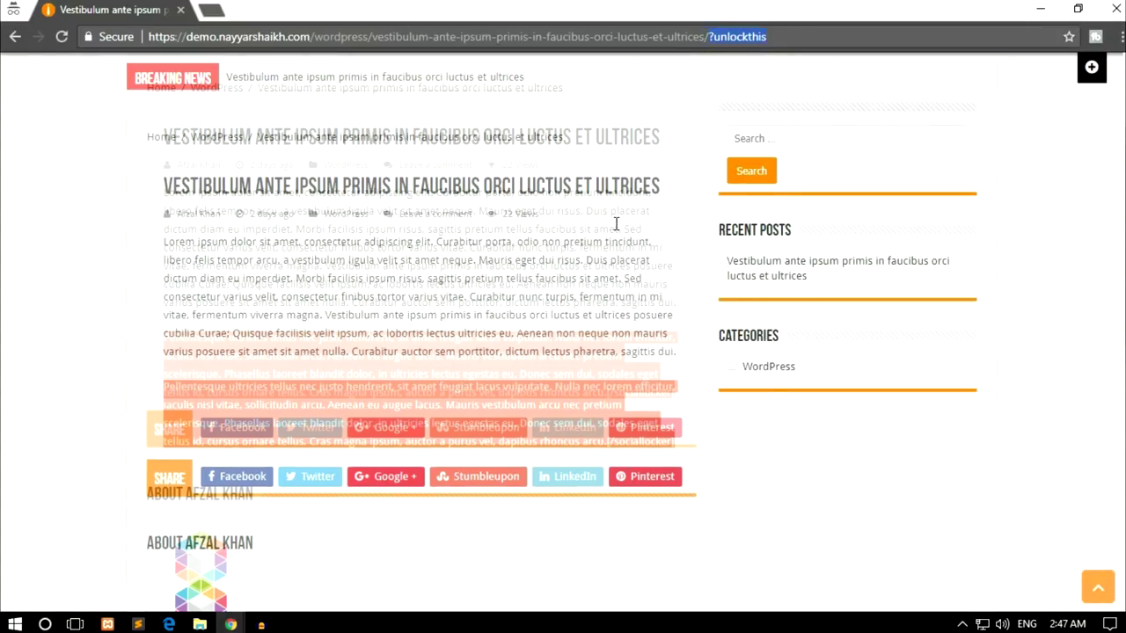
scroll(532, 266, down, 4)
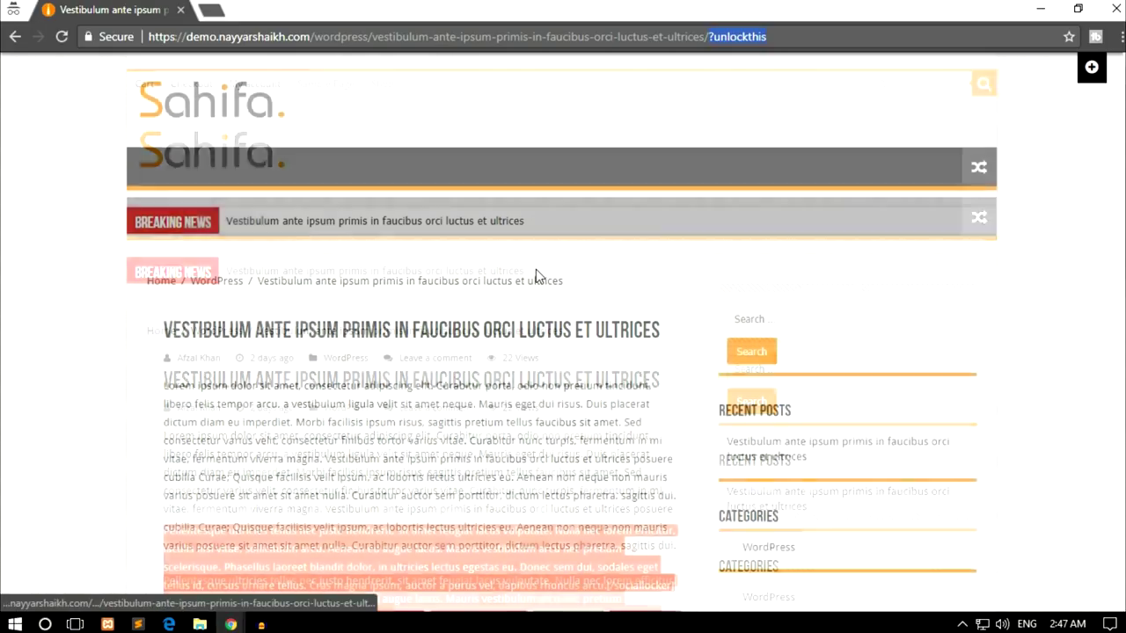
scroll(612, 252, up, 1)
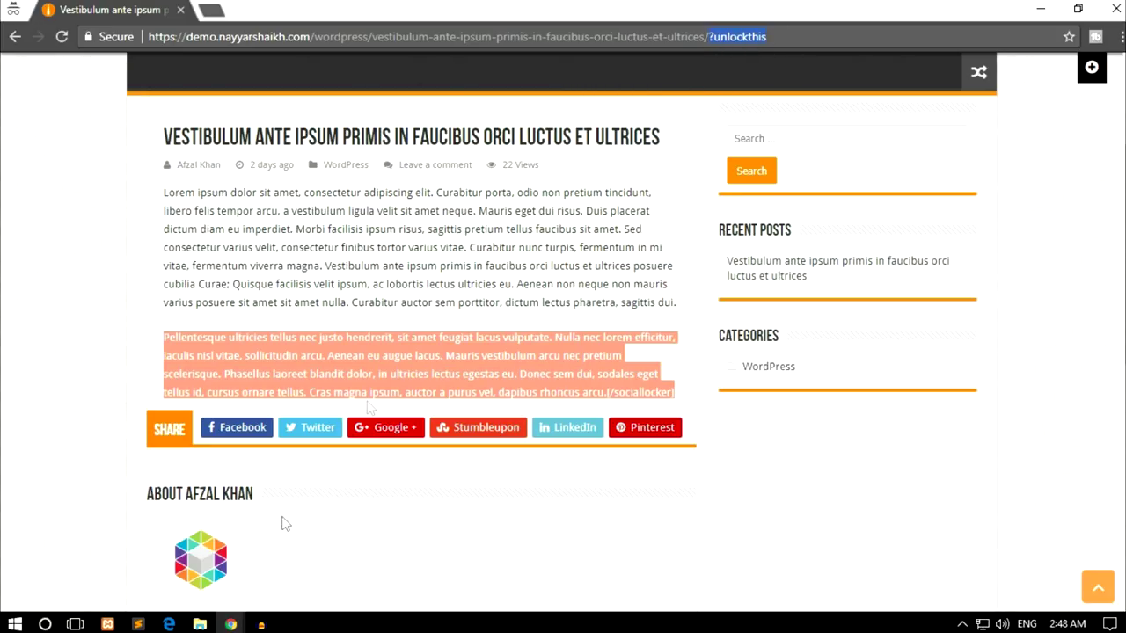
click(231, 624)
click(208, 583)
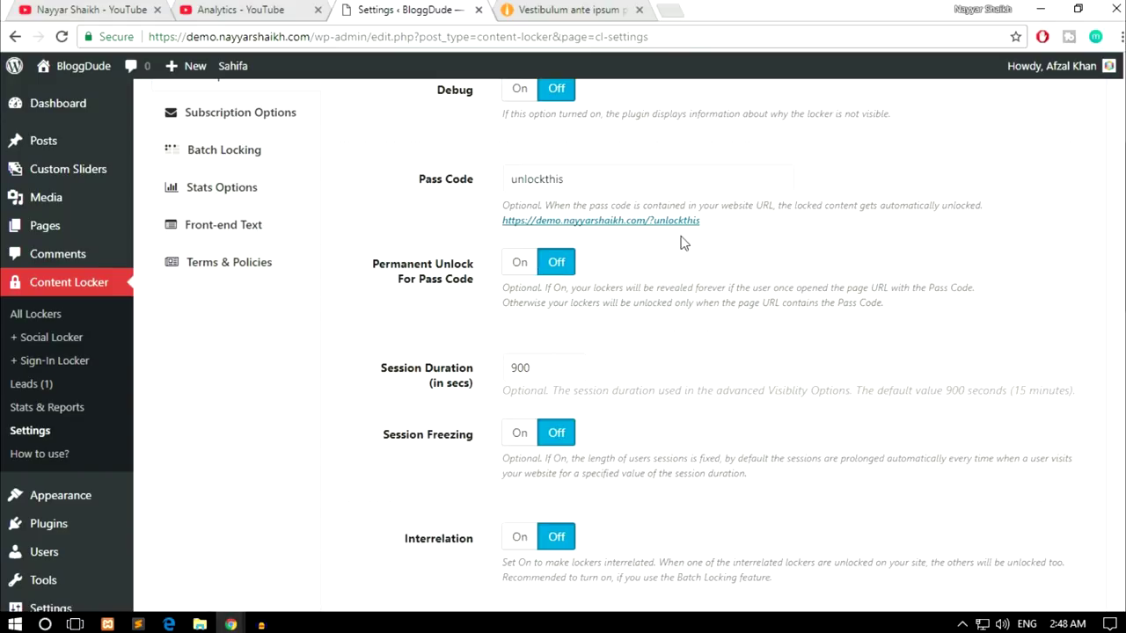
double_click(524, 178)
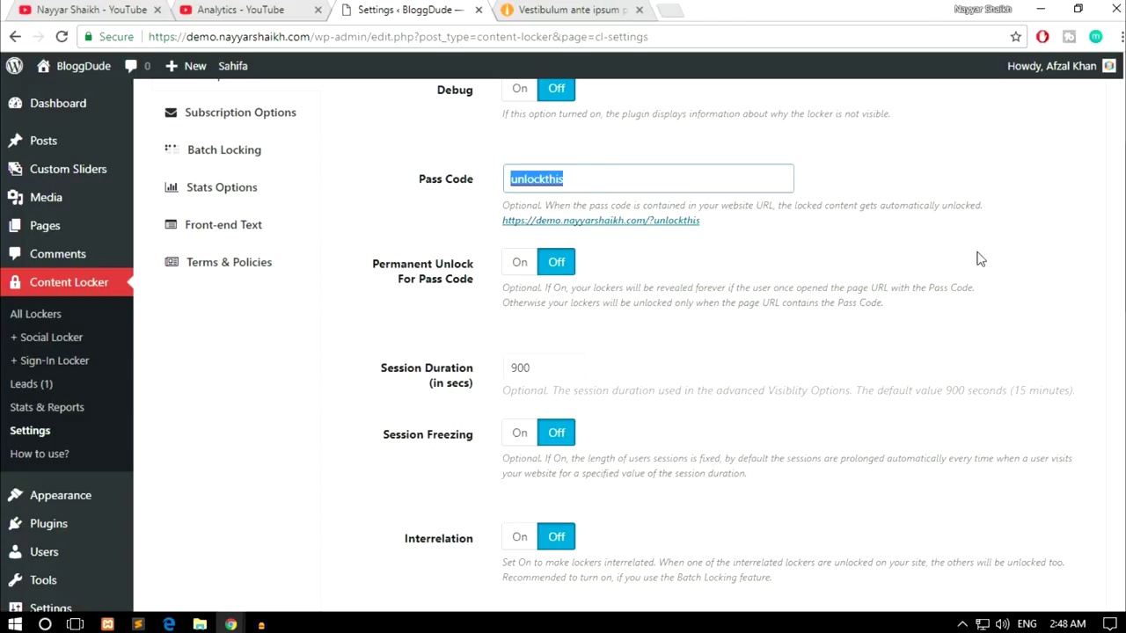
scroll(909, 280, down, 2)
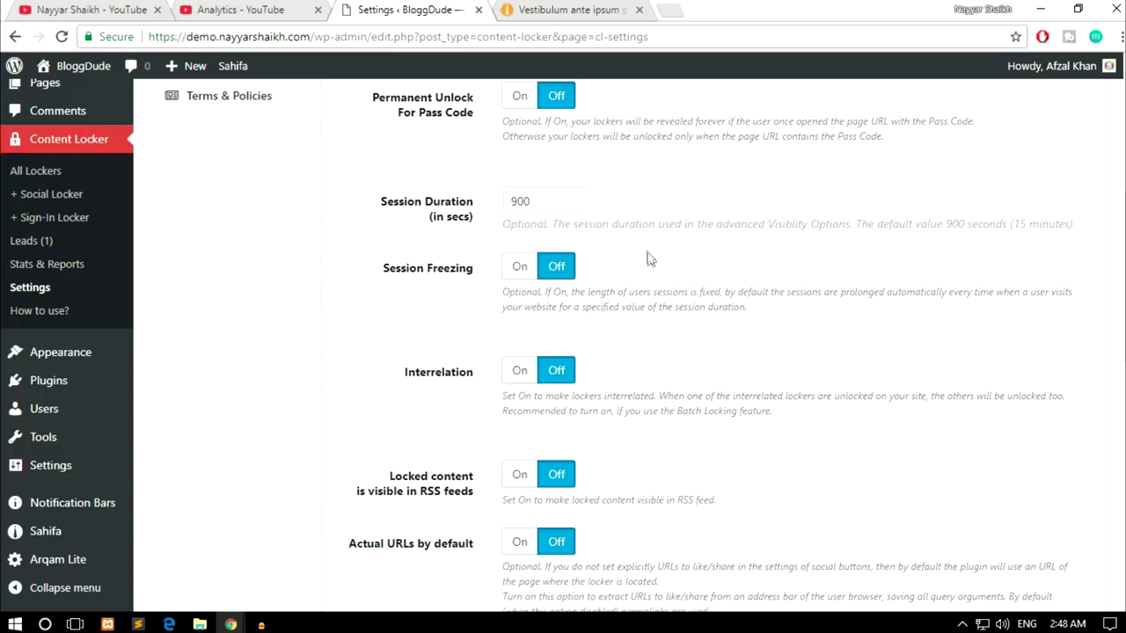
double_click(508, 207)
drag(1088, 229, 1001, 227)
click(981, 227)
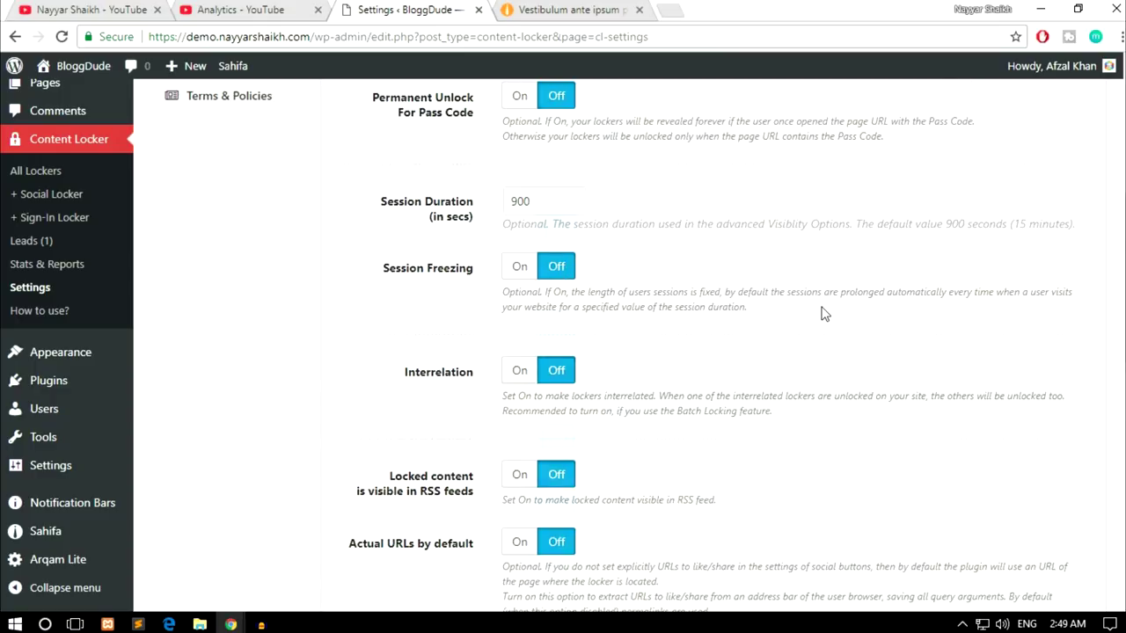
Step: Leave Advanced Options at their defaults and save the lock settings
scroll(824, 314, down, 2)
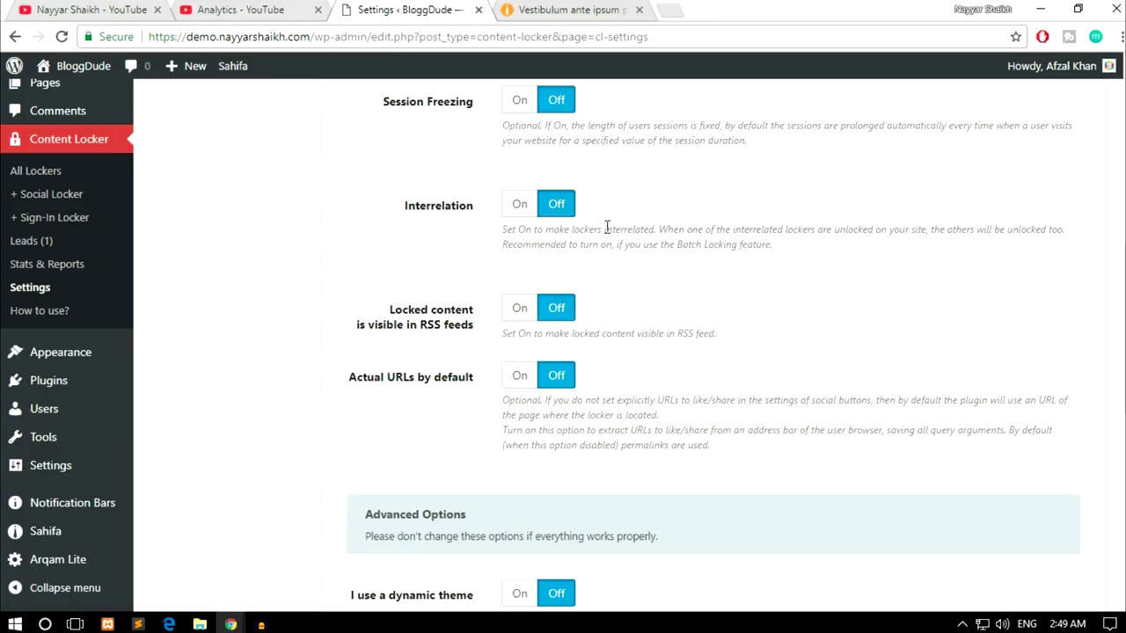
scroll(823, 290, down, 2)
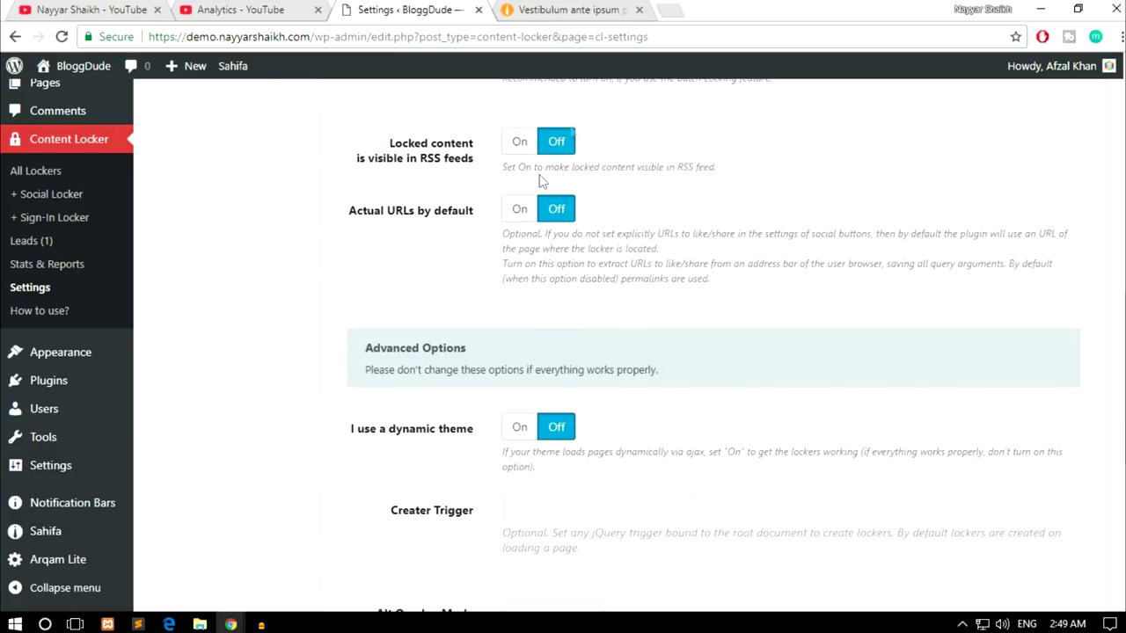
scroll(716, 331, down, 2)
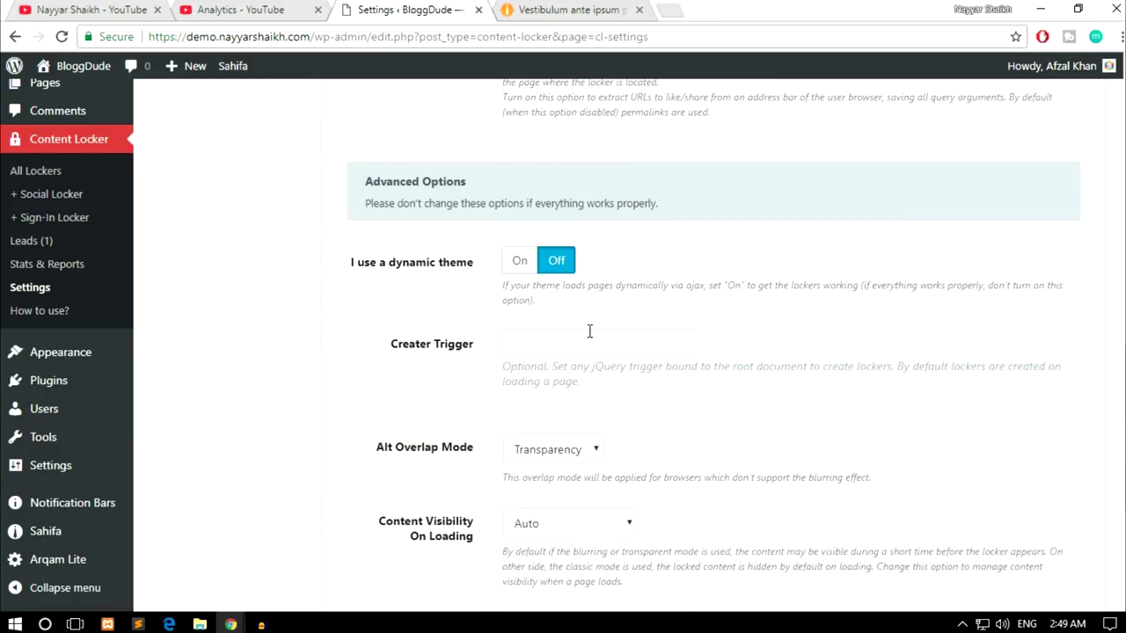
drag(359, 187, 493, 202)
click(717, 237)
scroll(680, 279, down, 3)
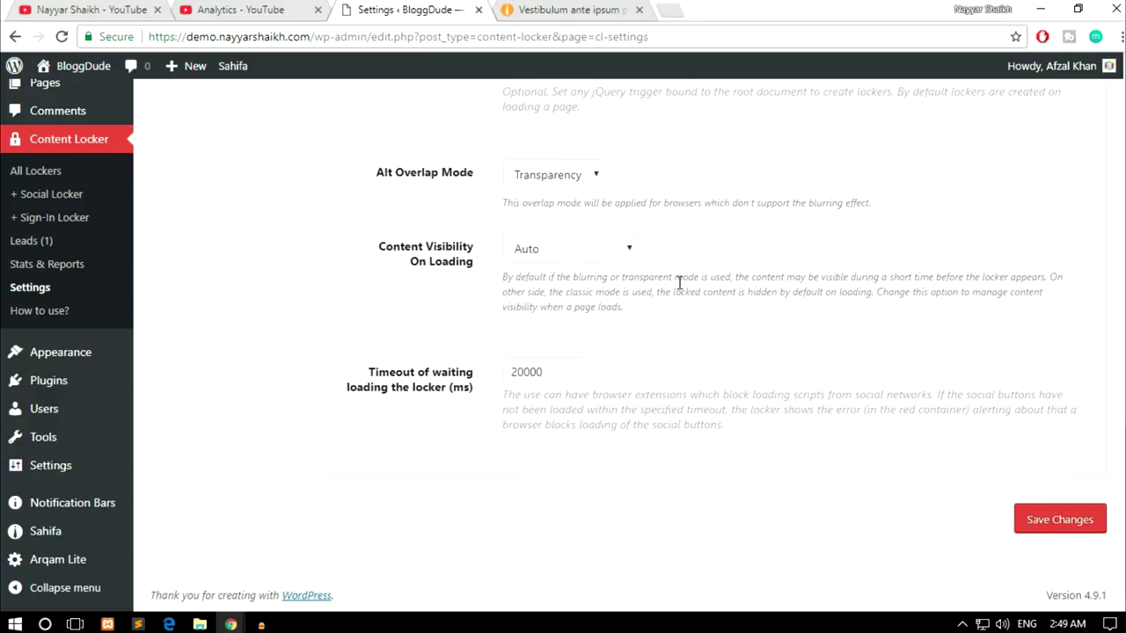
click(1073, 525)
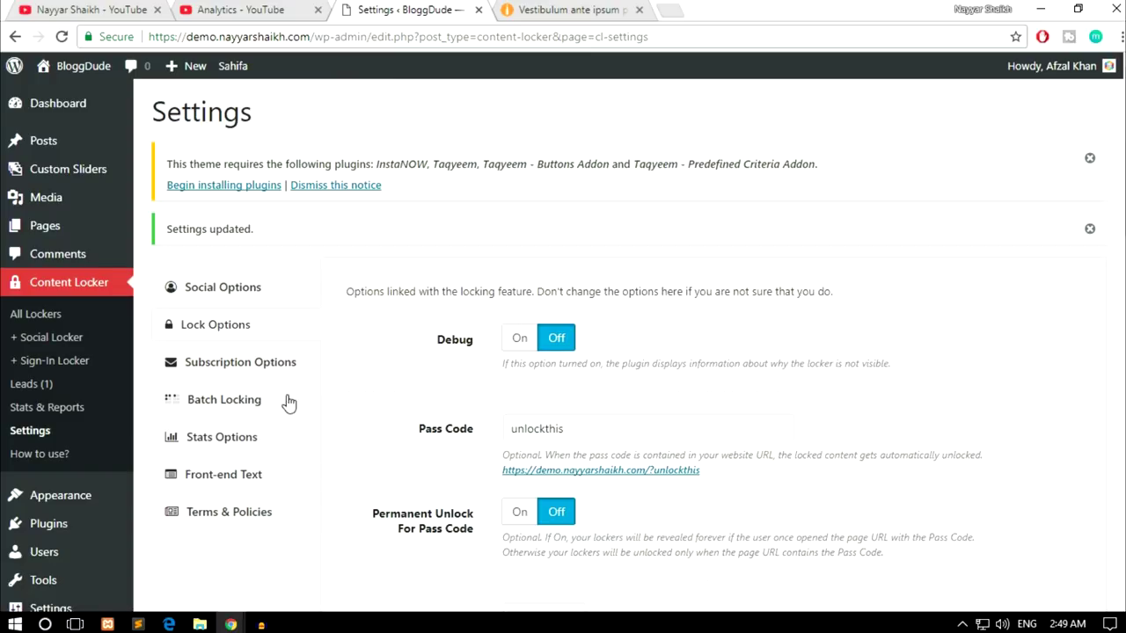
Step: Open Subscription Options and keep Database as the Default List for subscriber e-mails
click(260, 371)
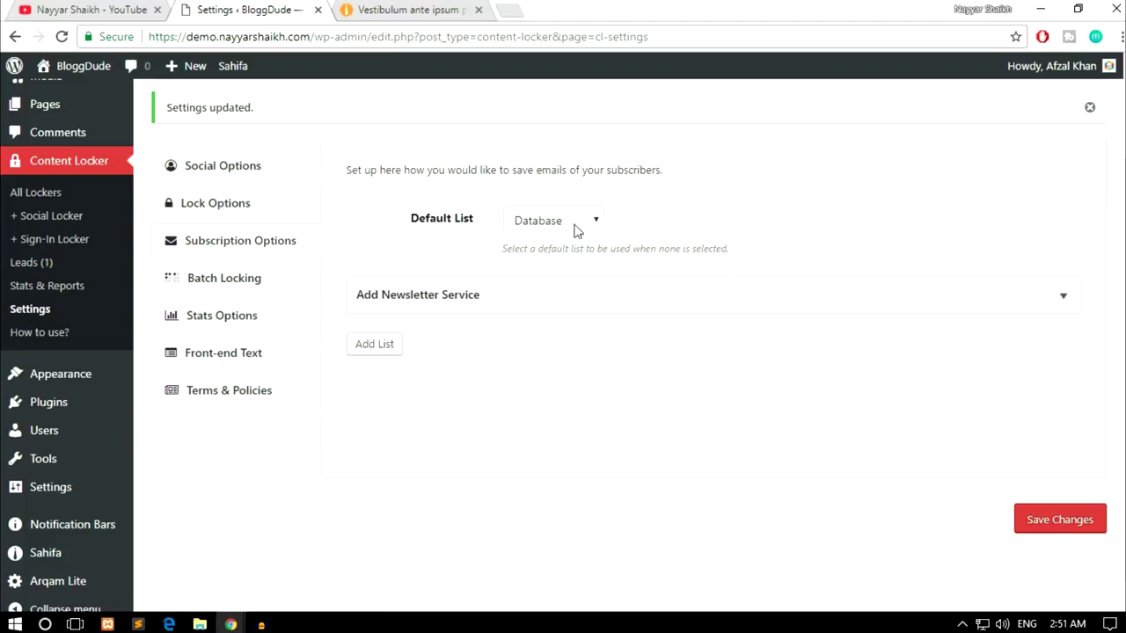
click(533, 232)
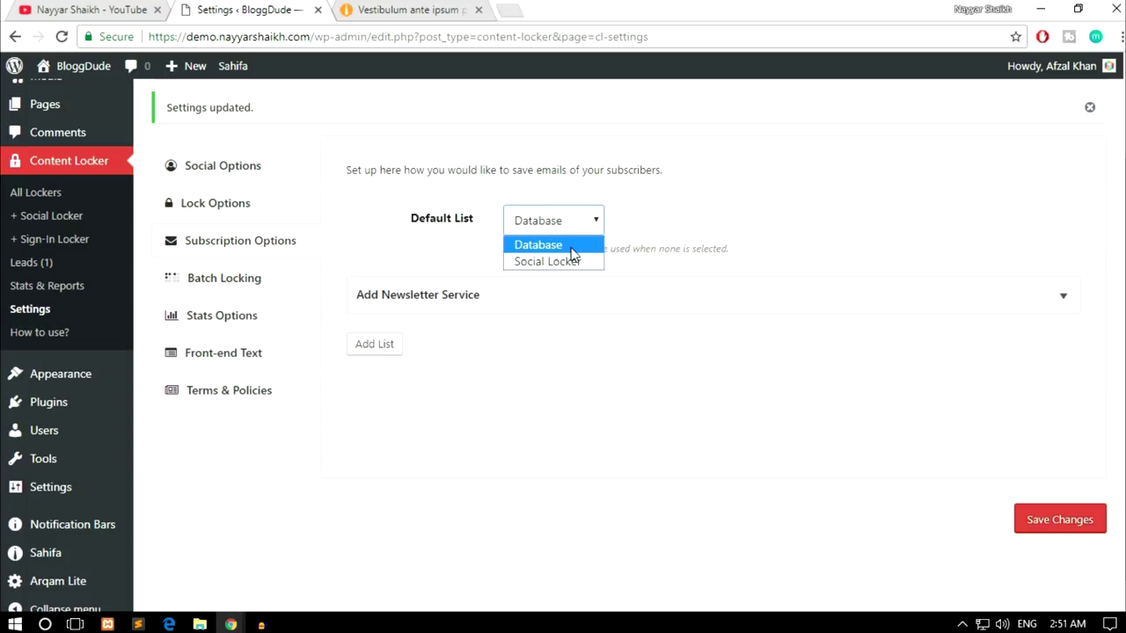
click(570, 252)
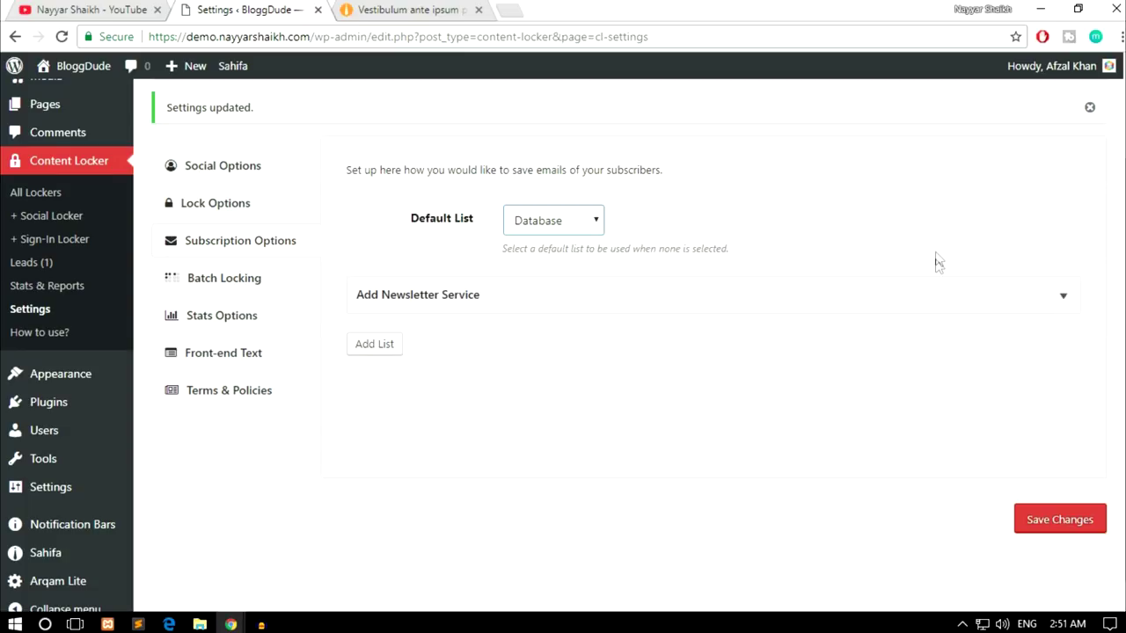
Step: Check the unlocked post in the other window, then return to the Content Locker settings
scroll(769, 371, down, 1)
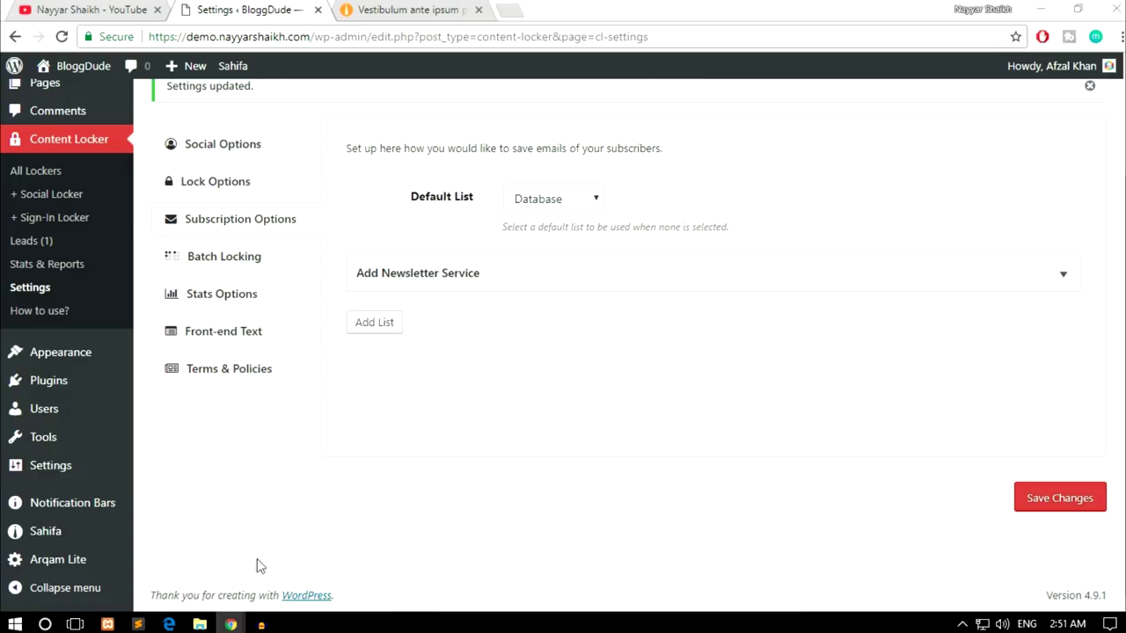
mouse_move(230, 623)
click(329, 563)
click(503, 342)
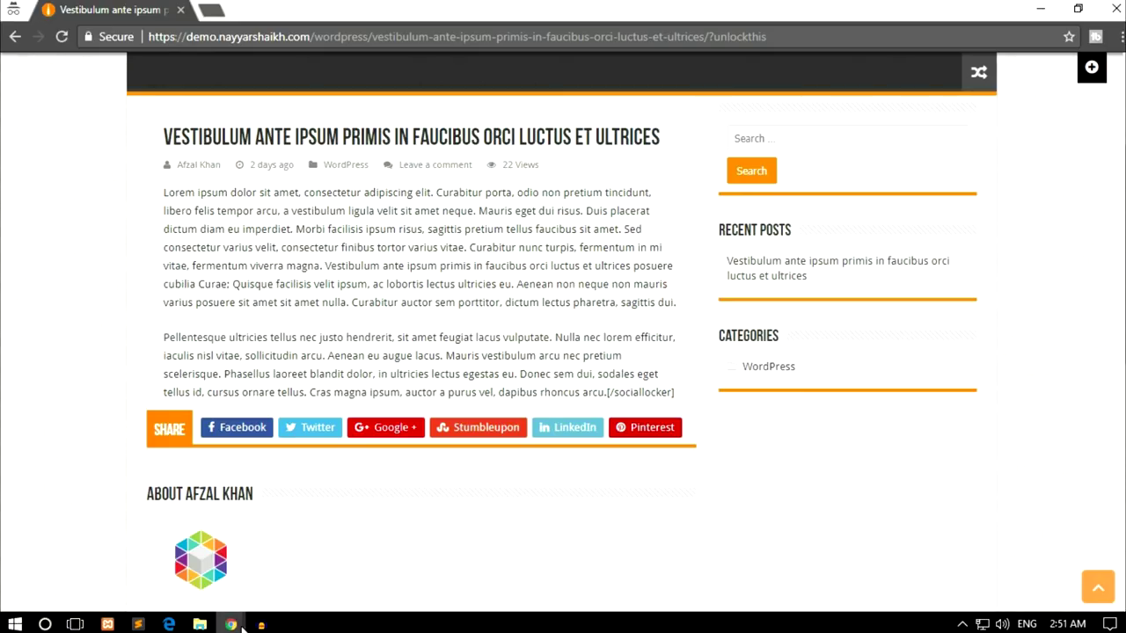
mouse_move(231, 623)
click(159, 572)
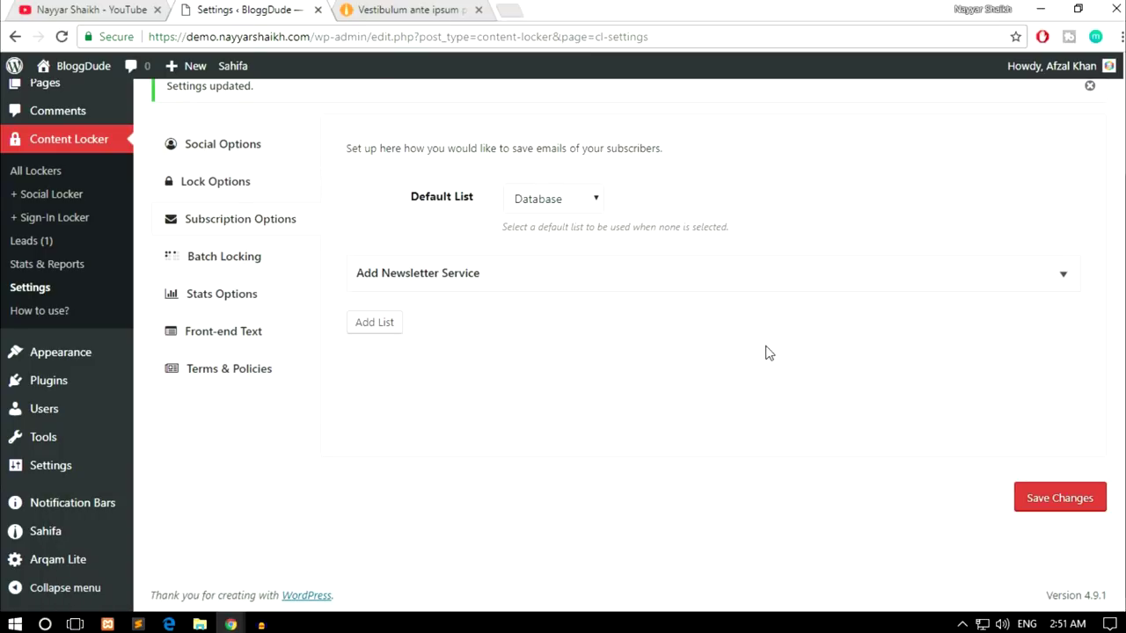
scroll(766, 349, up, 2)
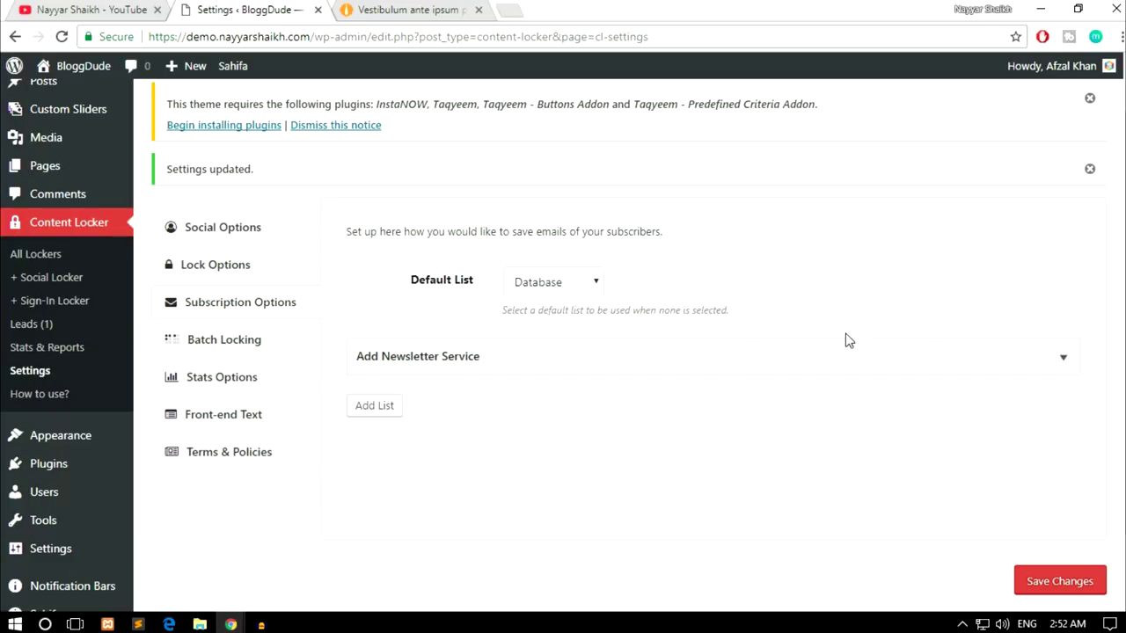
Step: Expand Add Newsletter Service, keep MailChimp as the mailing service and focus the API Key field
click(1060, 359)
scroll(1088, 364, down, 2)
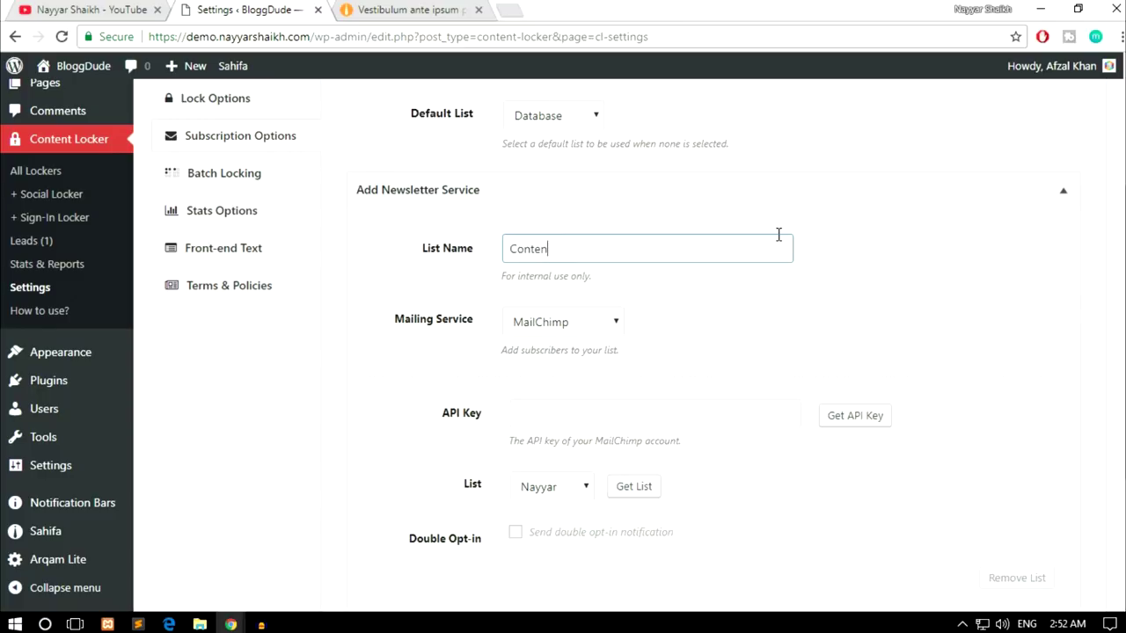
scroll(833, 324, down, 1)
click(567, 249)
click(576, 375)
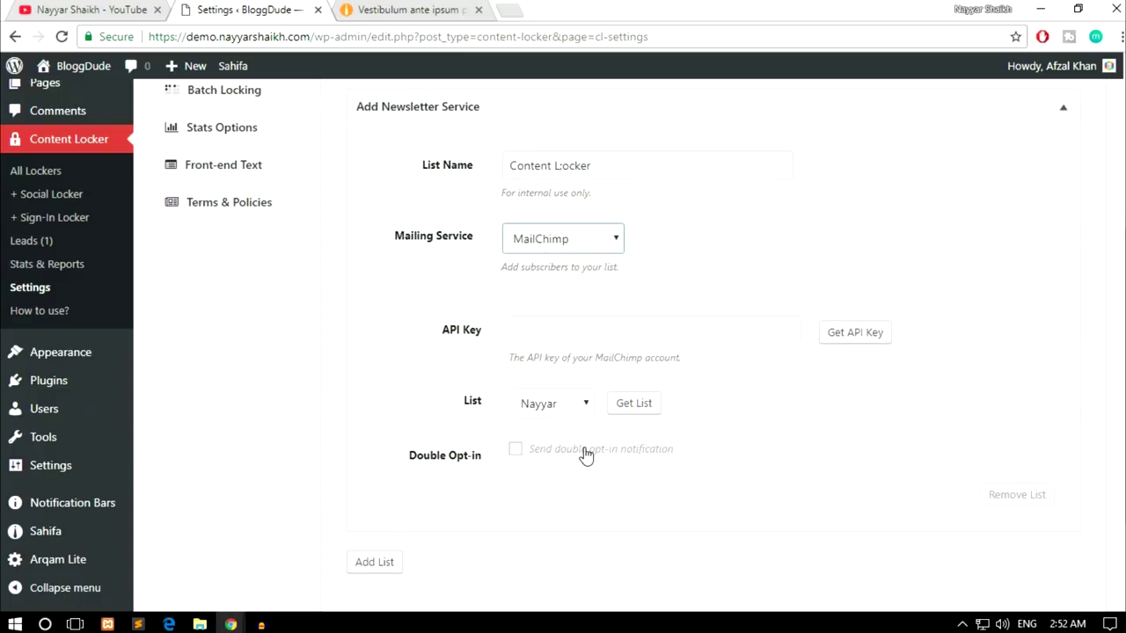
click(570, 326)
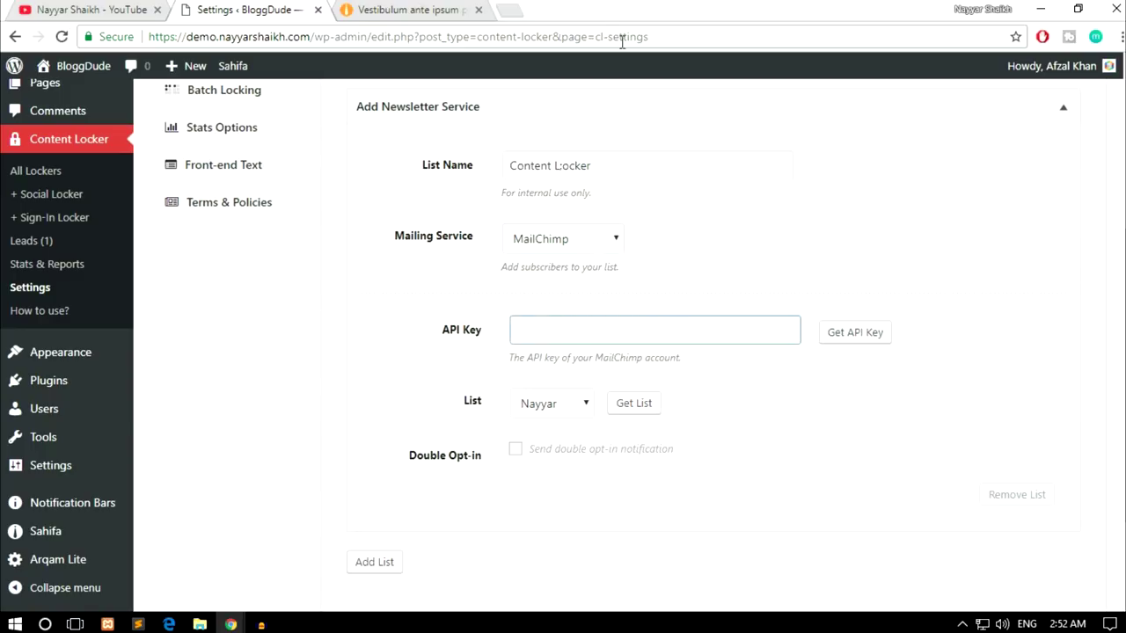
Step: Load mailchimp.com in a new browser tab
click(517, 8)
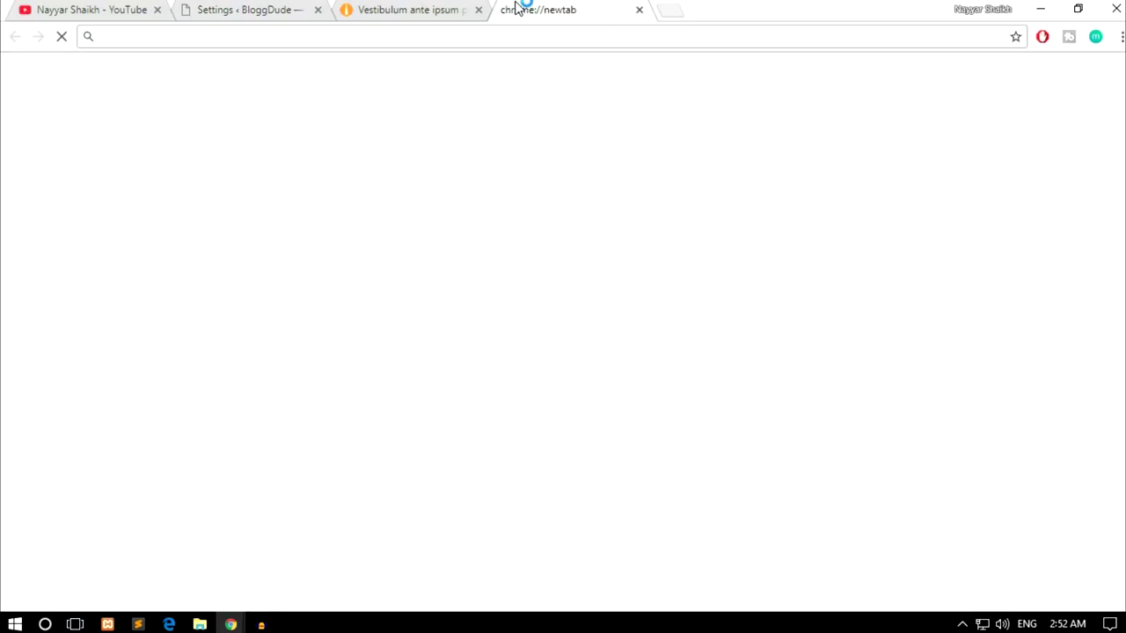
text(mailchimp.com)
key(Return)
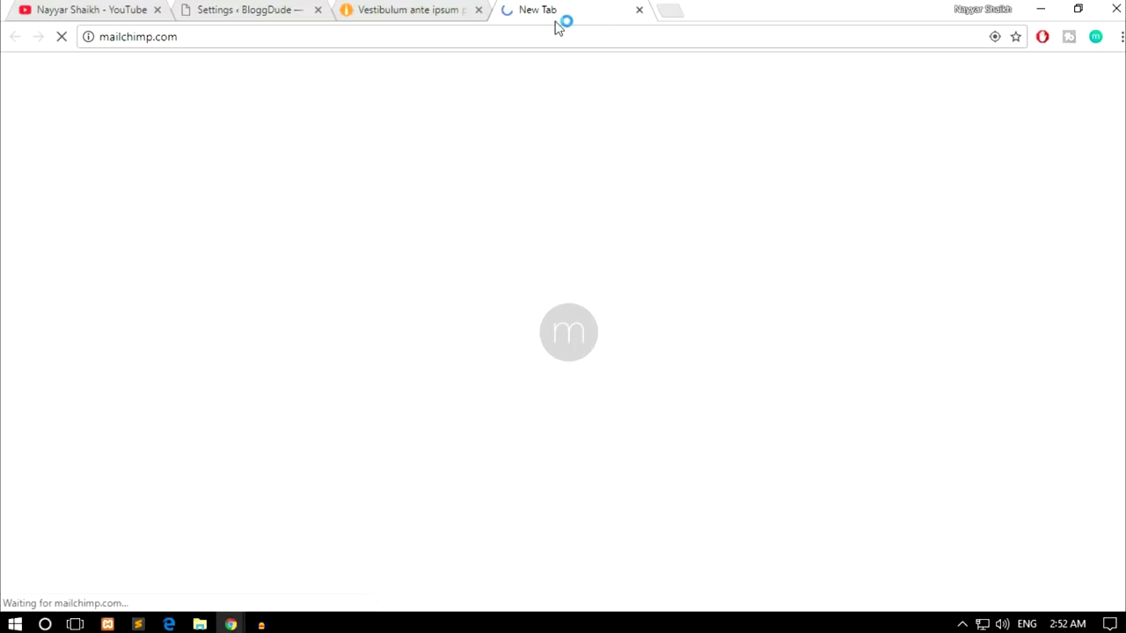
Step: On the YouTube channel page, page twice through the uploads to the Free Email Marketing MailChimp tutorial
click(116, 9)
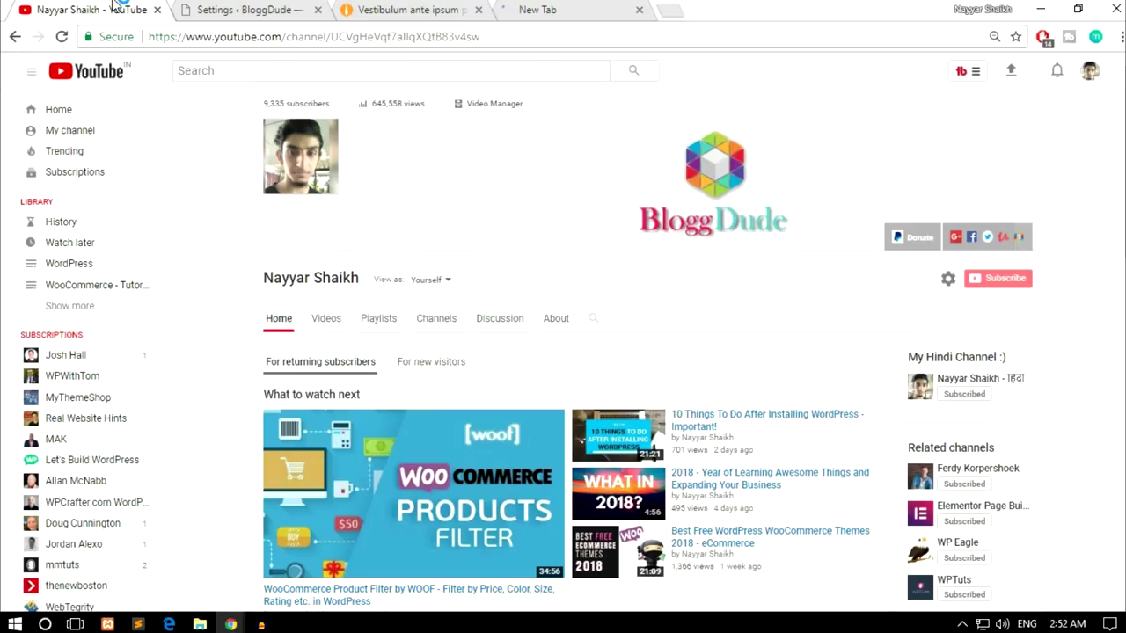
scroll(495, 171, down, 5)
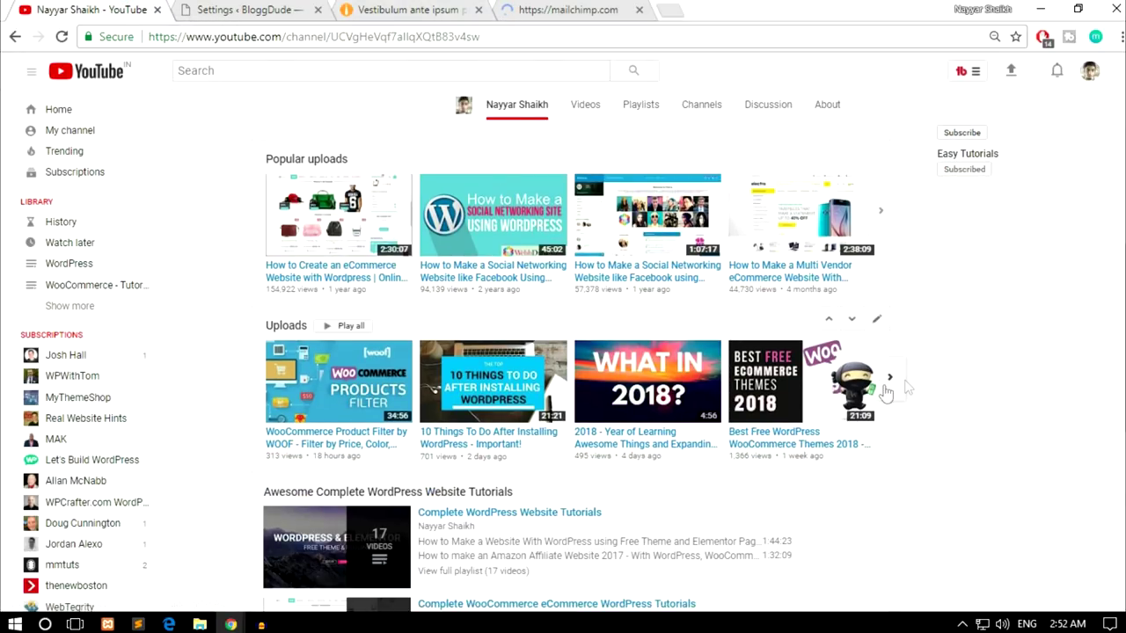
click(890, 382)
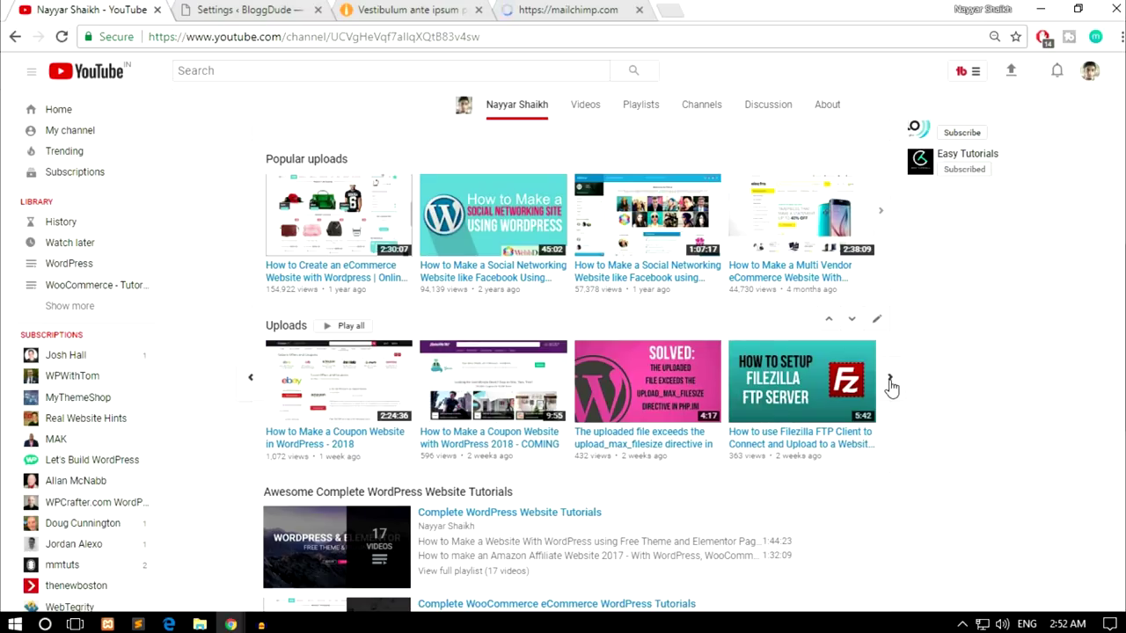
click(890, 382)
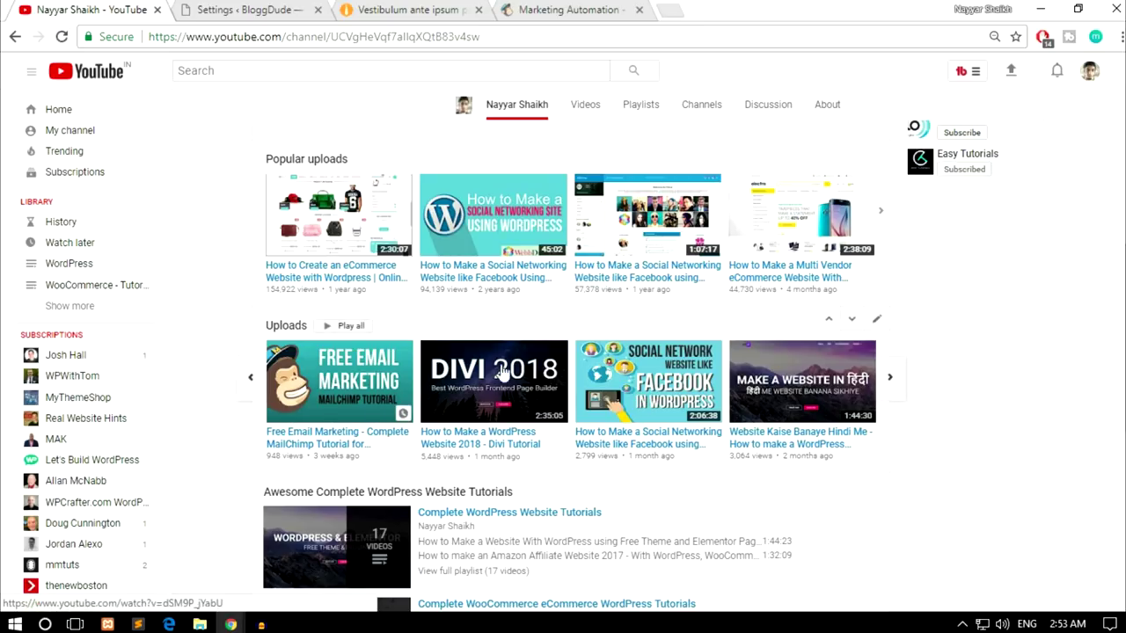
Step: Log in to MailChimp and go to the Account page
click(563, 7)
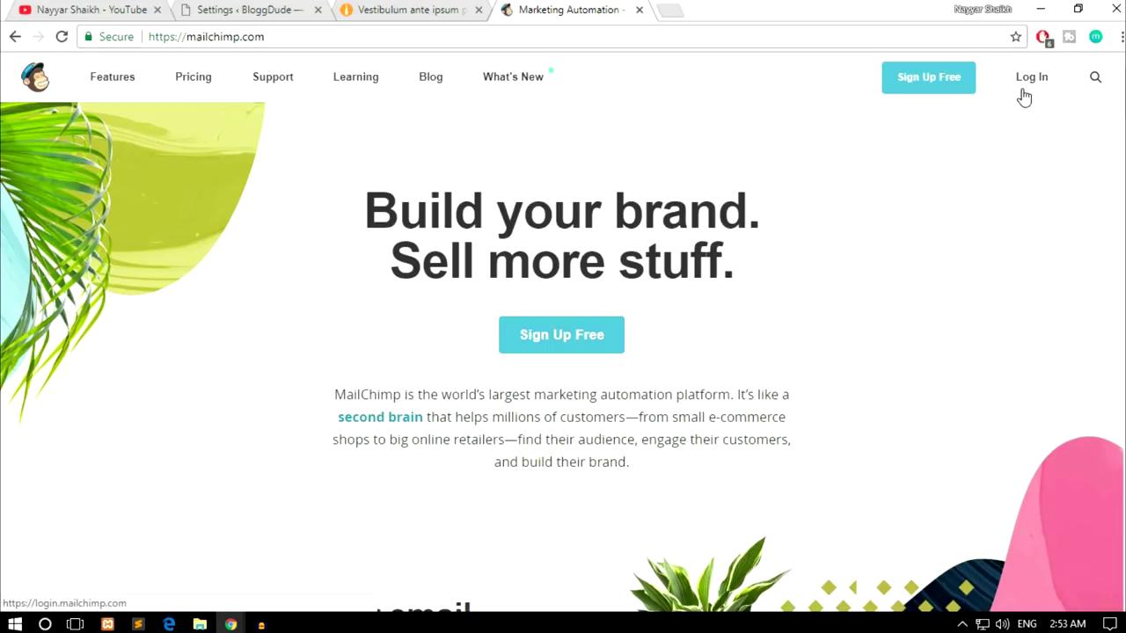
click(1029, 79)
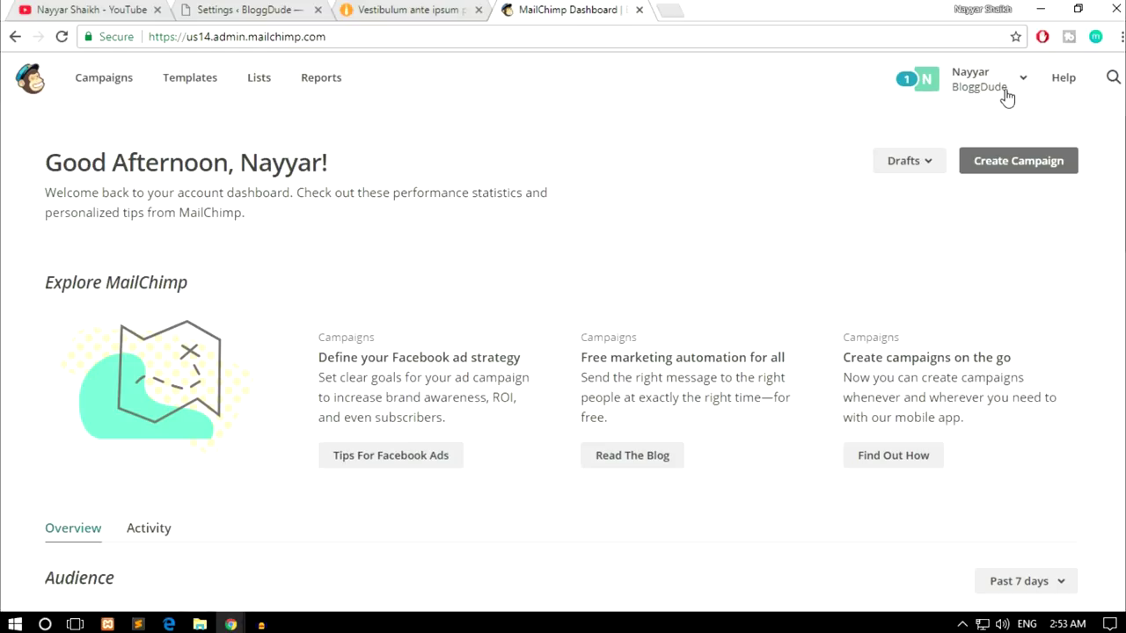
click(996, 95)
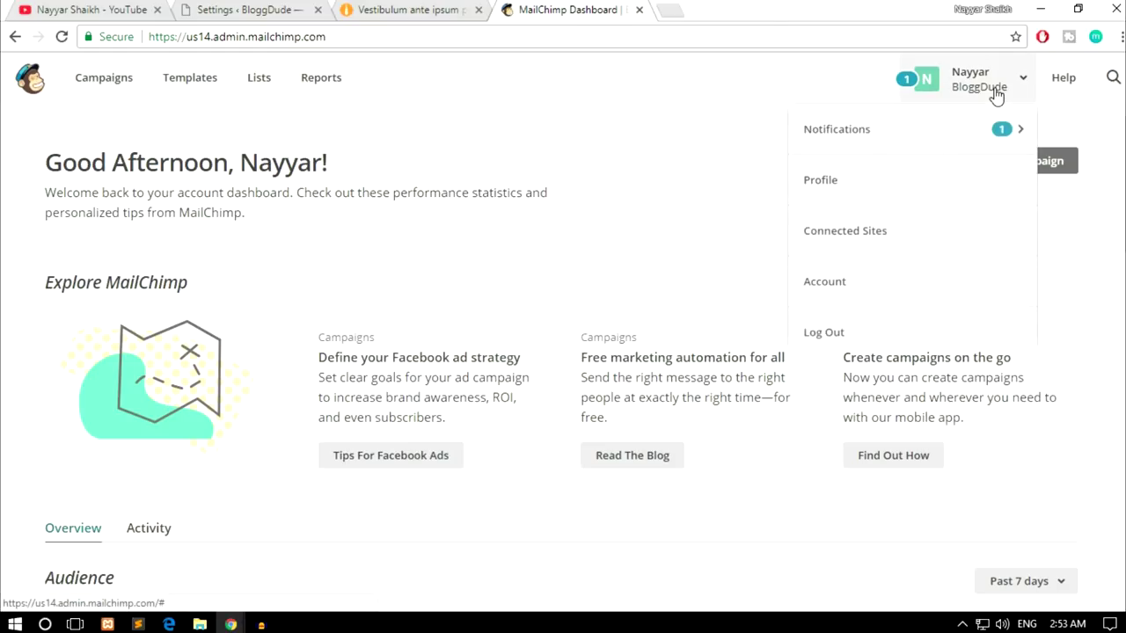
click(876, 291)
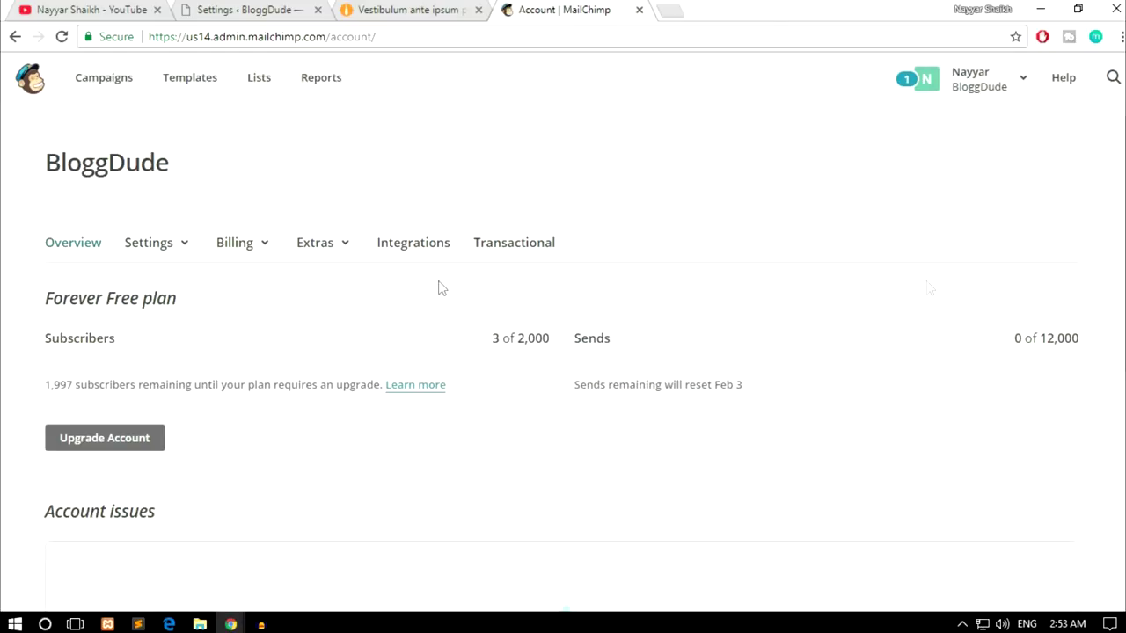
Step: Open Extras > API keys and select and copy the existing API key
click(336, 250)
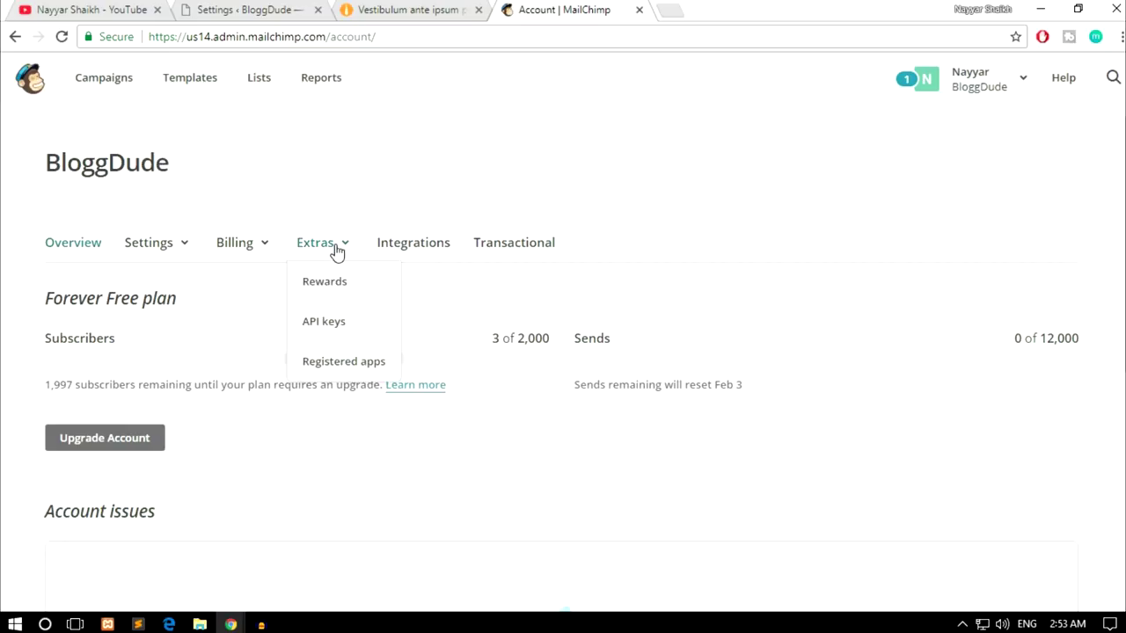
click(330, 325)
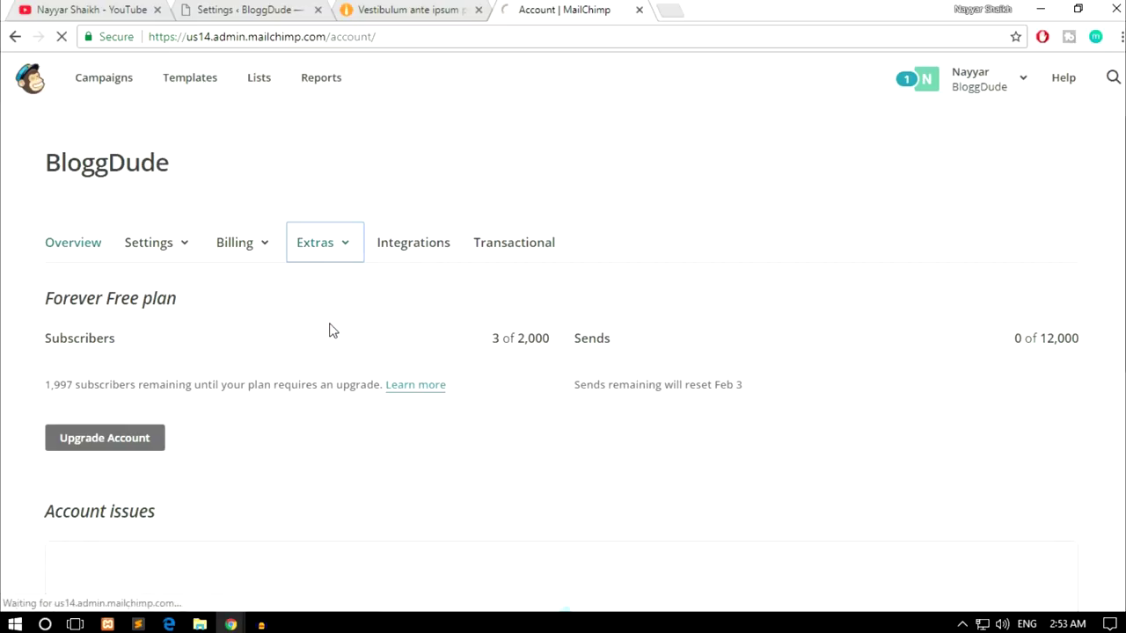
scroll(843, 347, down, 3)
scroll(843, 347, down, 3)
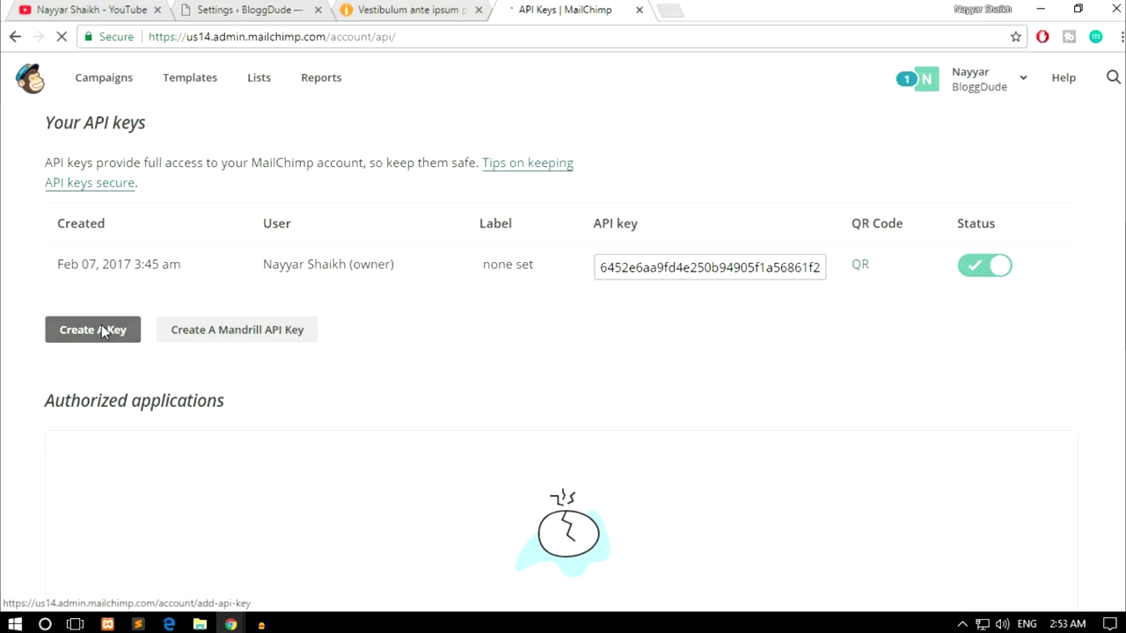
double_click(661, 272)
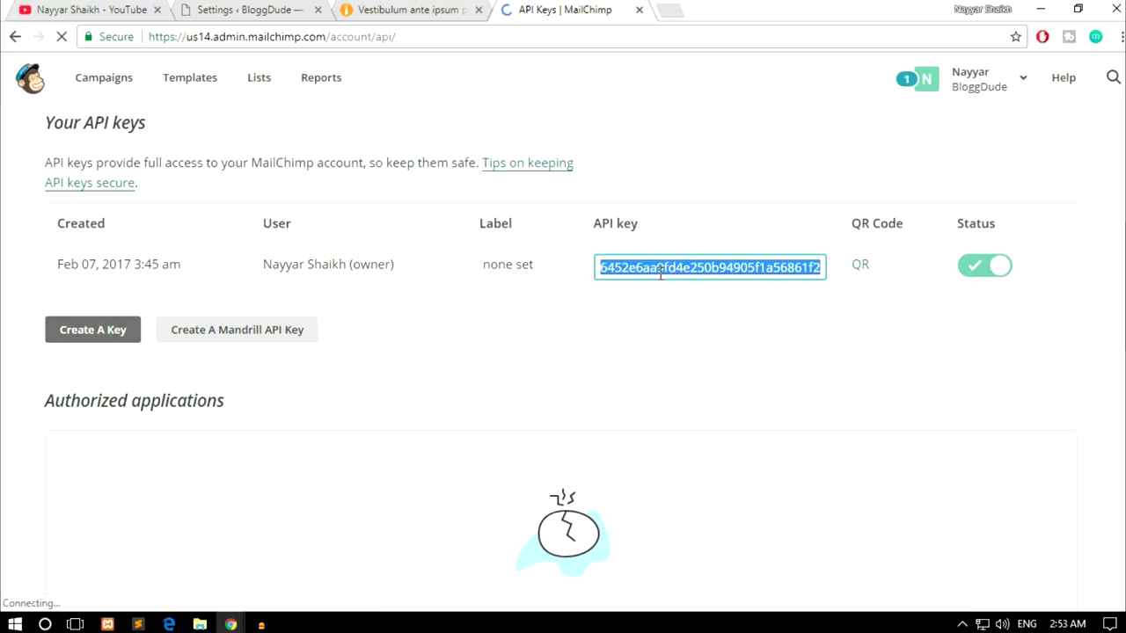
Step: Paste the MailChimp API key, choose a mailing list for new subscribers, and save the subscription settings
click(289, 9)
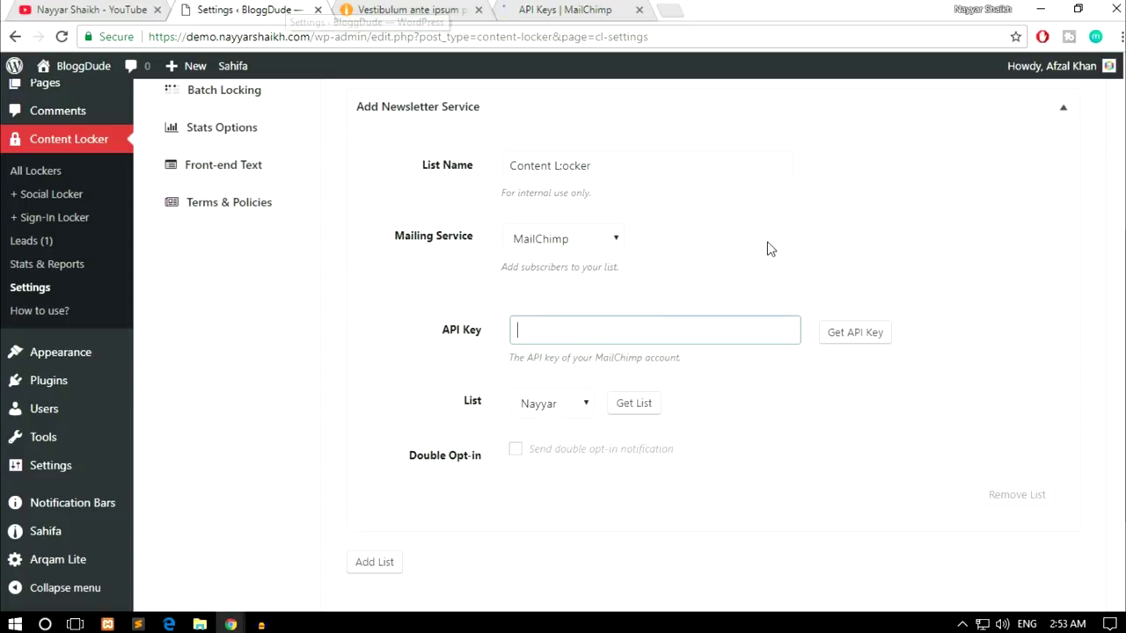
key(ctrl+v)
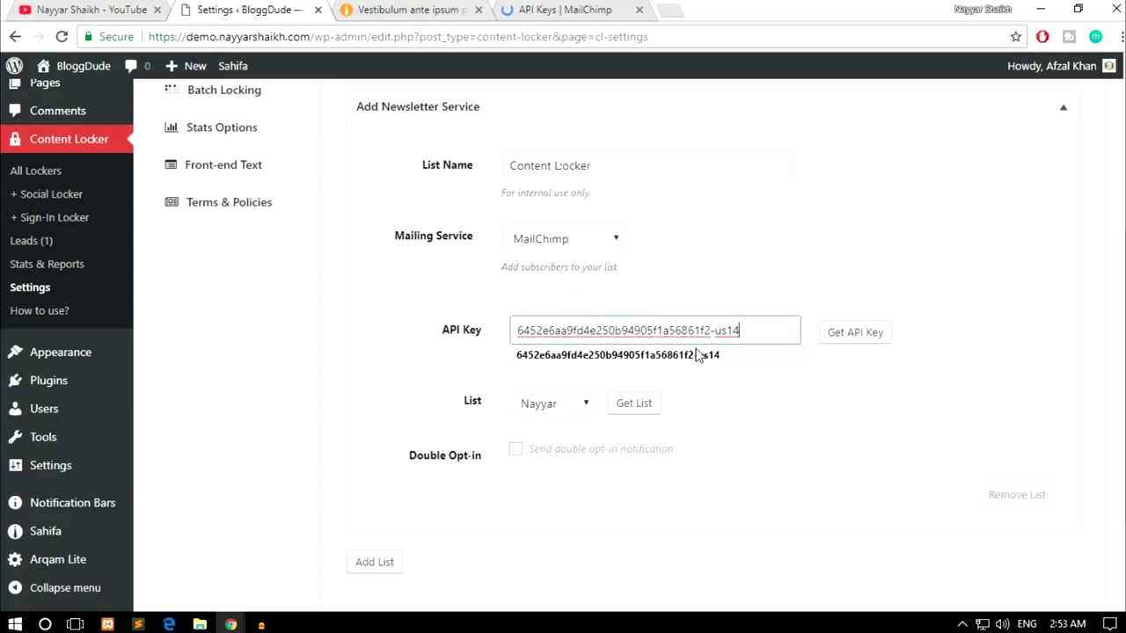
click(842, 403)
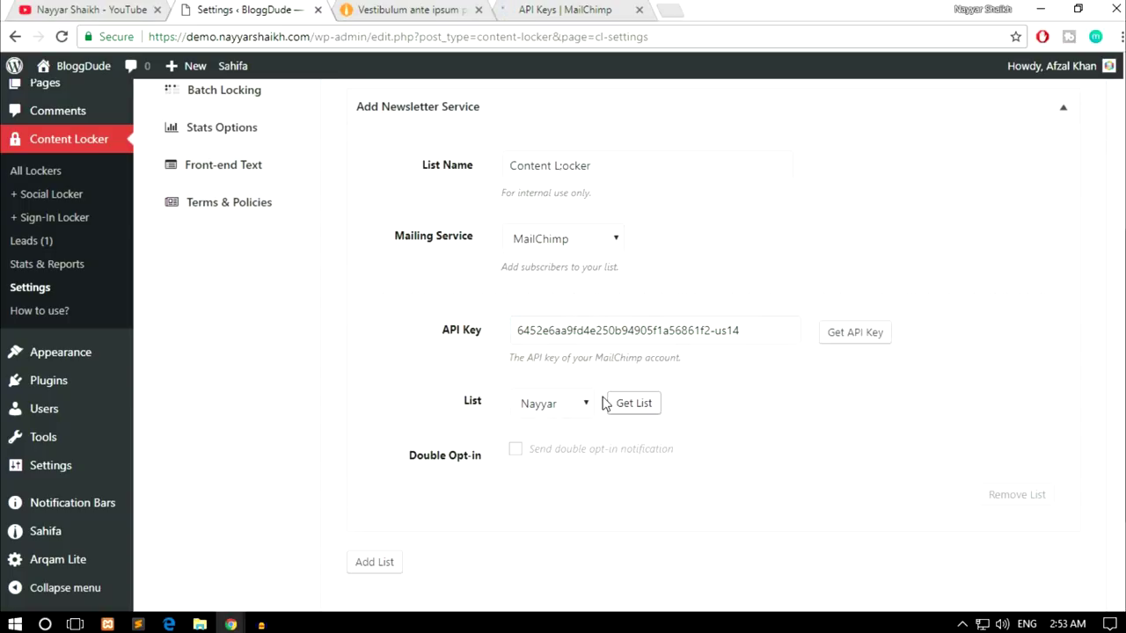
click(563, 410)
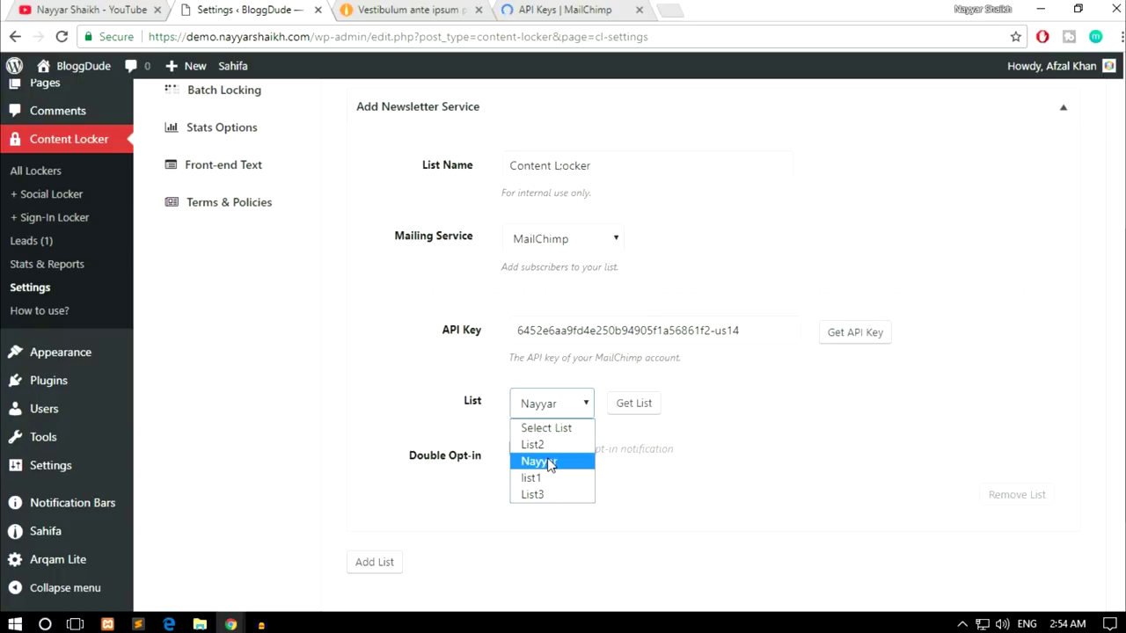
click(548, 463)
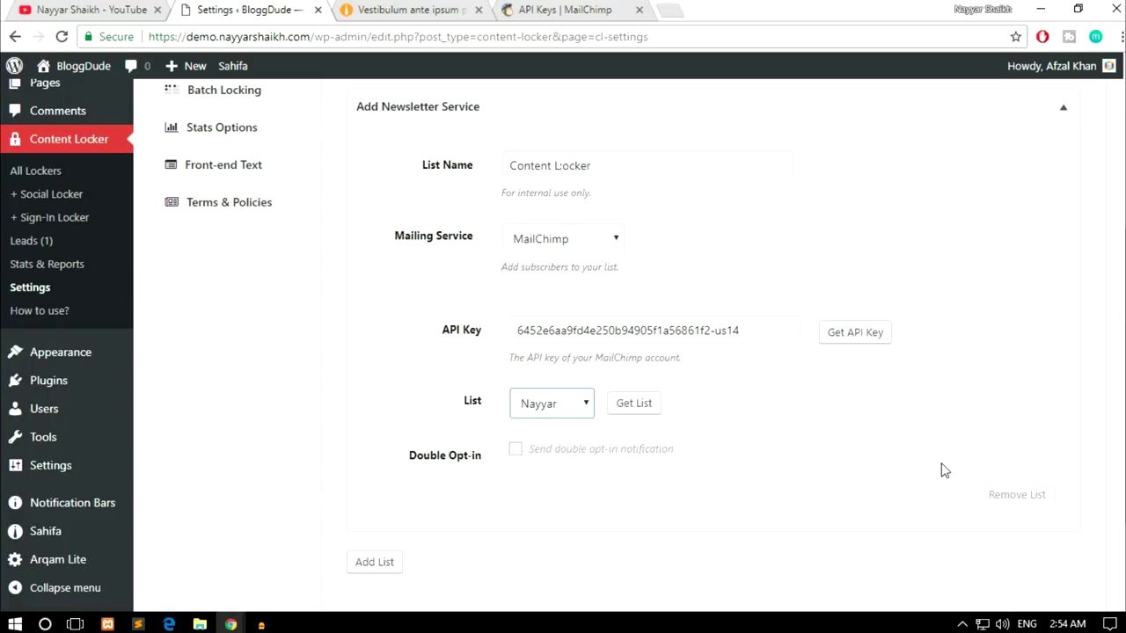
scroll(1105, 307, up, 2)
click(1058, 274)
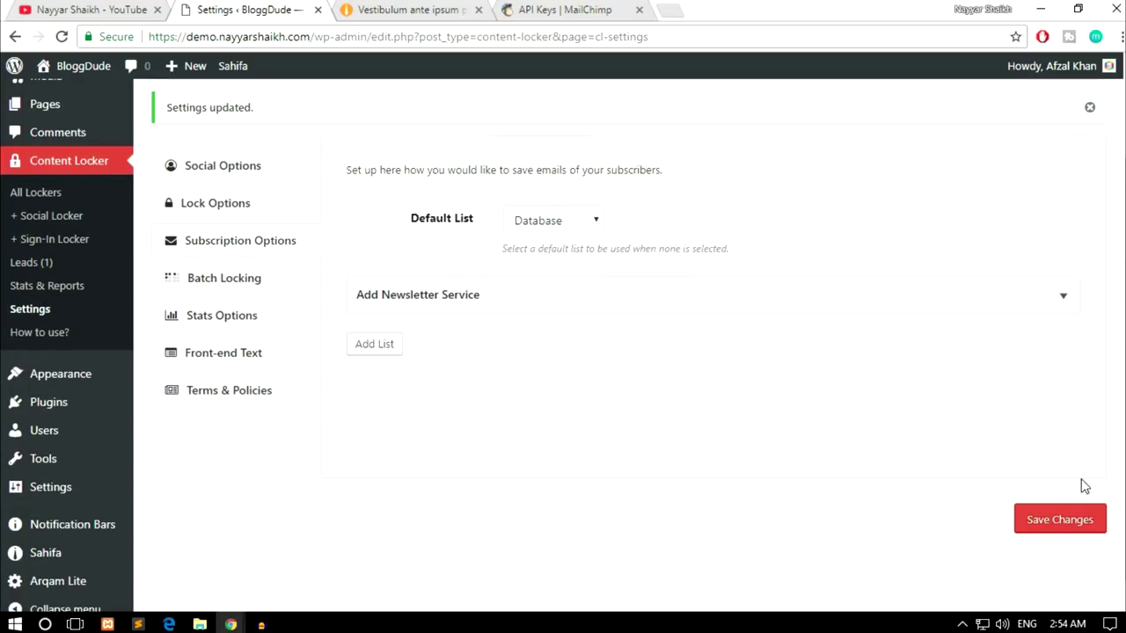
click(1070, 524)
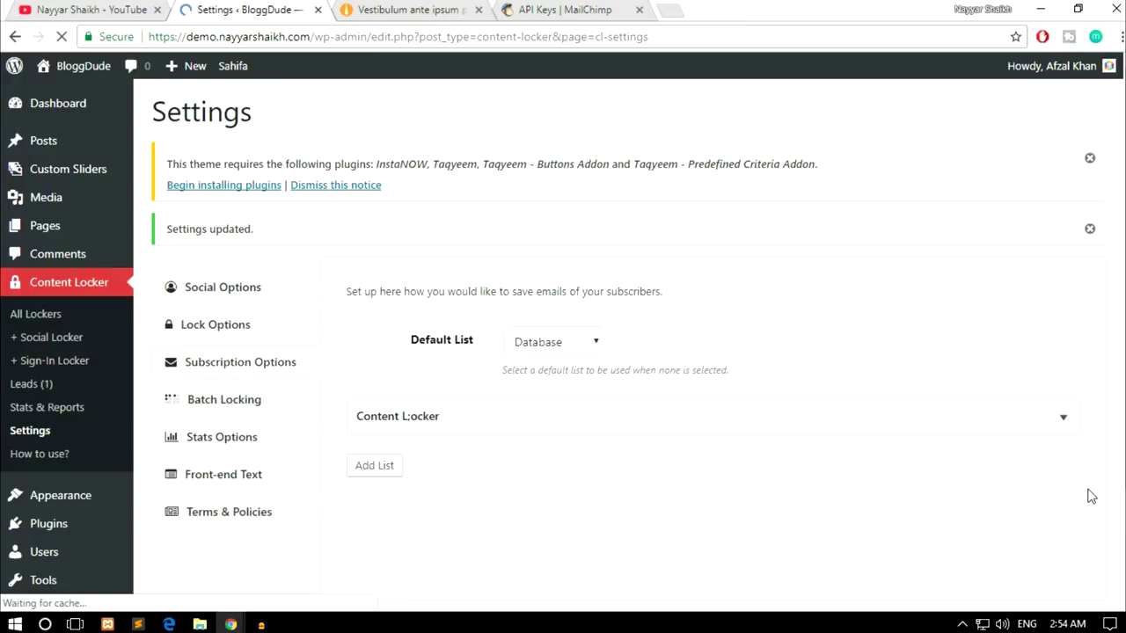
Step: Open the Front-end Text settings and review the (name) placeholders in Long Text and Short Text
click(265, 411)
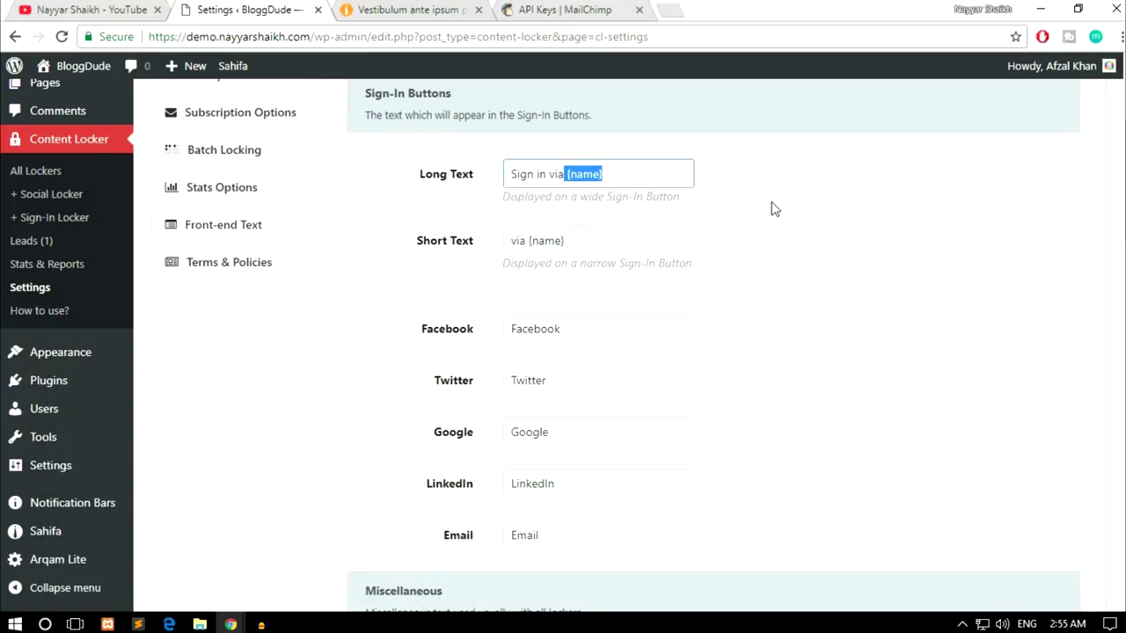
click(770, 208)
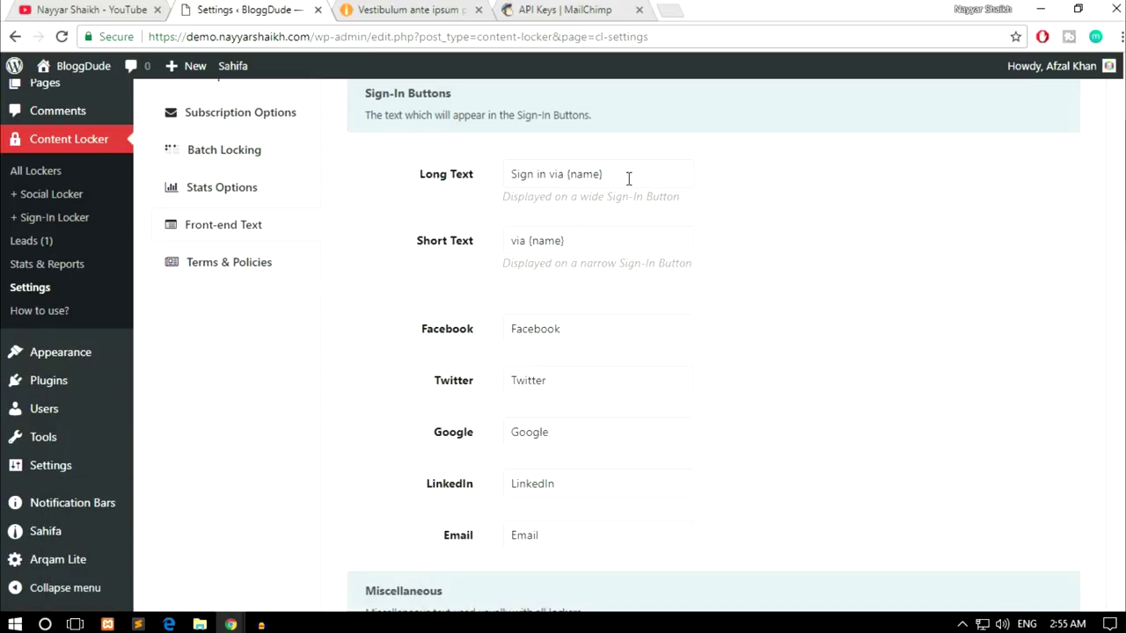
drag(625, 173, 568, 173)
drag(611, 242, 541, 246)
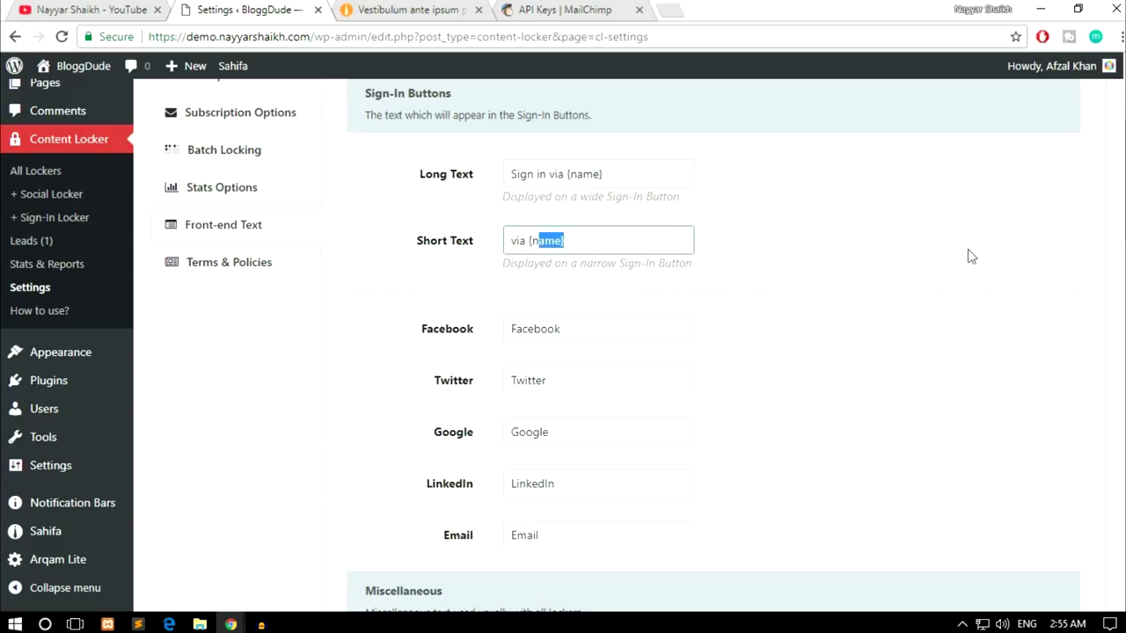
Step: Save the front-end texts unchanged, keeping defaults like the Sign-In to Unlock button
scroll(959, 310, down, 2)
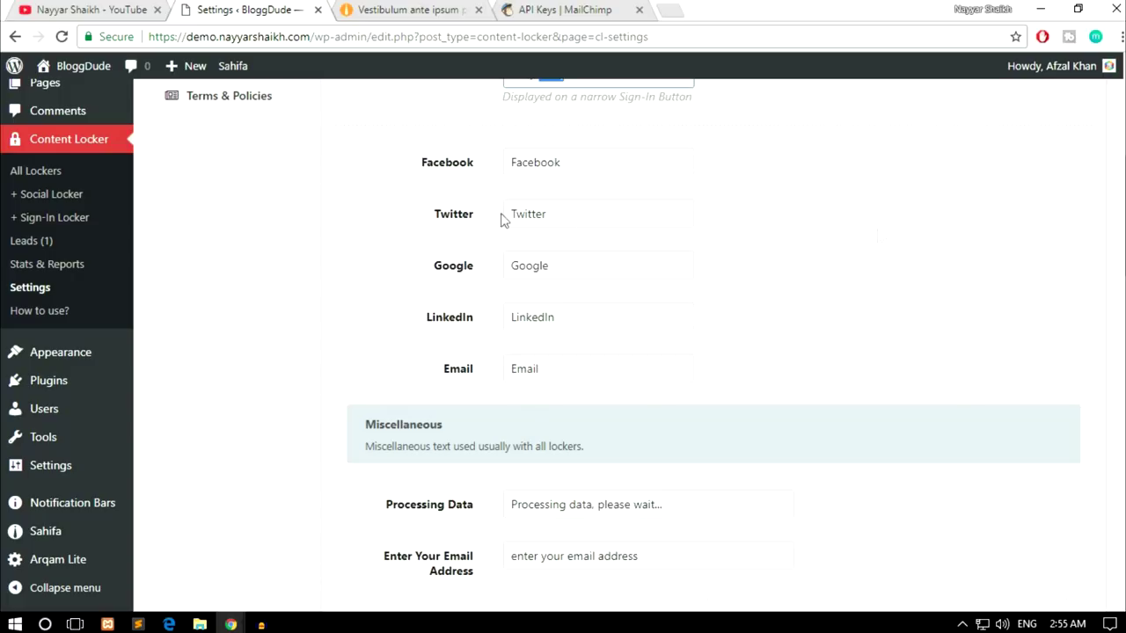
scroll(921, 262, down, 2)
scroll(922, 262, down, 10)
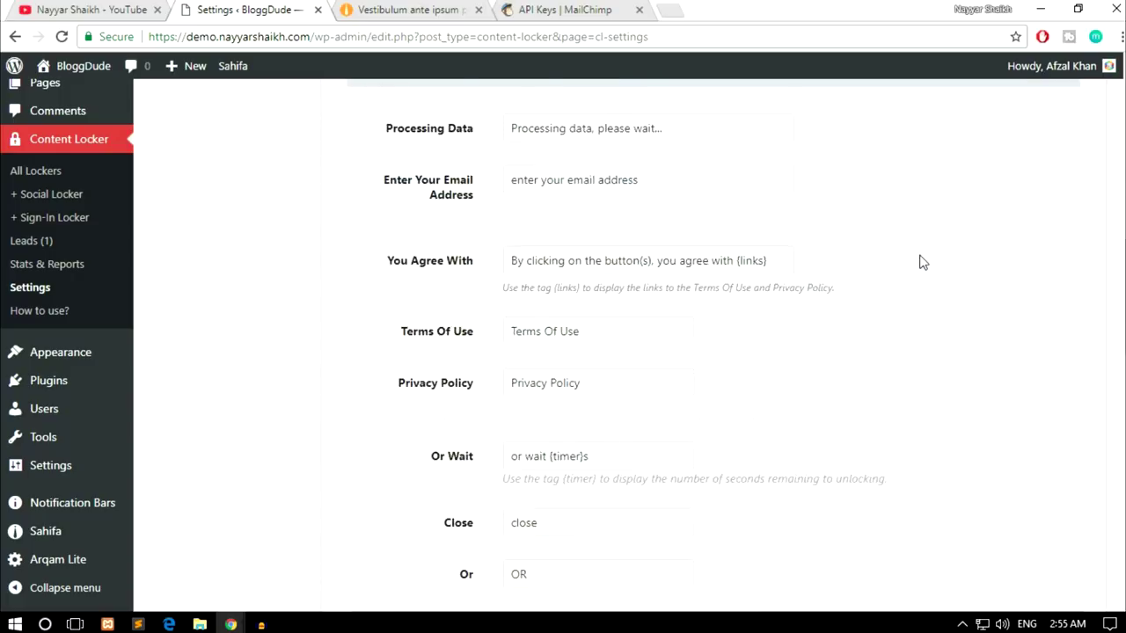
scroll(929, 377, down, 6)
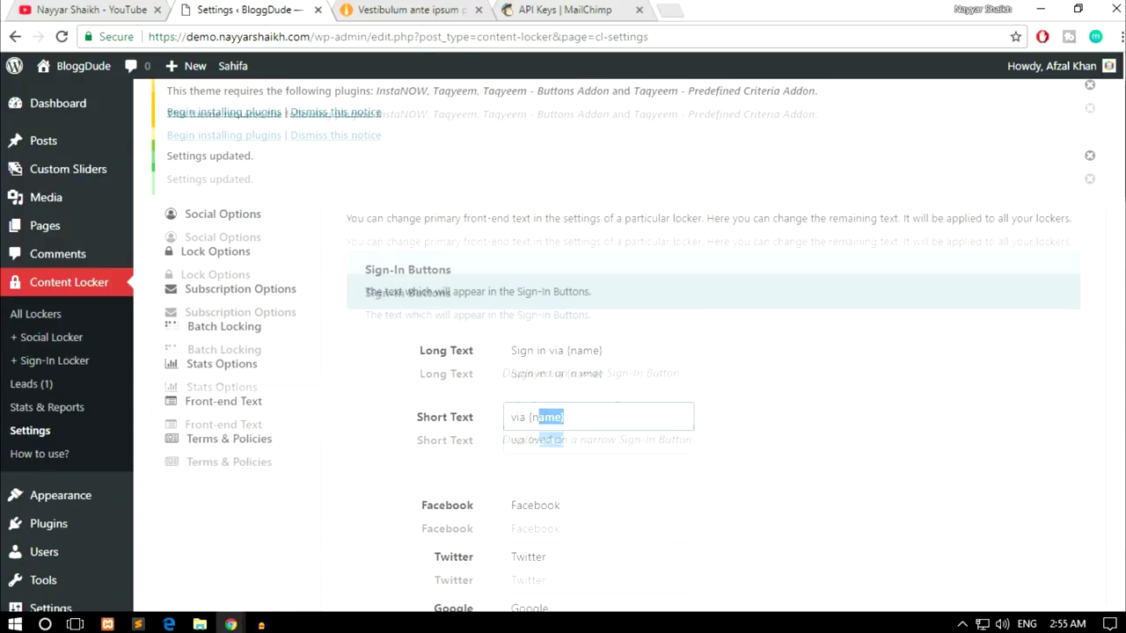
scroll(615, 352, down, 3)
scroll(616, 351, down, 15)
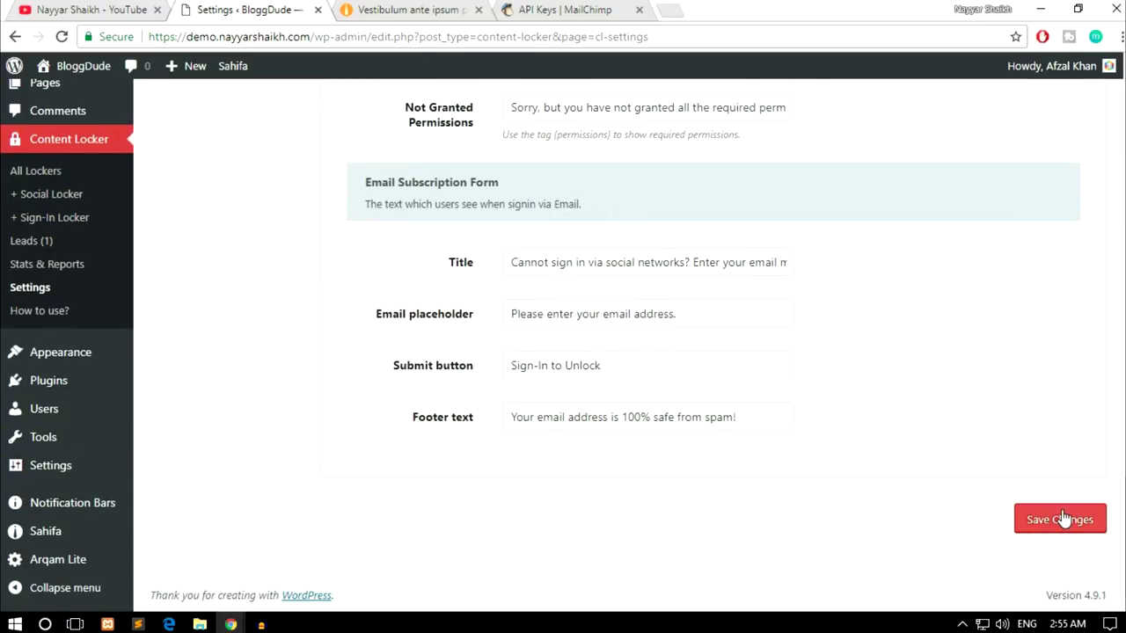
click(1063, 519)
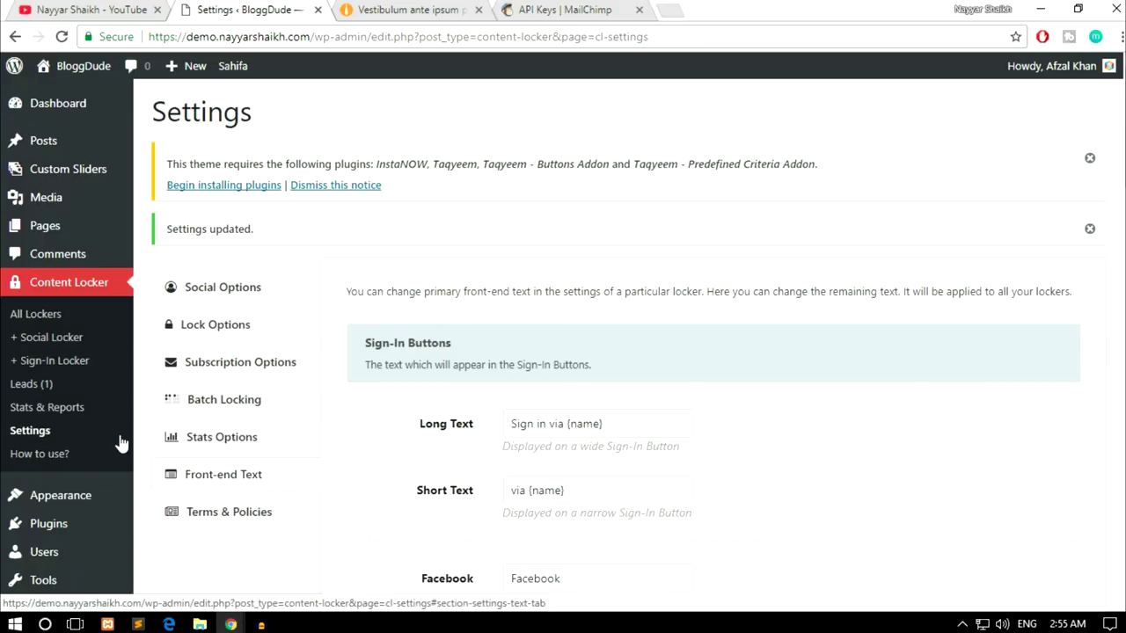
Step: Open Terms & Policies and make the Privacy Policy editor taller
scroll(373, 411, down, 1)
click(233, 437)
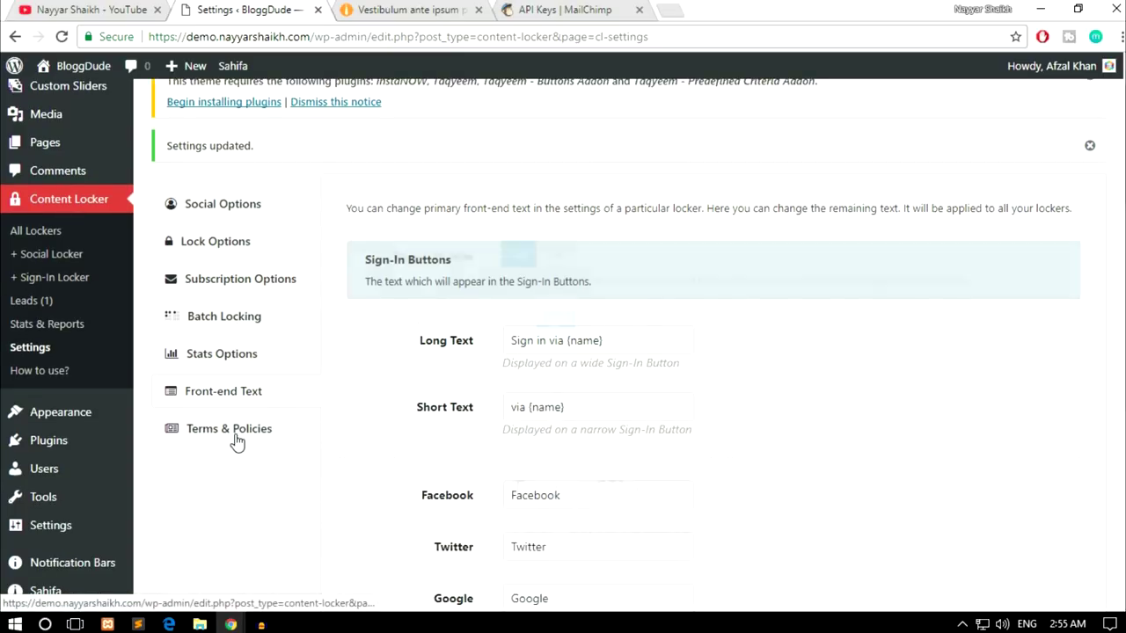
scroll(1011, 352, down, 2)
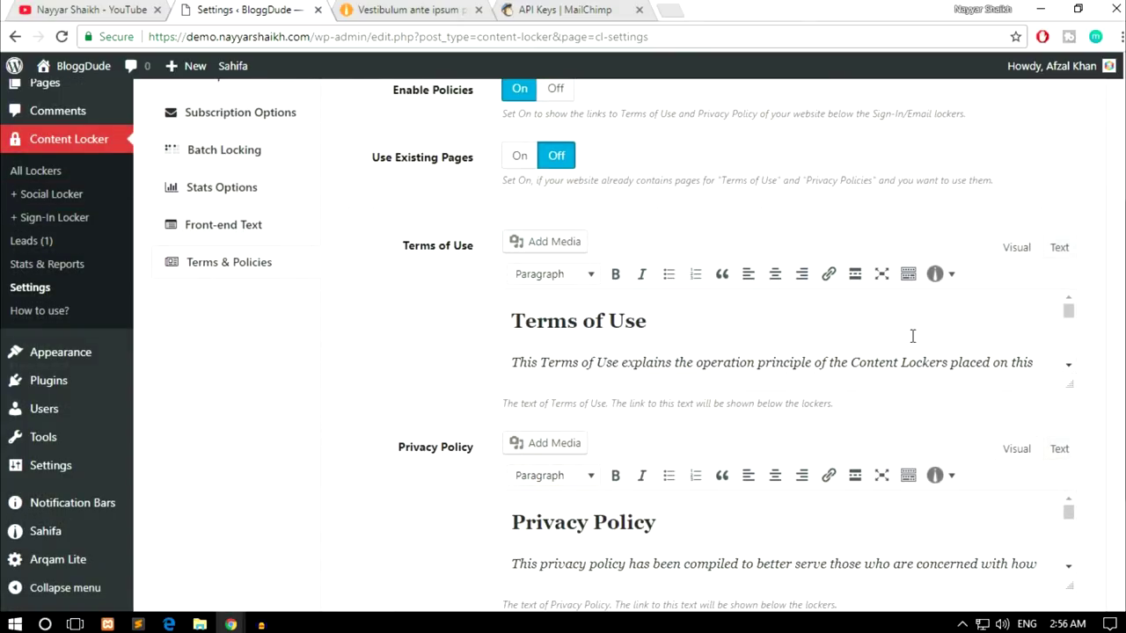
scroll(912, 336, down, 10)
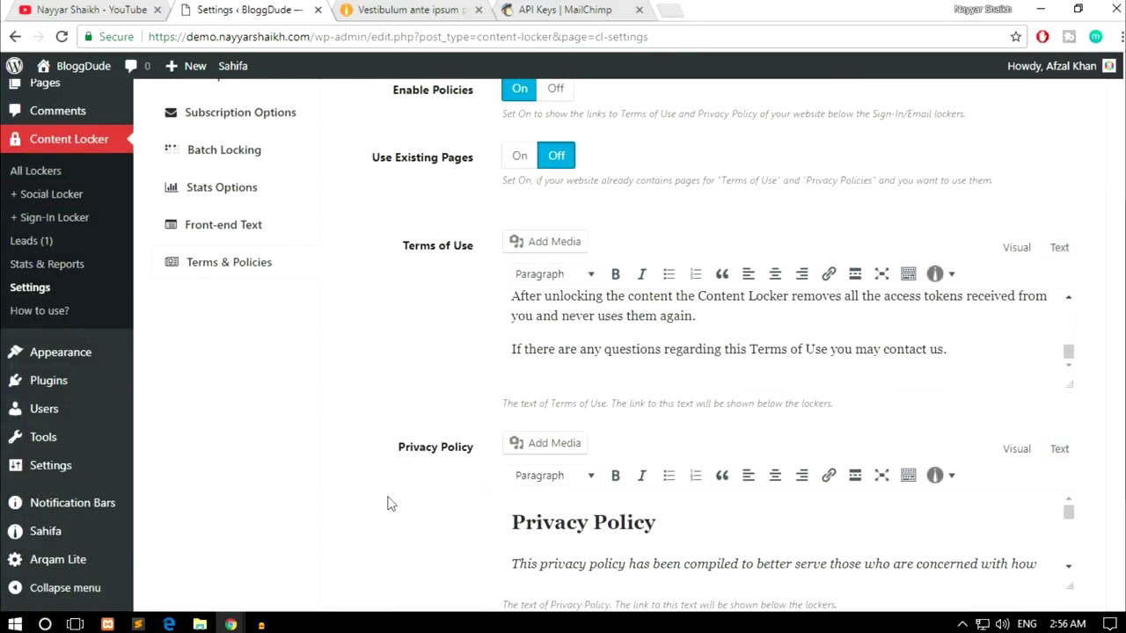
scroll(620, 475, down, 1)
scroll(744, 447, down, 3)
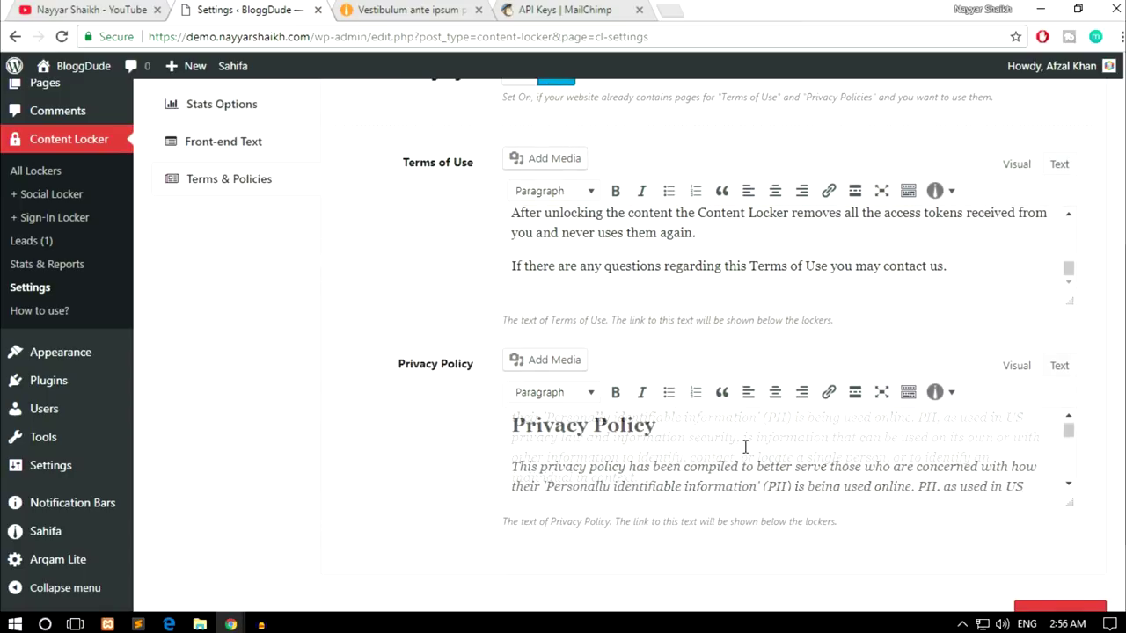
drag(1066, 507, 1069, 557)
Step: Save the Terms & Policies with Enable Policies On and Use Existing Pages Off
scroll(746, 498, up, 3)
scroll(738, 507, up, 4)
scroll(938, 495, down, 4)
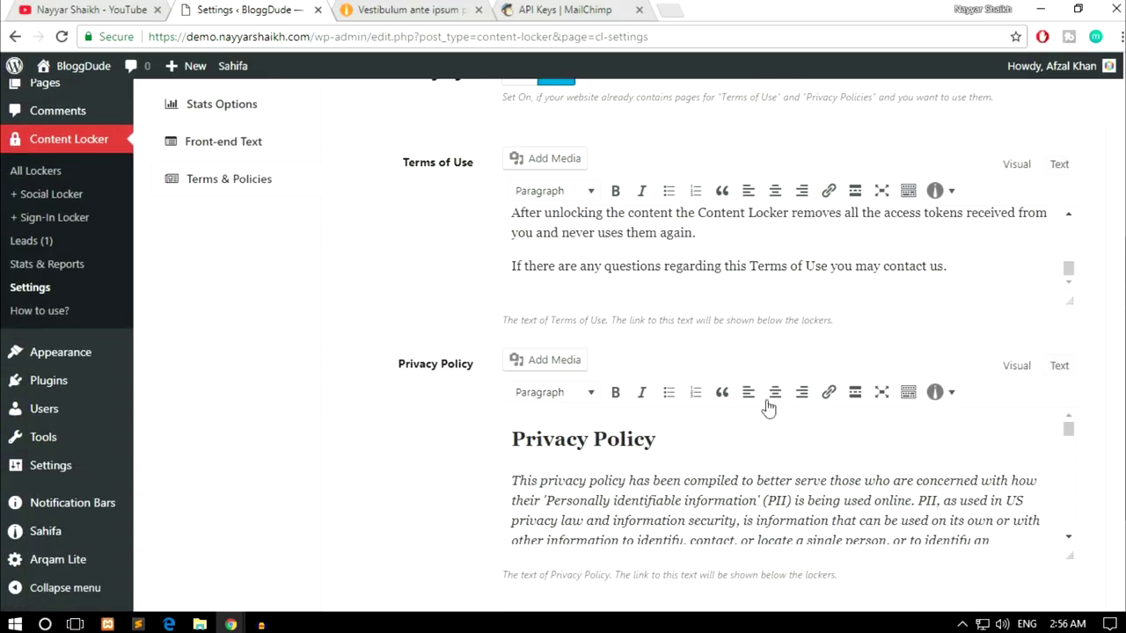
scroll(943, 480, down, 3)
scroll(942, 479, down, 4)
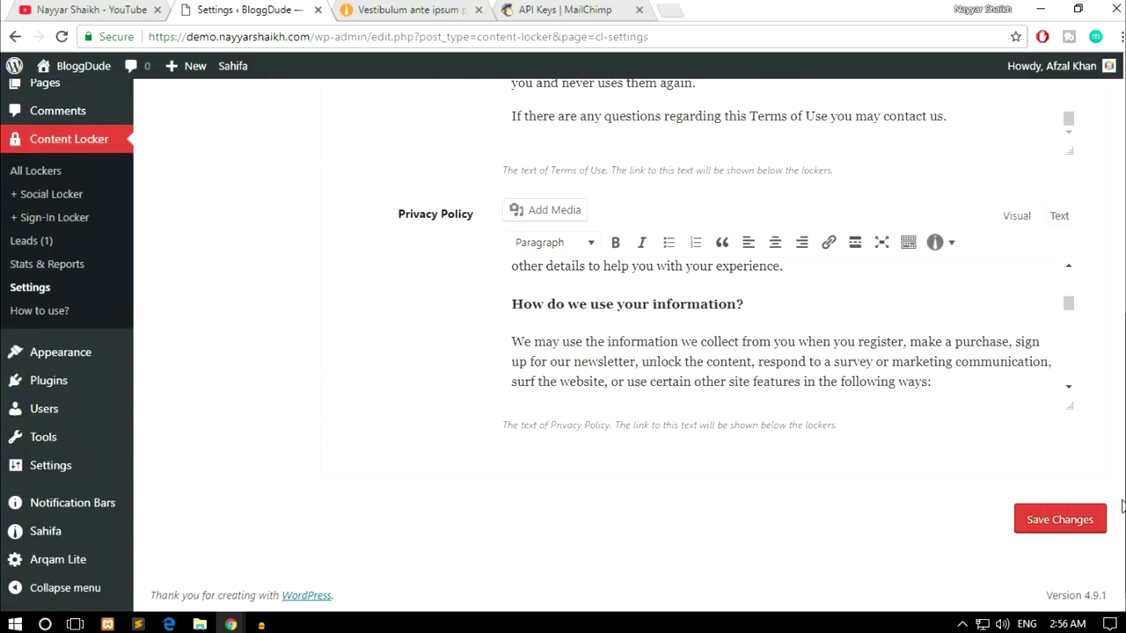
click(1065, 528)
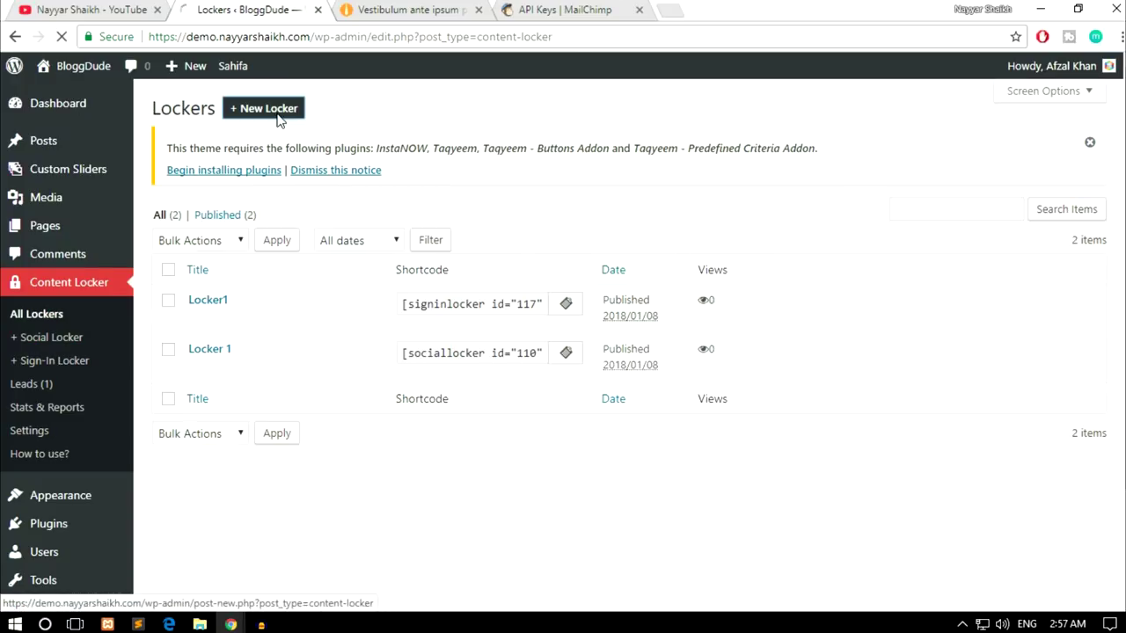
Step: Open Create New Locker and compare its Social Locker and Sign-In Locker options
click(264, 118)
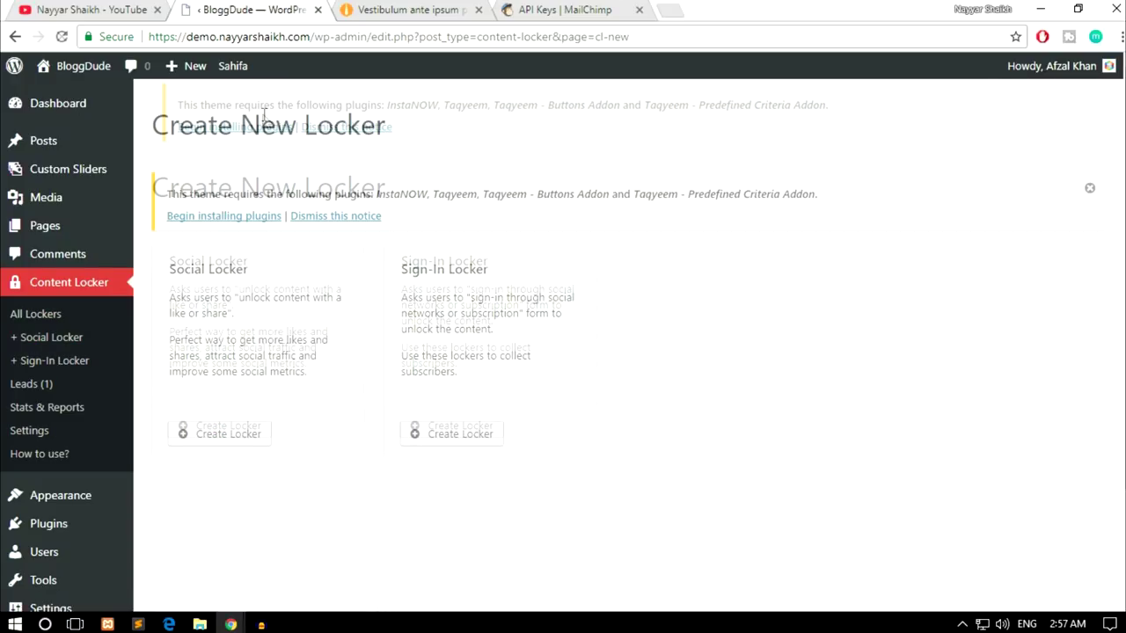
triple_click(200, 269)
drag(489, 269, 402, 269)
click(397, 299)
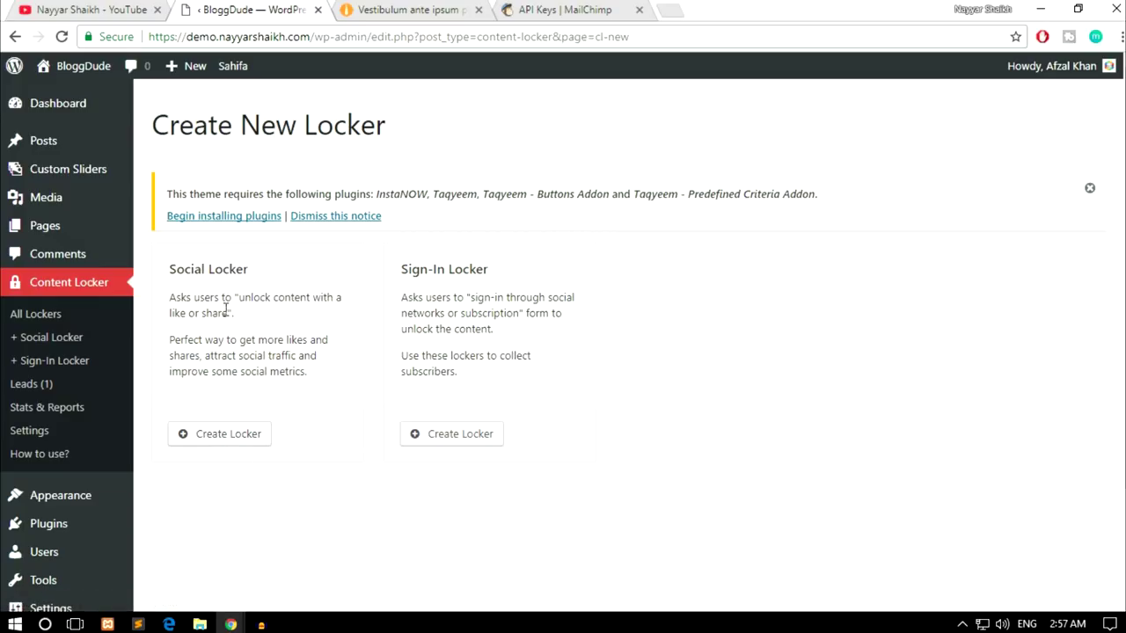
drag(249, 273, 173, 280)
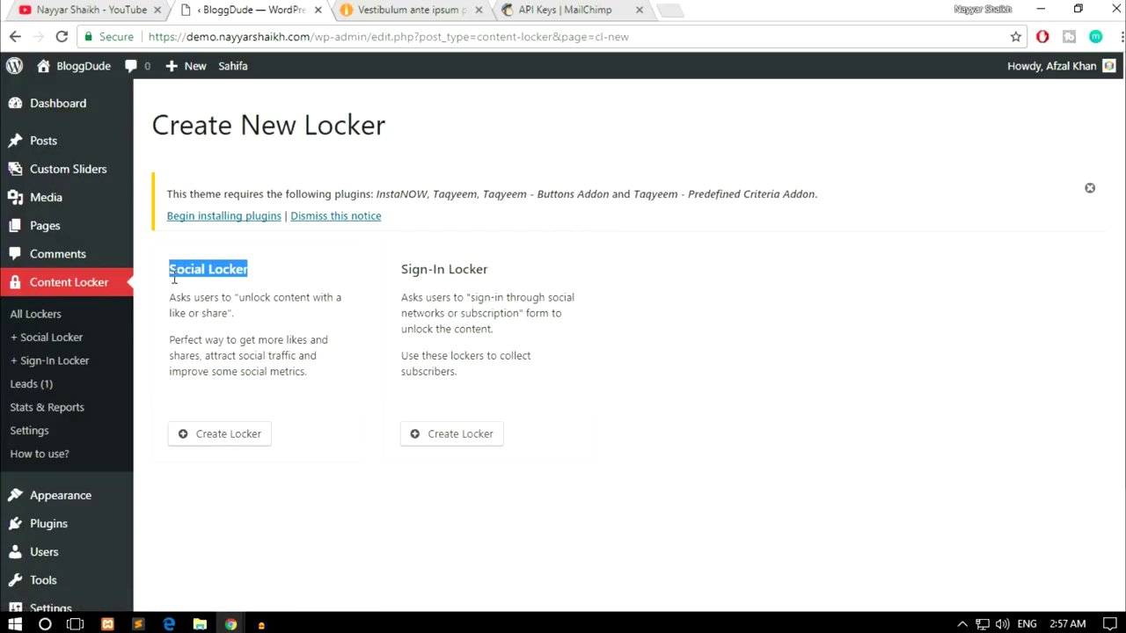
drag(490, 270, 400, 271)
click(505, 299)
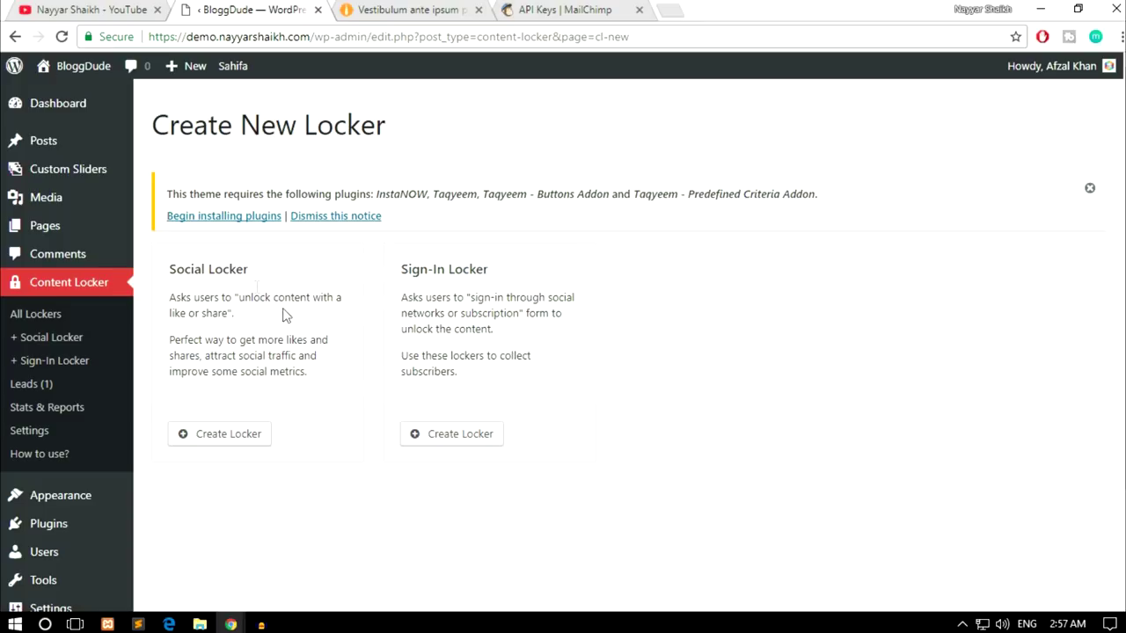
drag(245, 270, 163, 280)
click(199, 268)
Step: Create a new Social Locker and title it 'Social Locker 2'
click(227, 435)
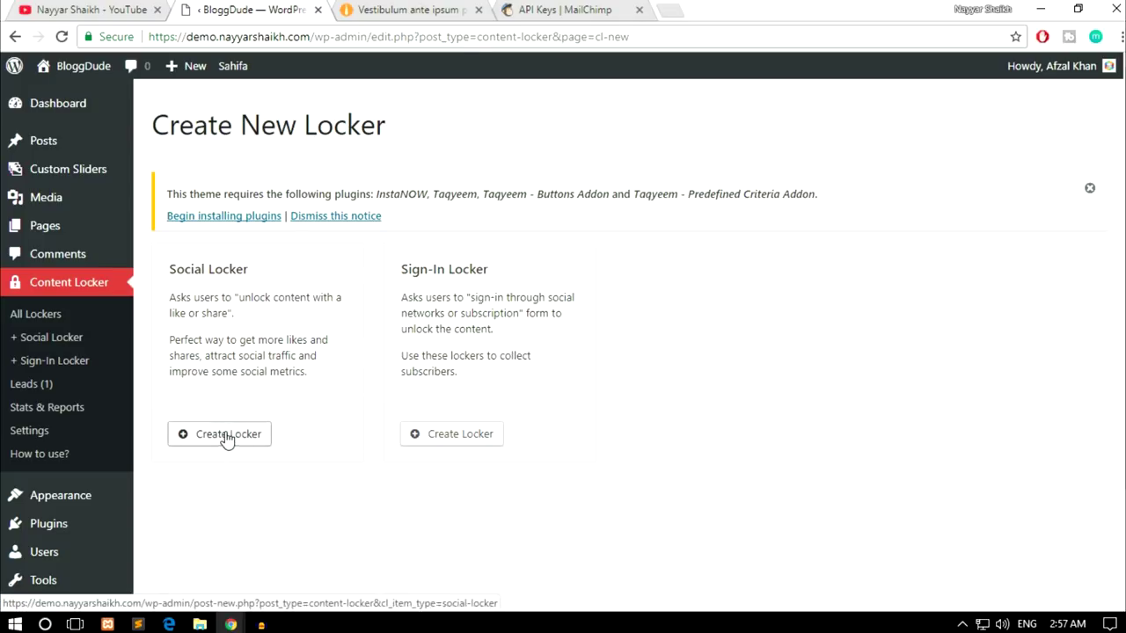
text(Socia)
key(ctrl+a)
key(BackSpace)
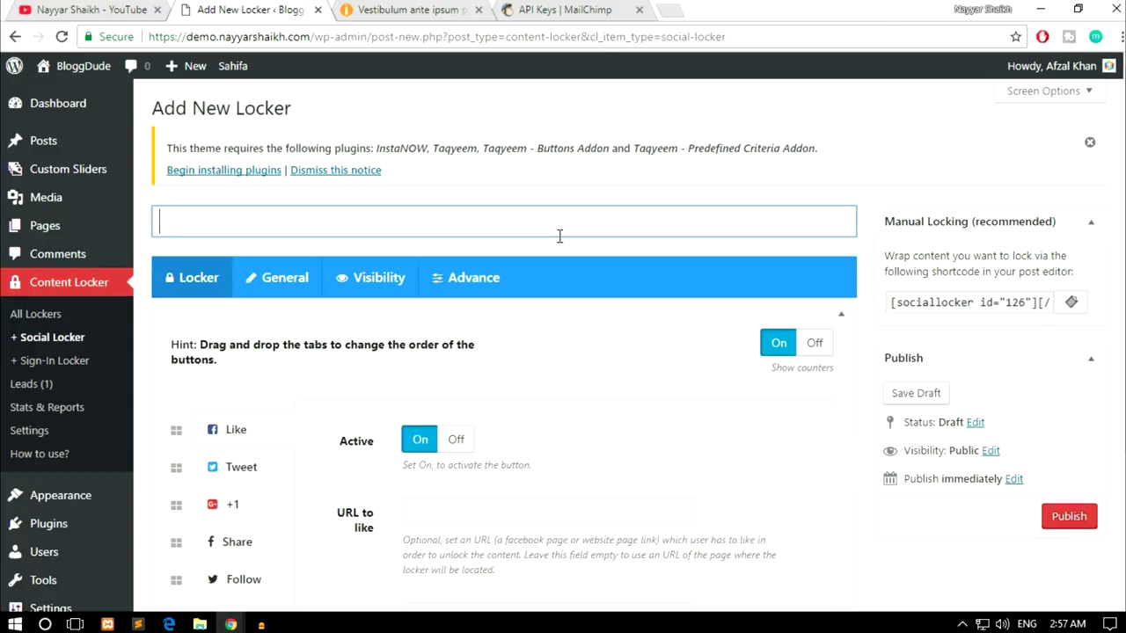
text(ocial Locker 2)
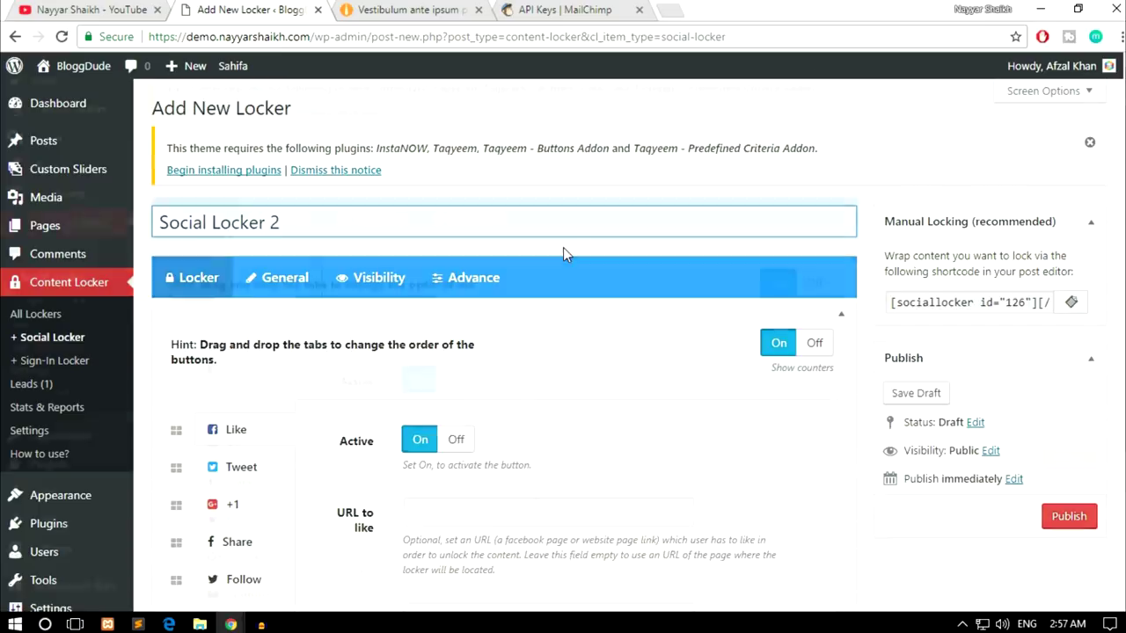
Step: Read the button activation hint and check the locked post in the other window
scroll(564, 249, down, 3)
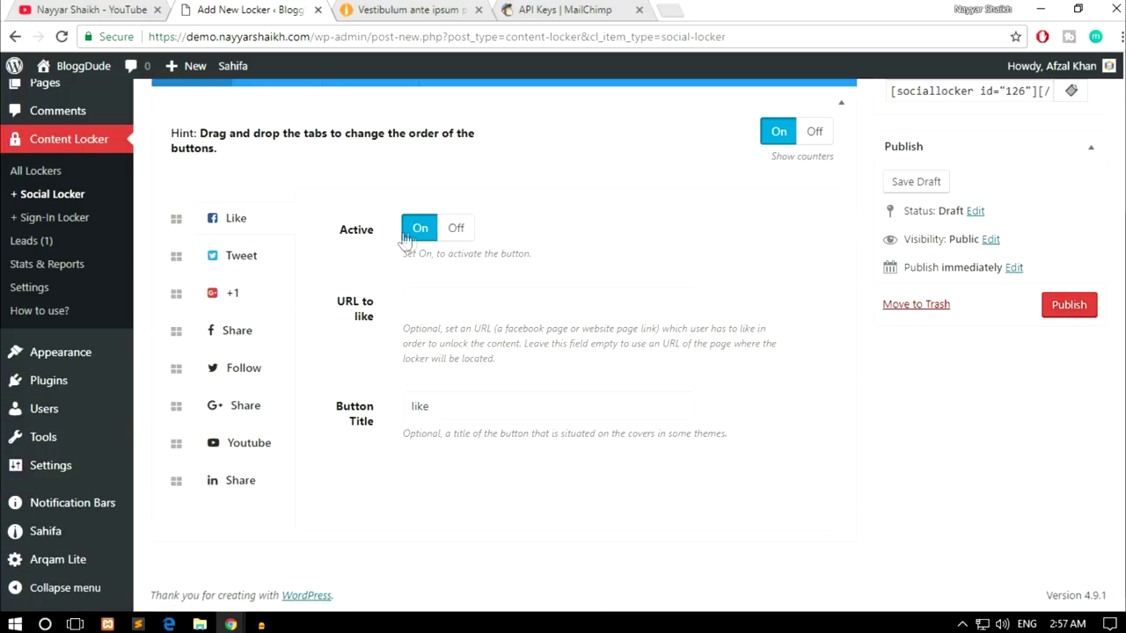
drag(400, 255, 528, 255)
click(547, 262)
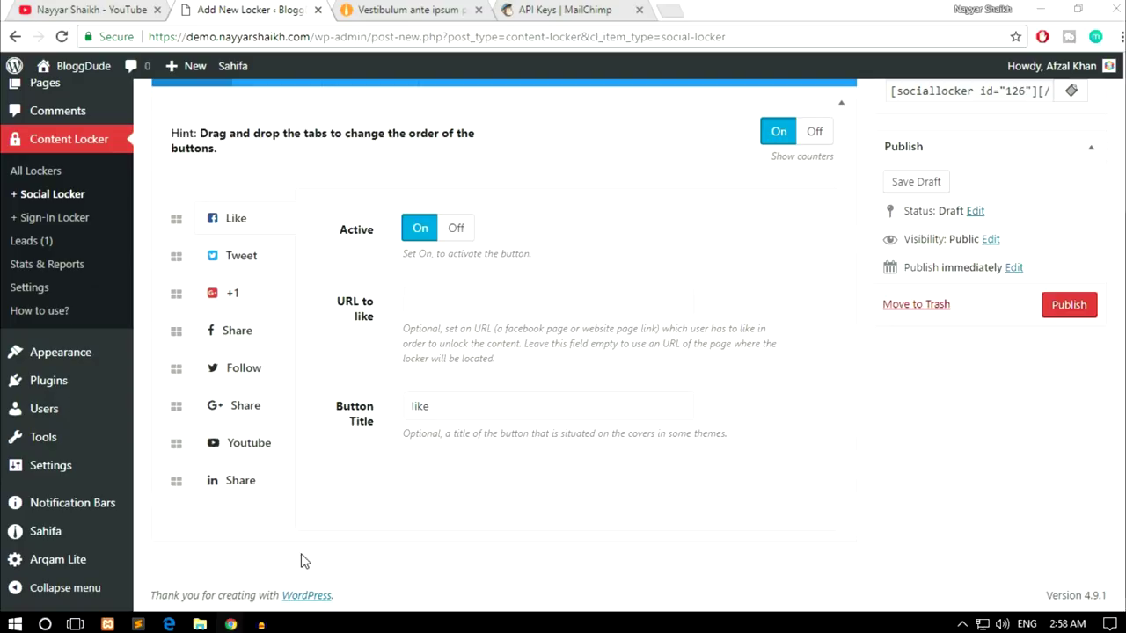
mouse_move(231, 624)
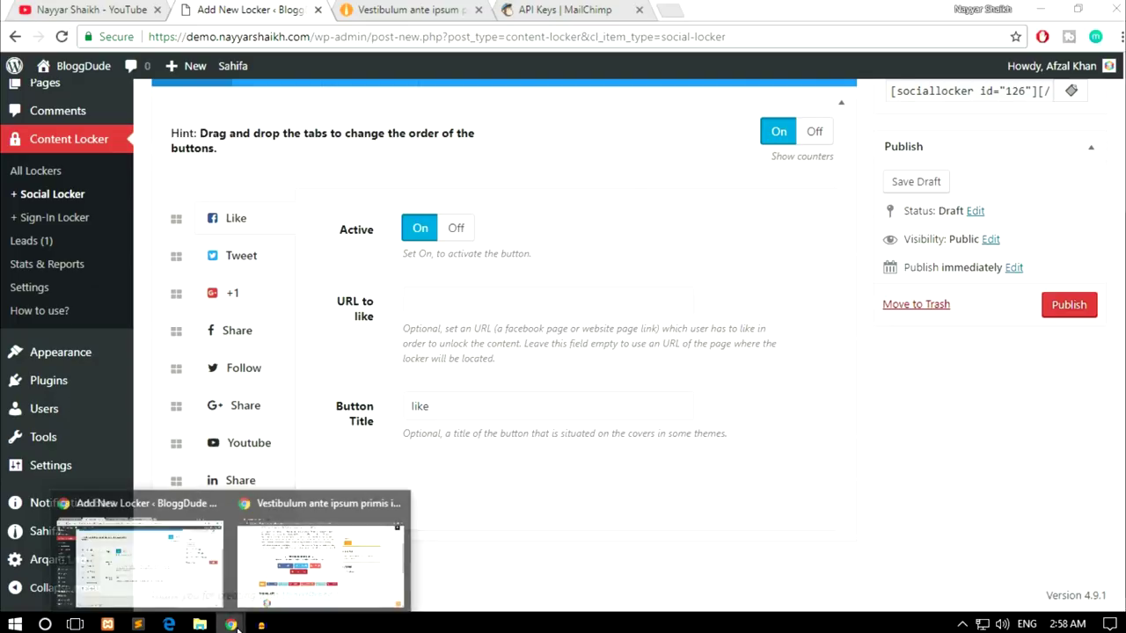
click(316, 554)
mouse_move(284, 333)
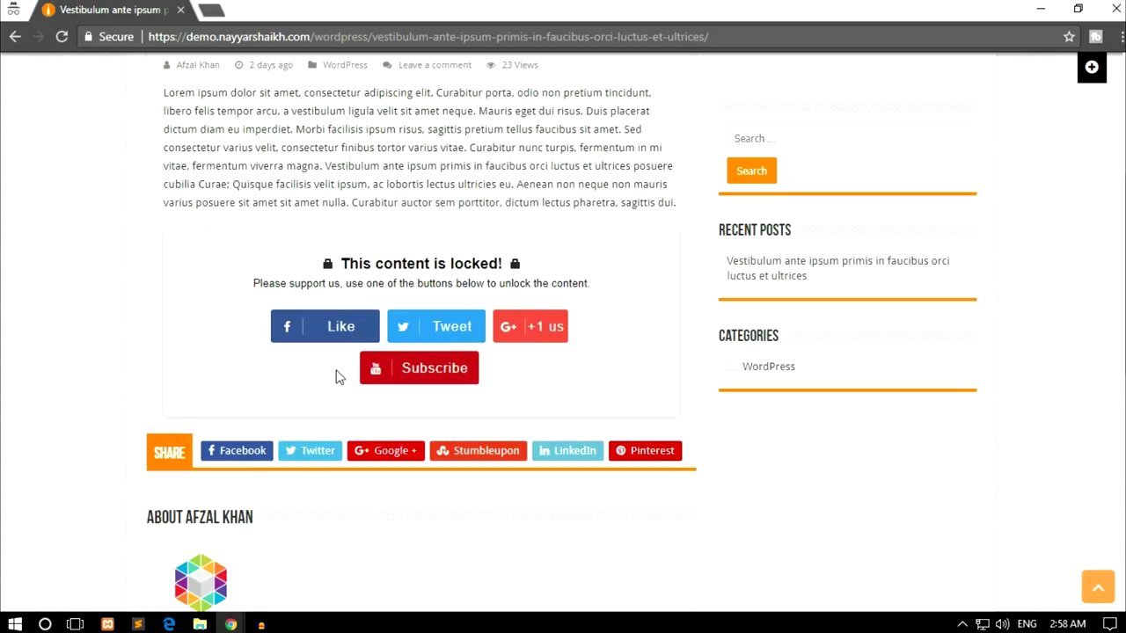
mouse_move(231, 623)
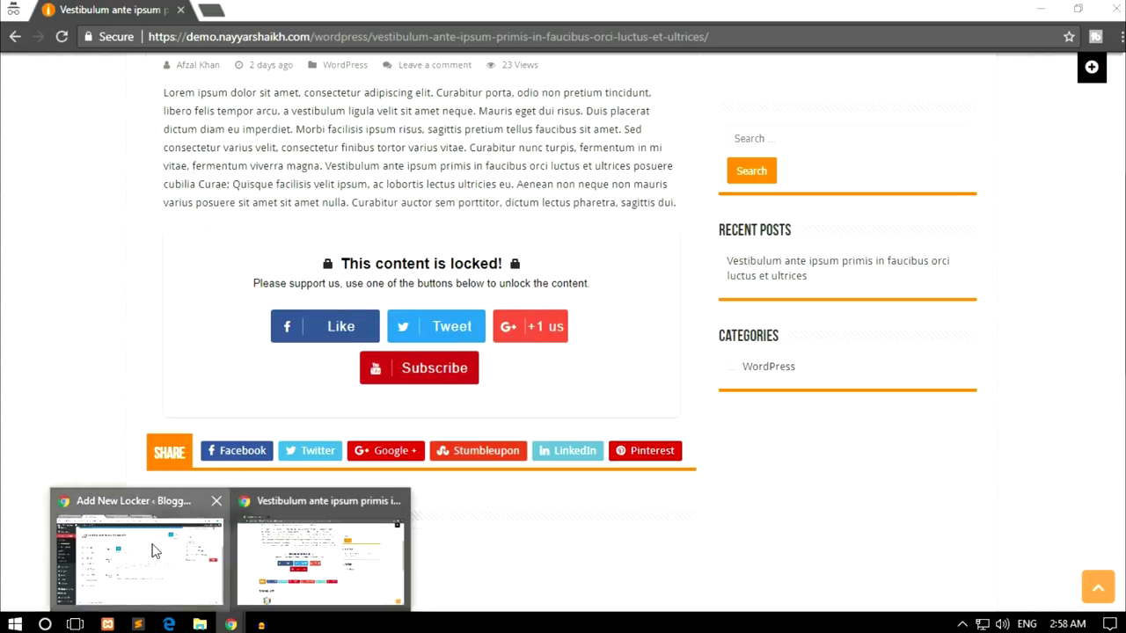
click(165, 570)
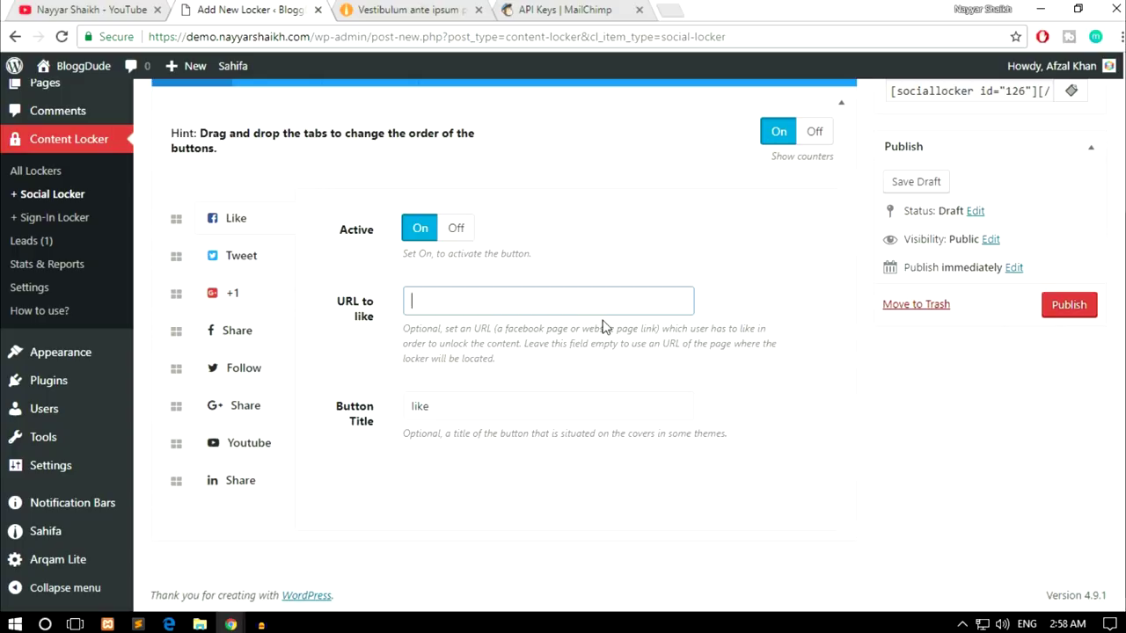
text(http://facebook.com/bloggdude)
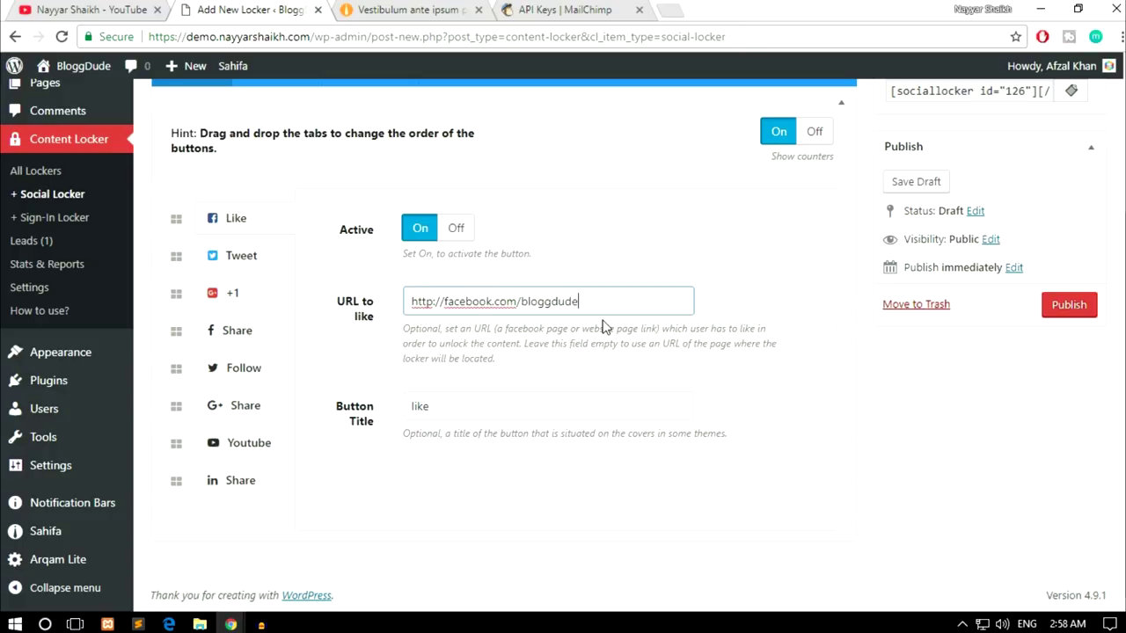
click(231, 624)
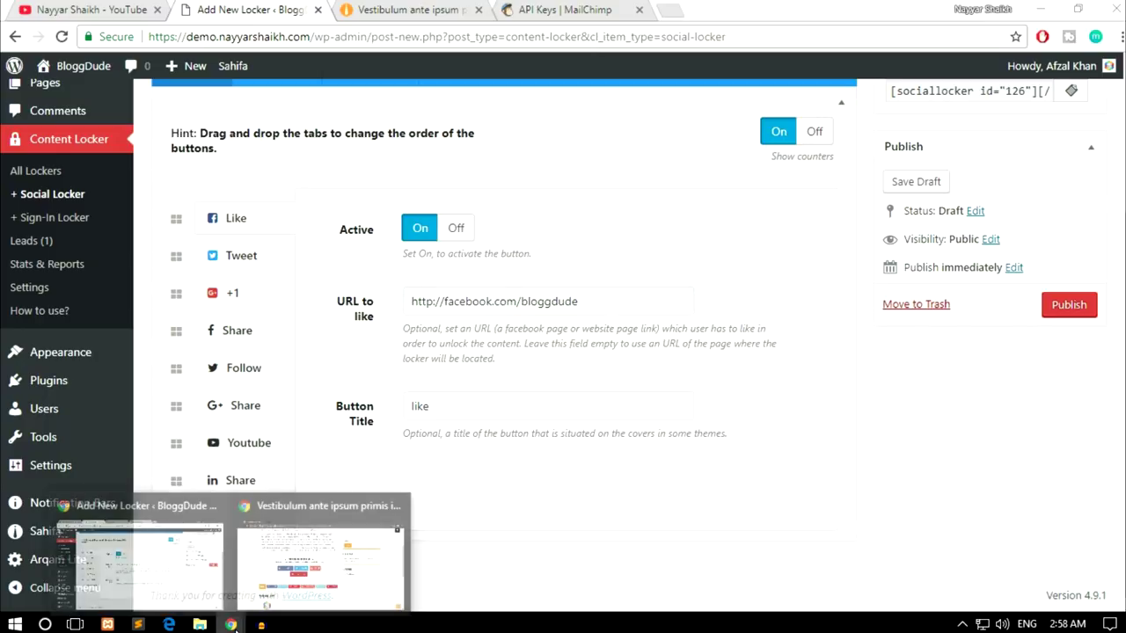
click(318, 563)
mouse_move(338, 341)
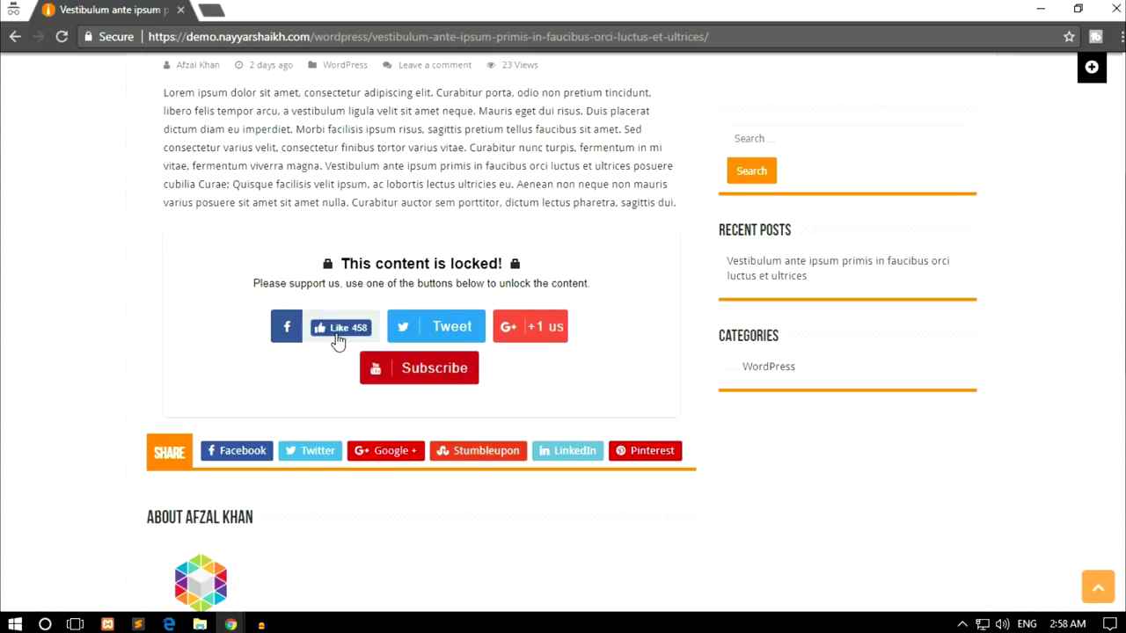
click(338, 342)
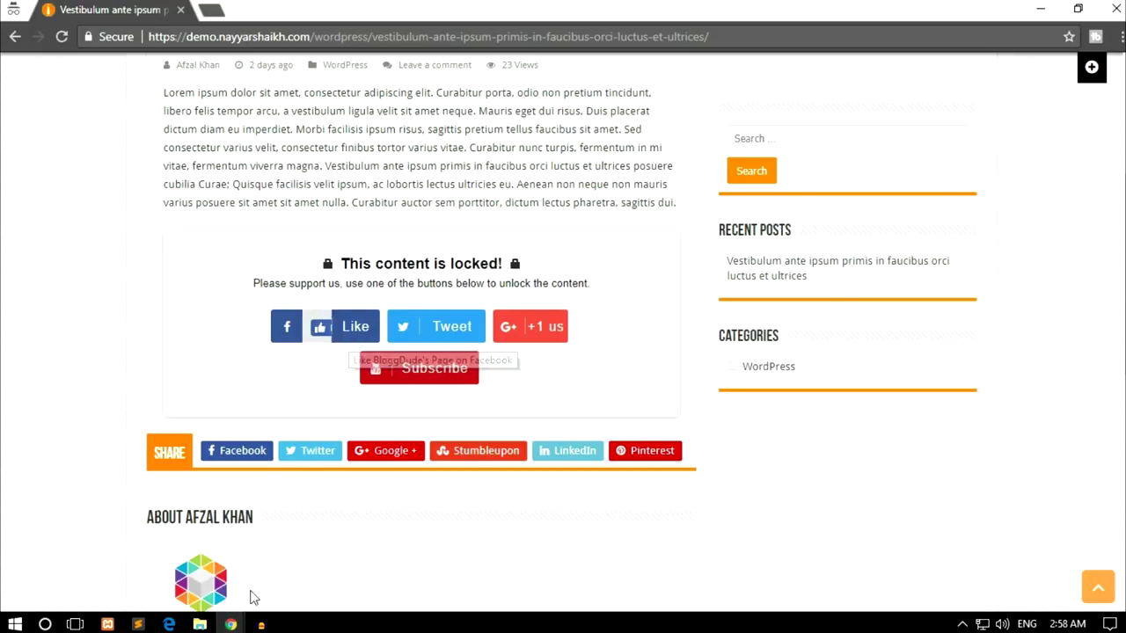
click(231, 624)
click(176, 585)
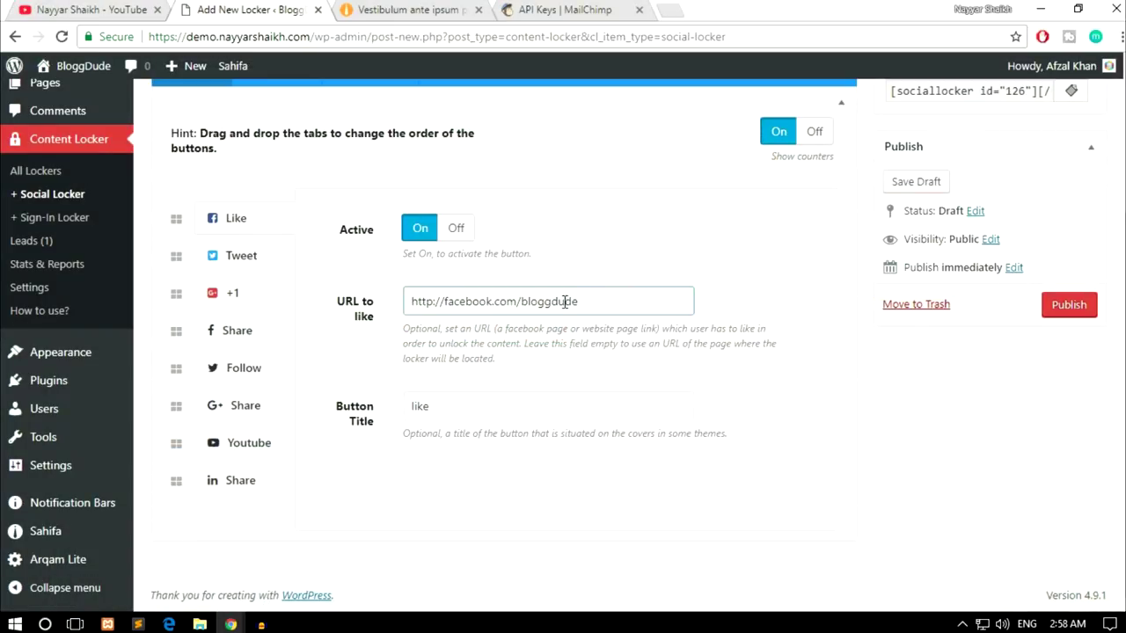
Step: Verify the entered Facebook URL and the default 'like' button title, then show the Tweet settings
drag(629, 300, 411, 301)
drag(459, 397, 382, 406)
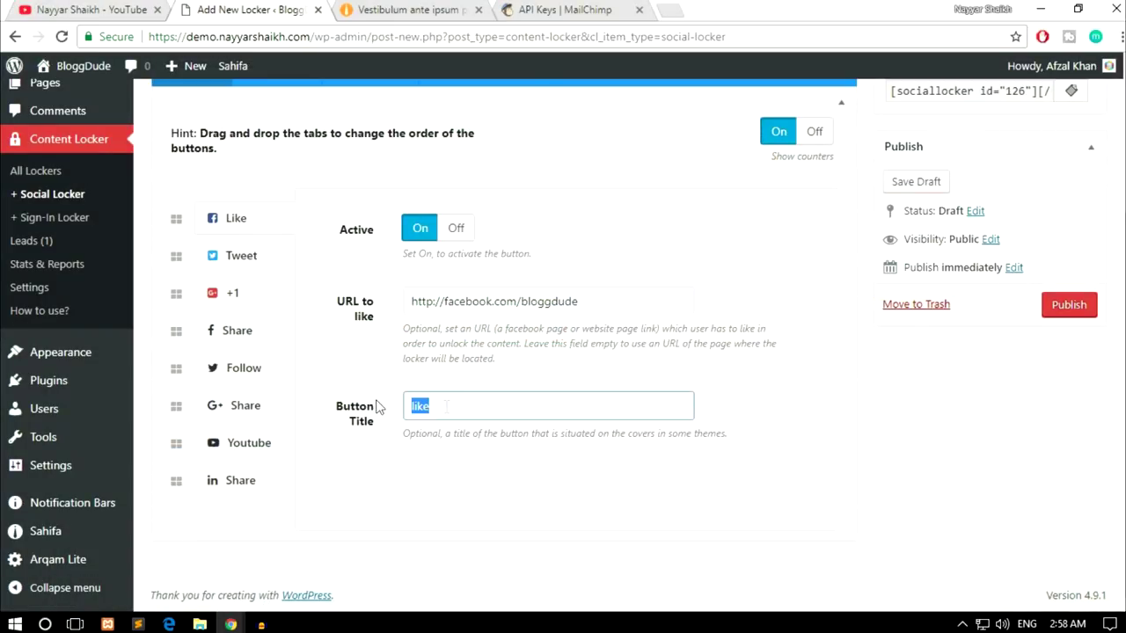
click(528, 378)
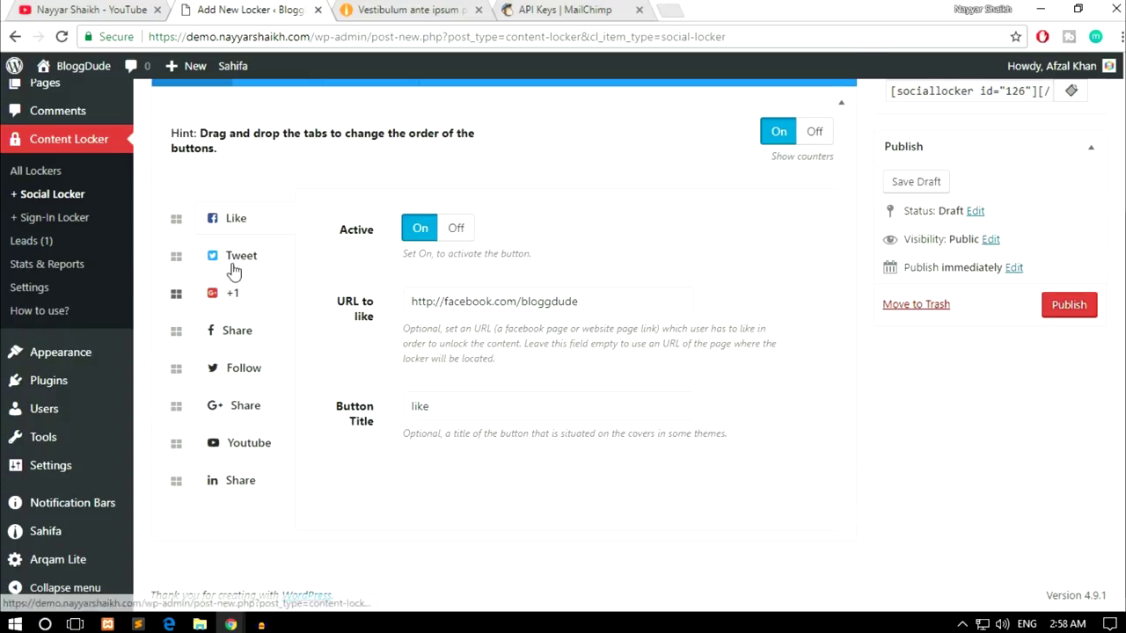
click(264, 259)
scroll(877, 416, up, 2)
Step: Check the locked post on the live site, then return to the locker's Tweet settings
scroll(878, 416, down, 1)
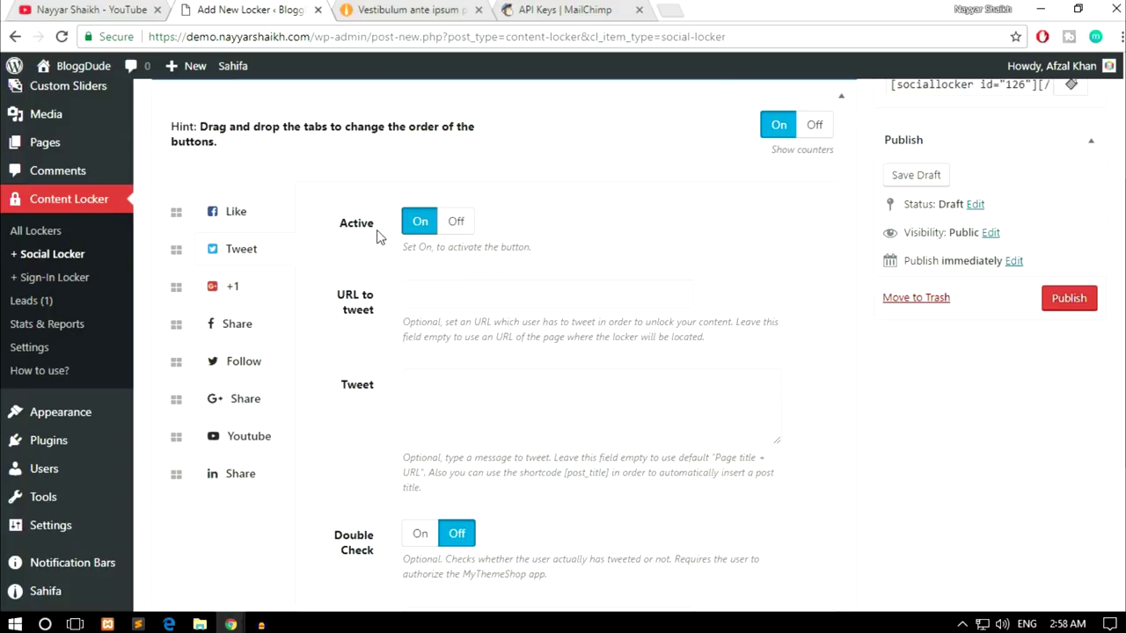
click(441, 291)
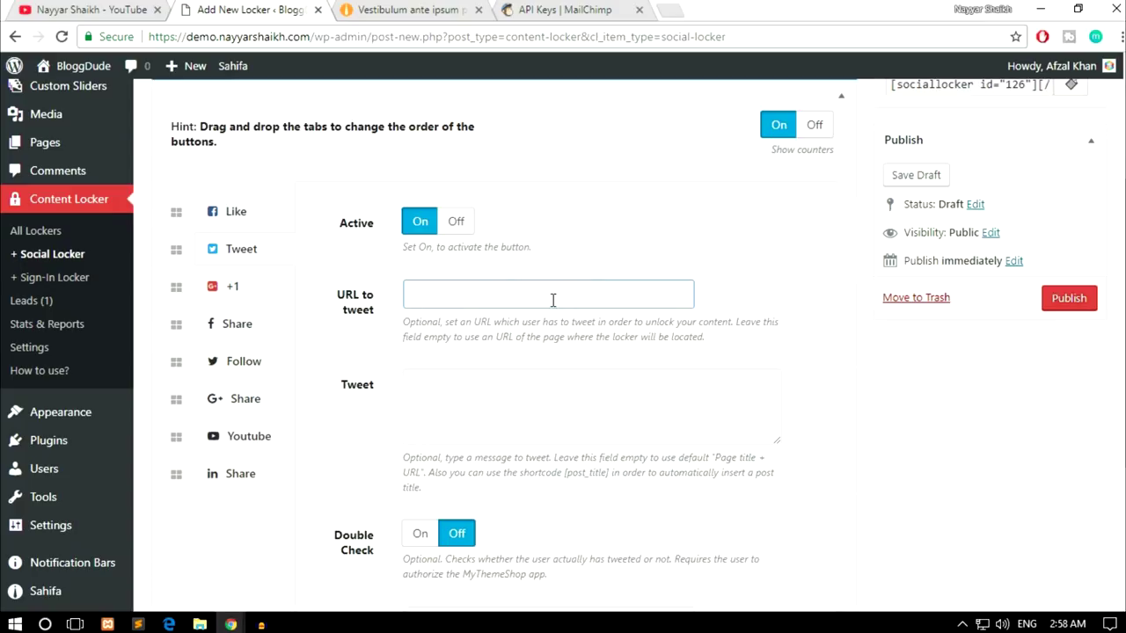
click(369, 9)
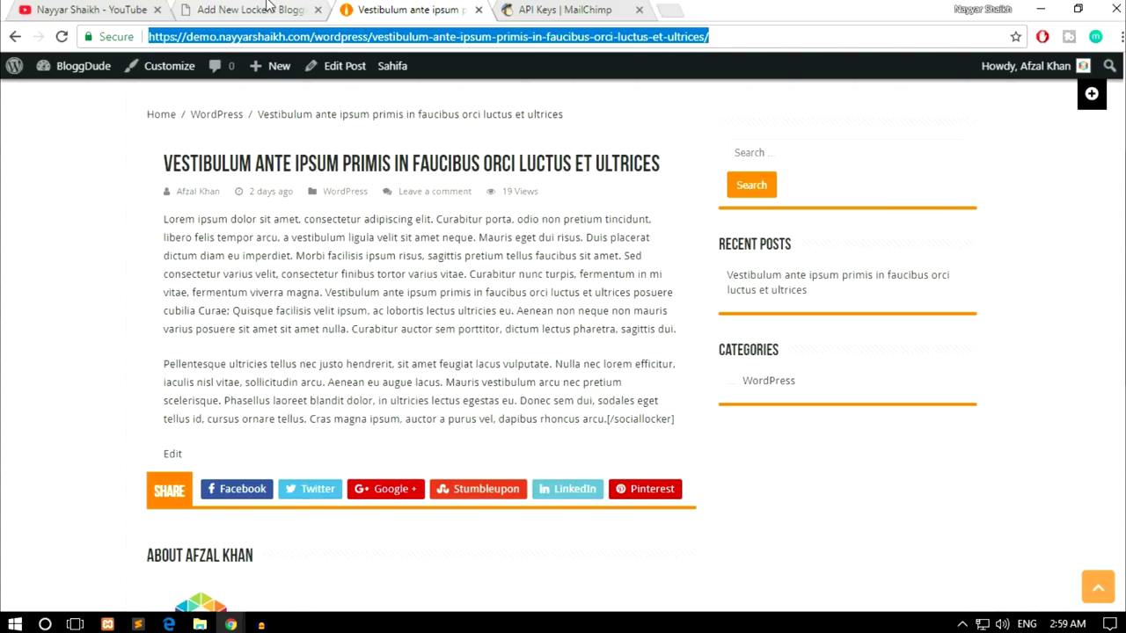
click(264, 9)
click(499, 280)
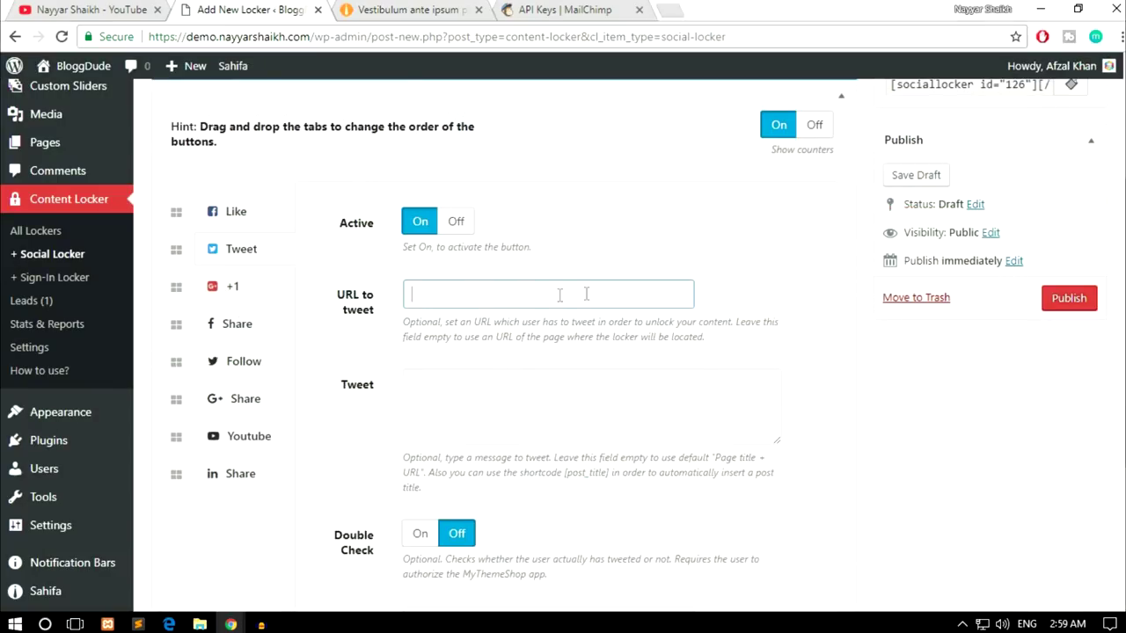
click(398, 9)
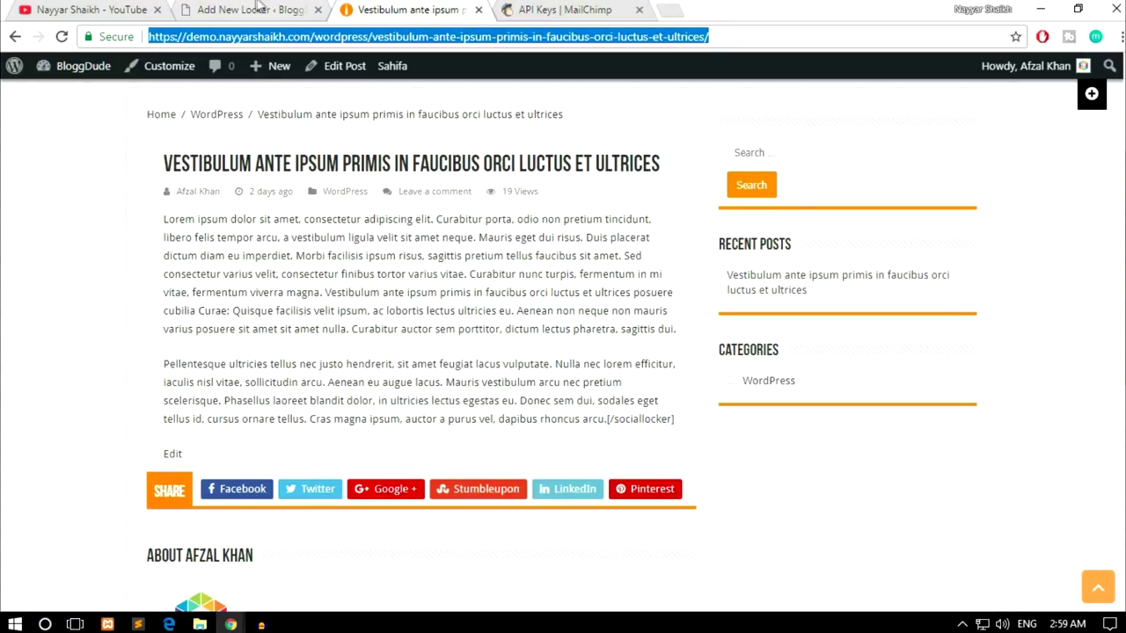
mouse_move(230, 624)
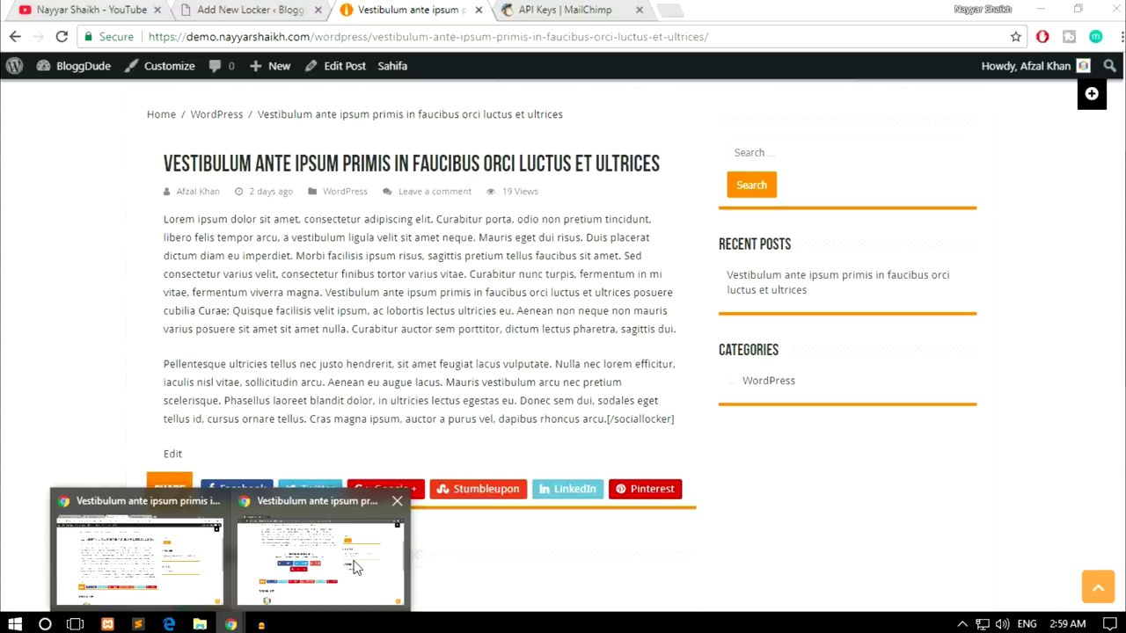
click(317, 554)
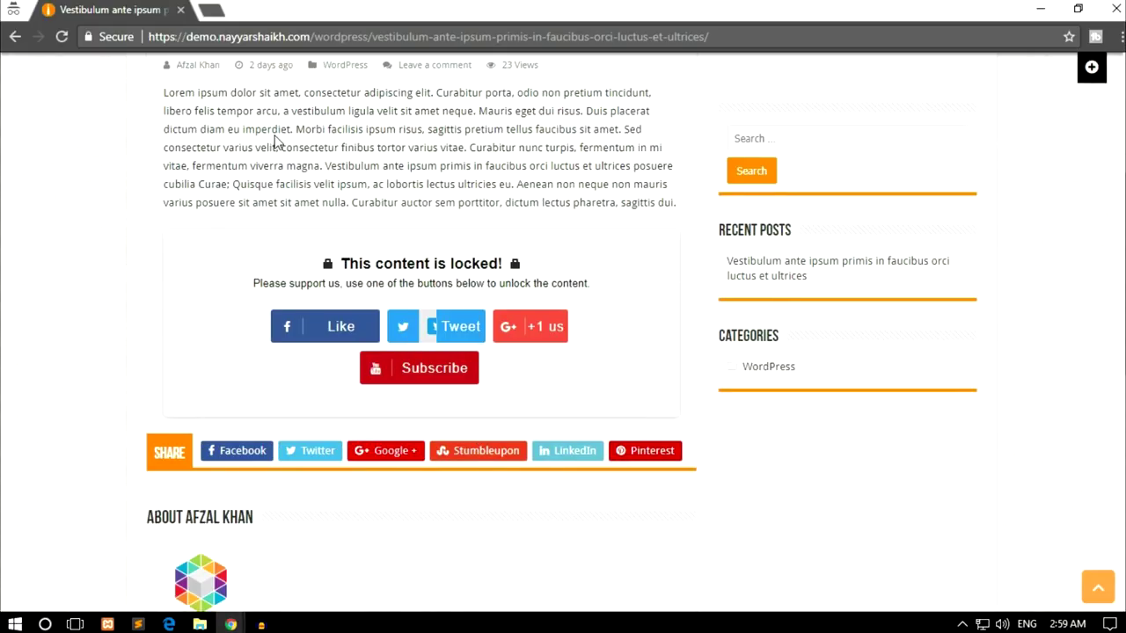
drag(431, 50, 128, 47)
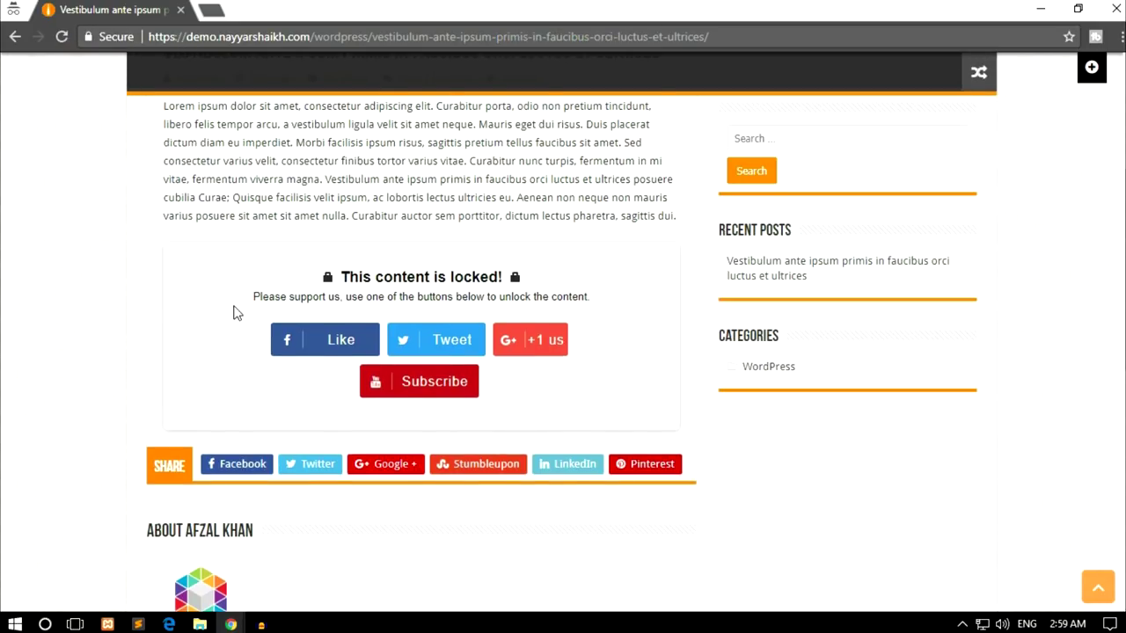
scroll(233, 311, down, 1)
scroll(261, 335, up, 2)
scroll(247, 228, up, 1)
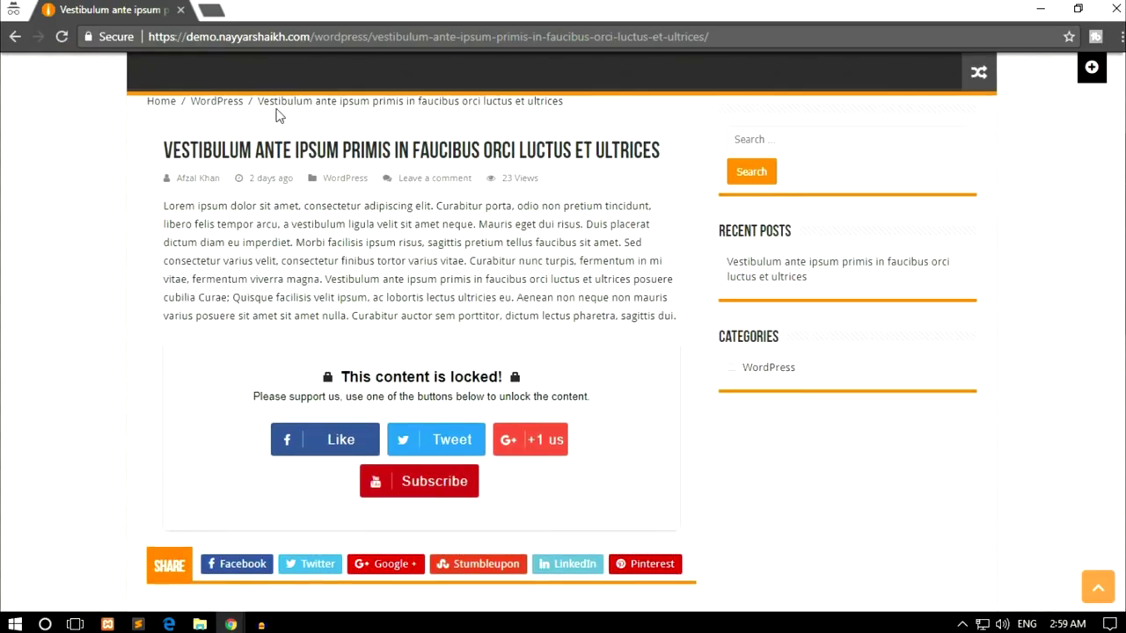
key(alt+Tab)
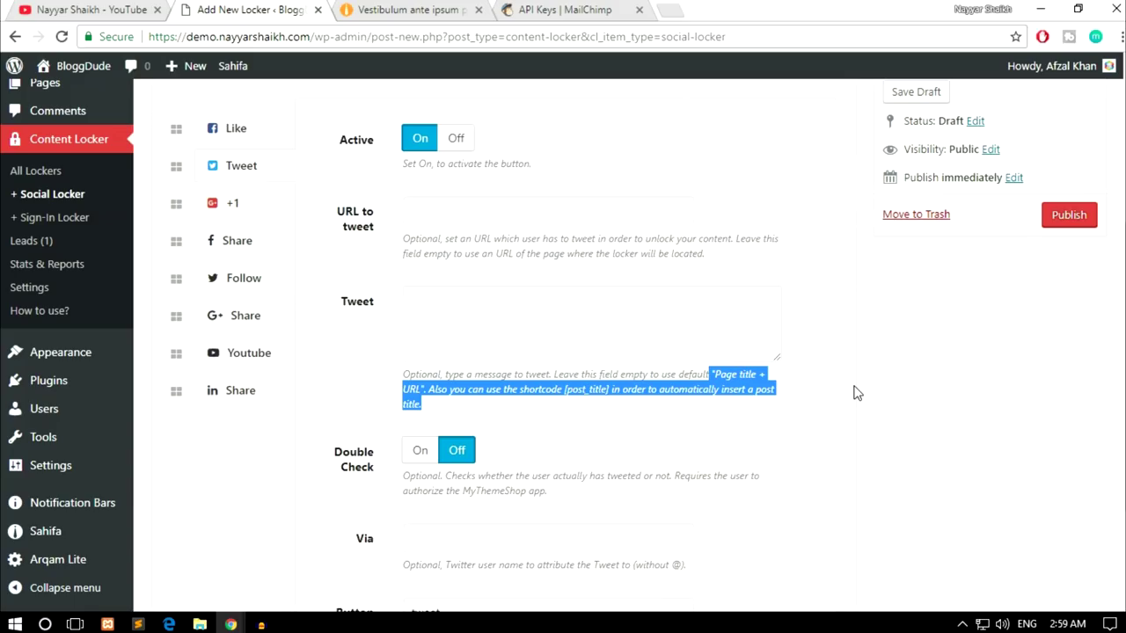
Step: Review the tweet message box and its default Page title + URL wording
click(650, 312)
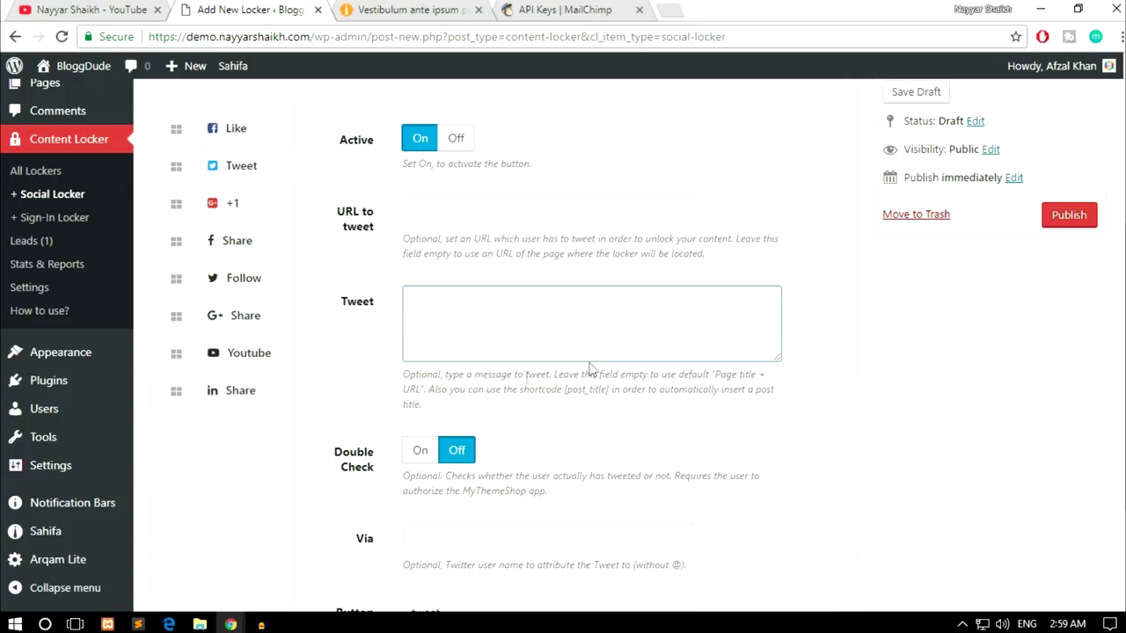
drag(714, 374, 763, 373)
click(723, 374)
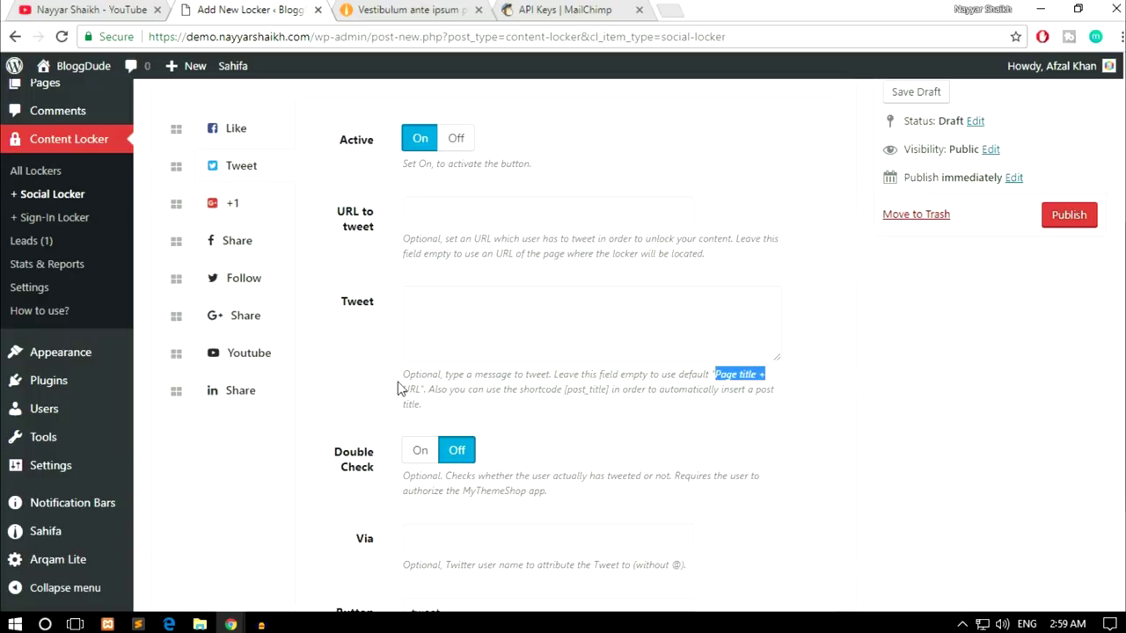
drag(402, 388, 425, 388)
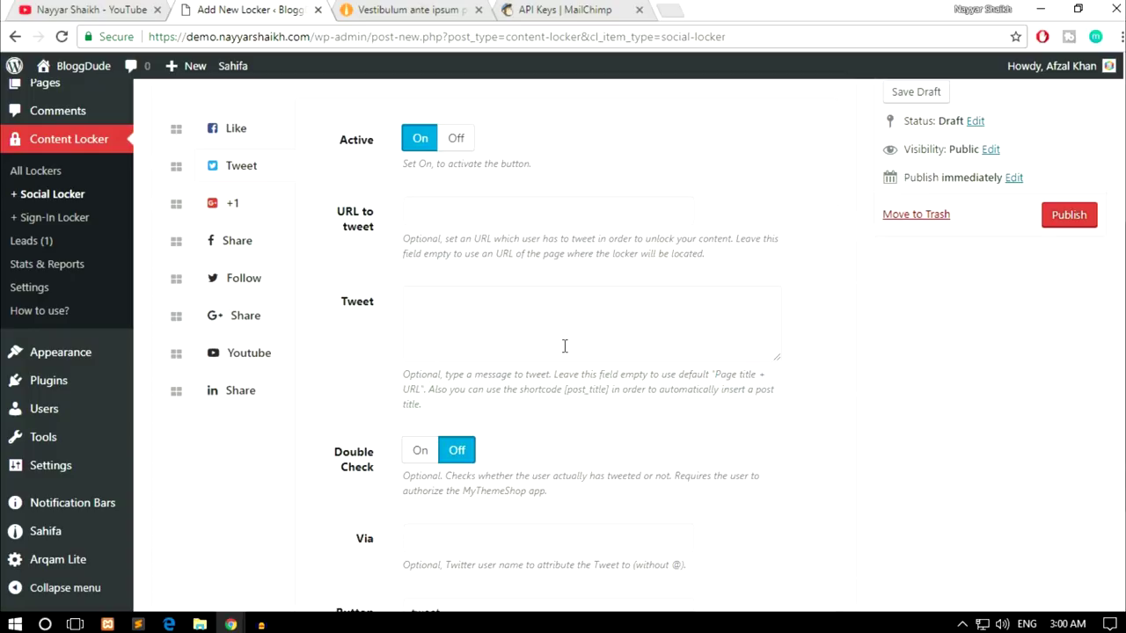
scroll(1008, 395, down, 2)
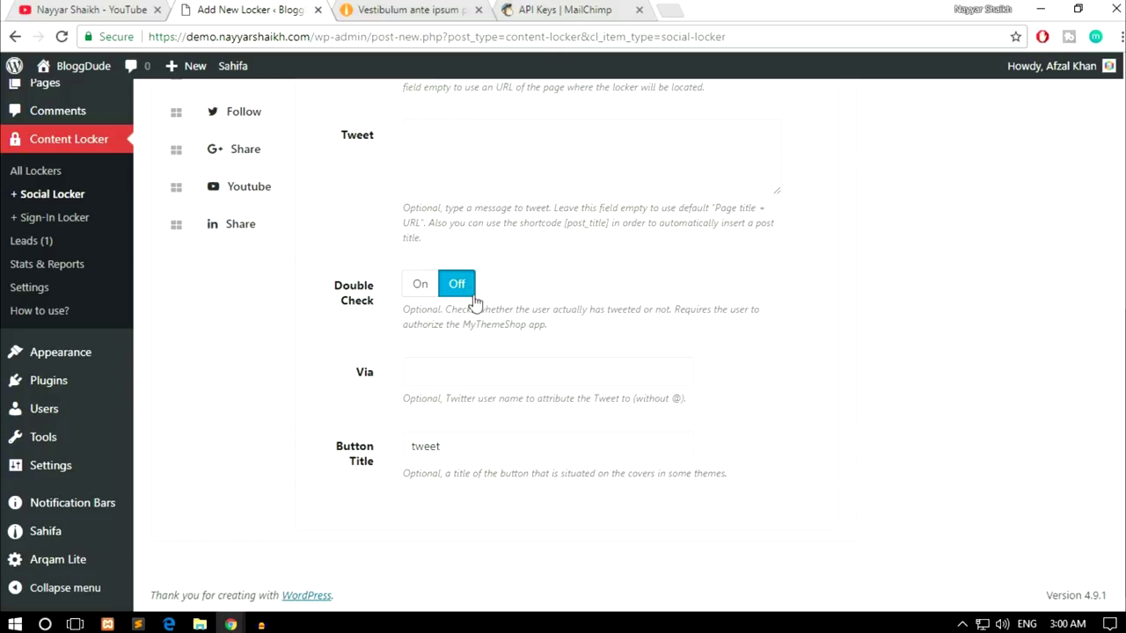
Step: Enter the site owner's Twitter username in the Via field and confirm it
click(429, 376)
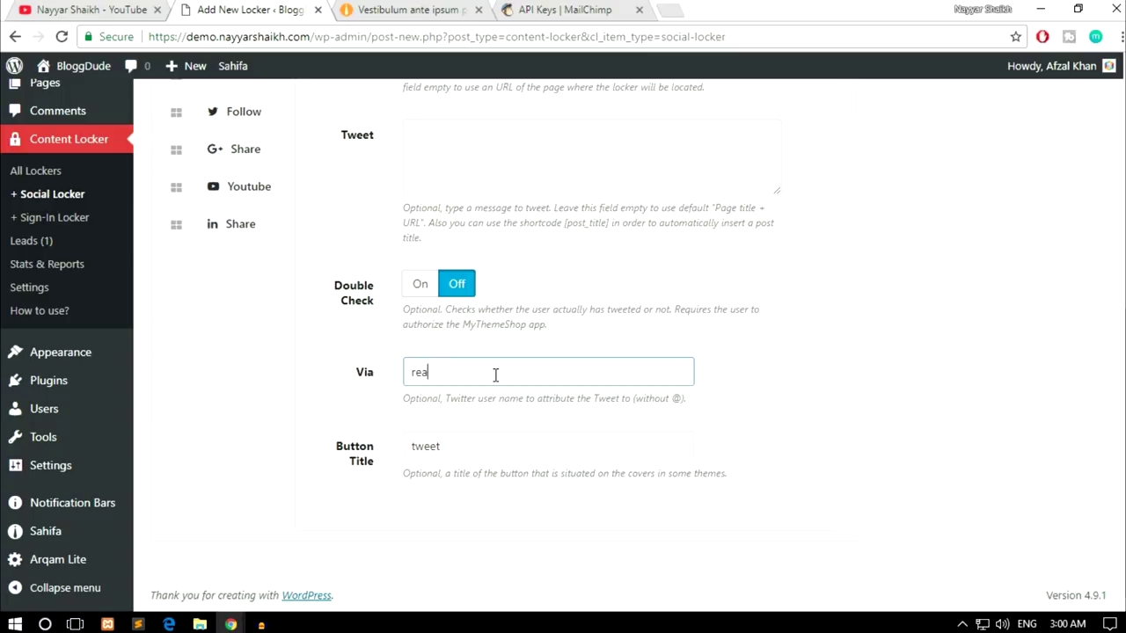
drag(465, 374, 400, 376)
click(424, 366)
double_click(495, 374)
click(539, 370)
double_click(434, 372)
click(619, 320)
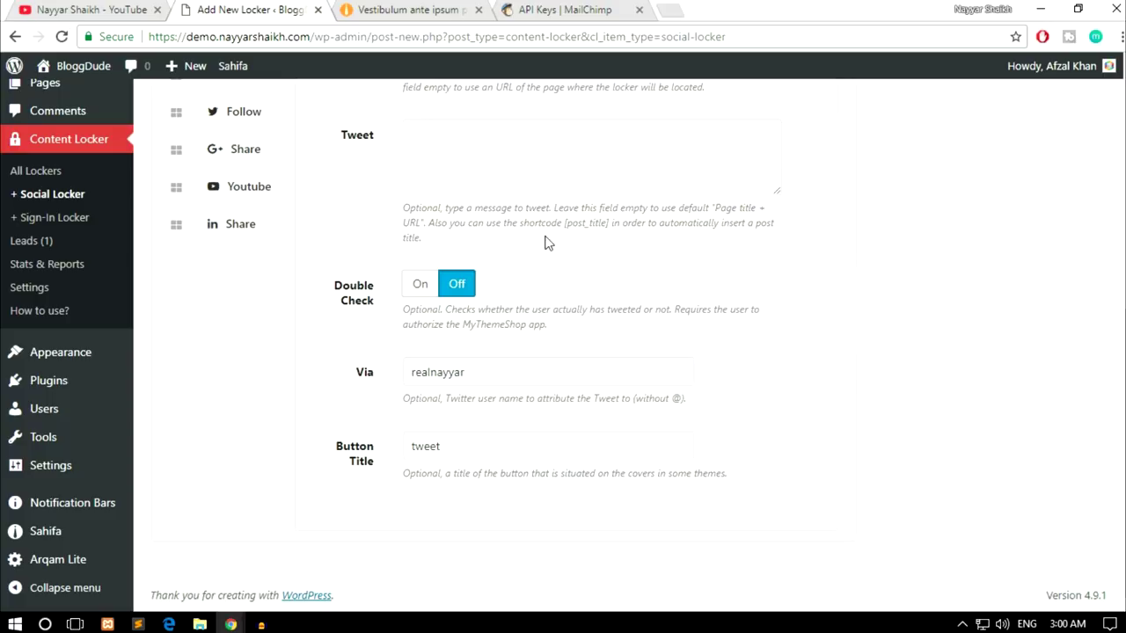
drag(492, 373, 384, 374)
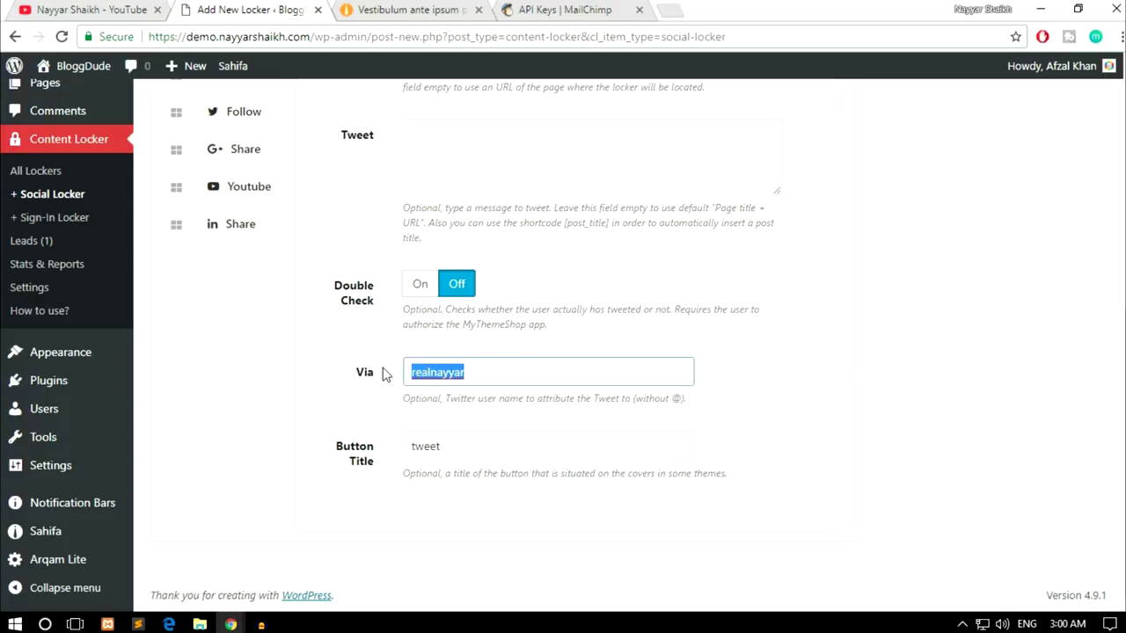
scroll(989, 433, up, 3)
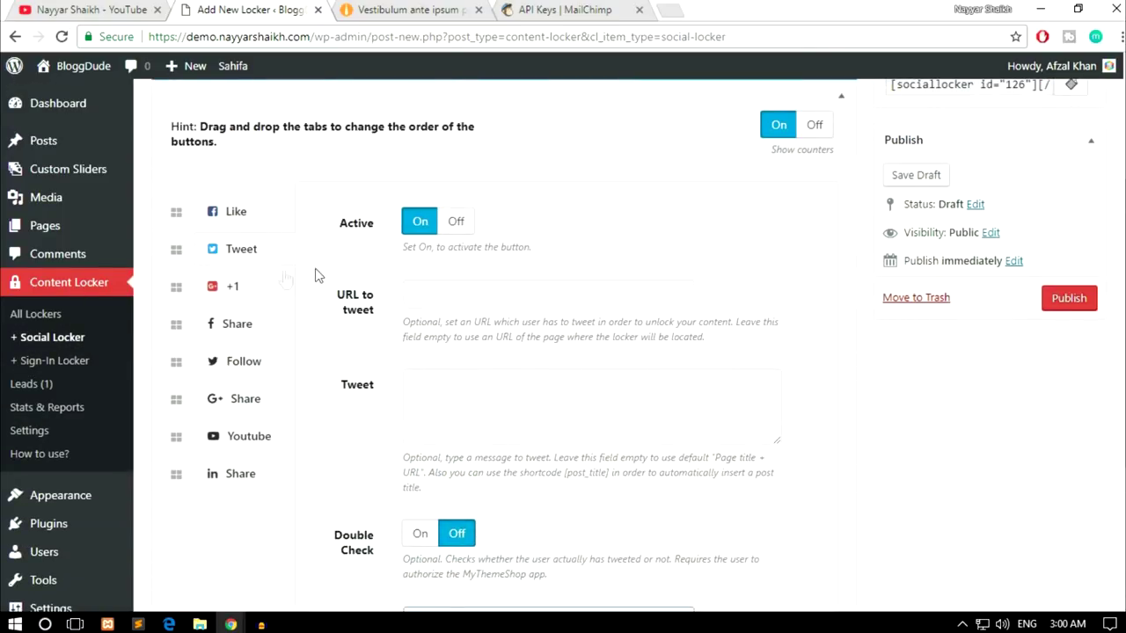
Step: Switch on the Facebook Share button, leaving its URL to share field empty
click(238, 291)
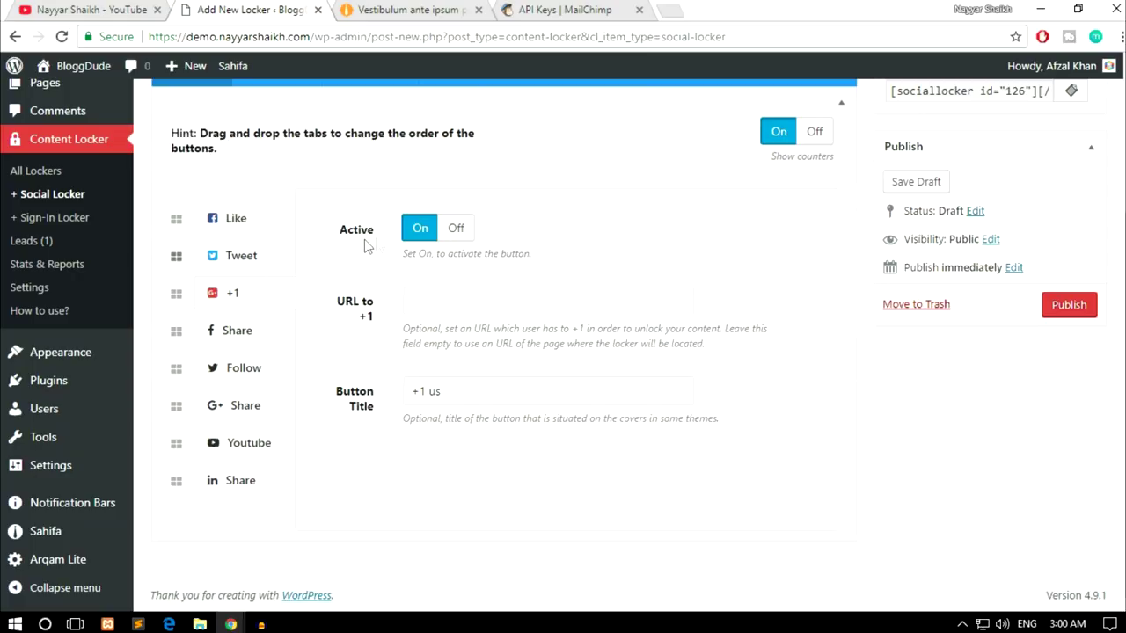
click(450, 310)
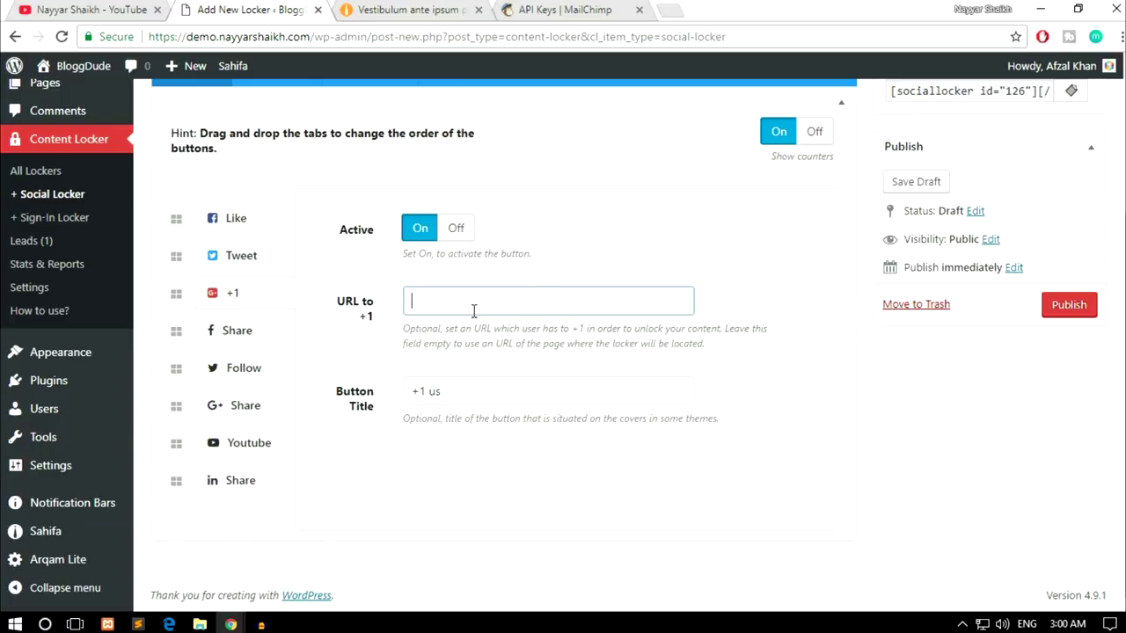
click(247, 335)
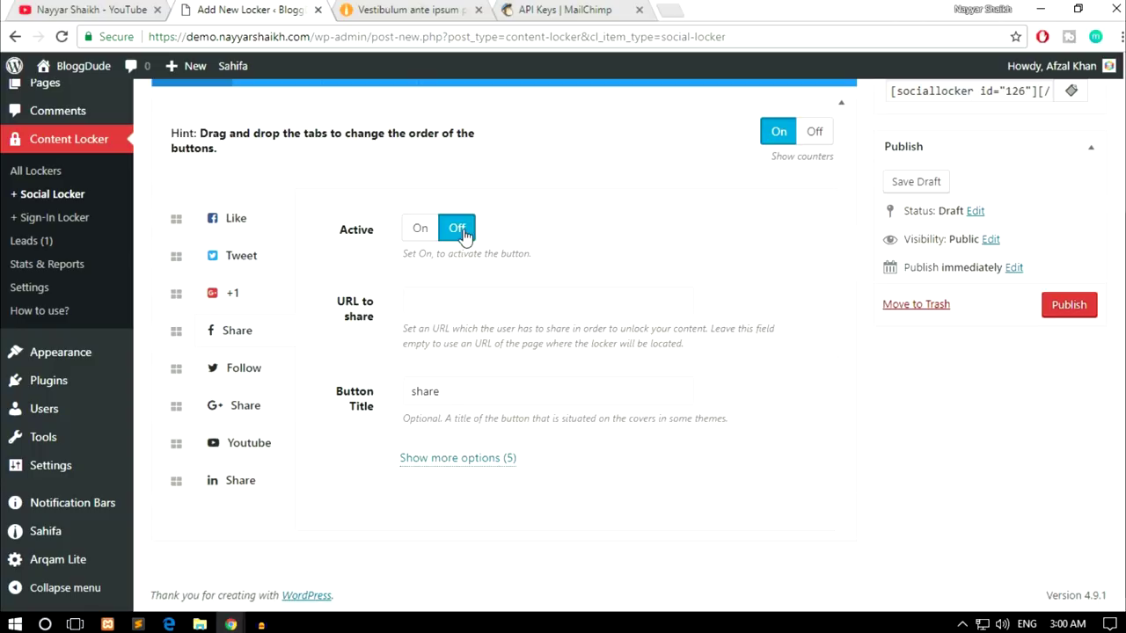
click(422, 230)
click(494, 310)
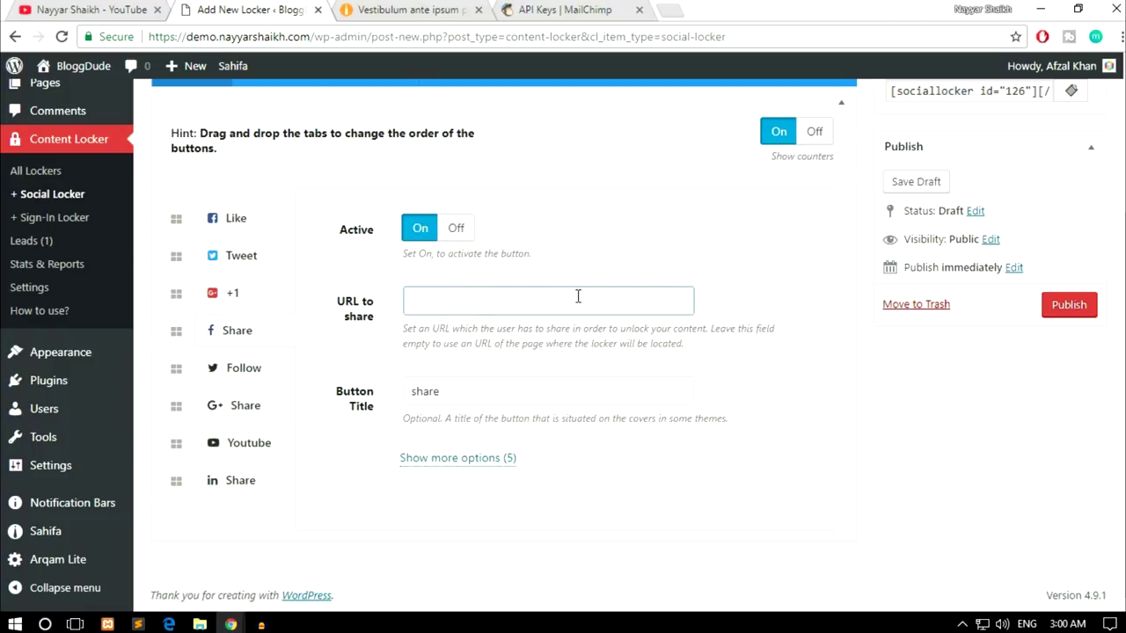
click(684, 356)
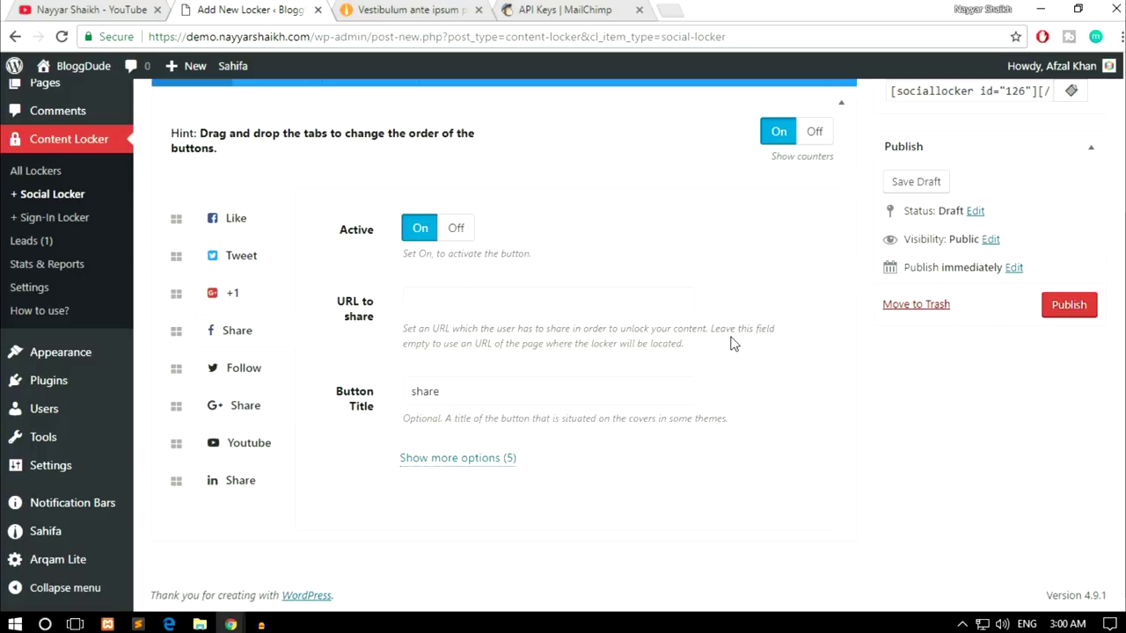
Step: Turn the Twitter Follow button off and review the Tweet, Like and Share settings
click(246, 371)
click(450, 216)
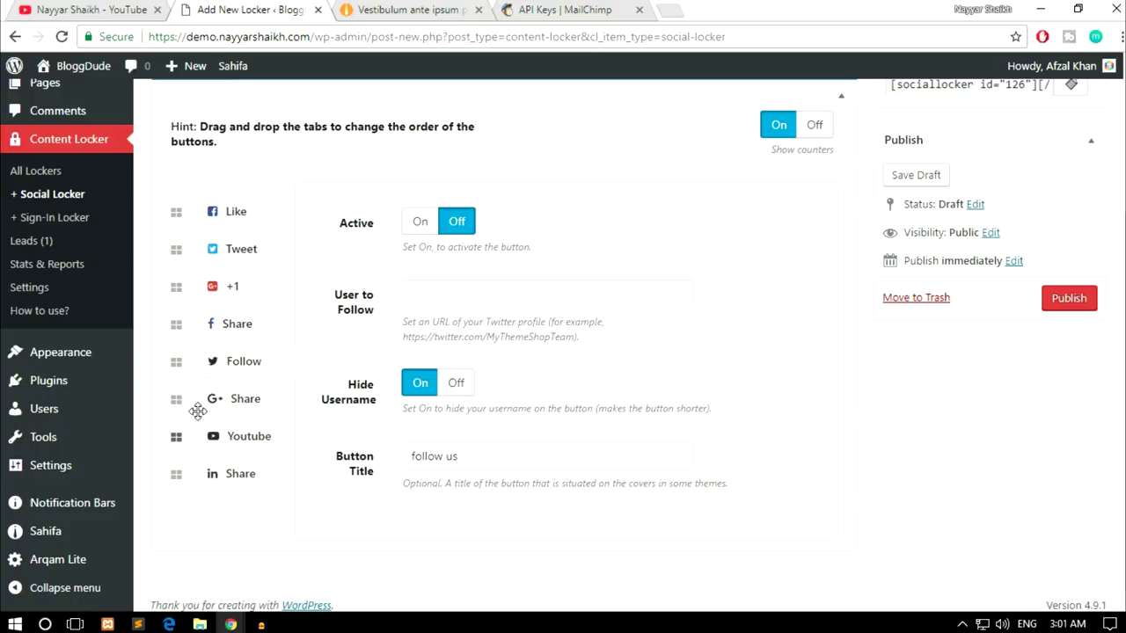
click(251, 252)
click(253, 366)
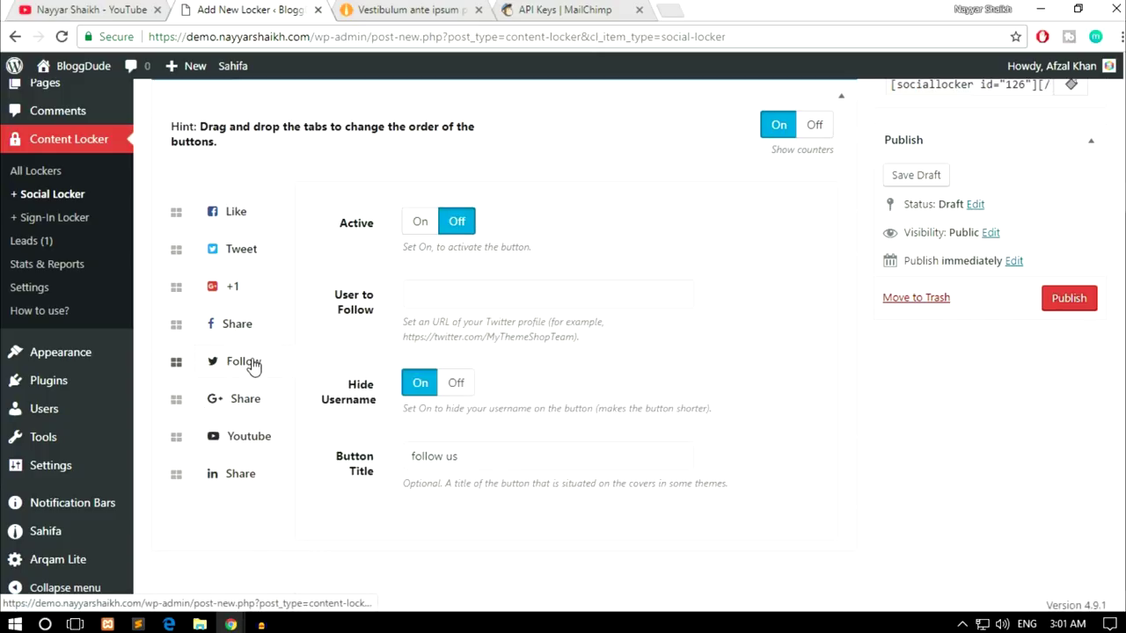
click(251, 212)
click(237, 332)
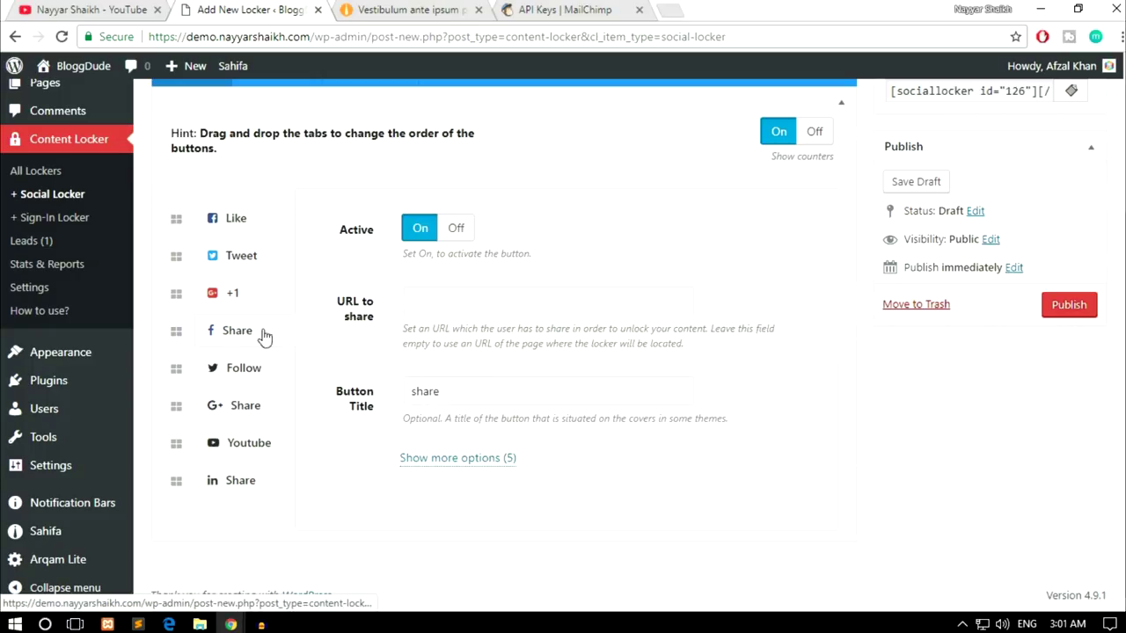
Step: Turn the Tweet button off and switch the Twitter Follow button on
click(242, 257)
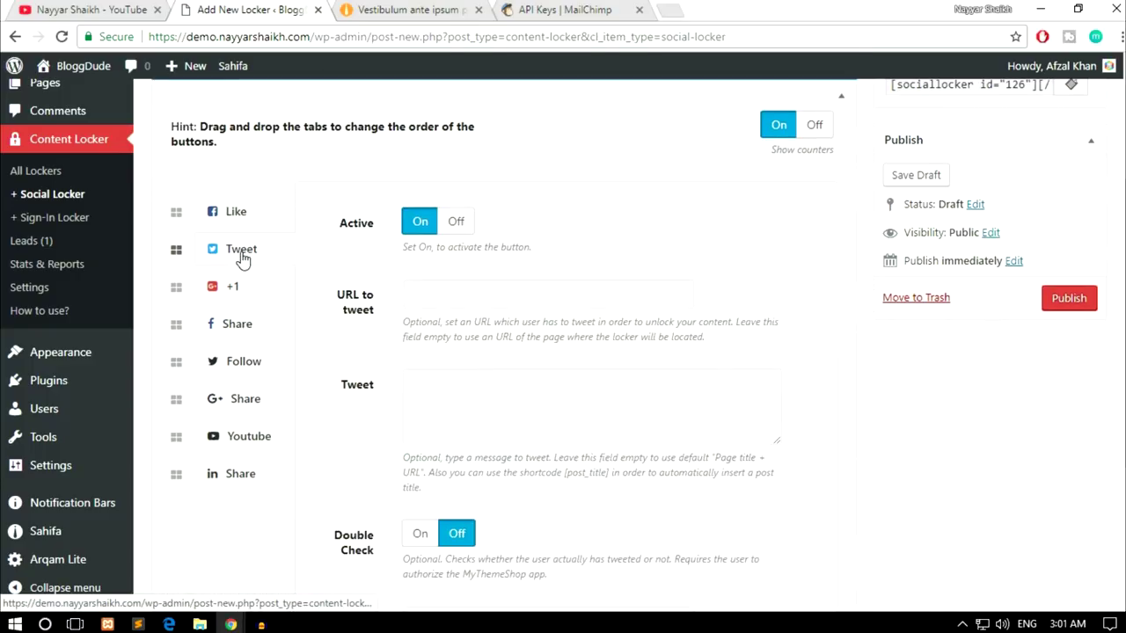
click(458, 223)
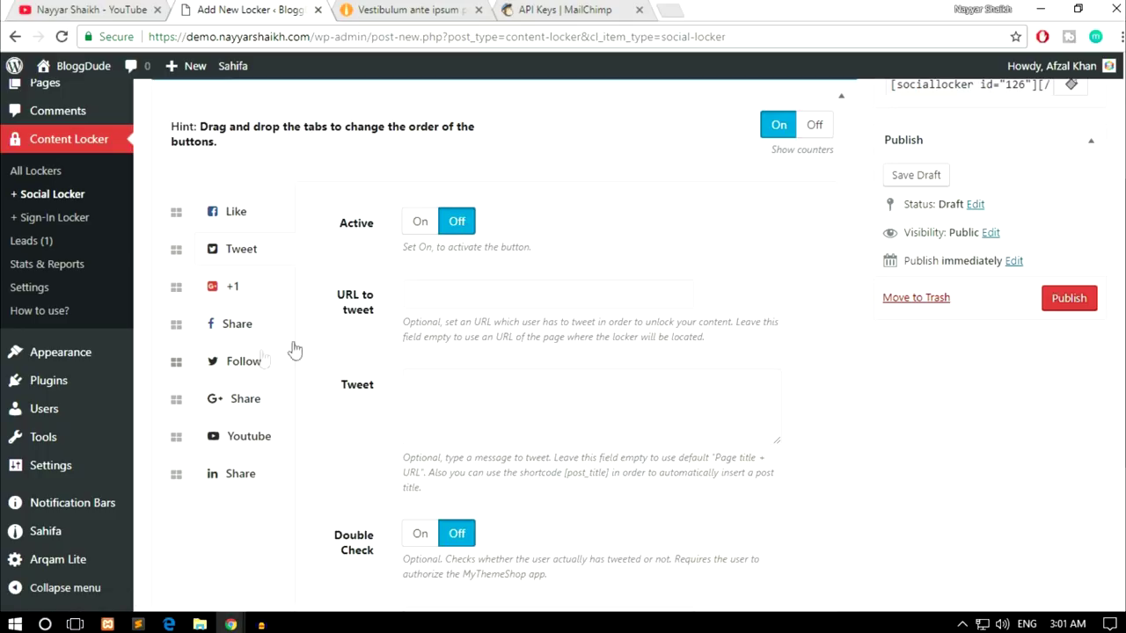
click(251, 368)
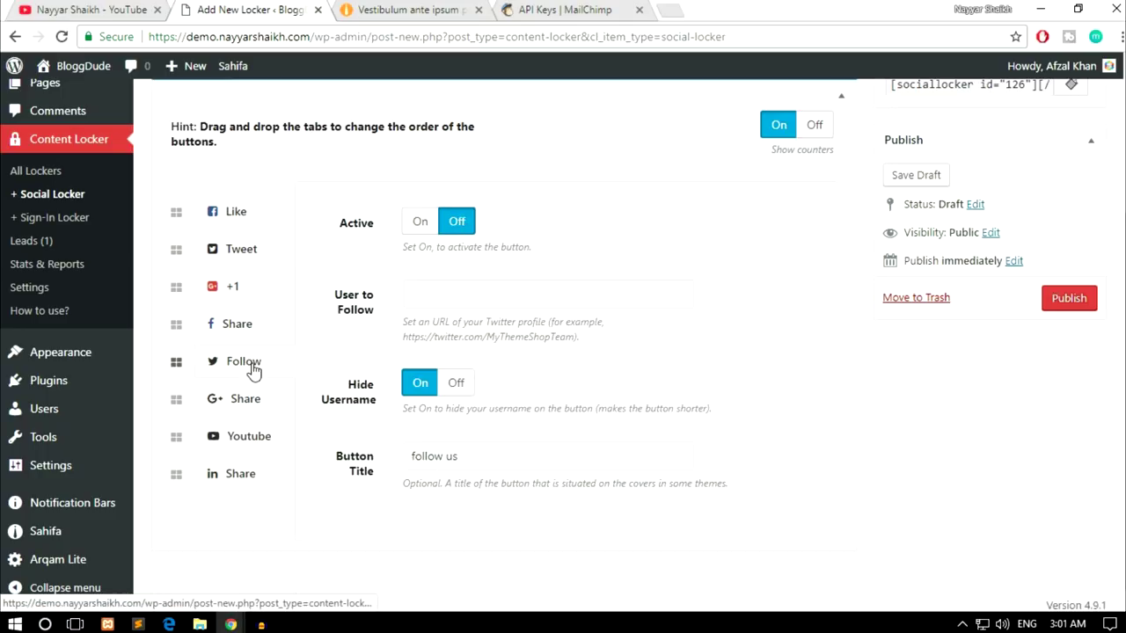
click(419, 221)
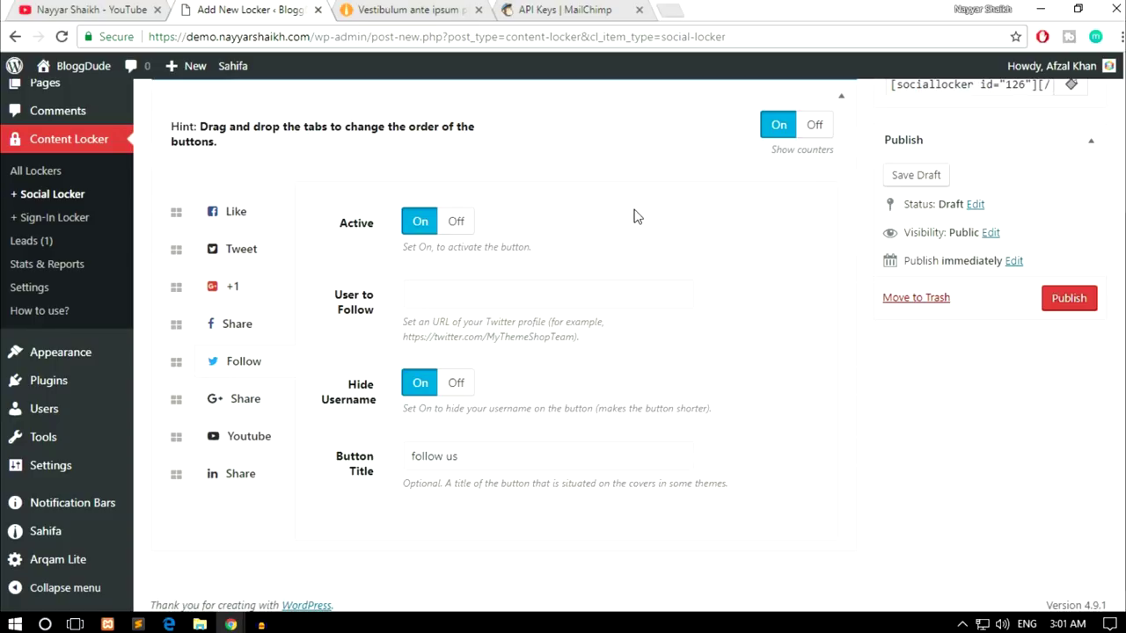
click(607, 295)
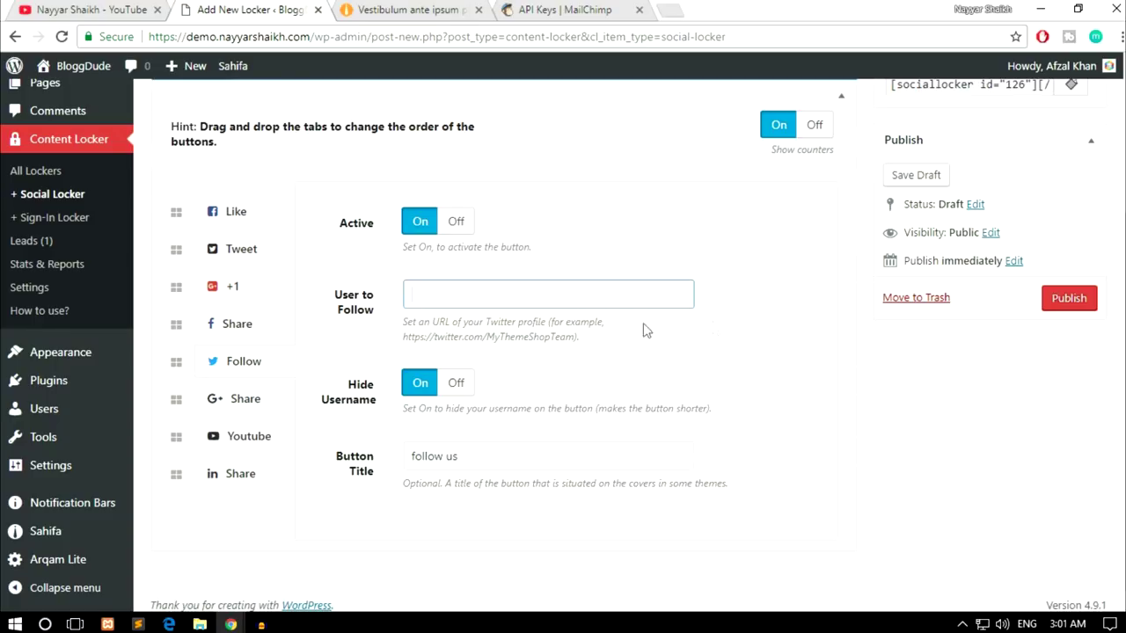
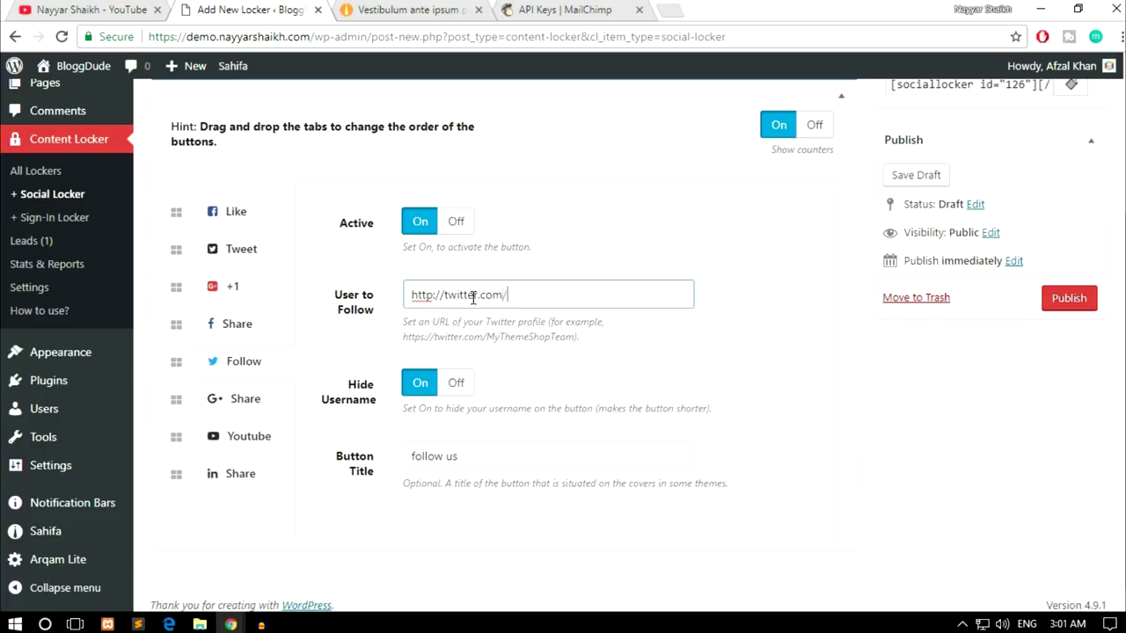
Step: Complete the Twitter User to Follow URL with the site owner's profile name
text(ayyar)
drag(626, 297, 392, 301)
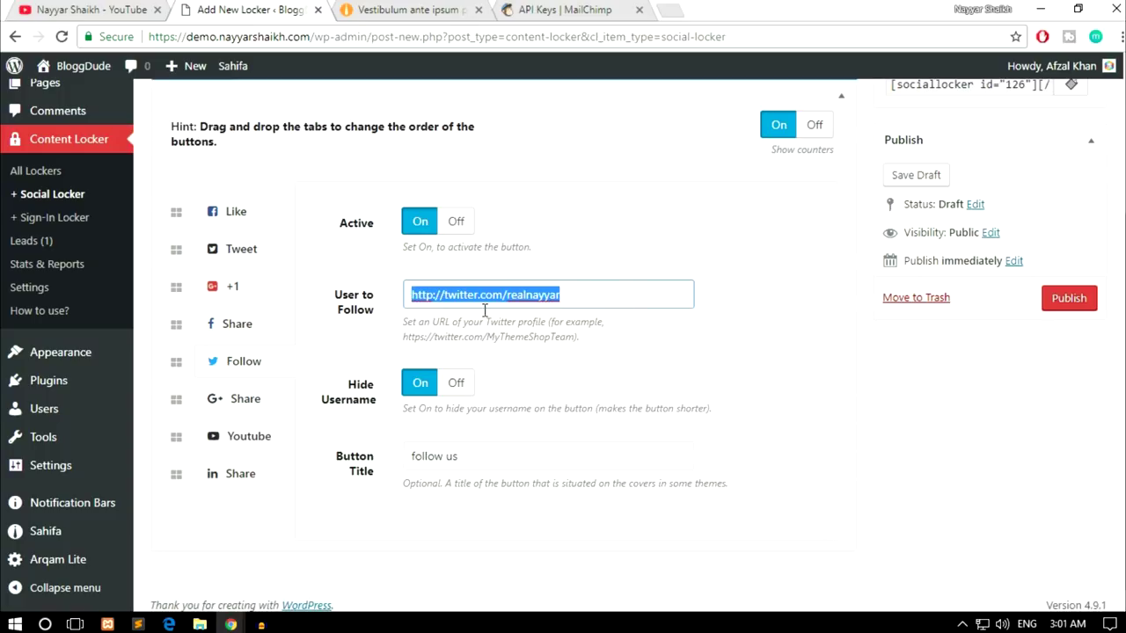
click(575, 248)
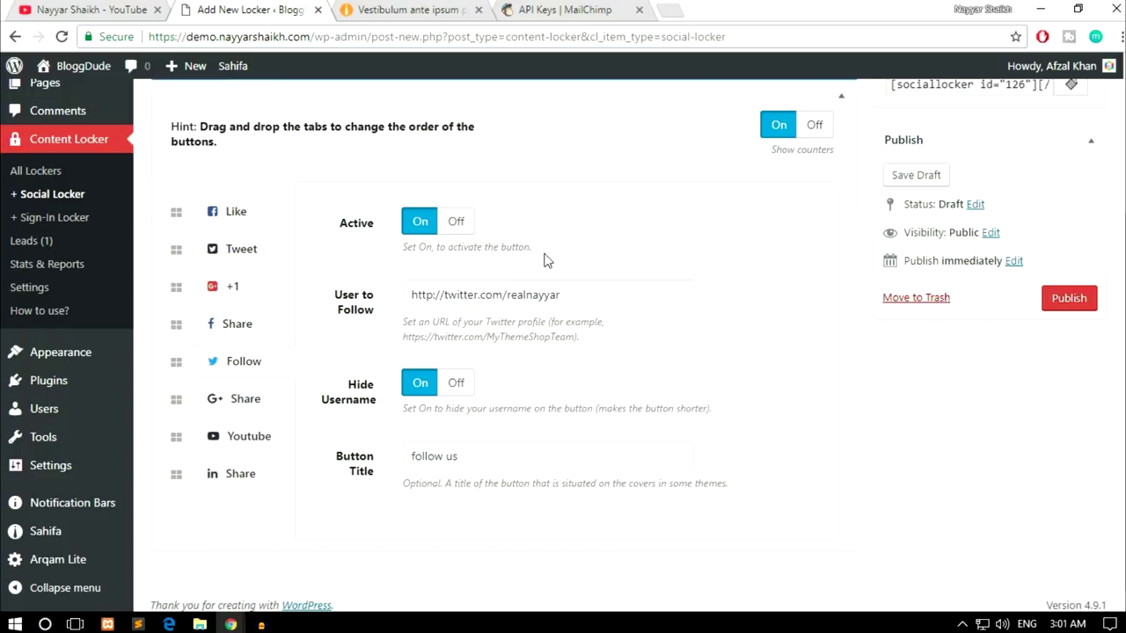
drag(562, 296, 412, 293)
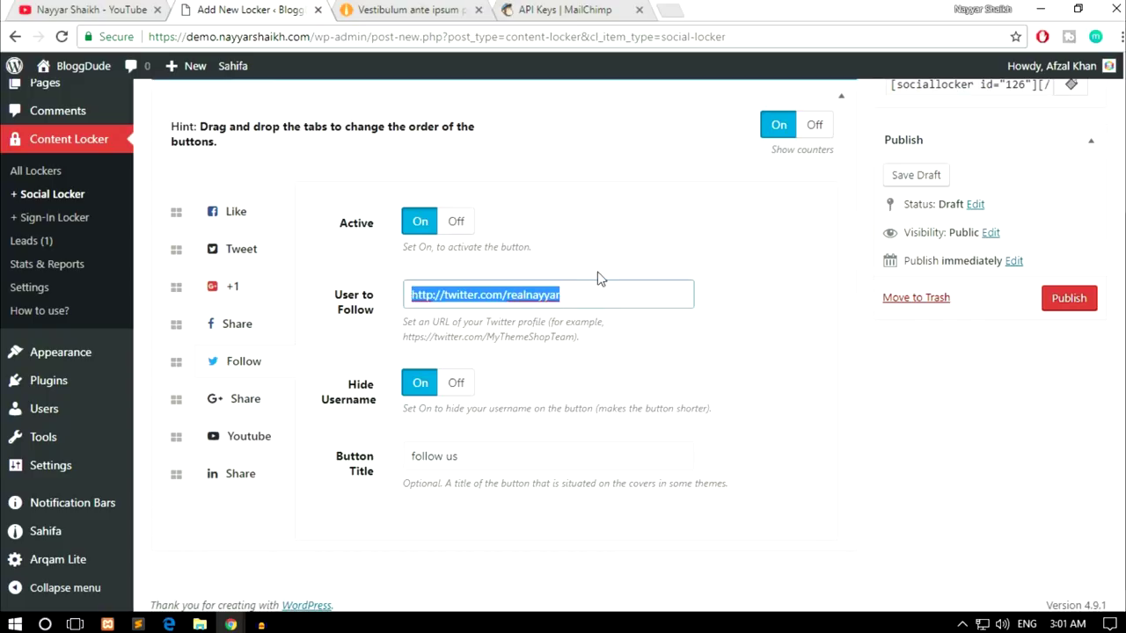
click(571, 294)
drag(584, 294, 508, 294)
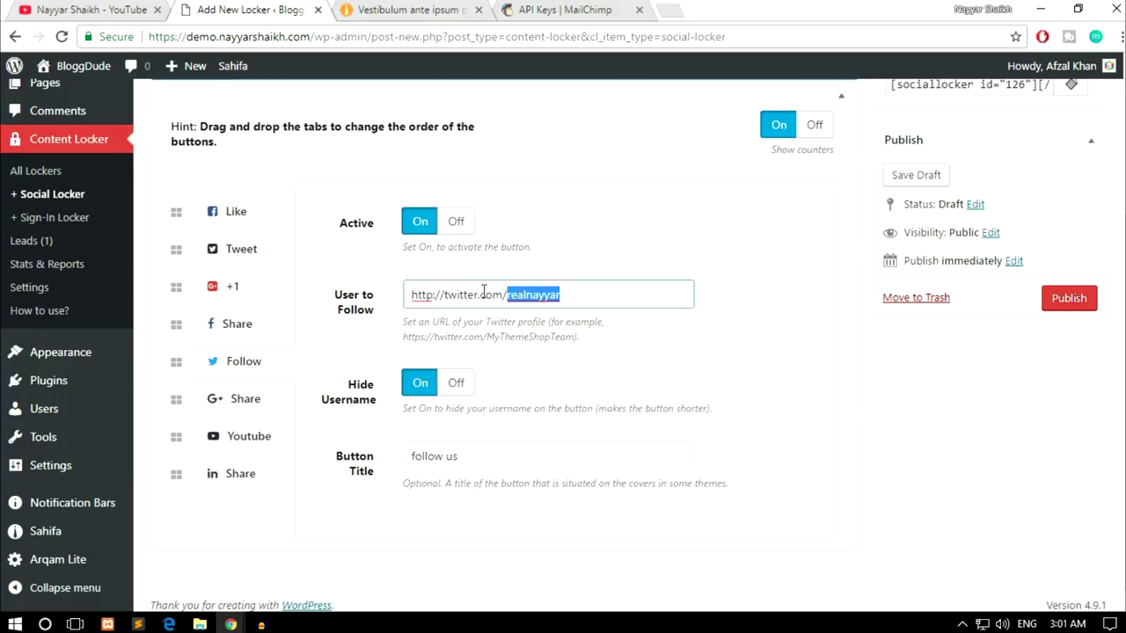
click(803, 355)
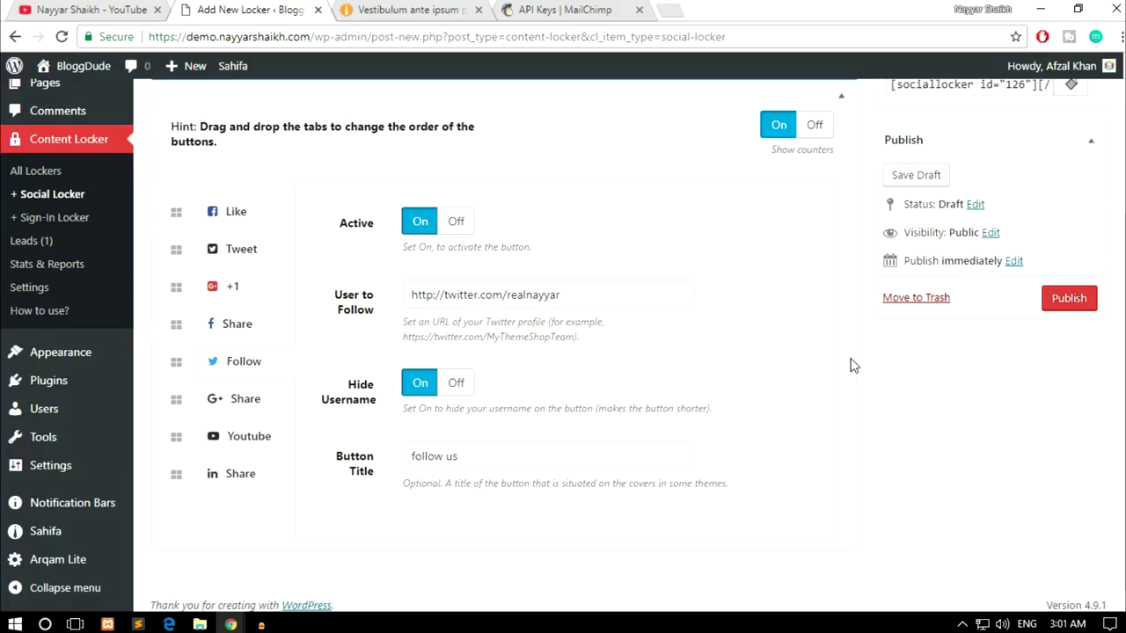
Step: Confirm the Twitter button title 'follow us' and bring up the YouTube button's settings
scroll(645, 362, down, 1)
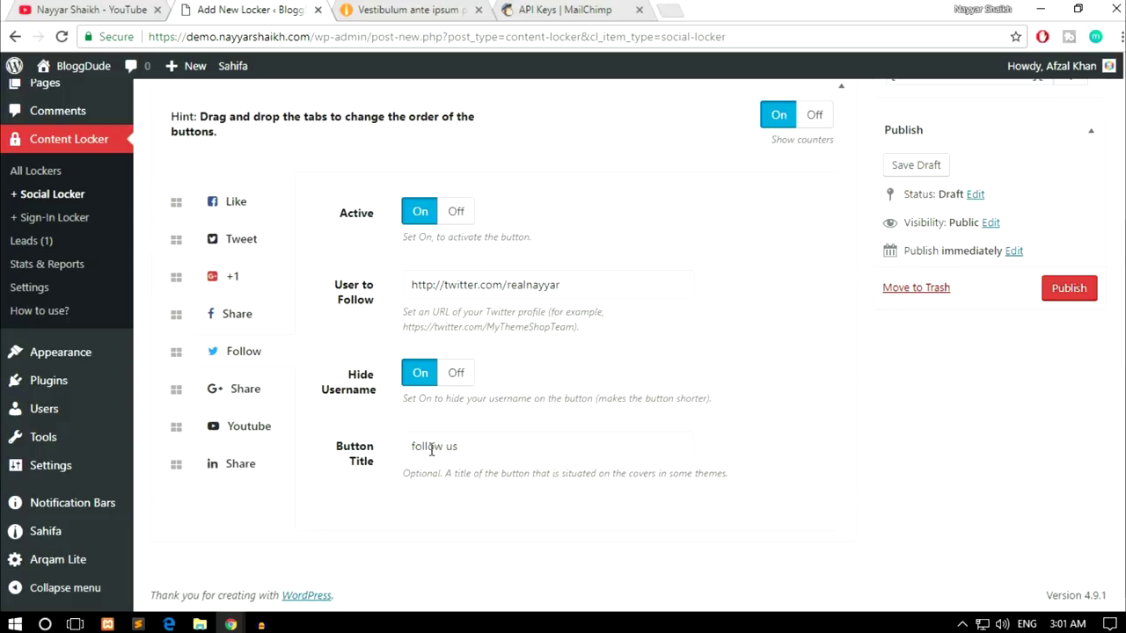
click(387, 447)
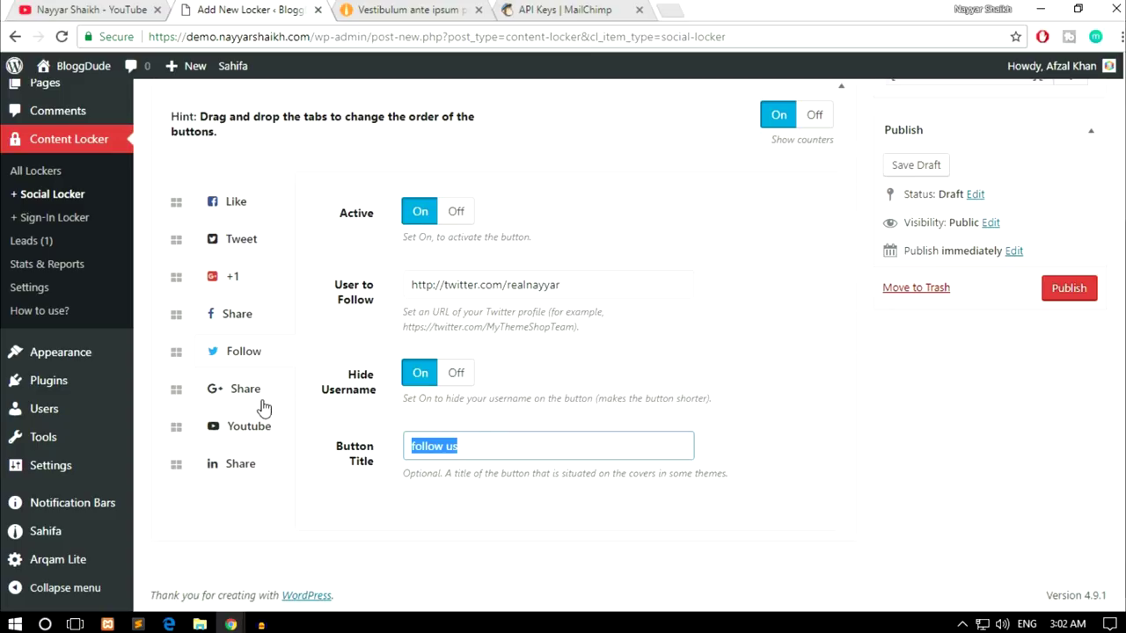
click(247, 429)
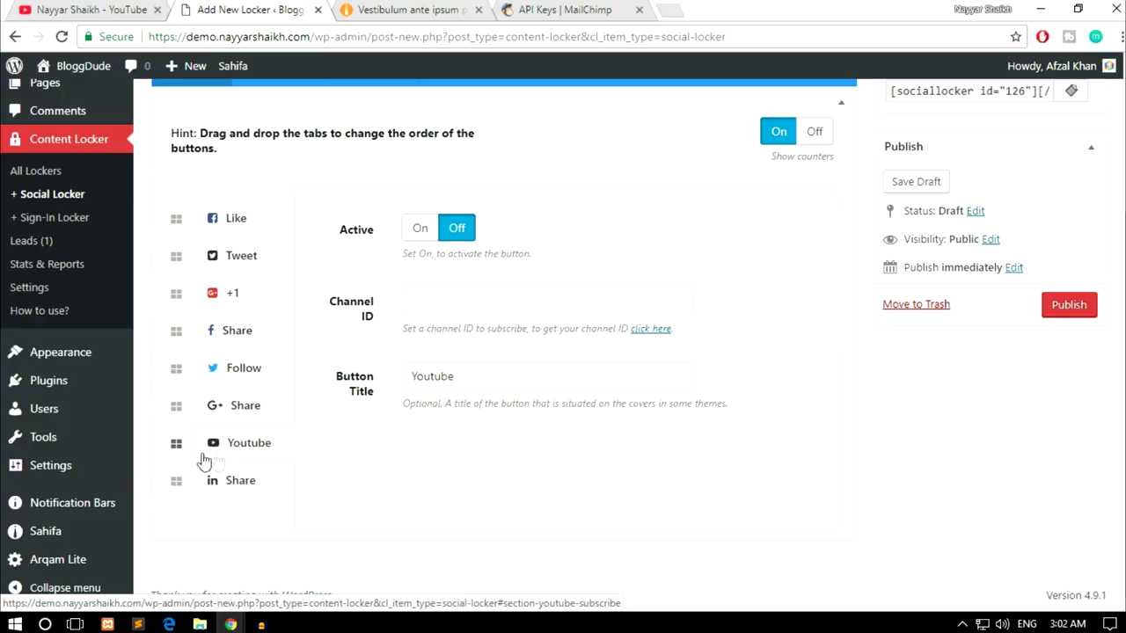
Step: Switch the YouTube button's Active setting to On, ready to fill its Channel ID
click(419, 228)
click(490, 303)
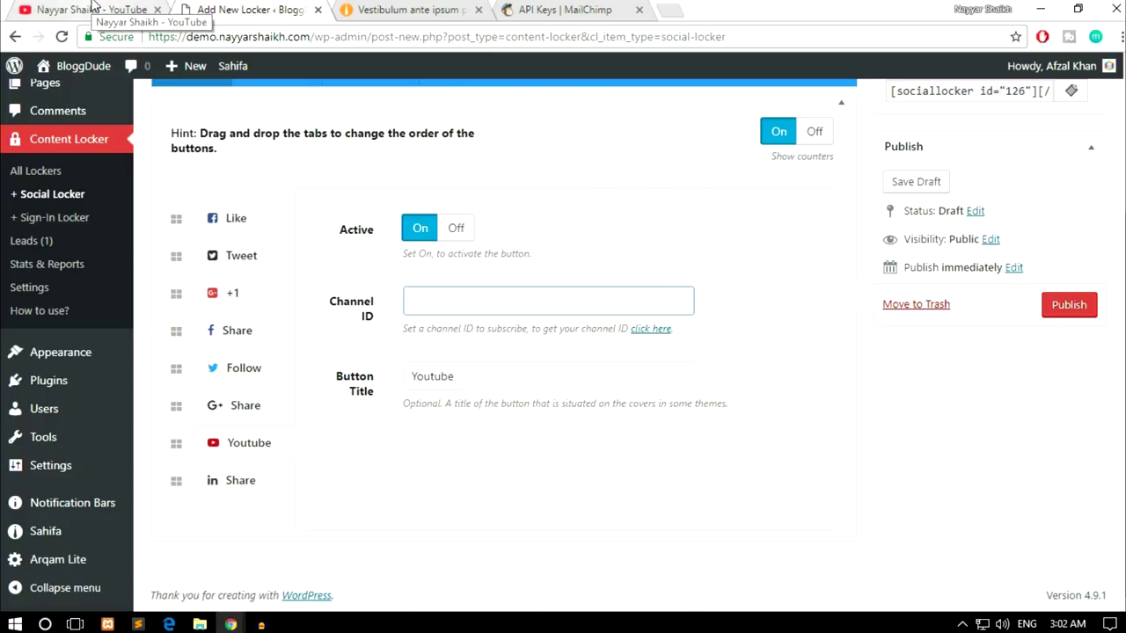
click(93, 7)
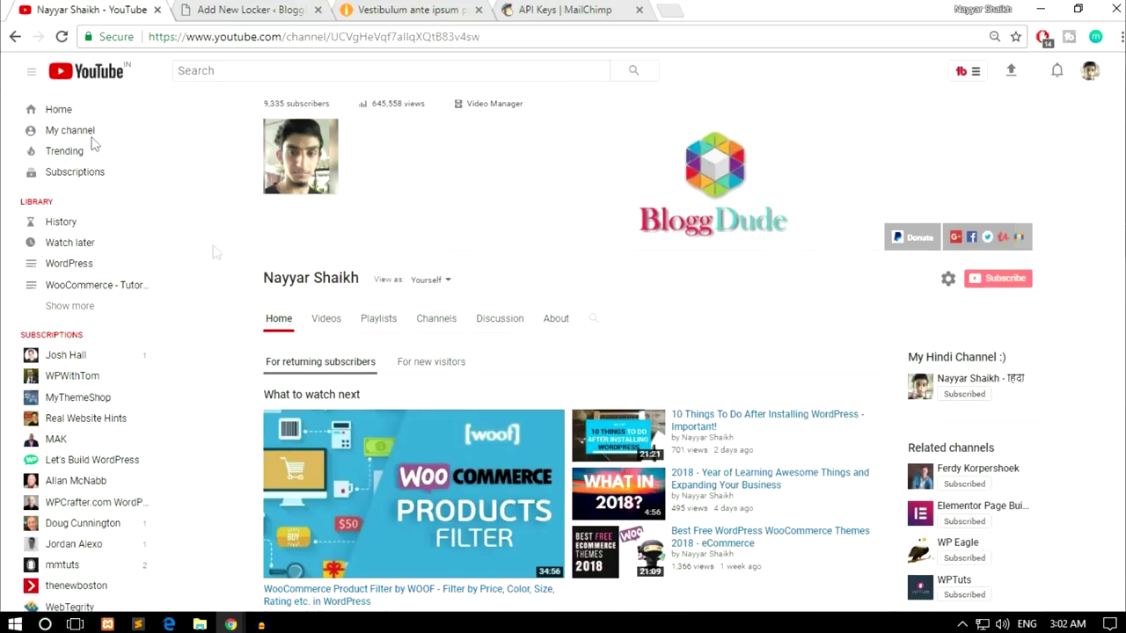
Step: Copy the channel ID from your YouTube channel's address and paste it into the locker's Channel ID field
click(79, 139)
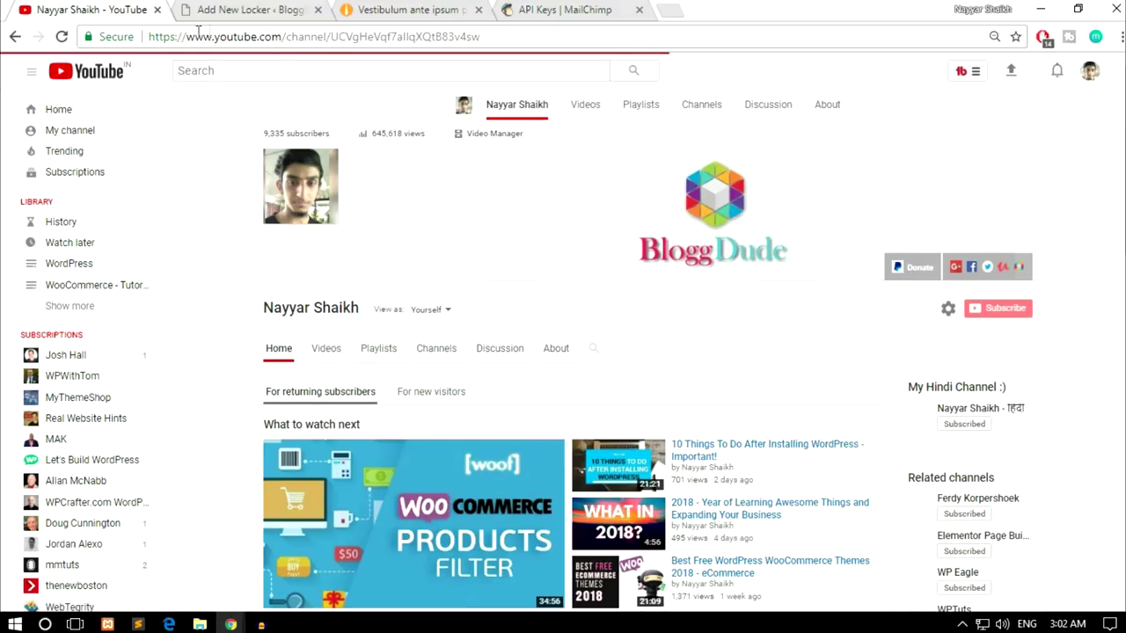
click(329, 37)
click(448, 37)
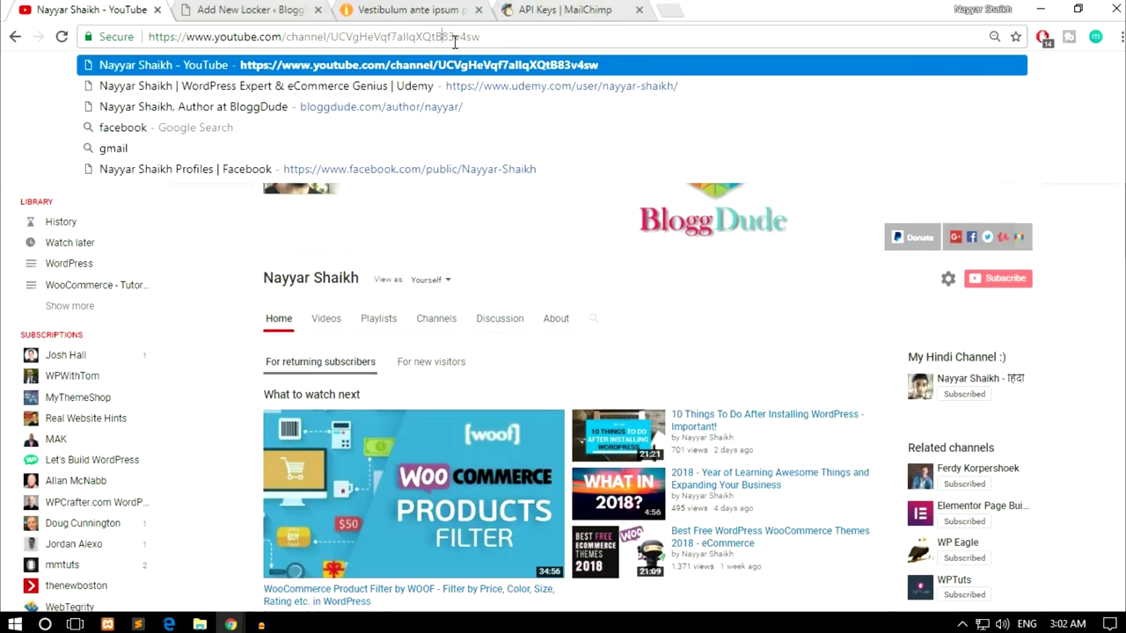
drag(525, 37, 329, 36)
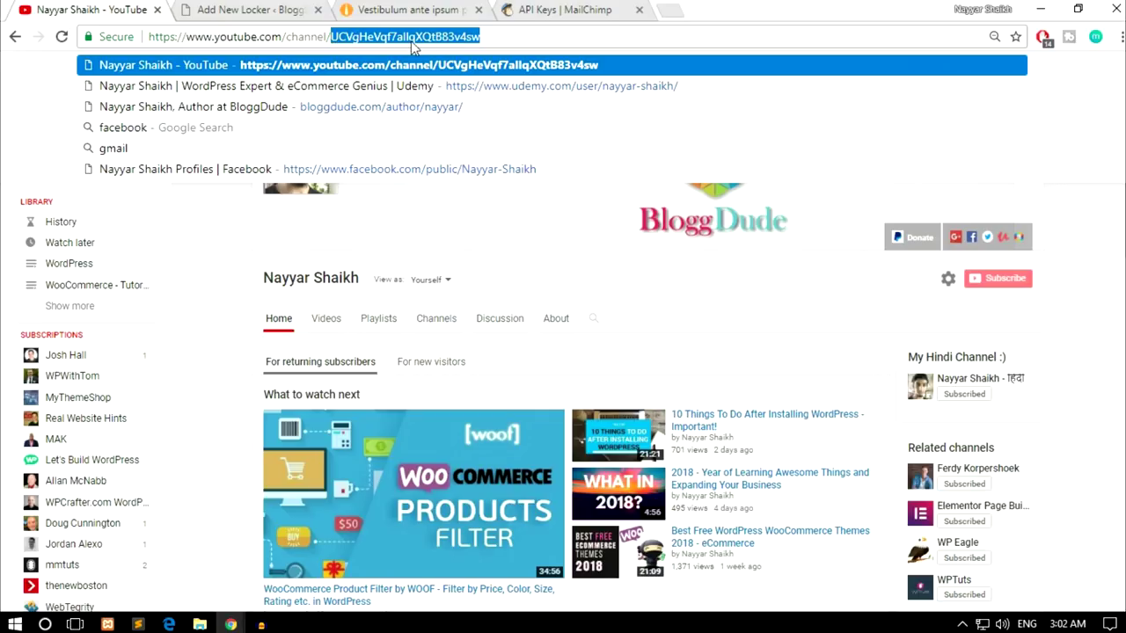
click(264, 10)
click(476, 302)
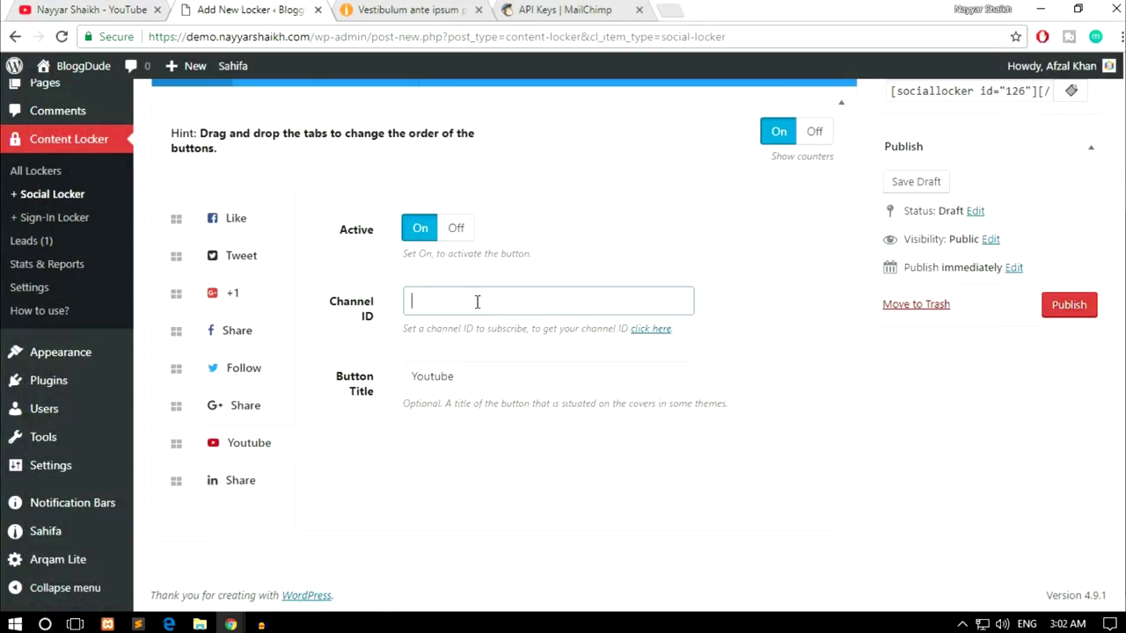
text(UCVgHeVqf7aIlqXQtB83v4sw)
Step: Retitle the YouTube button 'Subscribe'
click(699, 334)
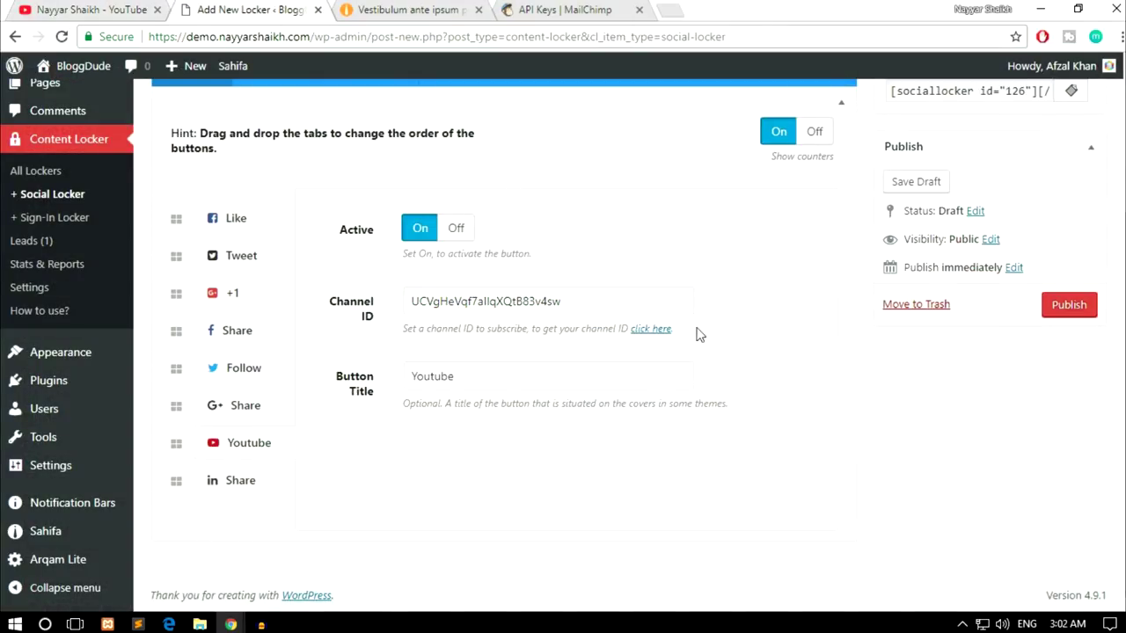
click(392, 388)
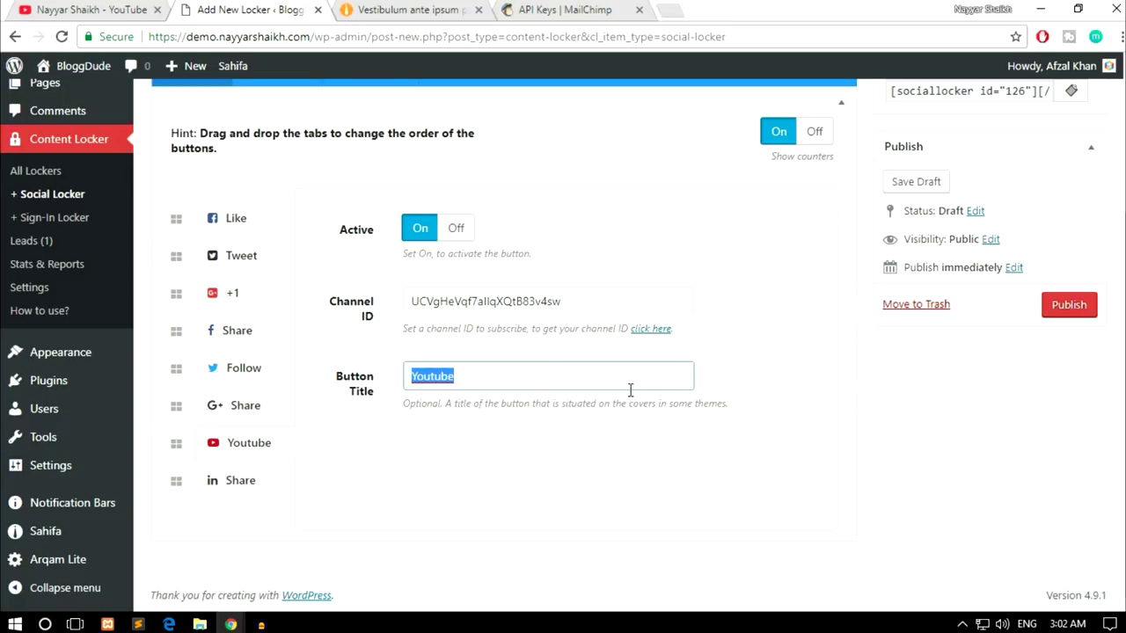
text(Subscribe)
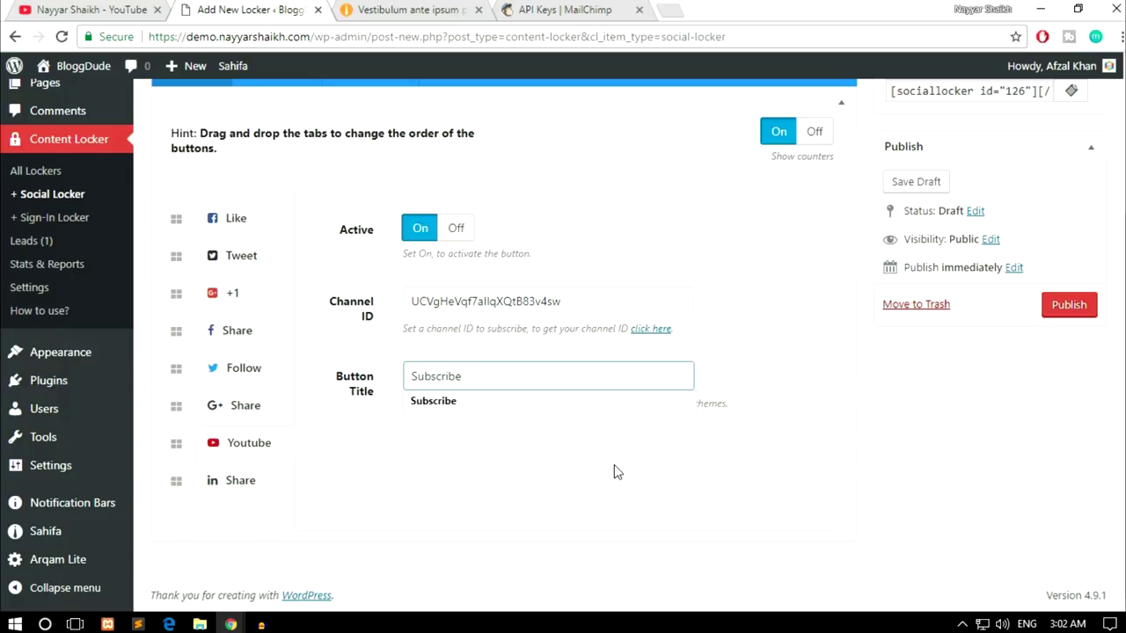
click(617, 473)
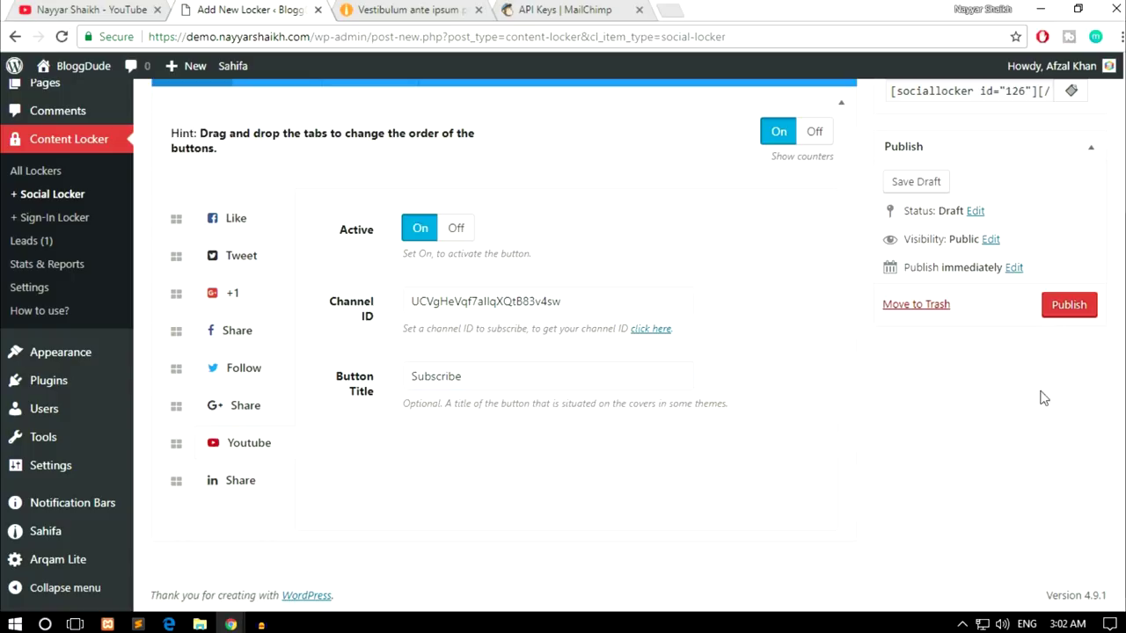
Step: Publish Social Locker 2 and bring the front-end post window forward
click(1069, 305)
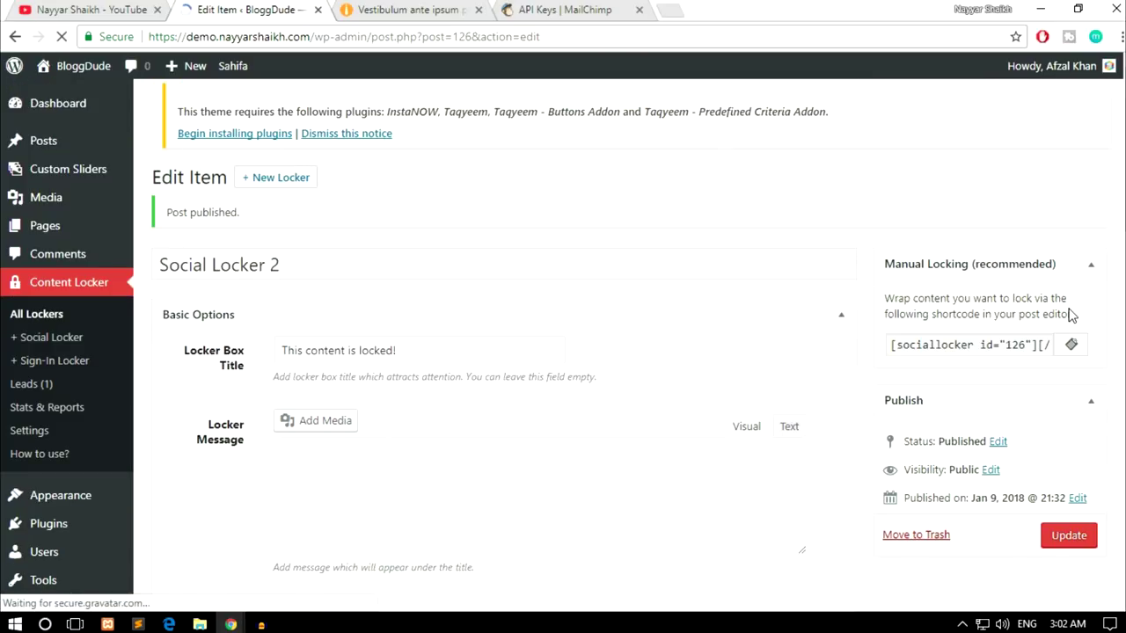
scroll(1104, 361, down, 3)
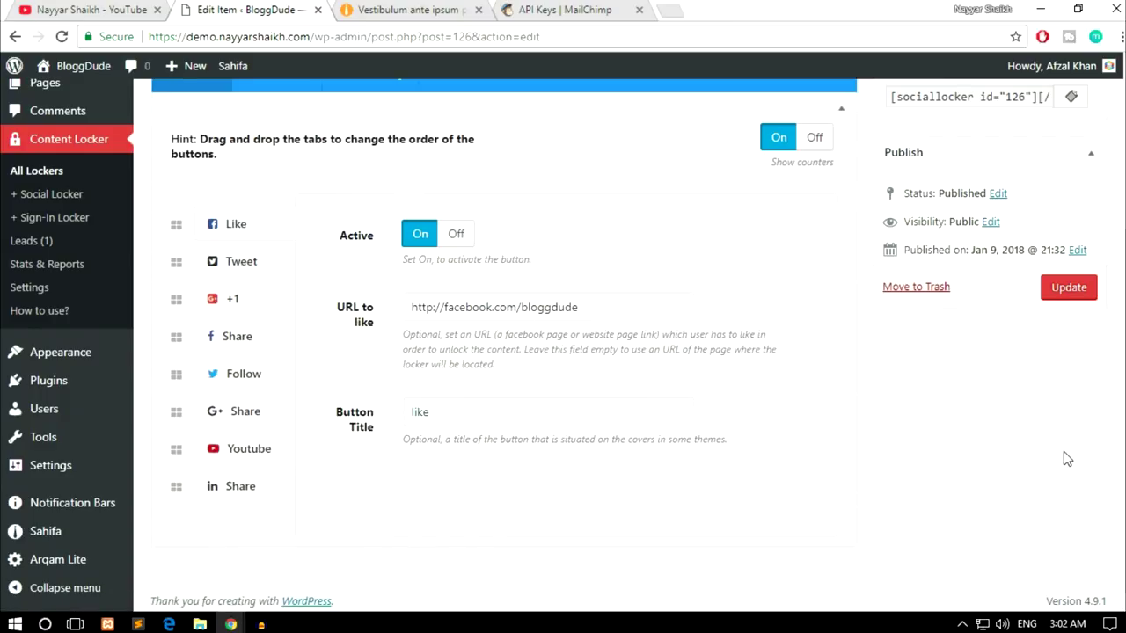
scroll(1064, 449, up, 1)
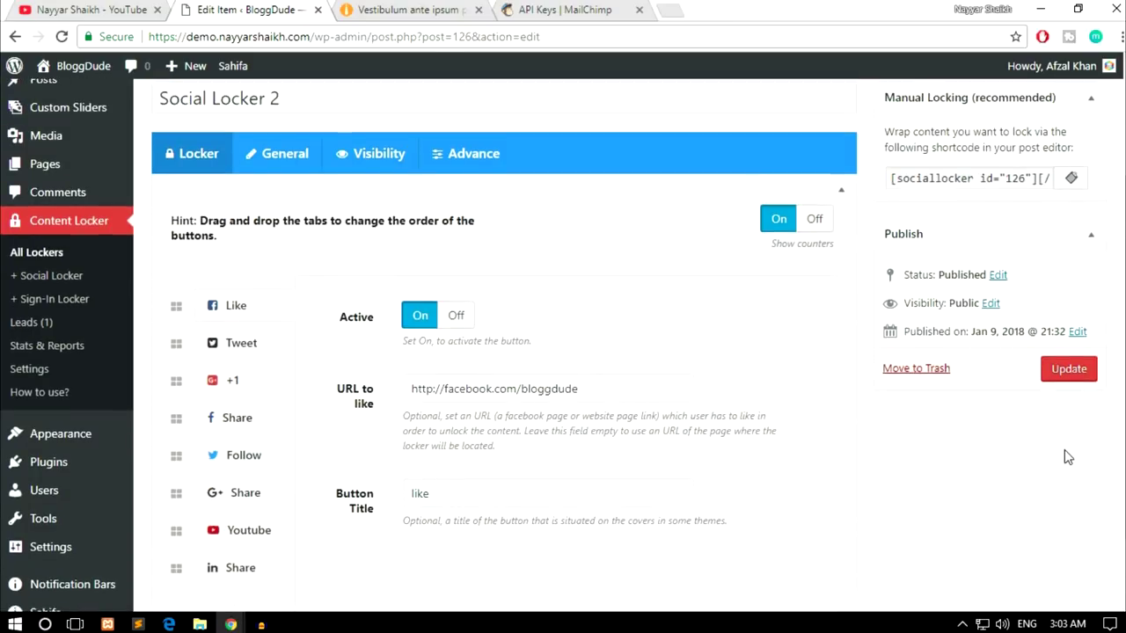
scroll(1063, 451, down, 1)
scroll(1064, 451, up, 1)
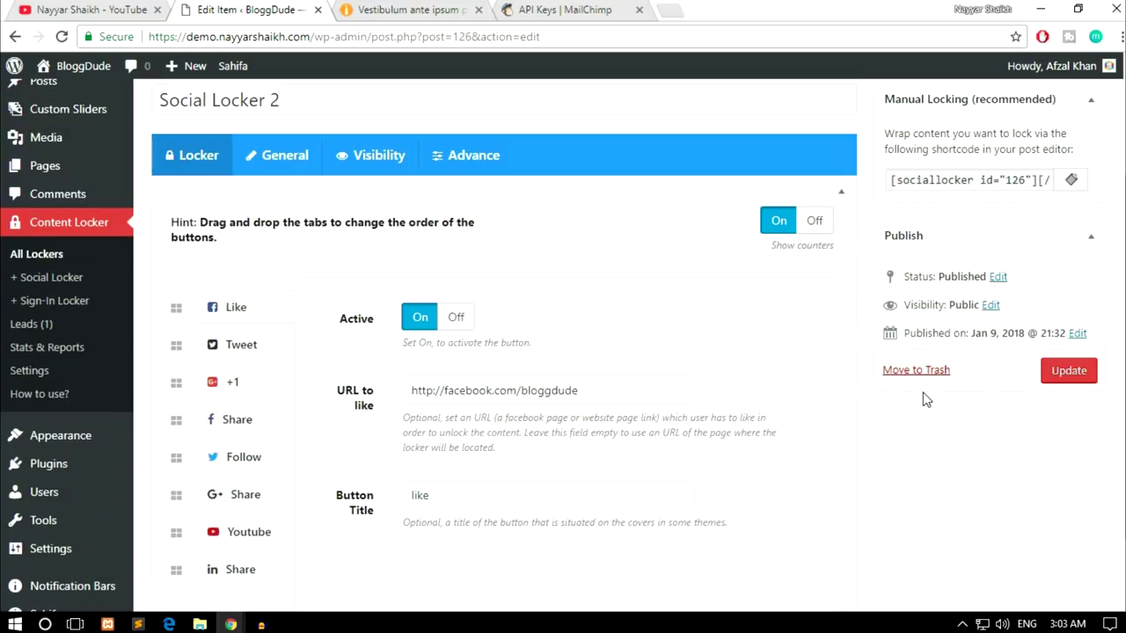
key(alt+Tab)
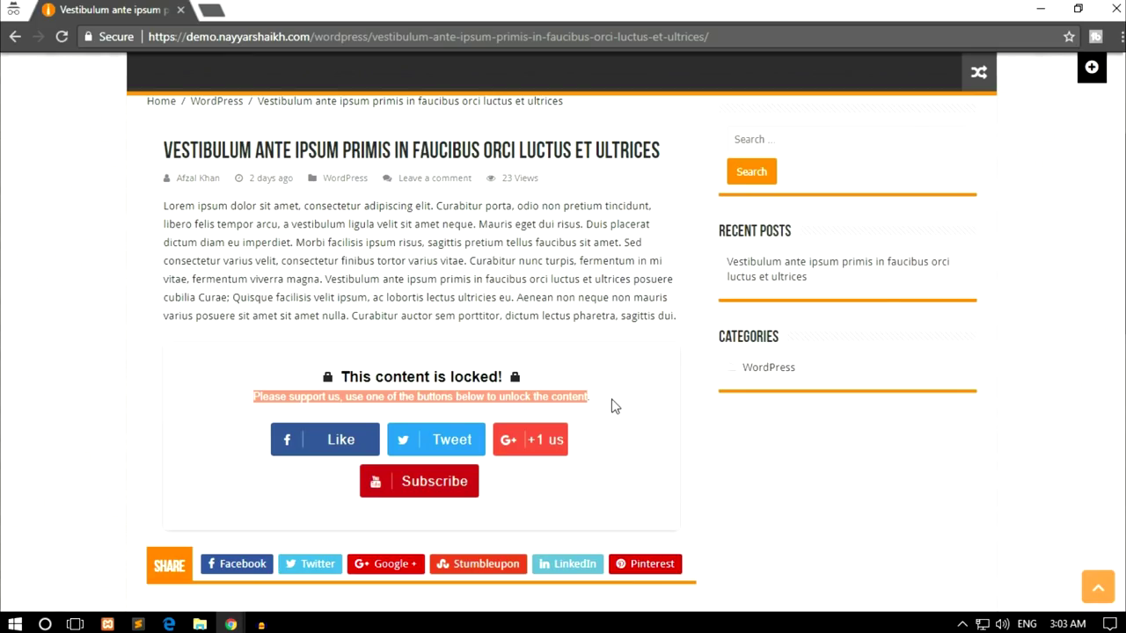
Step: Review the locker title and message on the live post, then go back to the locker's Locker Box Title
drag(341, 376, 497, 378)
drag(249, 399, 413, 397)
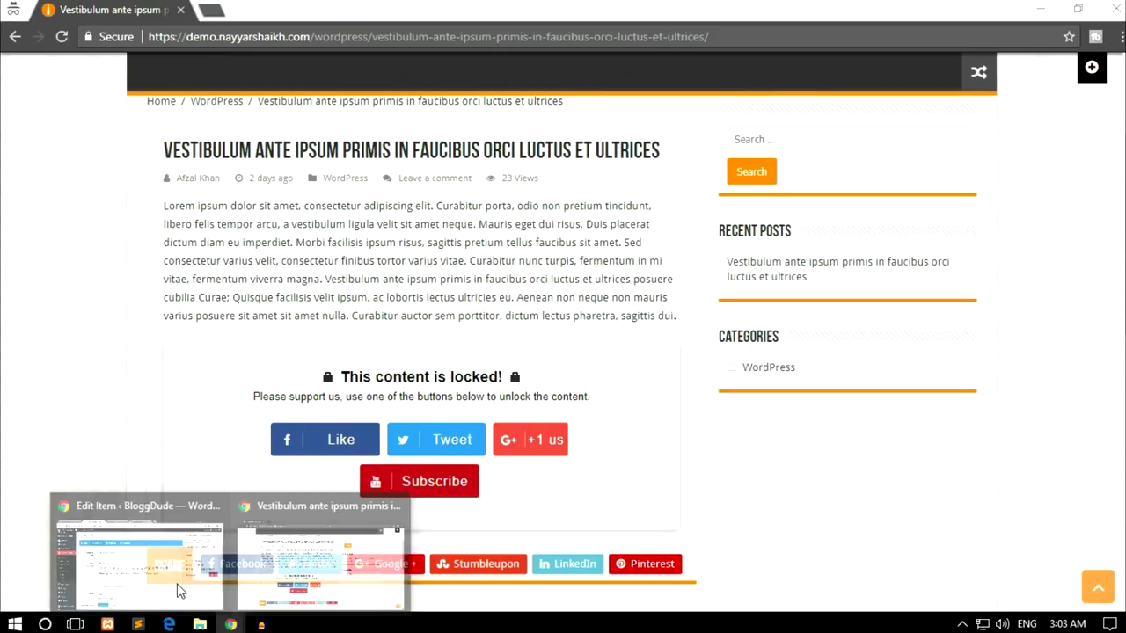
click(123, 554)
drag(408, 226, 271, 231)
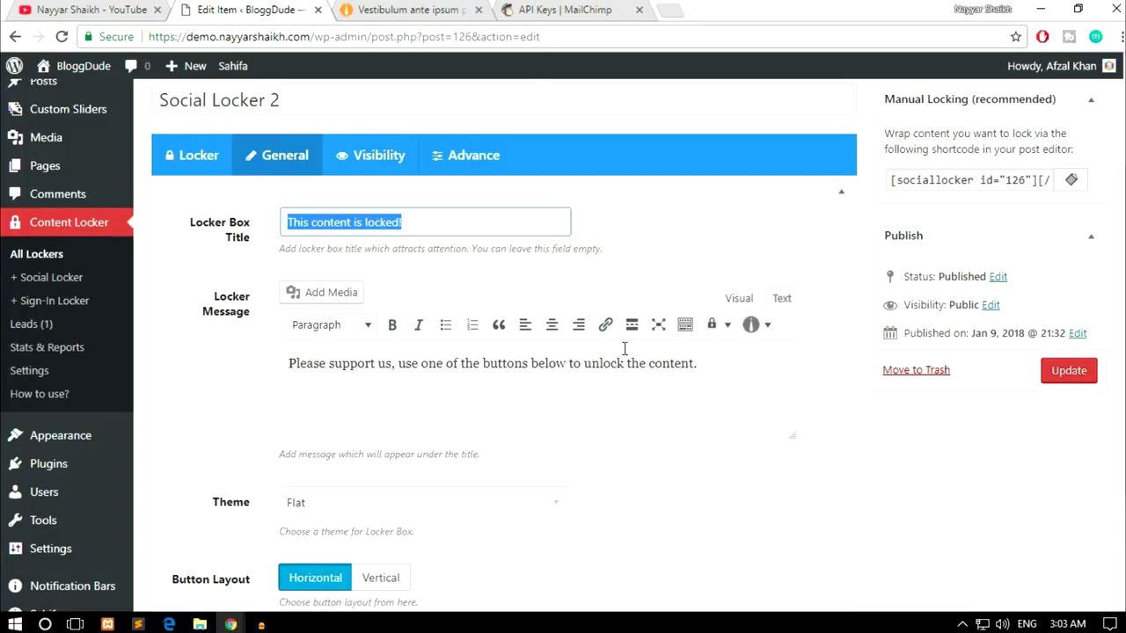
Step: Switch the Social Locker 2 theme from Flat to Circular
scroll(455, 352, down, 1)
scroll(769, 387, down, 1)
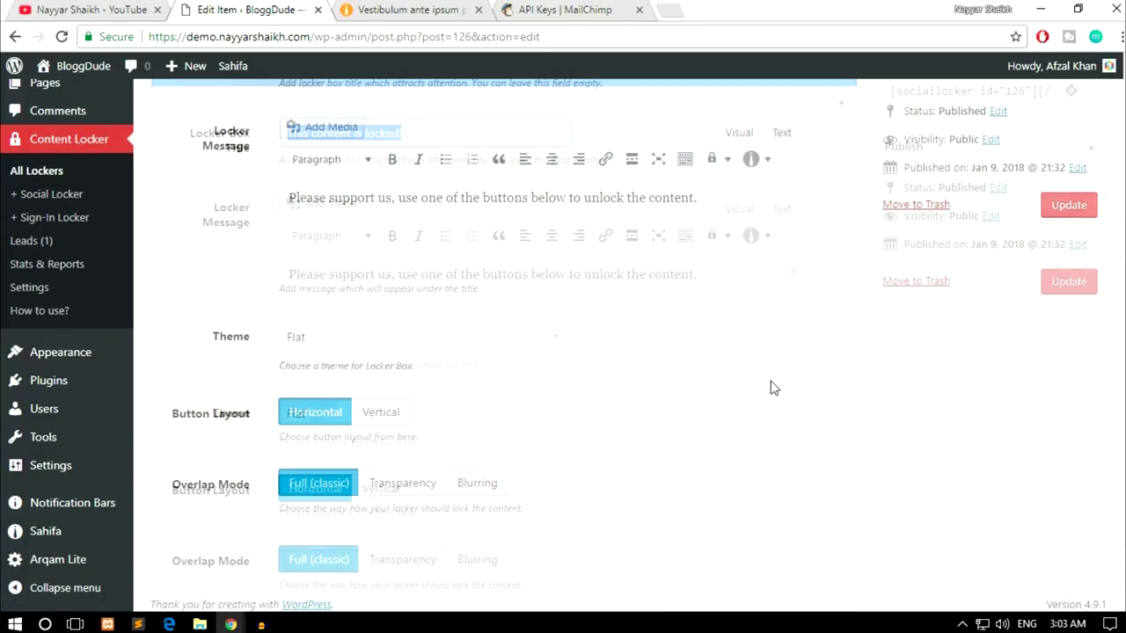
click(312, 345)
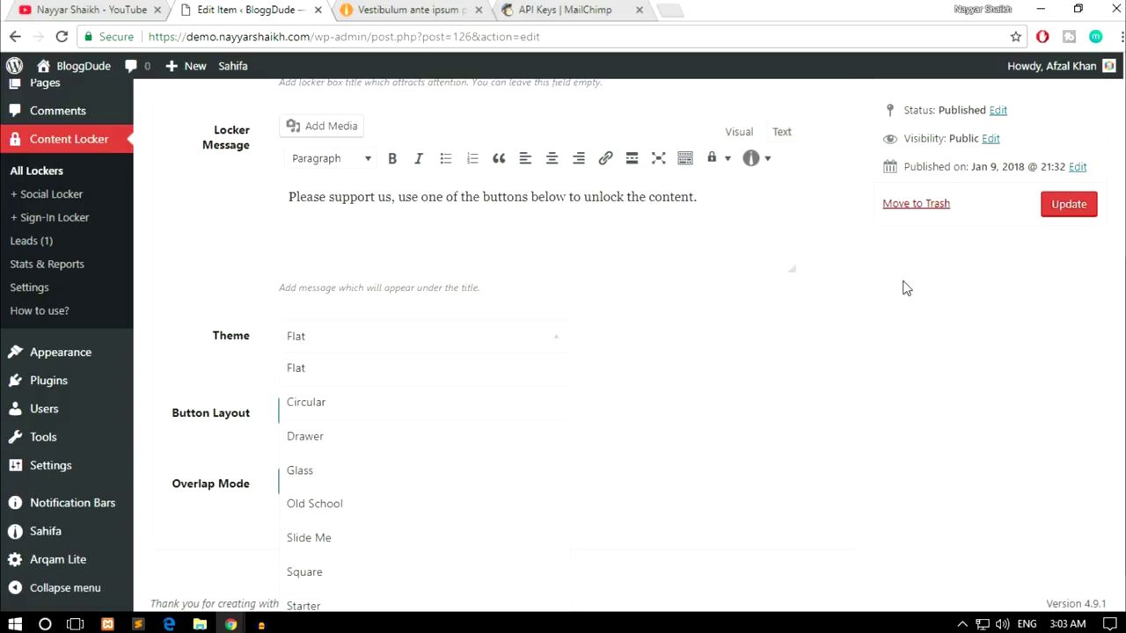
scroll(908, 287, down, 1)
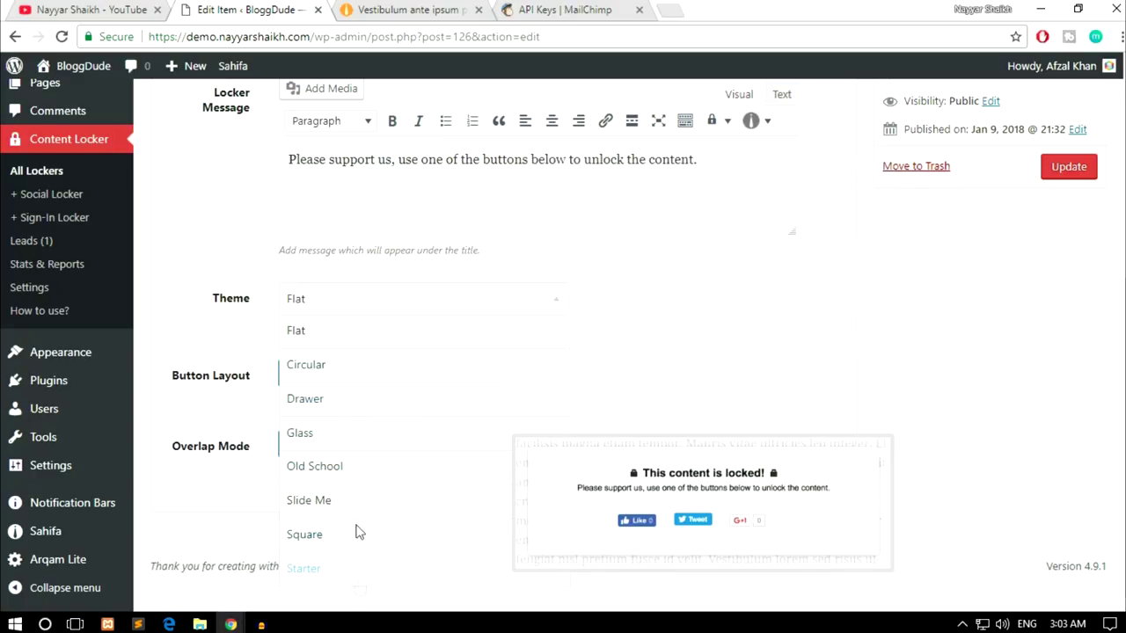
click(340, 365)
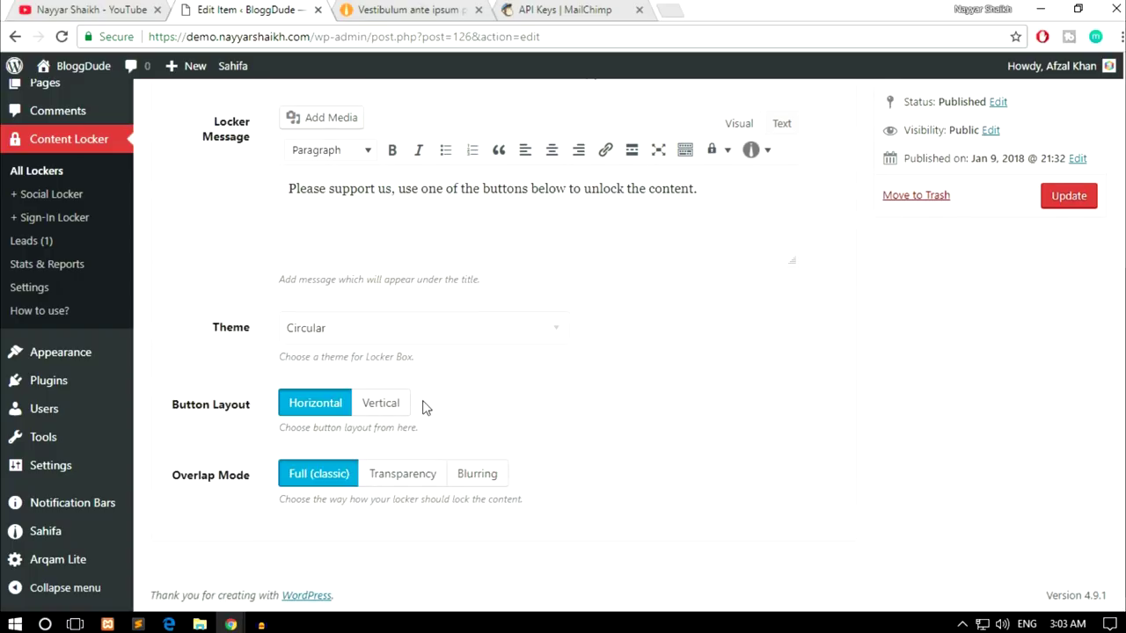
scroll(568, 417, up, 3)
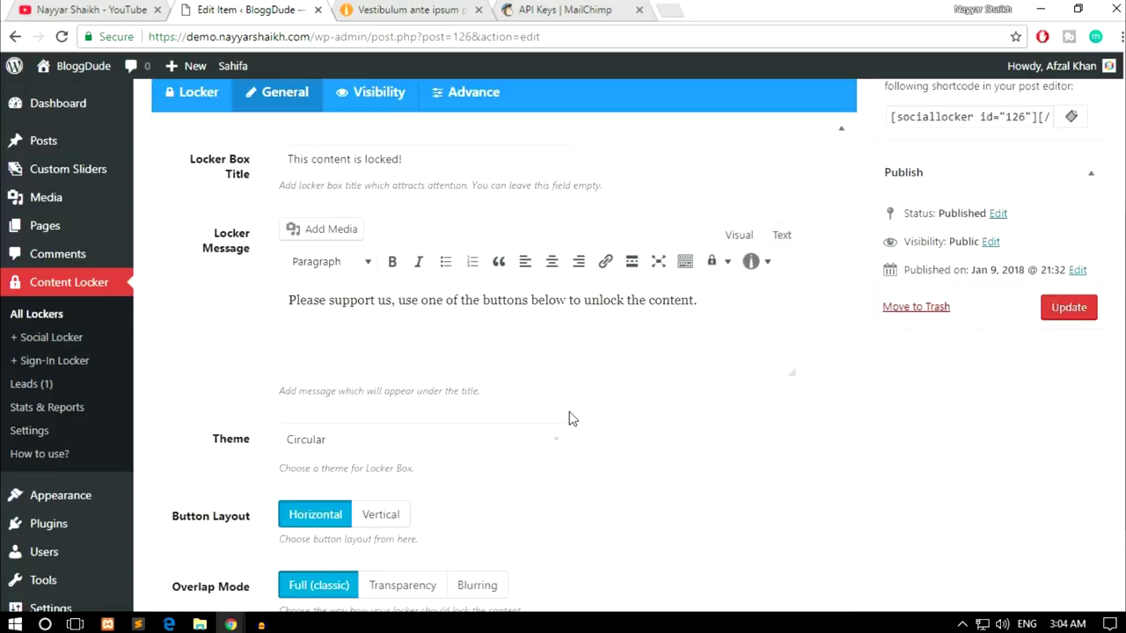
Step: In Visibility, try the Lock After option, then leave it Off
click(387, 237)
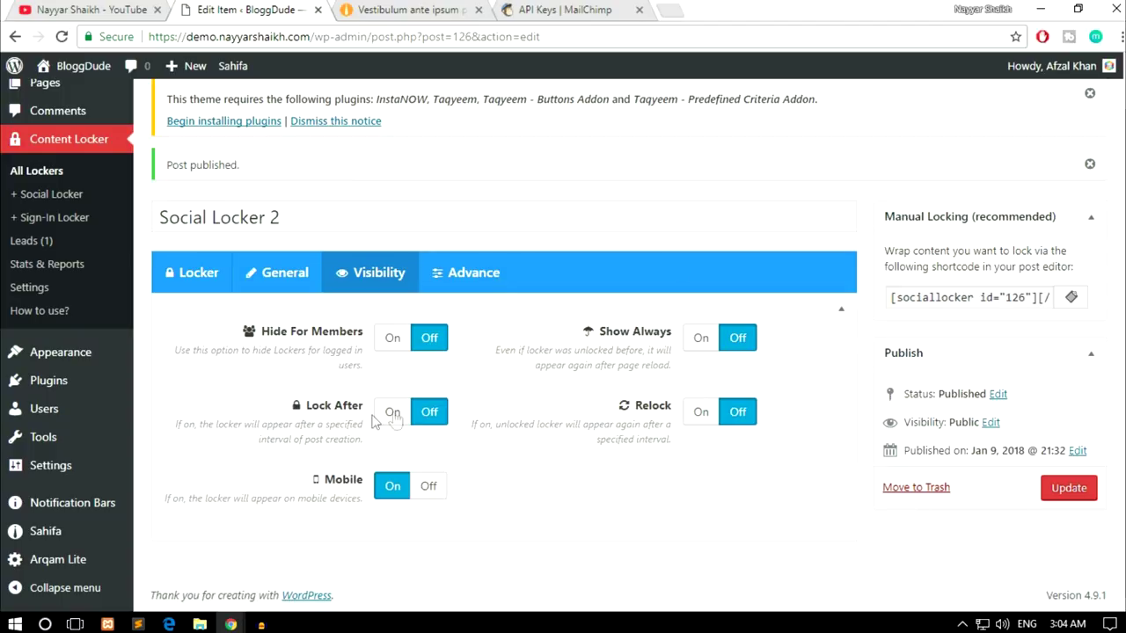
click(441, 418)
click(334, 438)
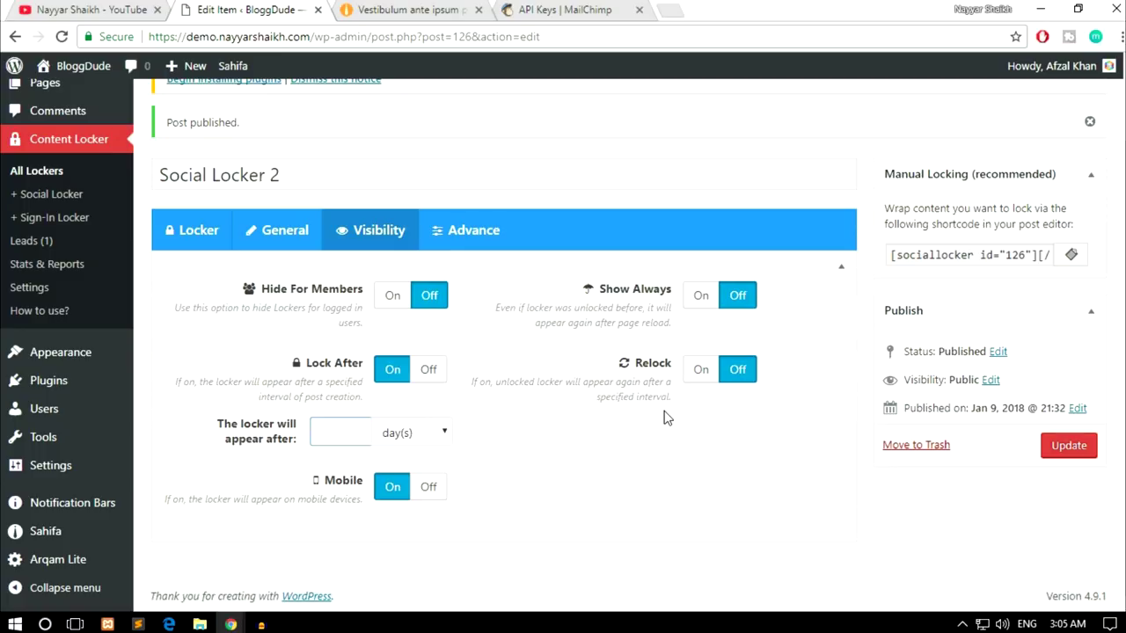
click(430, 376)
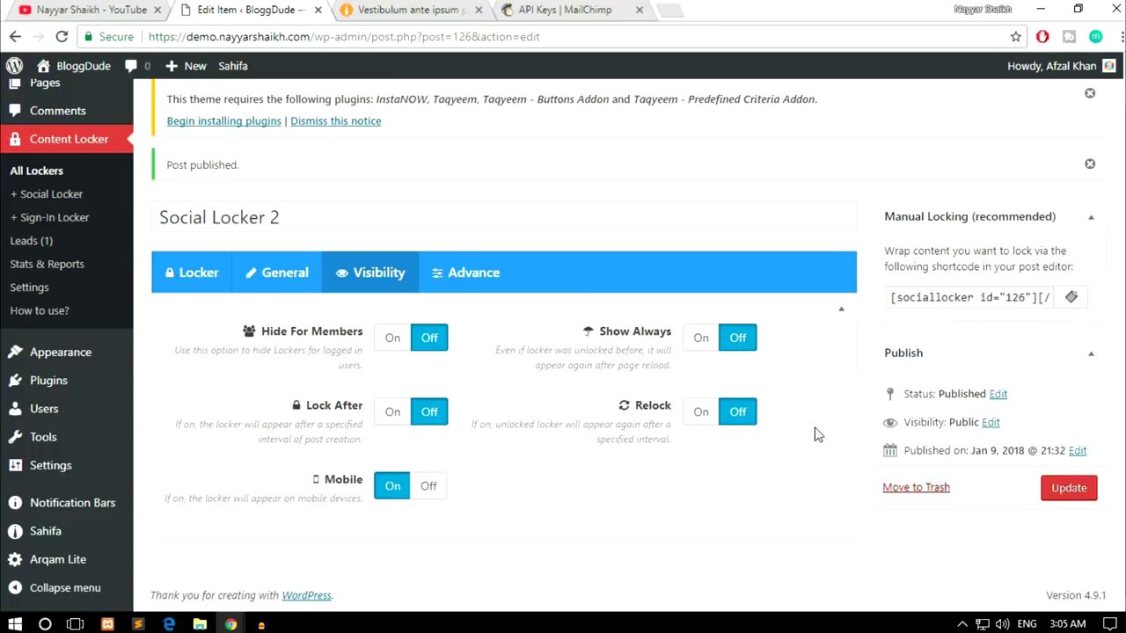
Step: Toggle Relock on with a 1 interval, then turn it back Off
click(701, 412)
click(671, 433)
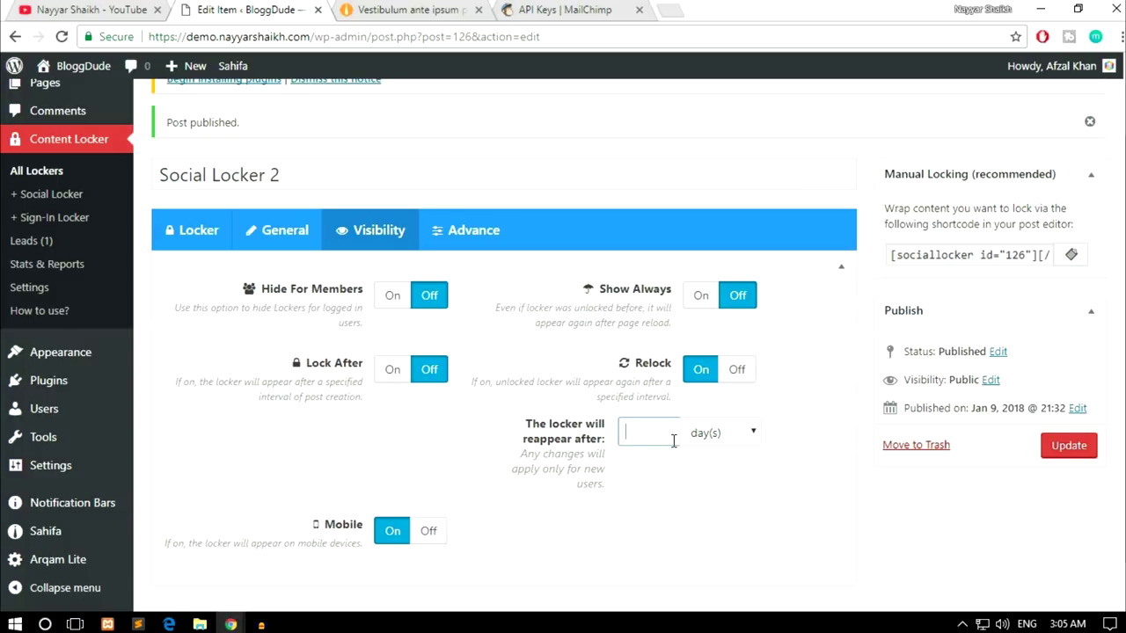
text(1)
click(744, 372)
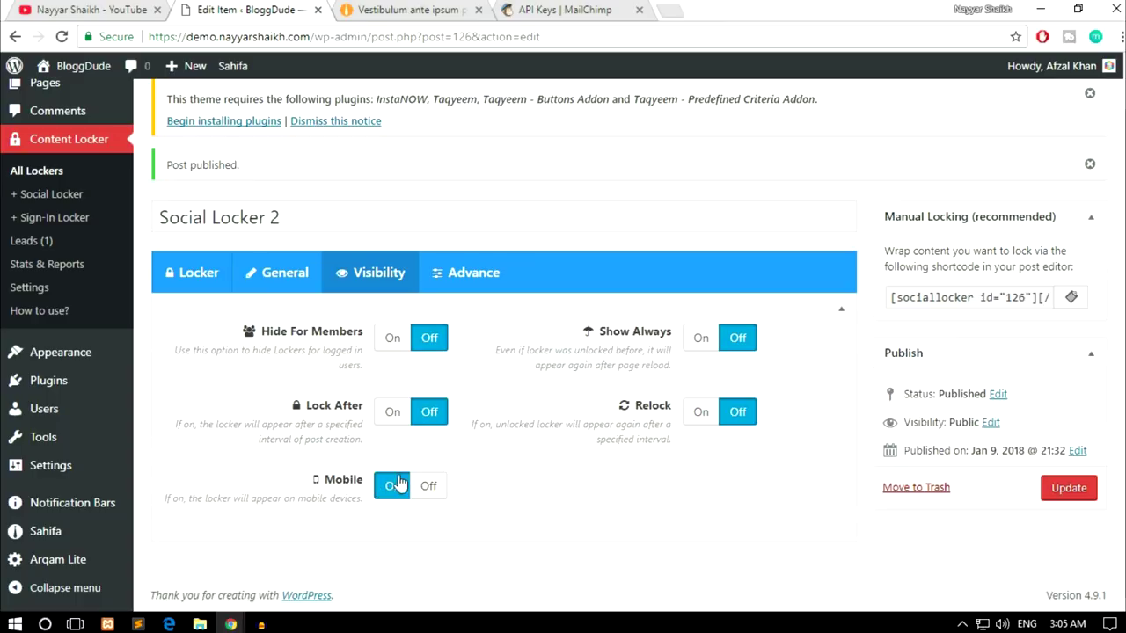
click(461, 275)
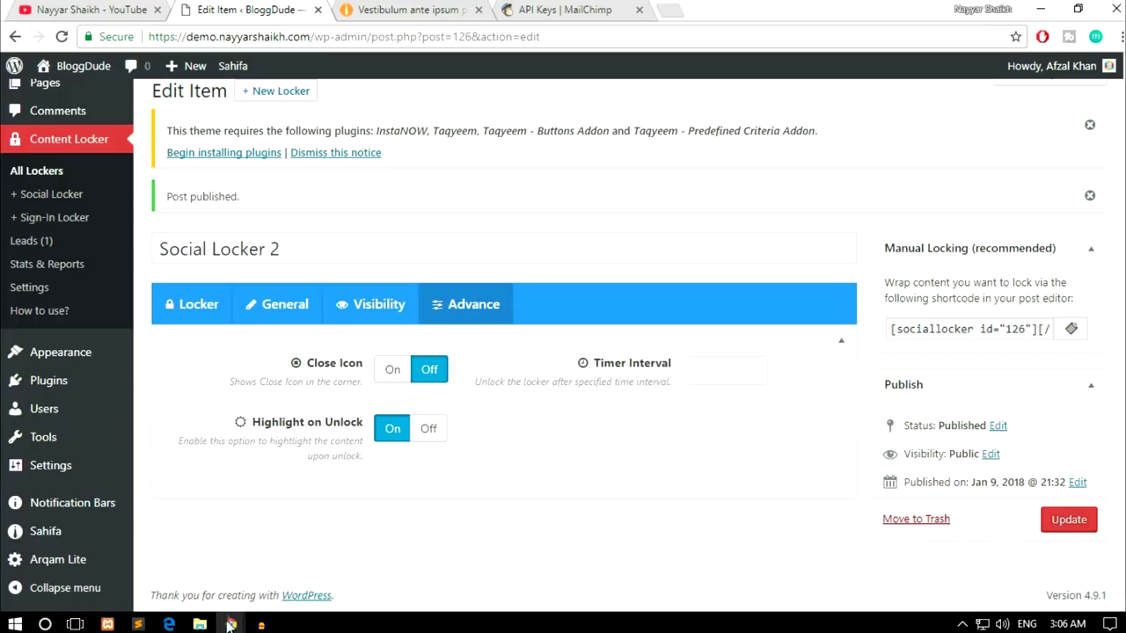
Step: Try the advanced Timer Interval field, leaving it blank, and glance at the public post
mouse_move(231, 624)
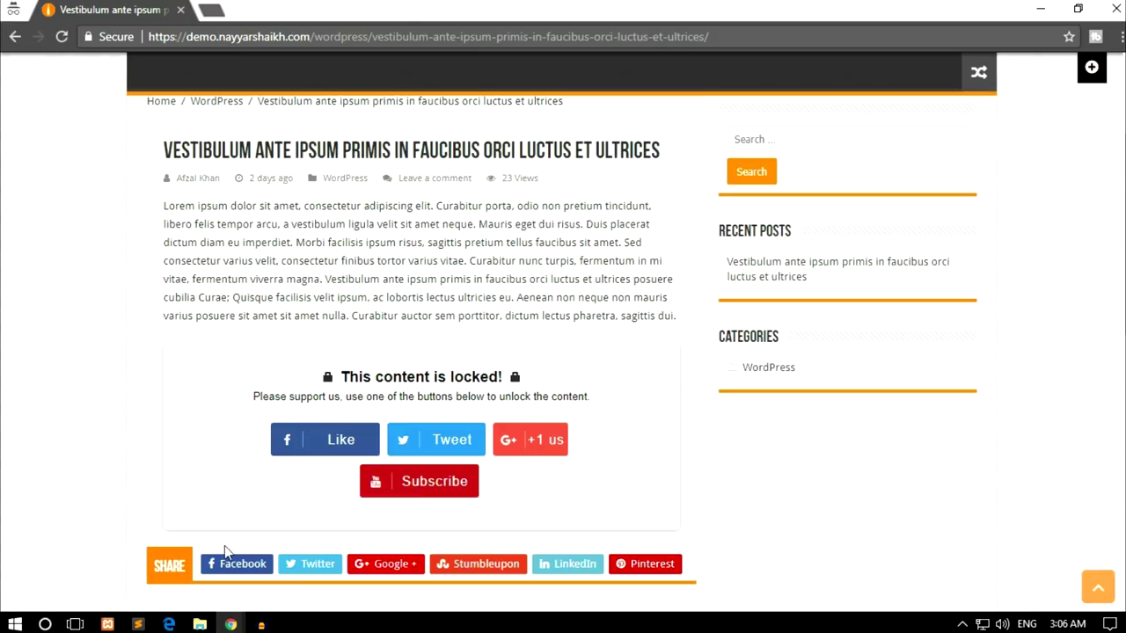
mouse_move(230, 624)
click(132, 572)
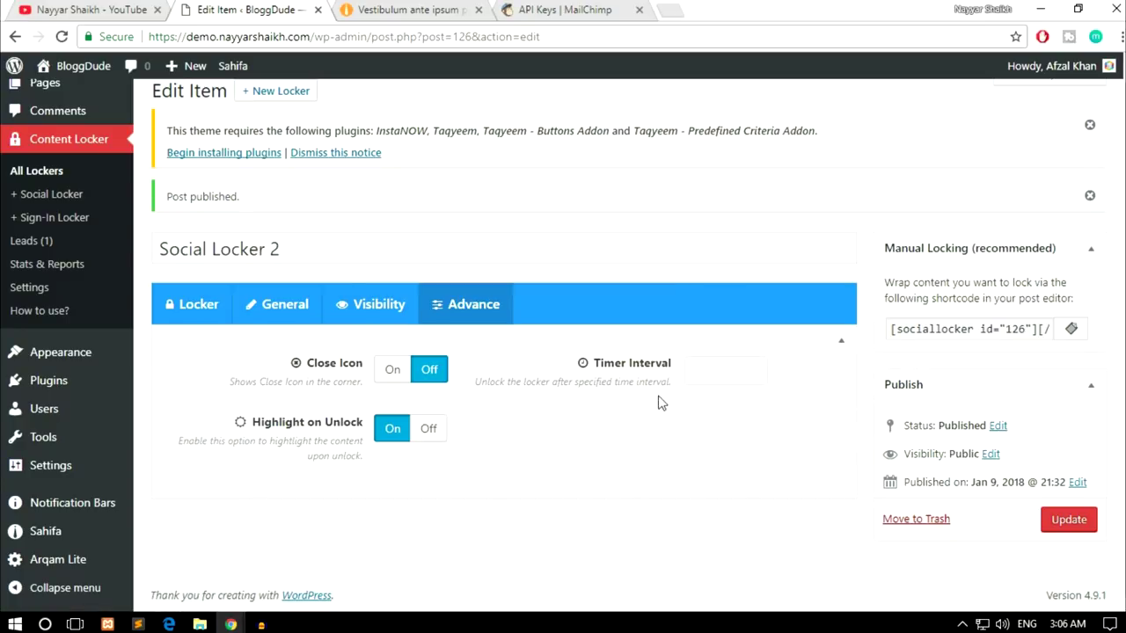
click(714, 375)
drag(486, 387, 635, 402)
click(640, 401)
click(717, 374)
click(231, 624)
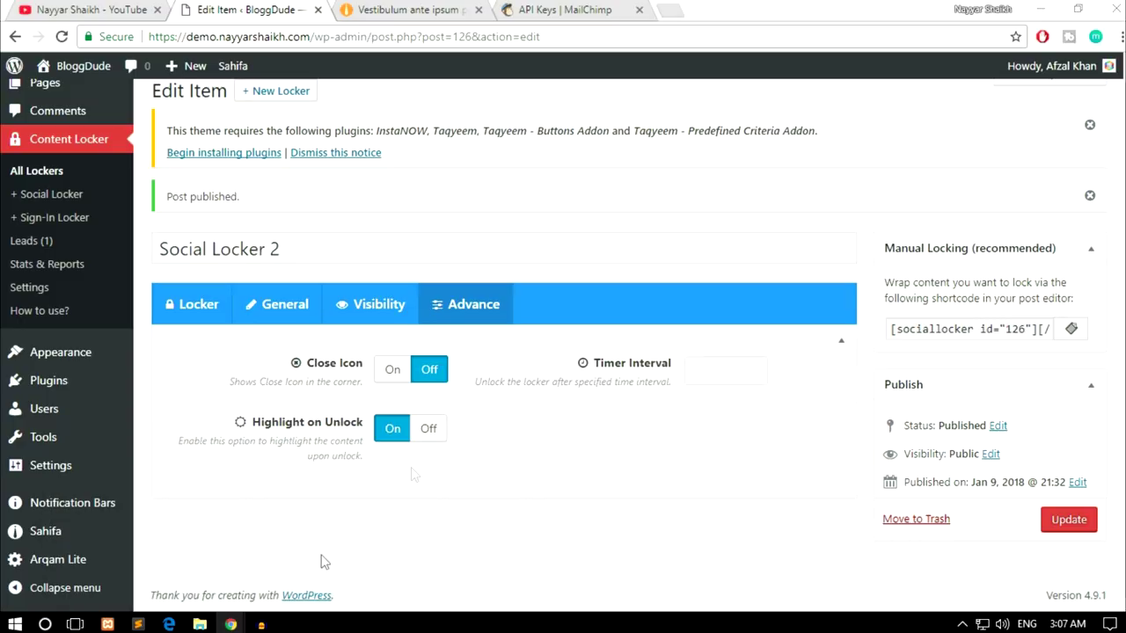
mouse_move(230, 624)
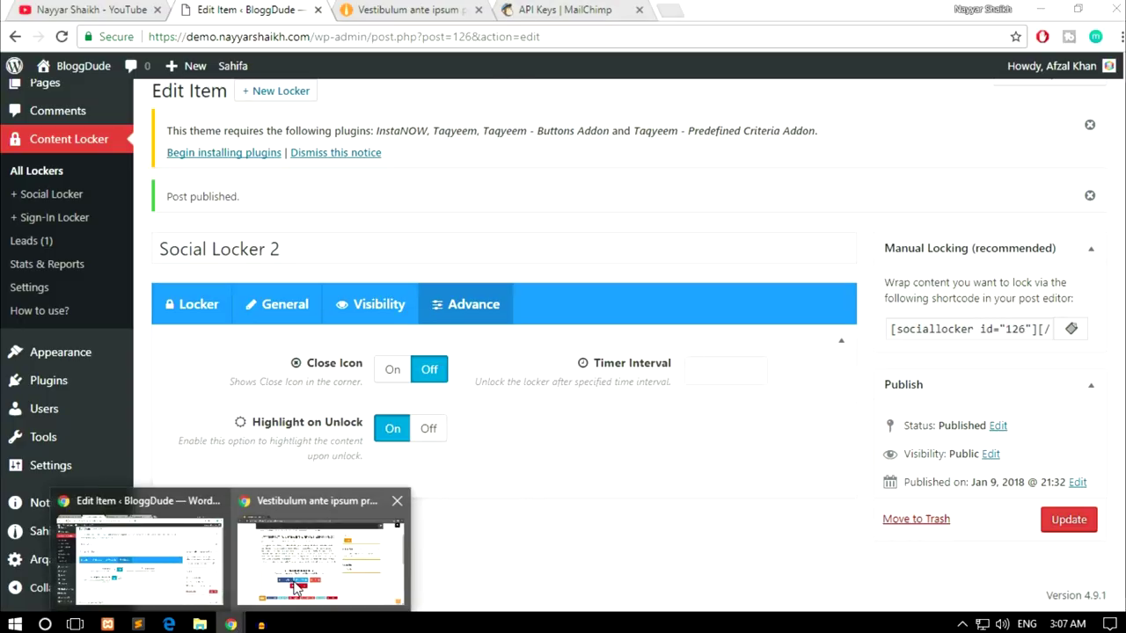
click(290, 552)
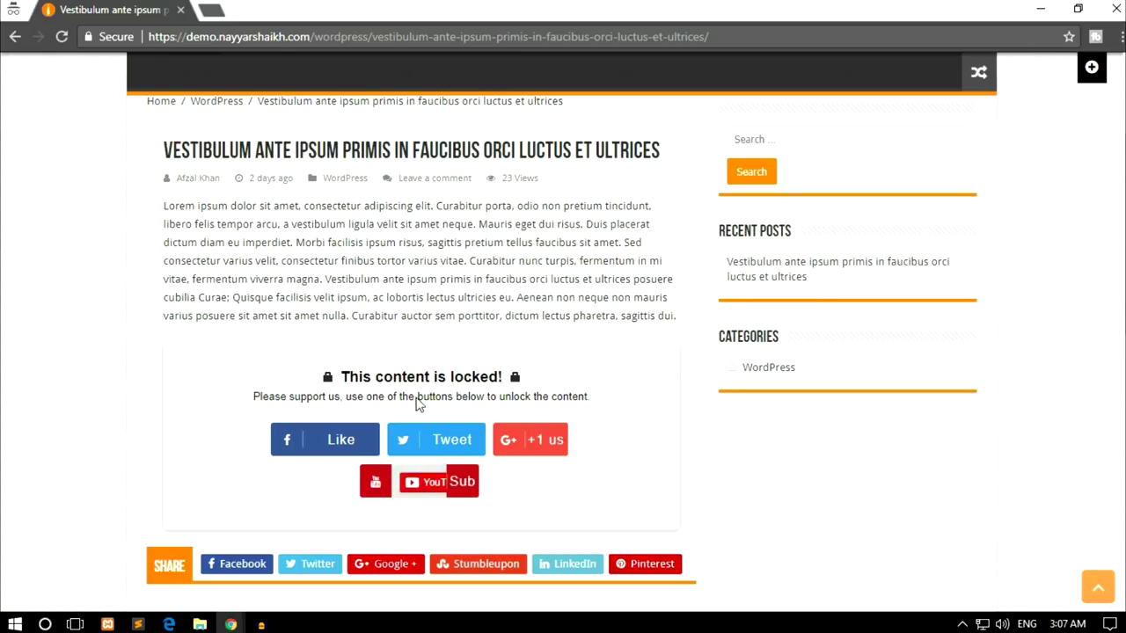
mouse_move(230, 623)
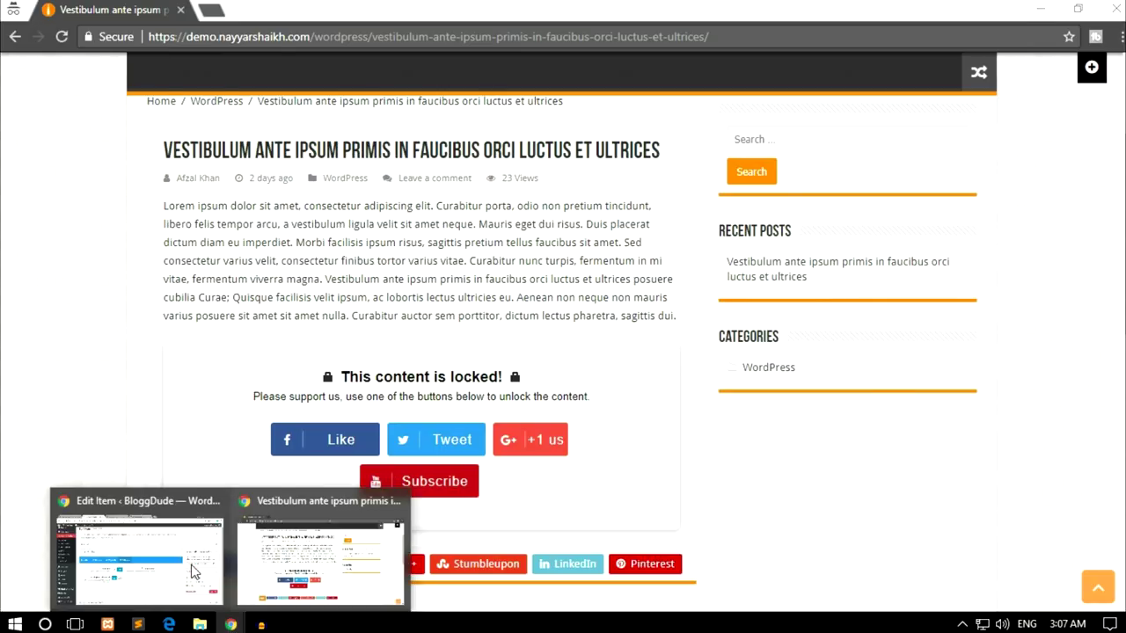
click(146, 545)
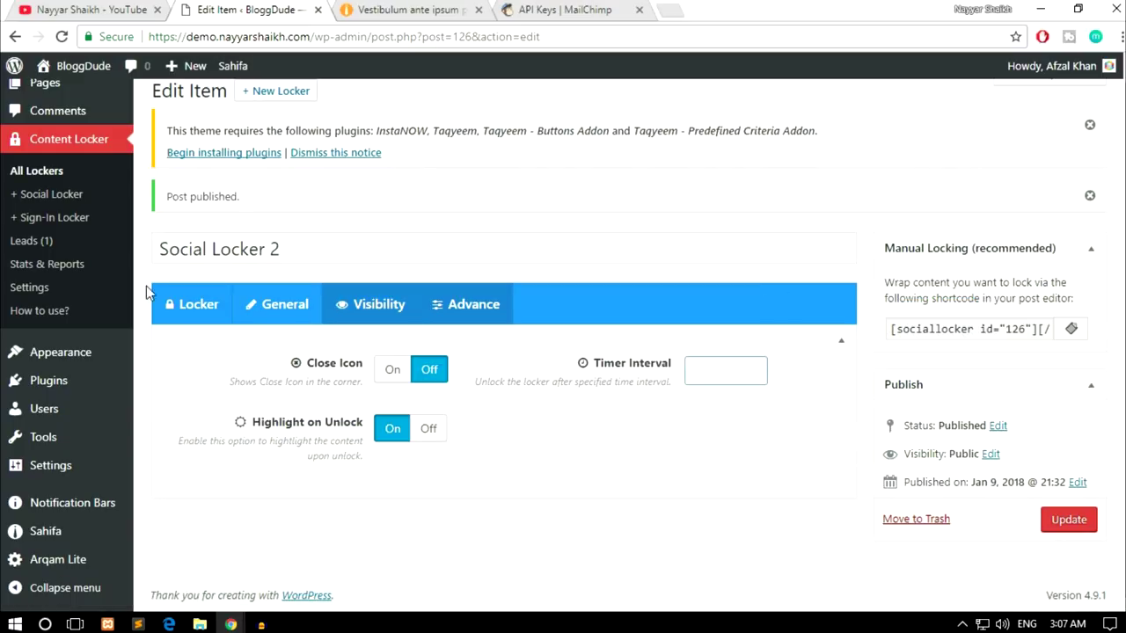
Step: Update Social Locker 2 and copy its shortcode [sociallocker id="126"]
click(1069, 526)
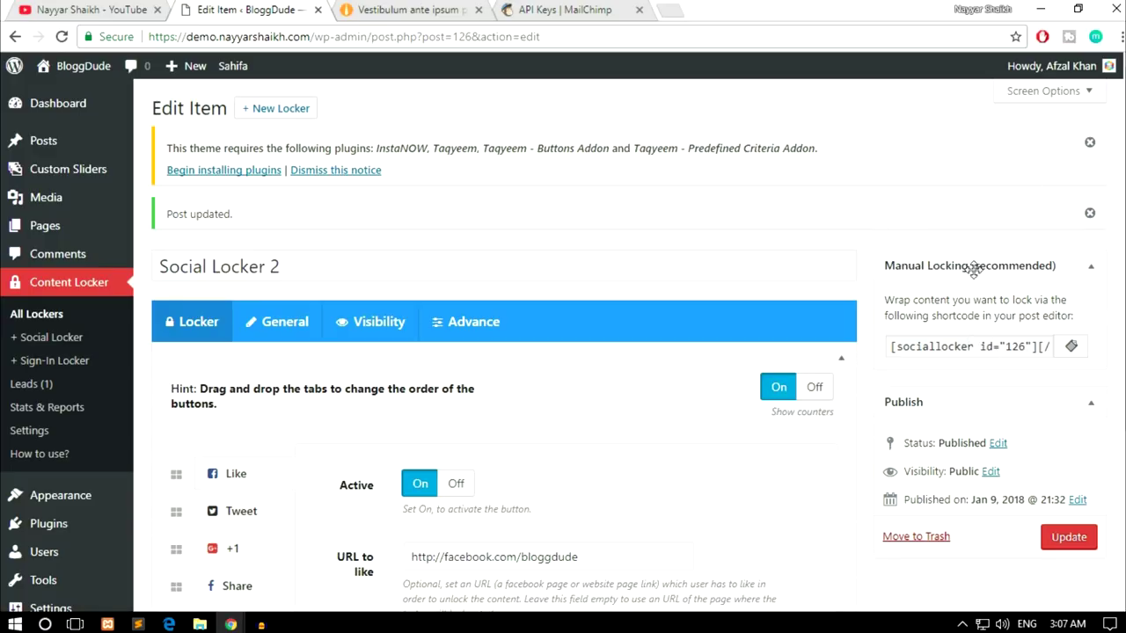
click(984, 345)
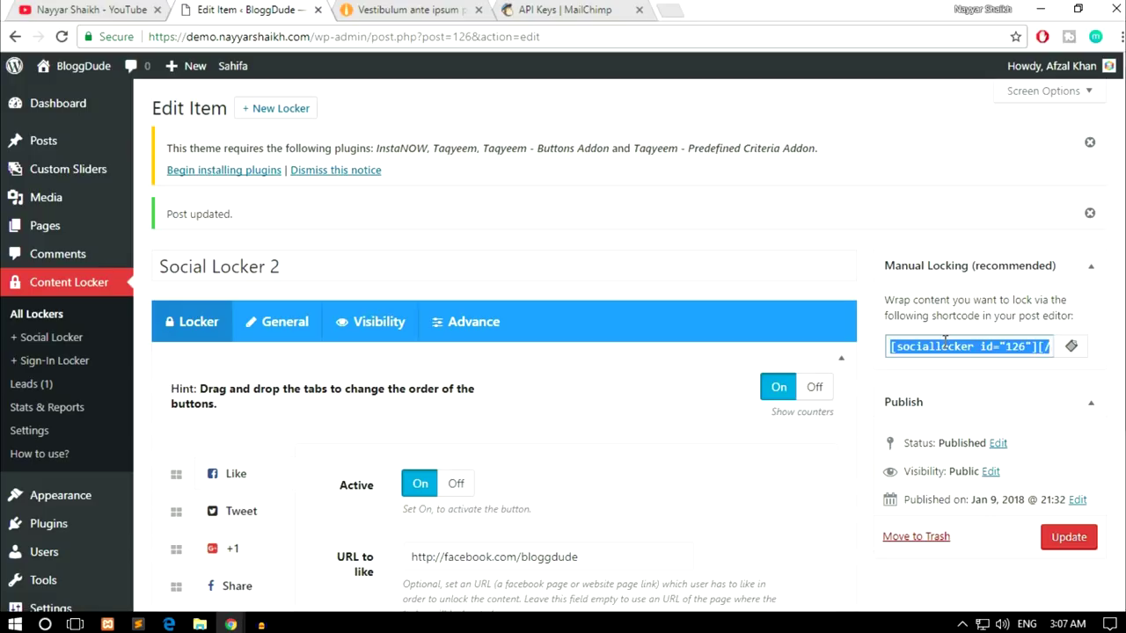
click(55, 143)
Step: Open the Vestibulum post and paste [sociallocker id="126"] before its first paragraph
click(58, 142)
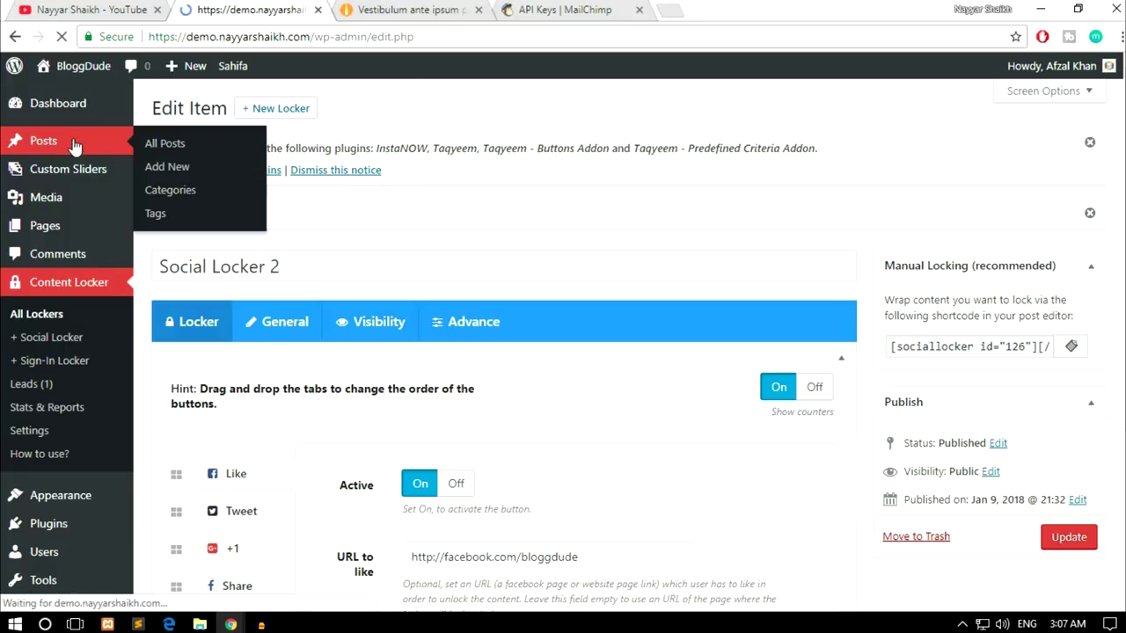
click(290, 294)
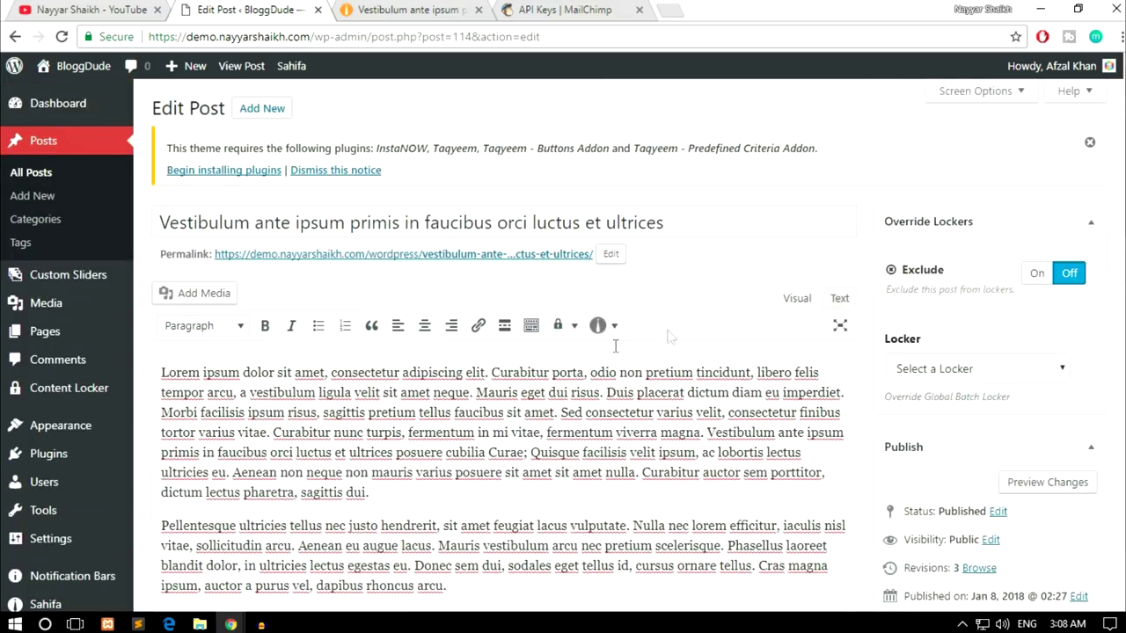
scroll(708, 392, down, 2)
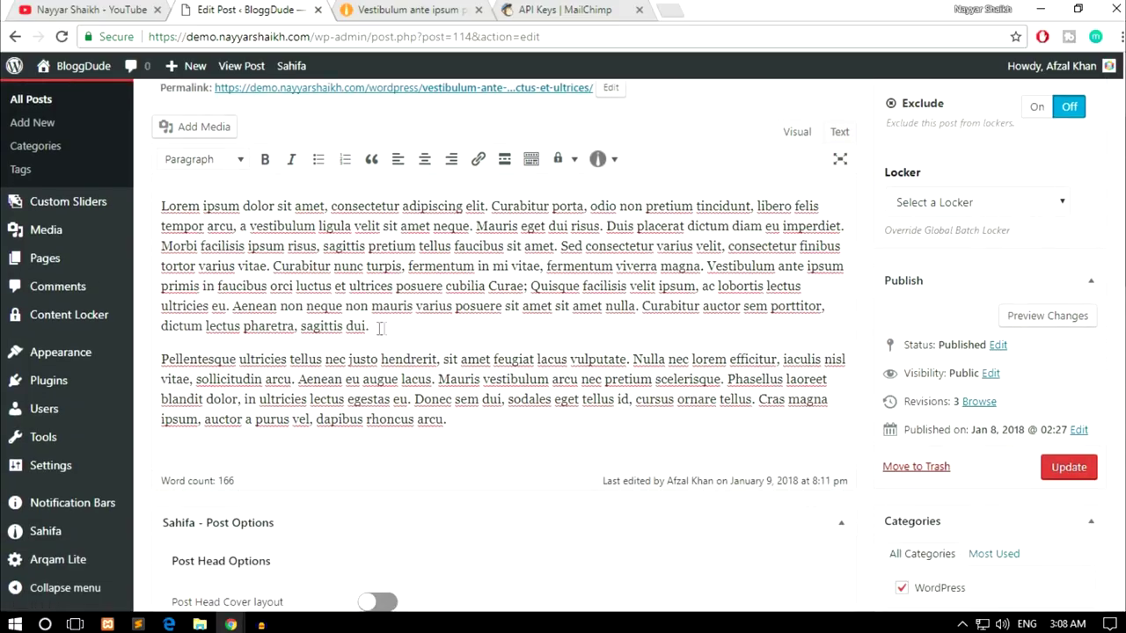
drag(384, 329, 218, 245)
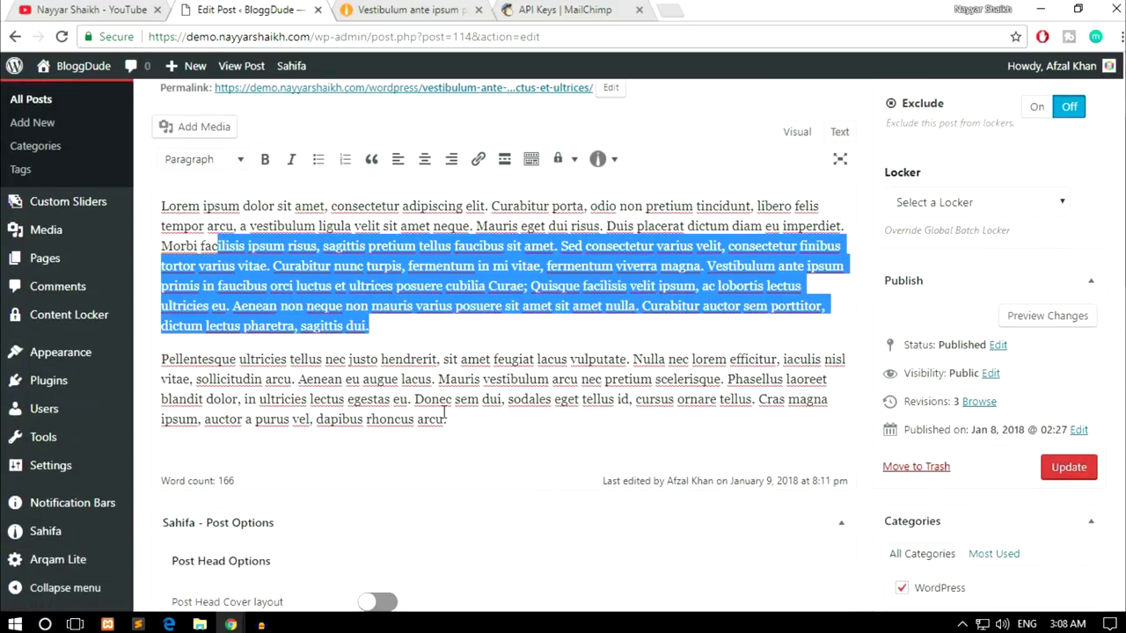
click(387, 327)
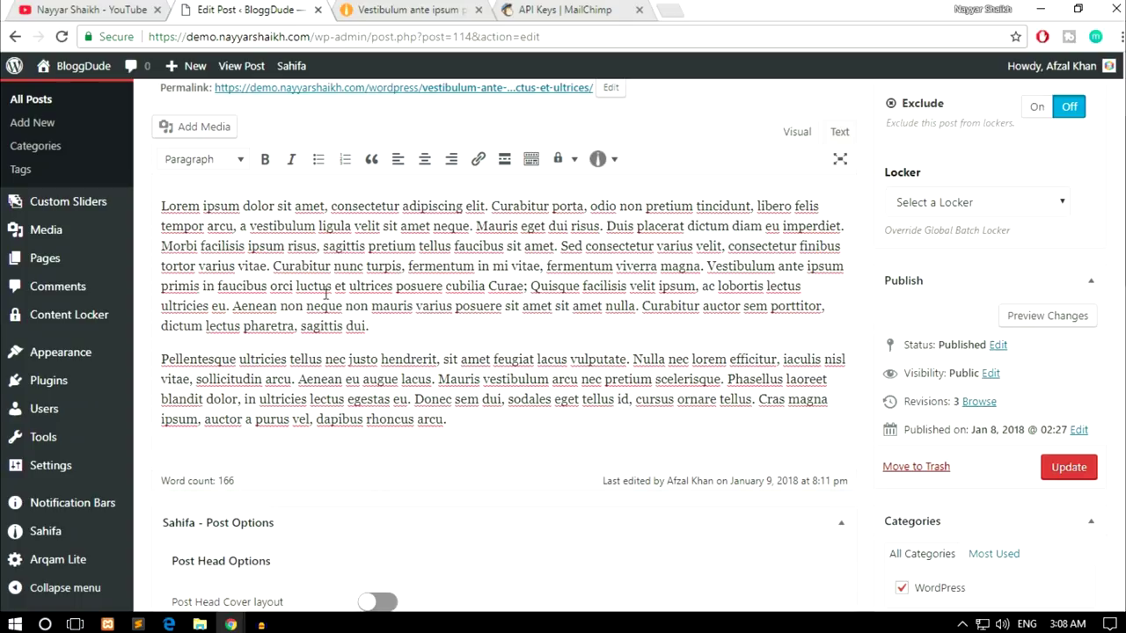
shift+click(173, 201)
click(175, 201)
text([sociallocker id="126"][/sociallocker])
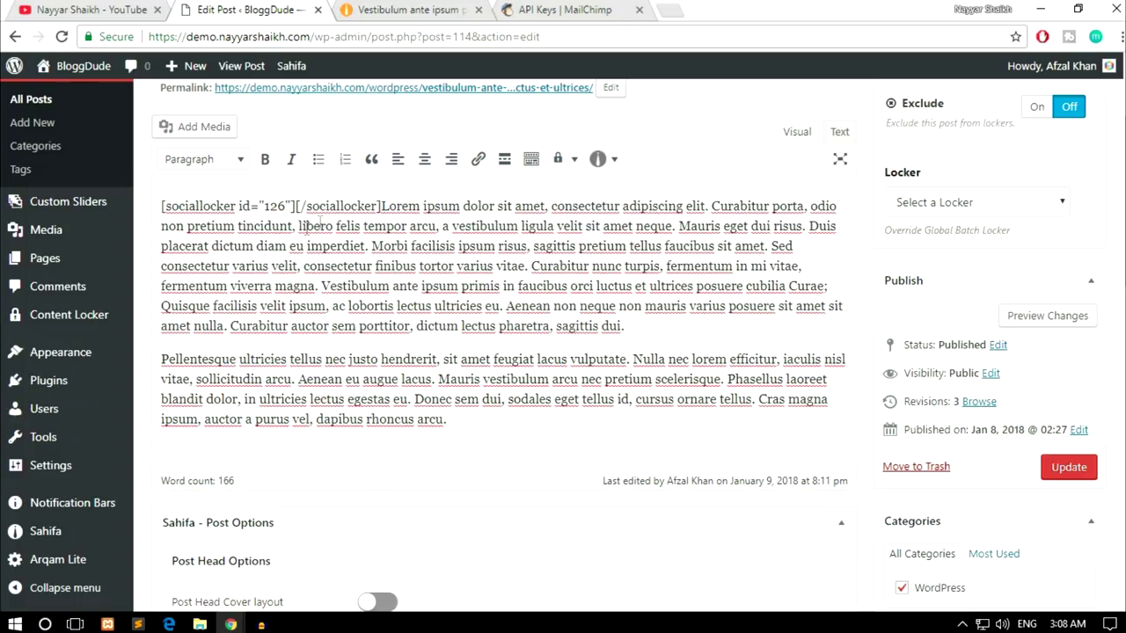
Step: Move the closing [/sociallocker] tag to after the first paragraph
drag(296, 205, 385, 204)
key(ctrl+x)
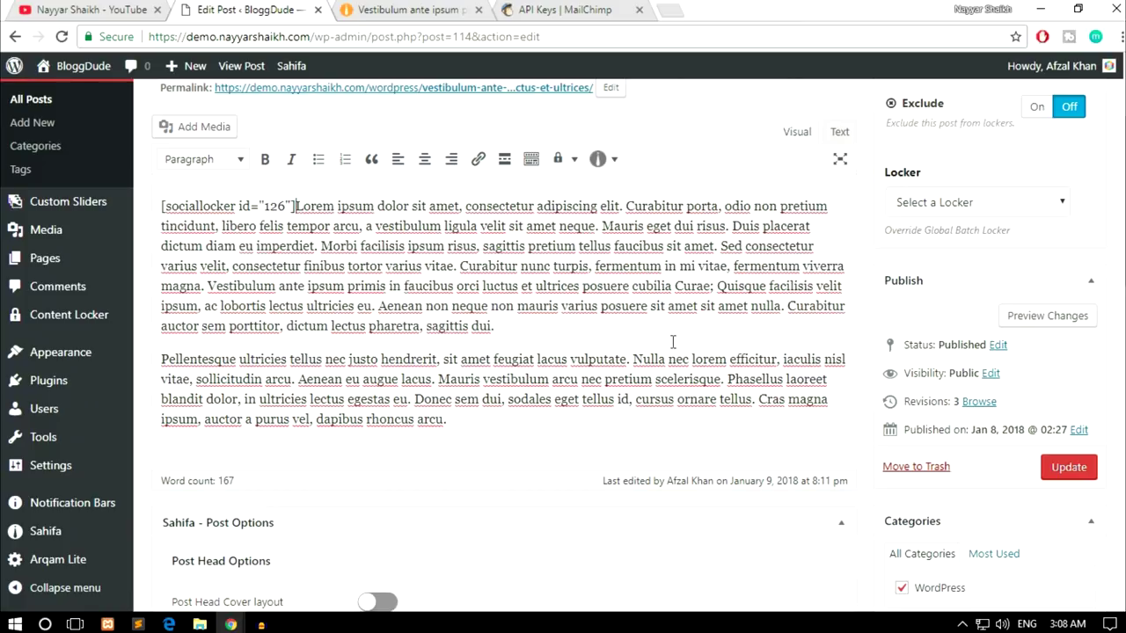
key(ctrl+v)
drag(579, 325, 494, 326)
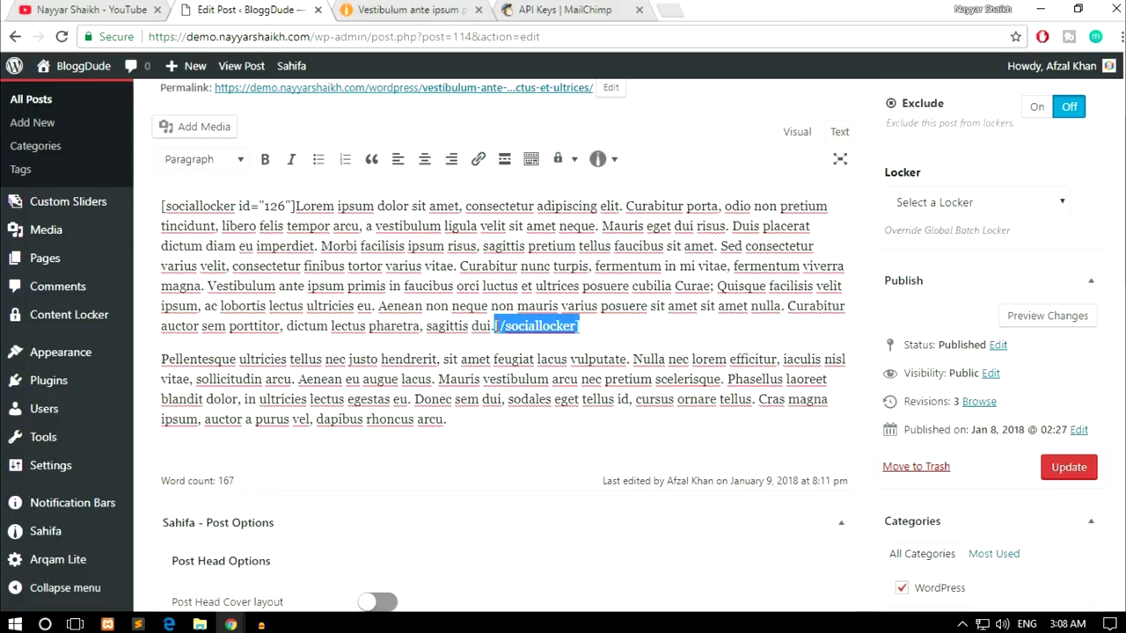
drag(296, 206, 161, 204)
click(297, 206)
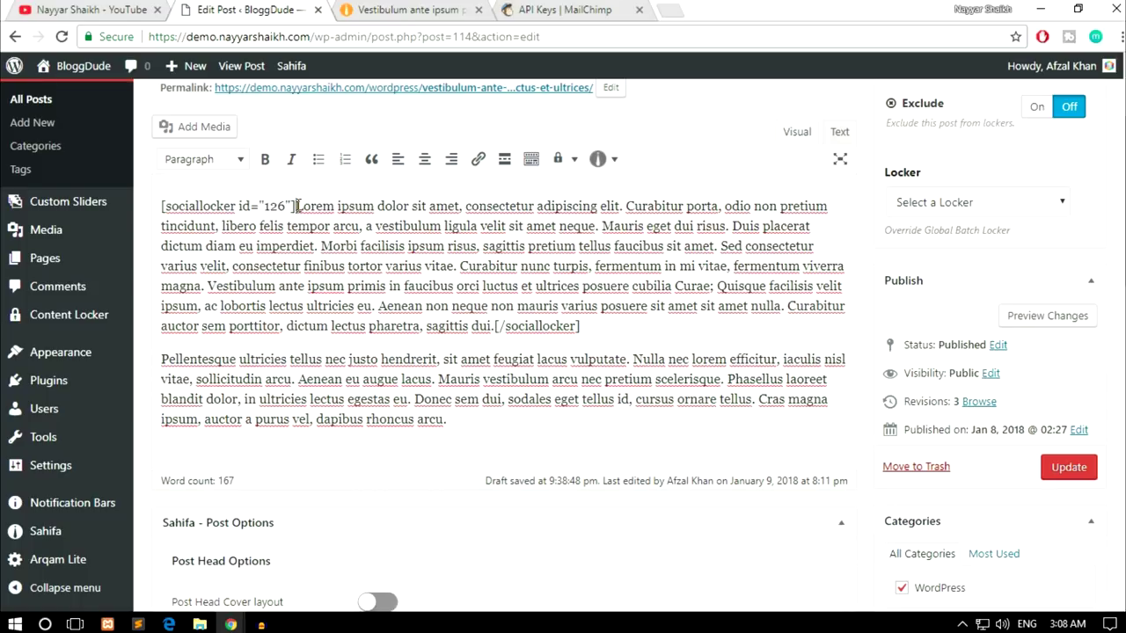
drag(297, 206, 493, 325)
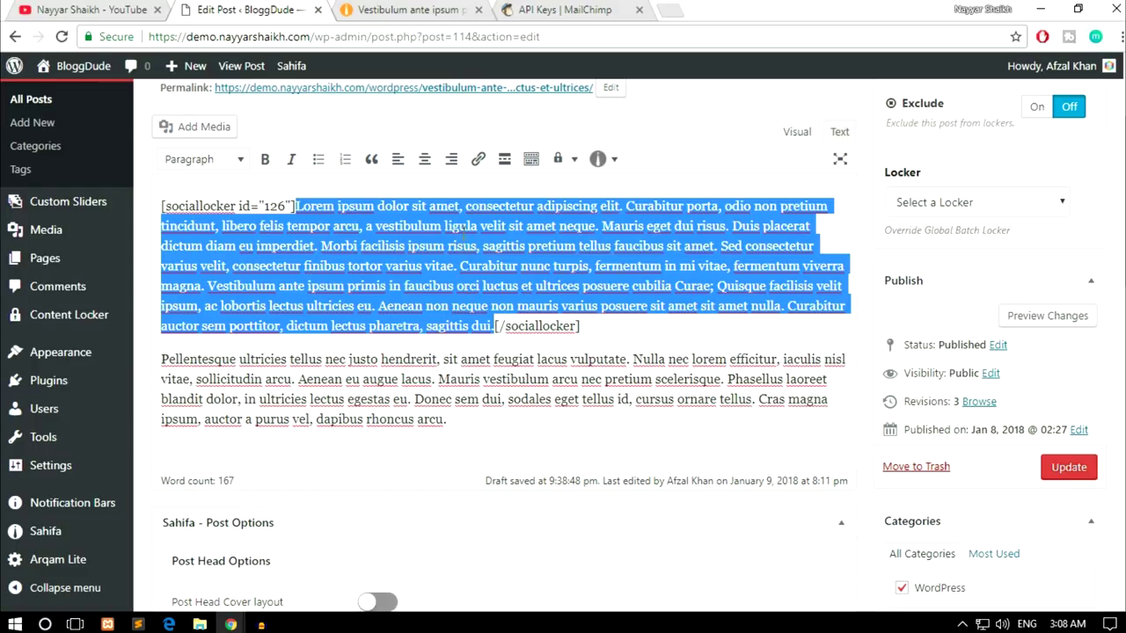
Step: Update the post and switch to its public page
click(1068, 467)
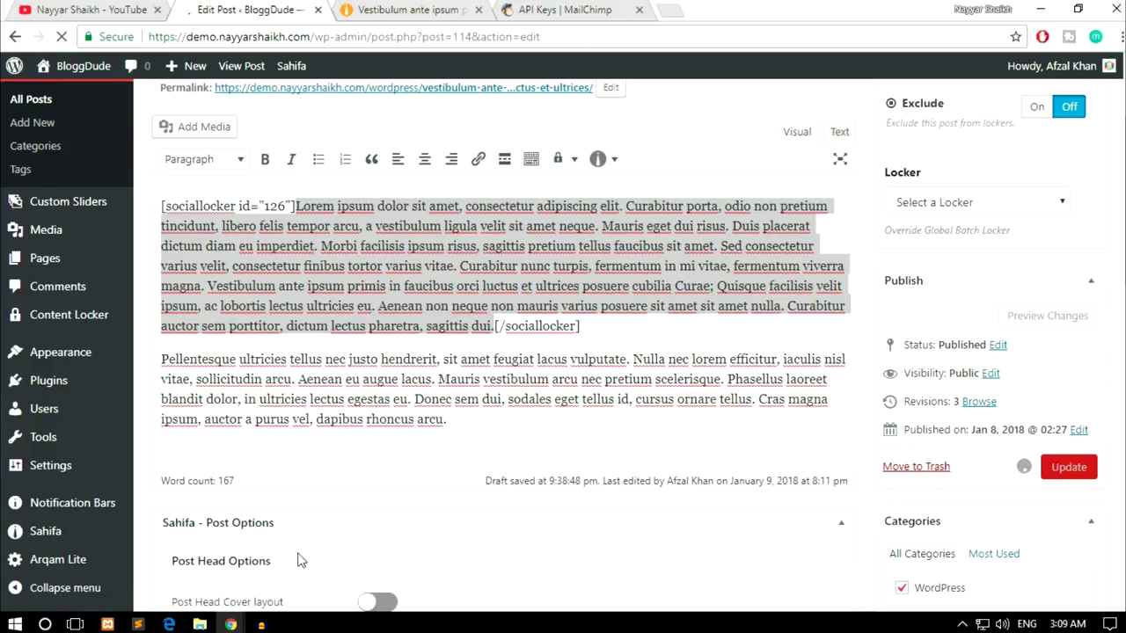
mouse_move(231, 624)
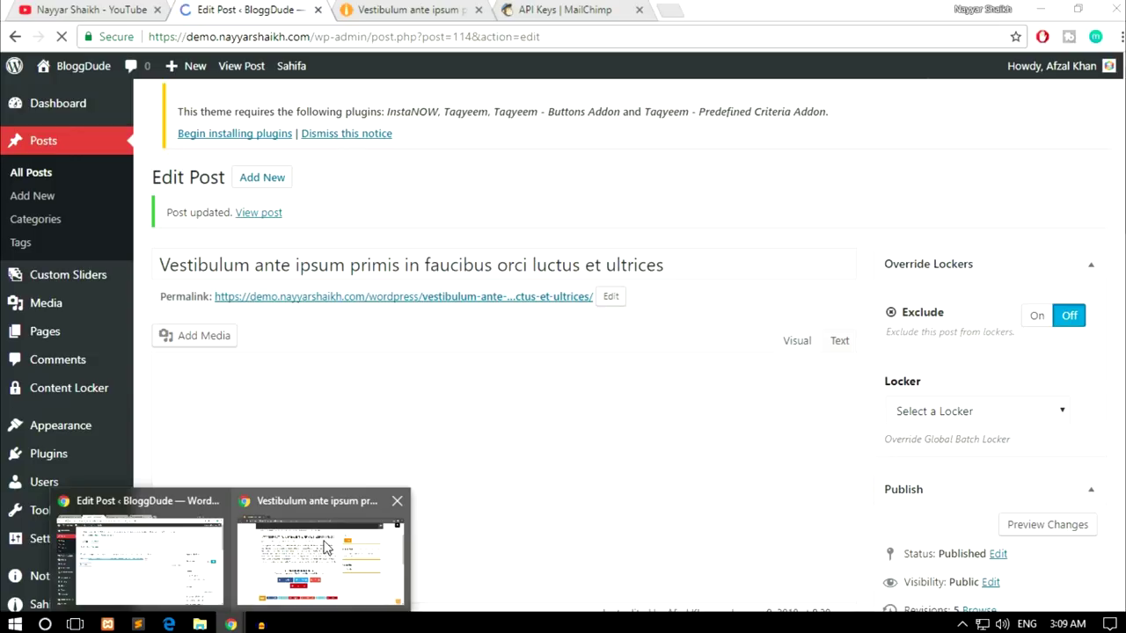
click(325, 547)
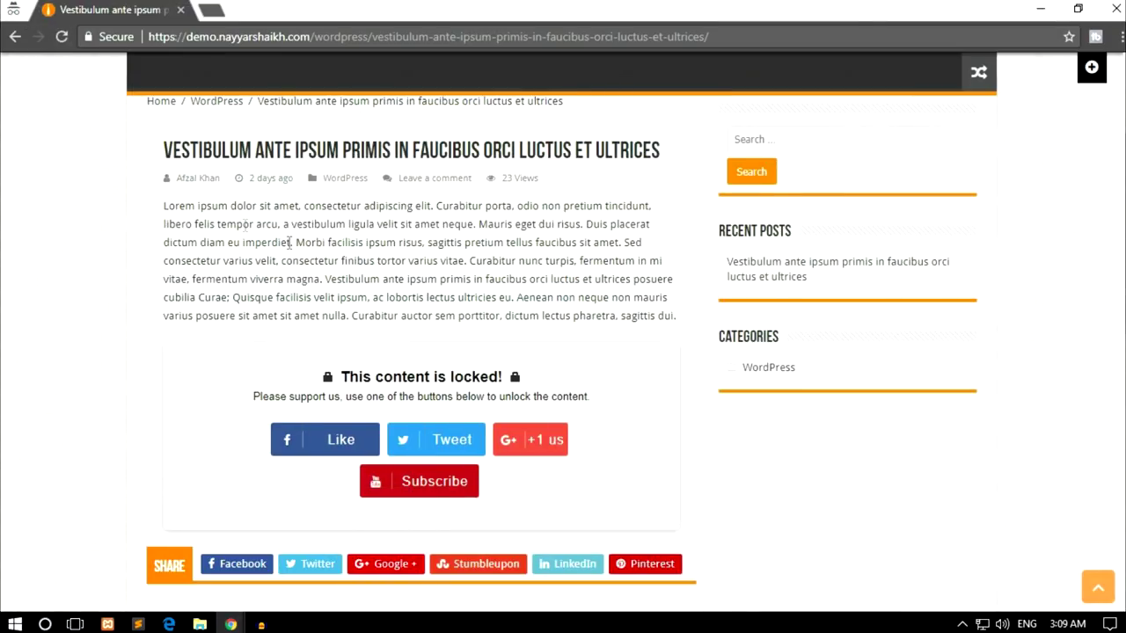
Step: Reload the live Vestibulum post to see its first paragraph behind the Circular locker's buttons
drag(174, 220, 584, 294)
click(584, 295)
click(63, 35)
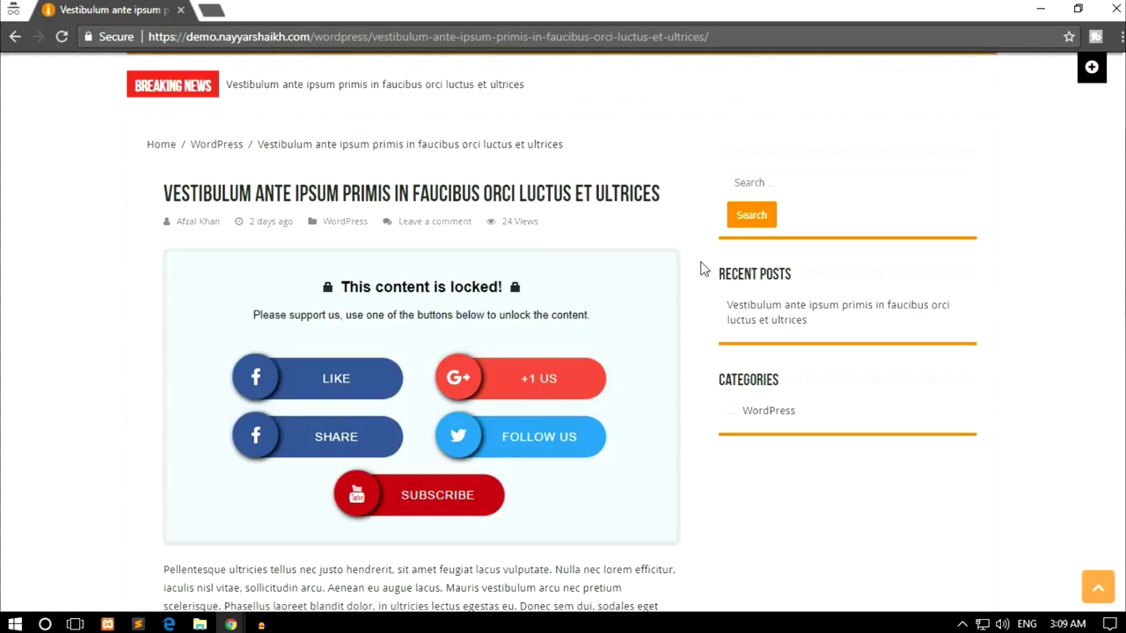
scroll(669, 345, down, 3)
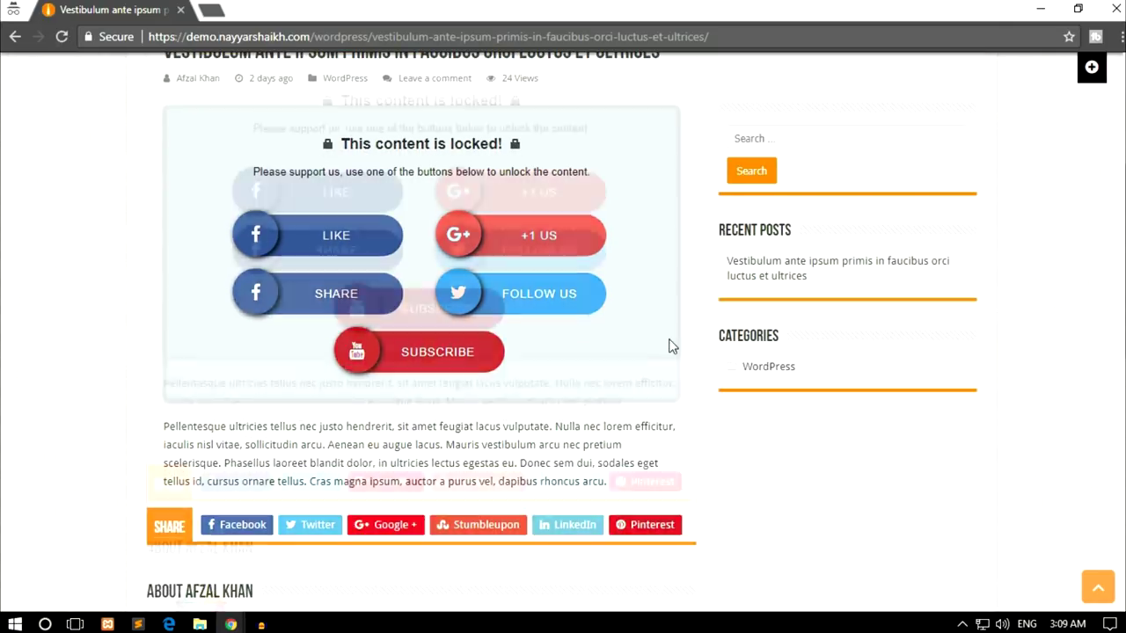
scroll(284, 263, up, 1)
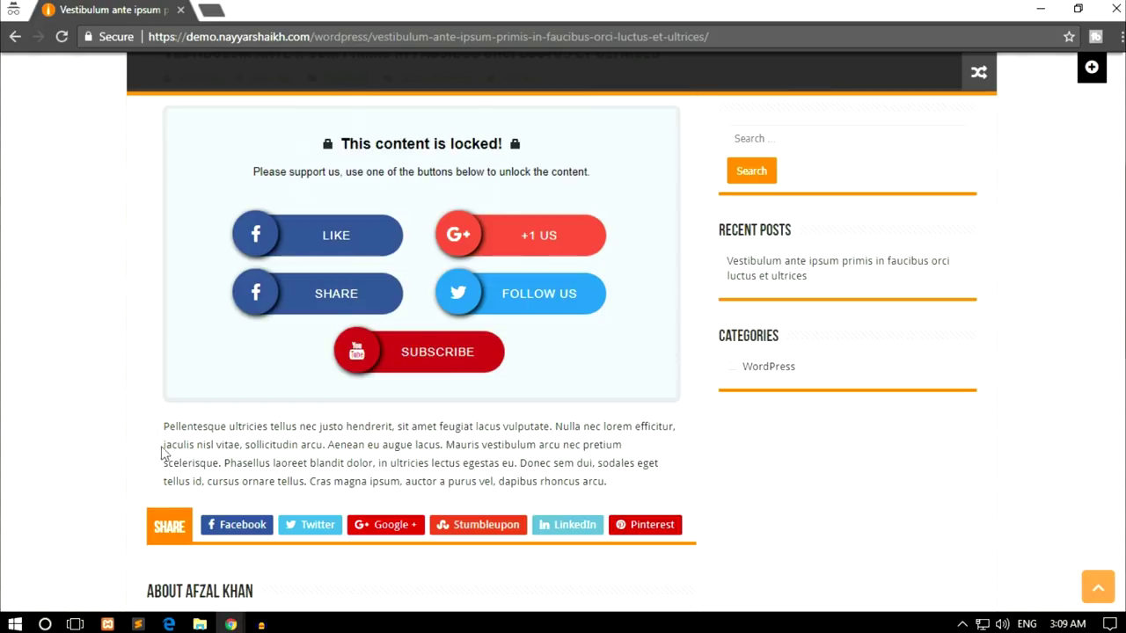
drag(202, 444, 587, 480)
click(588, 480)
scroll(626, 463, up, 4)
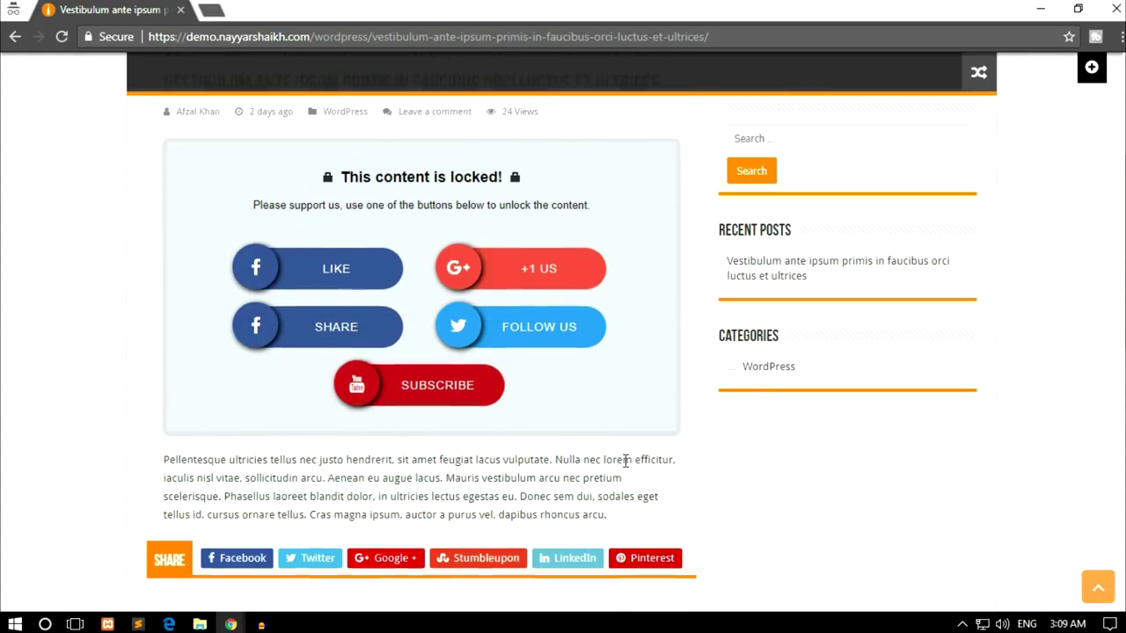
scroll(622, 457, down, 2)
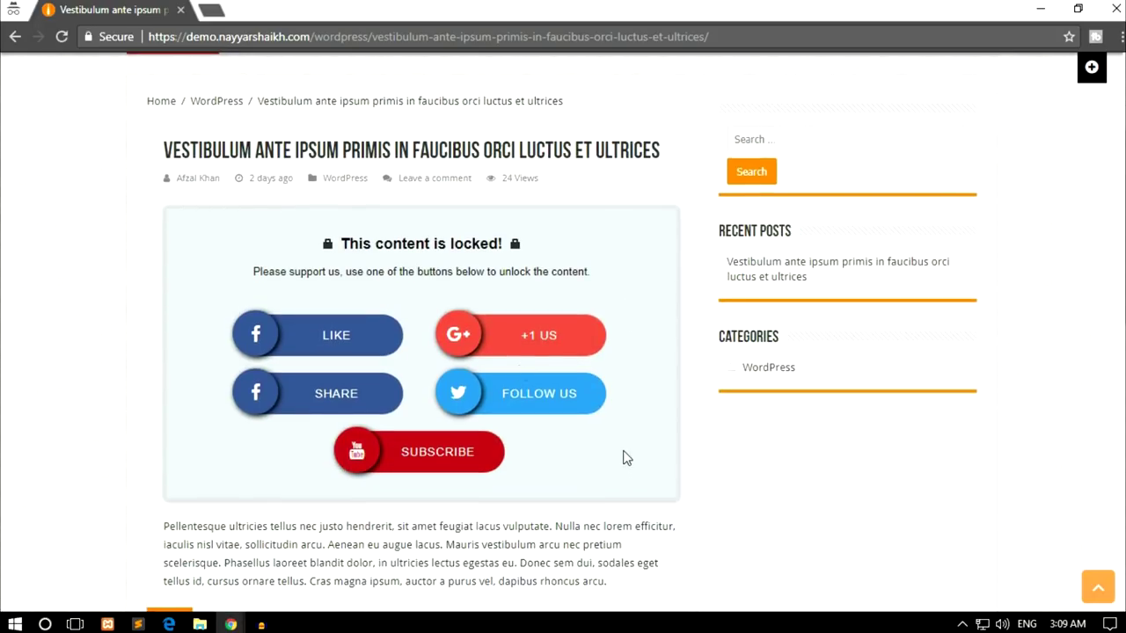
Step: Start the Google+ unlock, sign in with the saved Google account and allow access
click(469, 337)
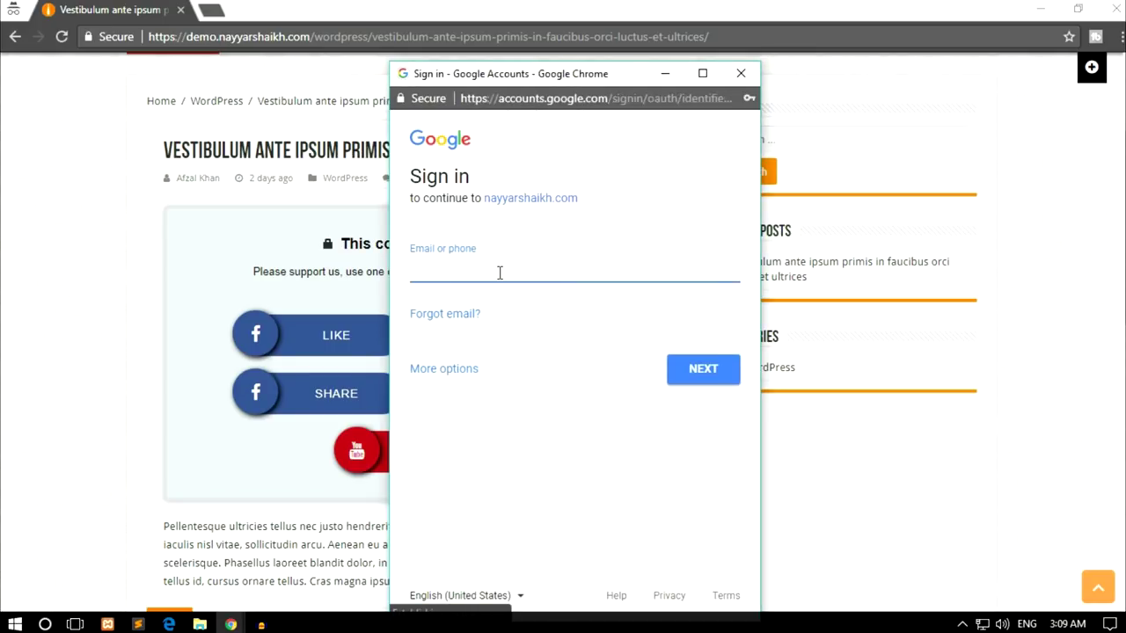
click(498, 273)
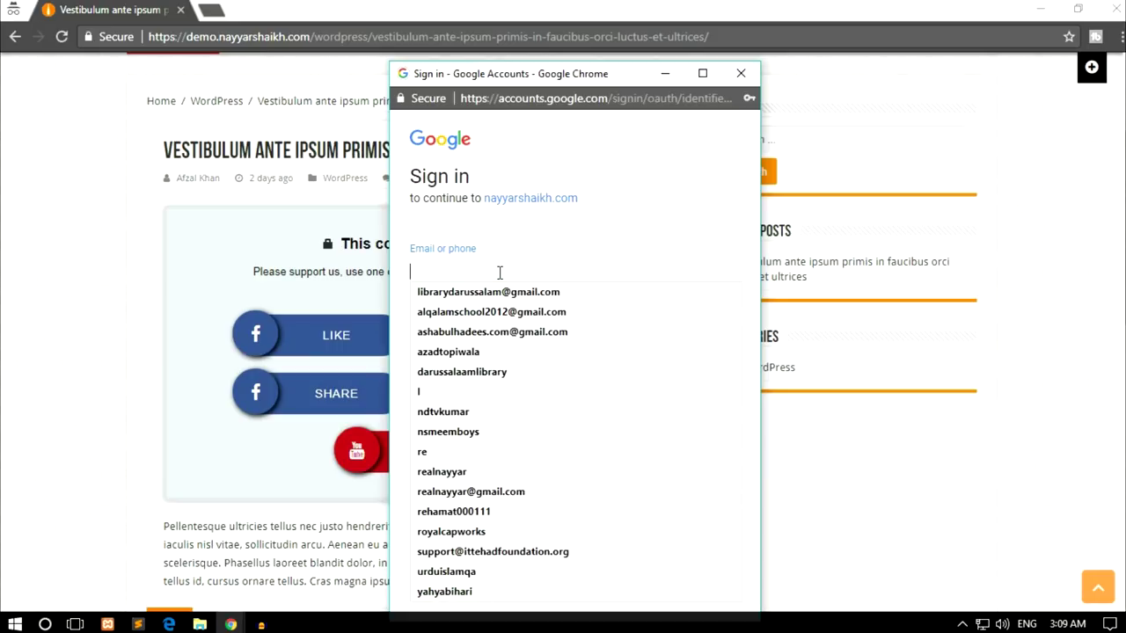
click(520, 331)
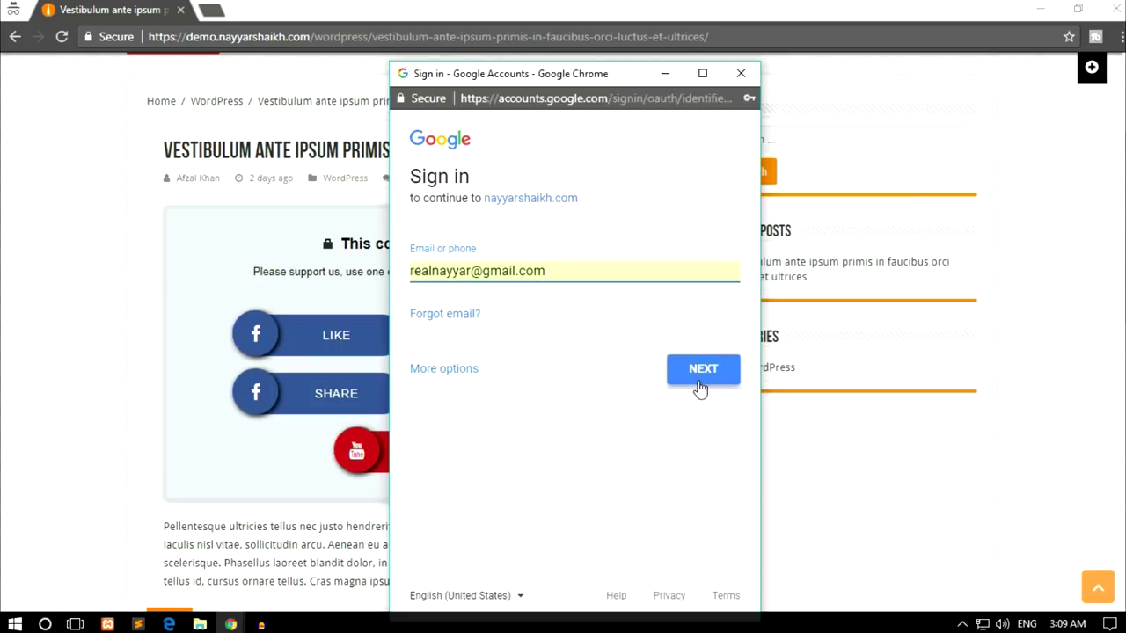
click(699, 384)
click(707, 339)
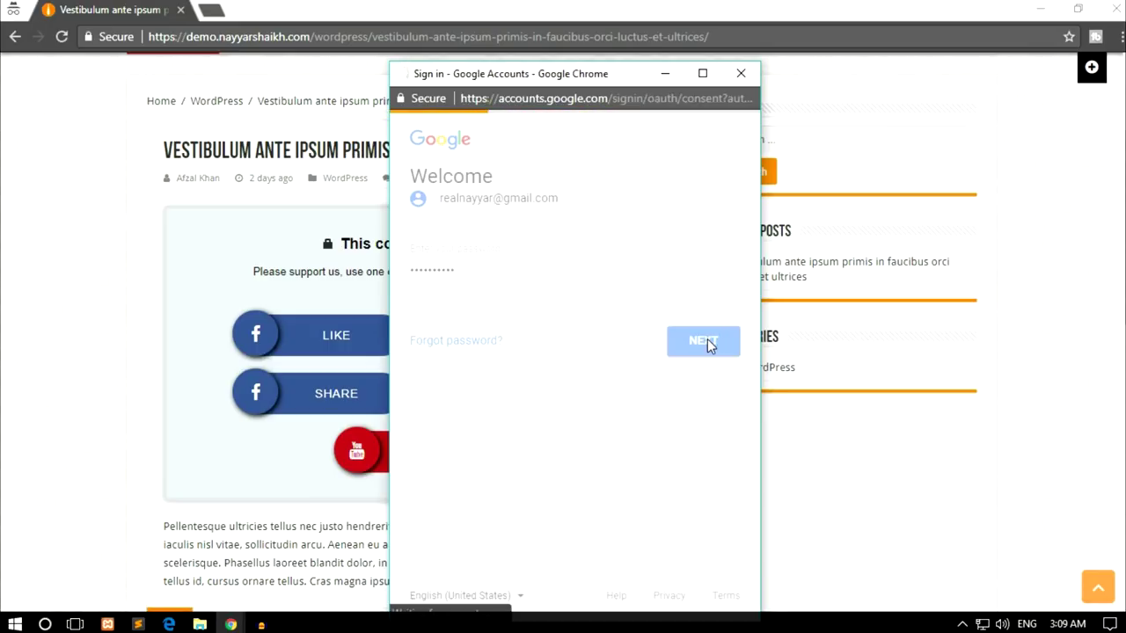
click(718, 431)
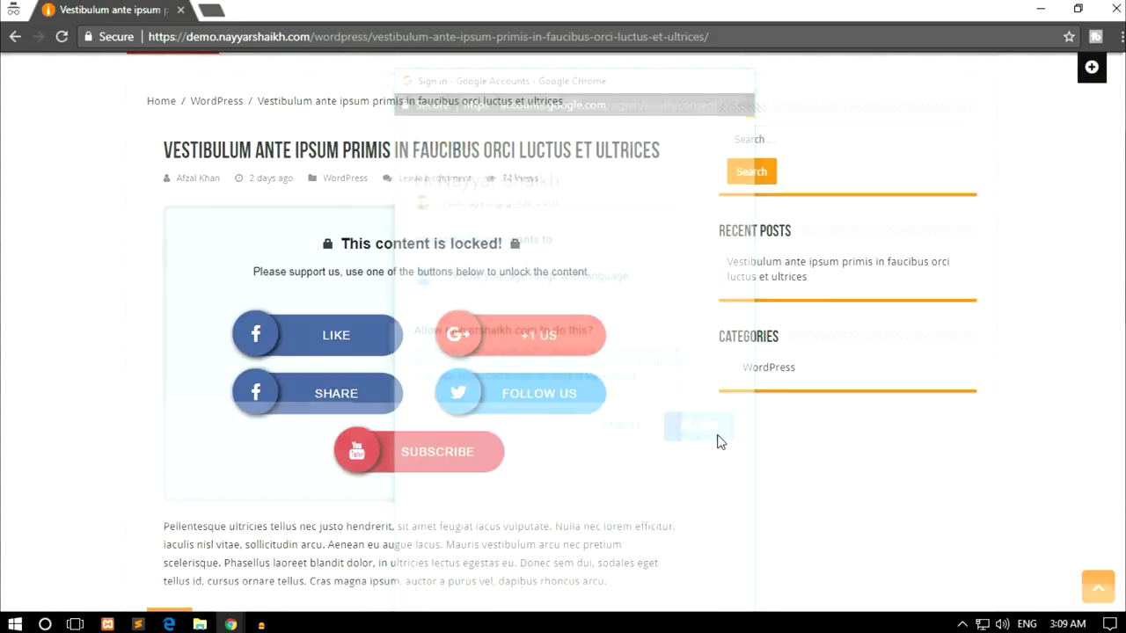
Step: Share the Vestibulum post publicly on Google+ to unlock its full text
click(362, 371)
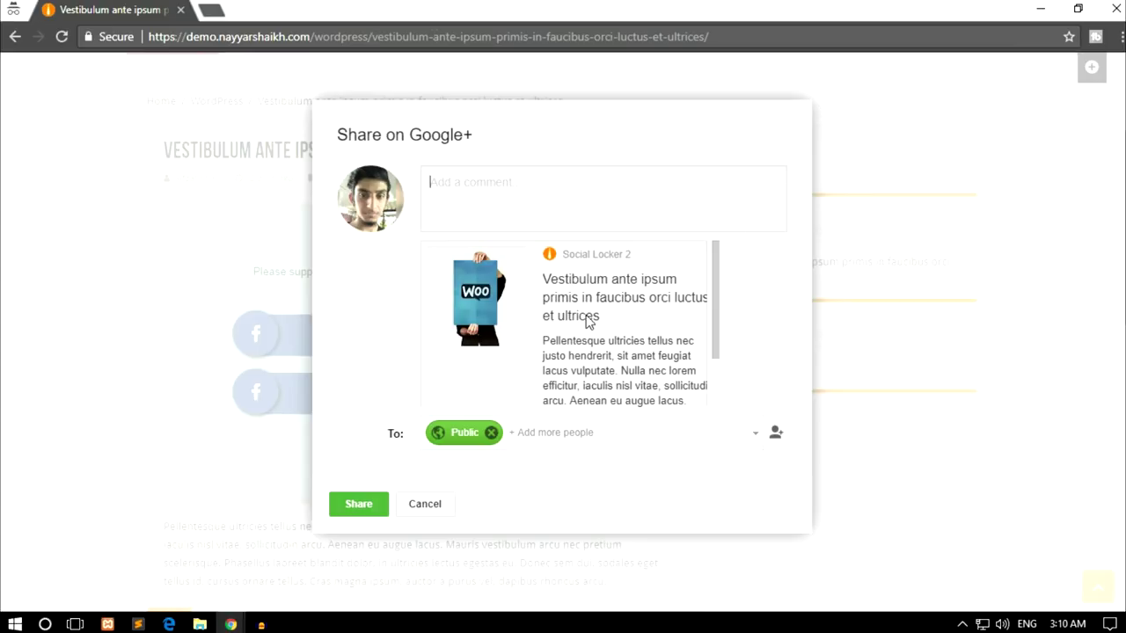
scroll(632, 321, down, 3)
scroll(658, 374, up, 5)
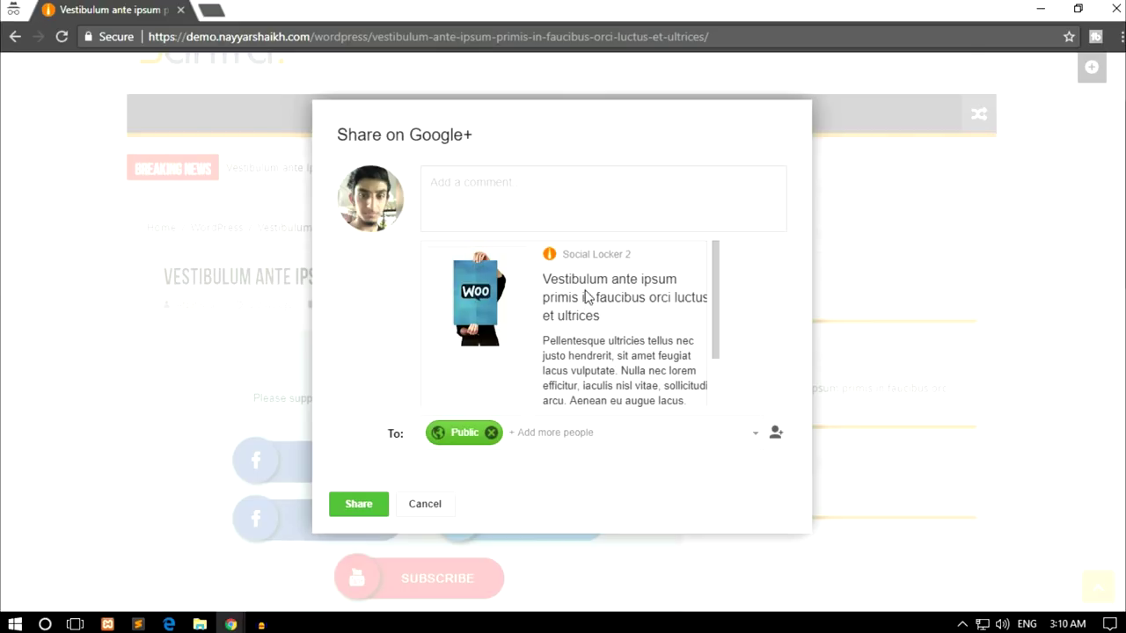
scroll(581, 386, down, 2)
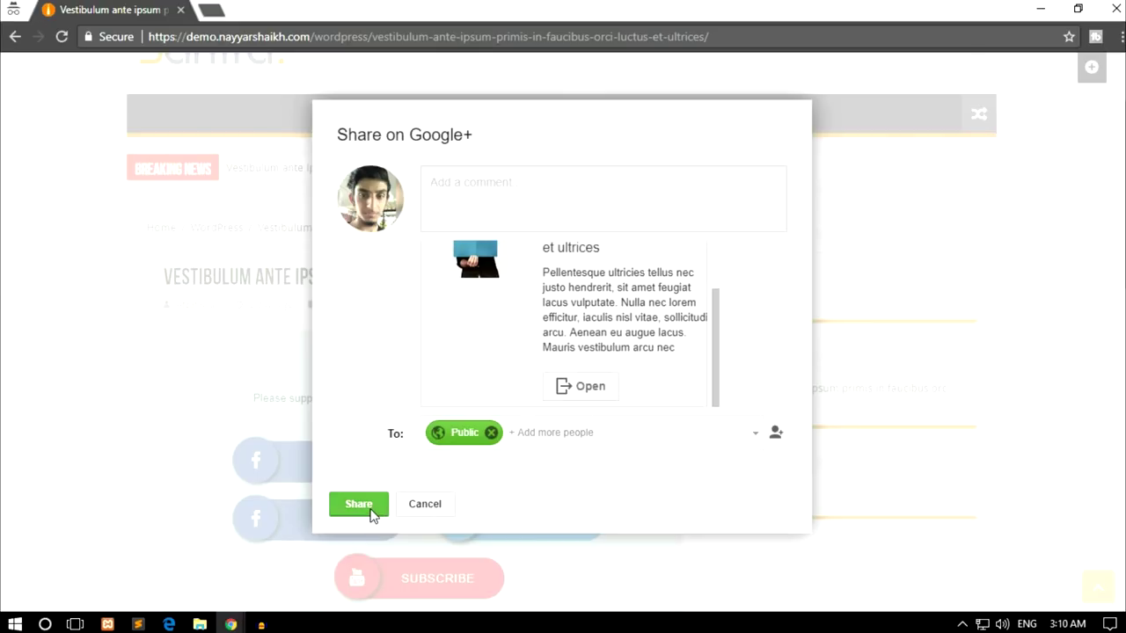
click(369, 512)
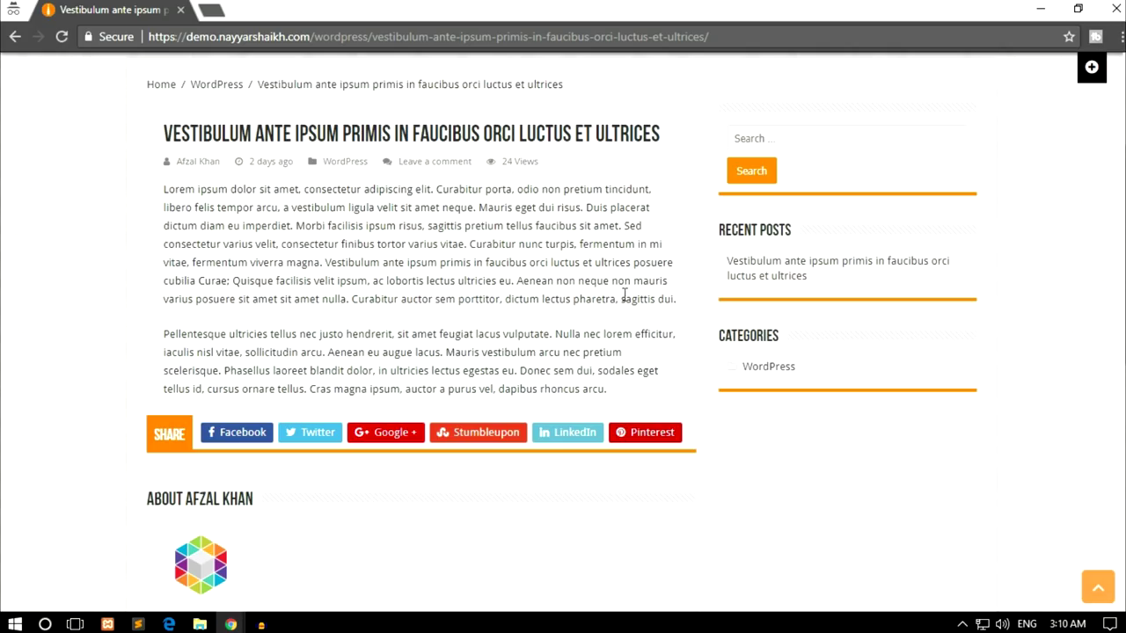
Step: Return to the post editor and create a new Sign-In Locker from the Content Locker menu
mouse_move(230, 624)
click(178, 592)
scroll(737, 281, down, 3)
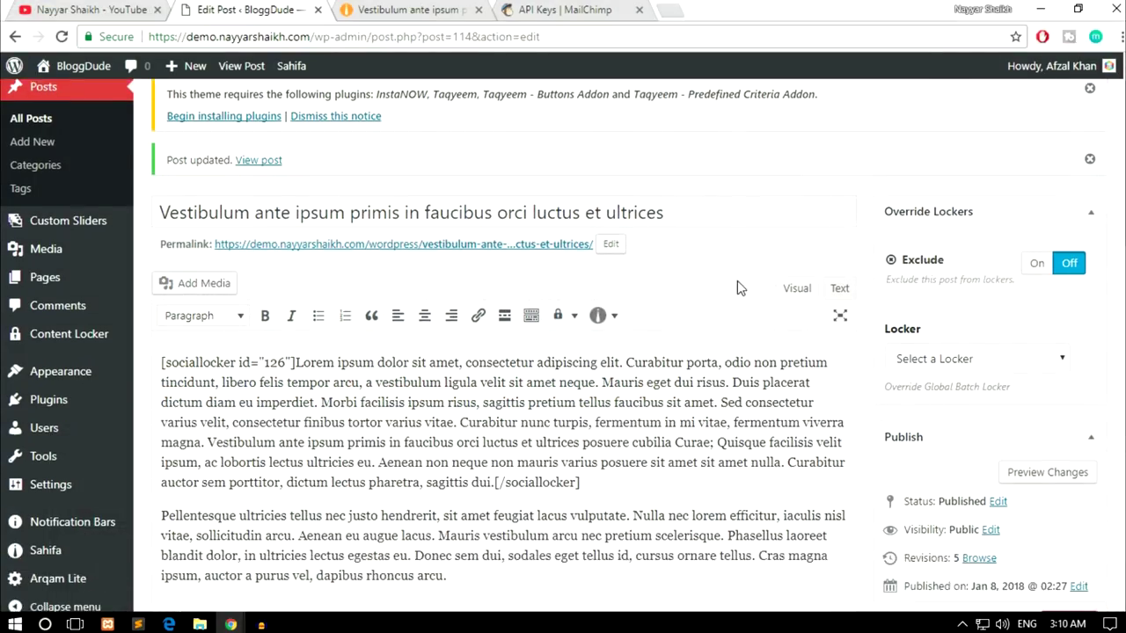
scroll(738, 281, up, 1)
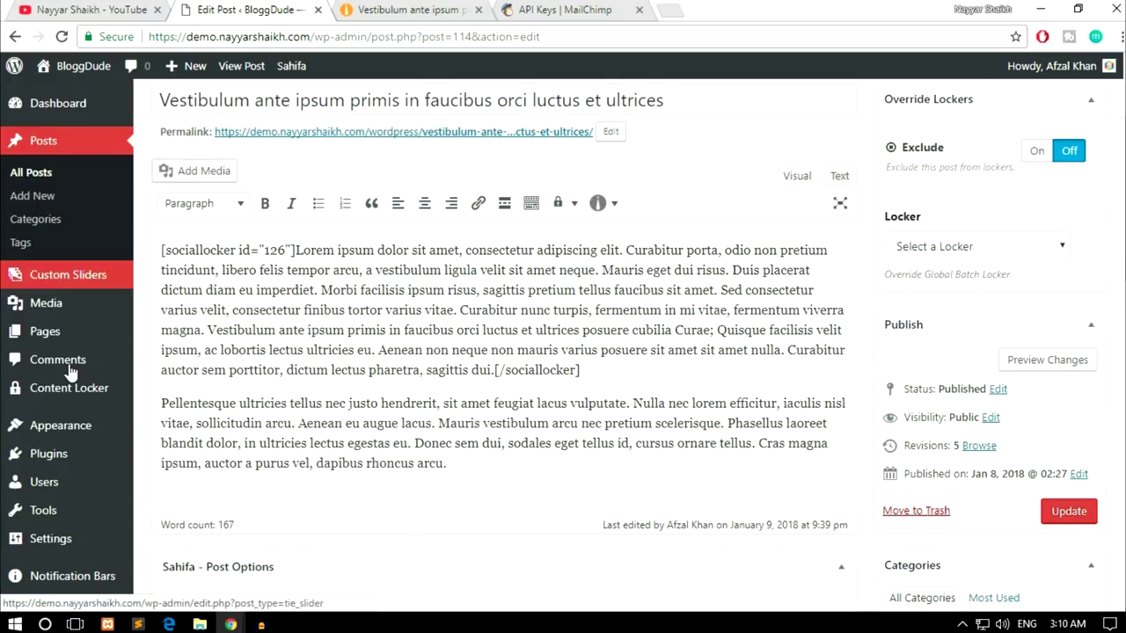
mouse_move(83, 392)
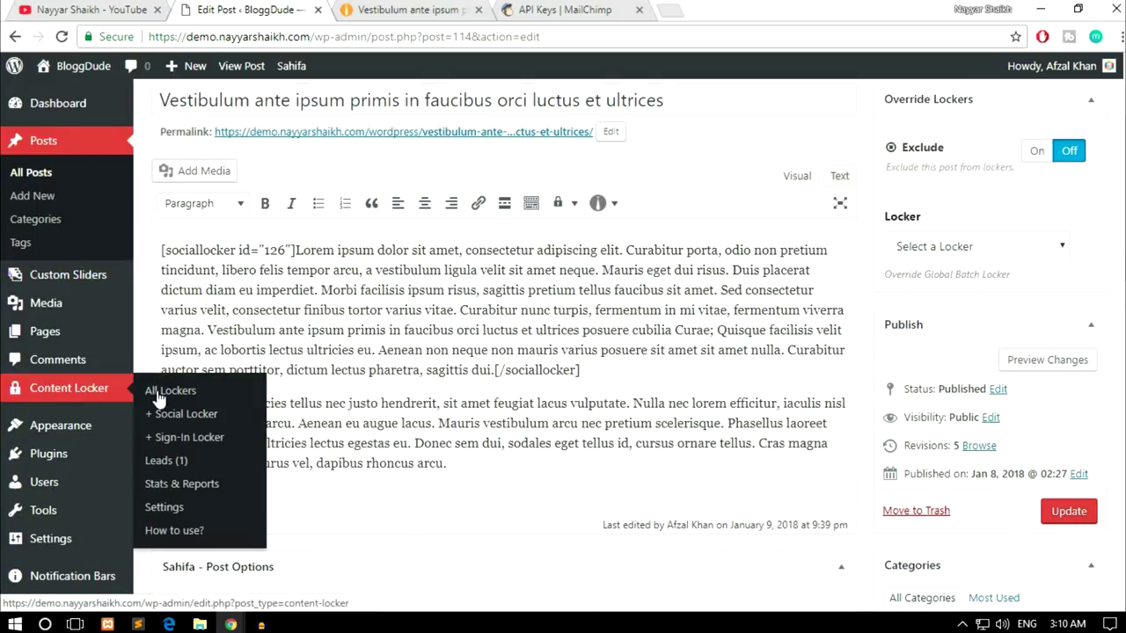
click(188, 440)
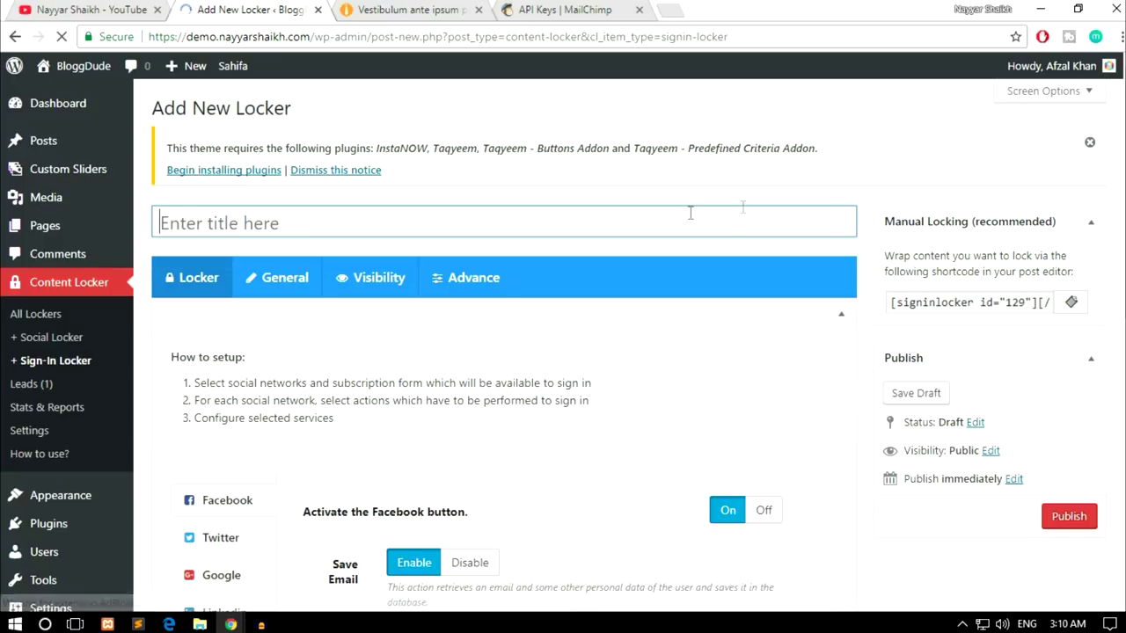
scroll(796, 289, down, 5)
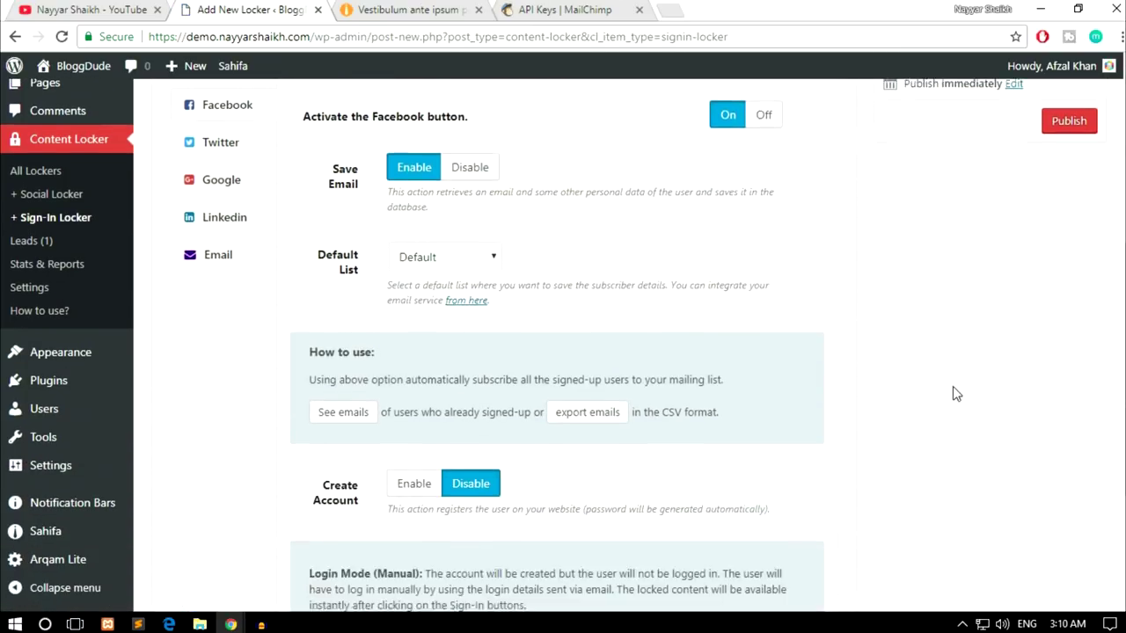
scroll(953, 388, up, 3)
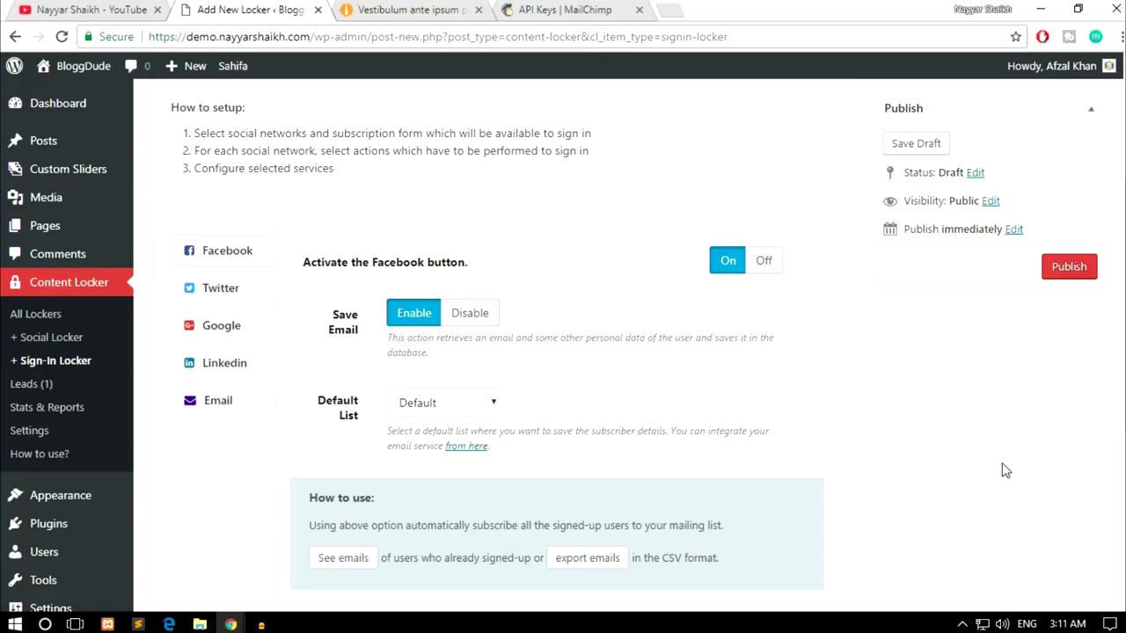
scroll(1004, 451, down, 1)
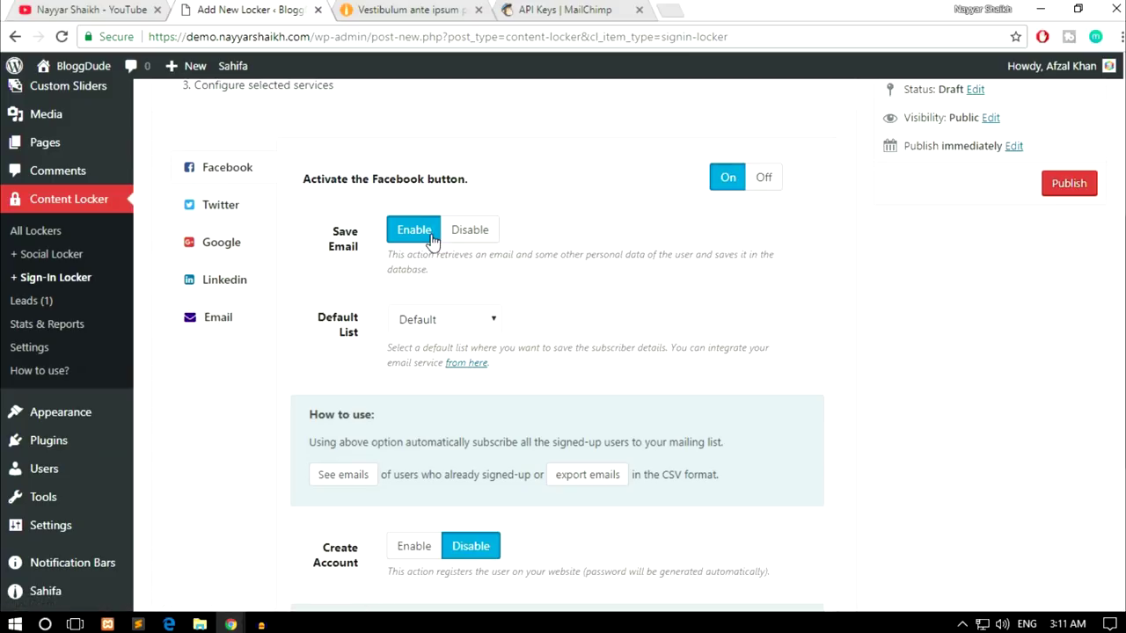
scroll(439, 239, down, 1)
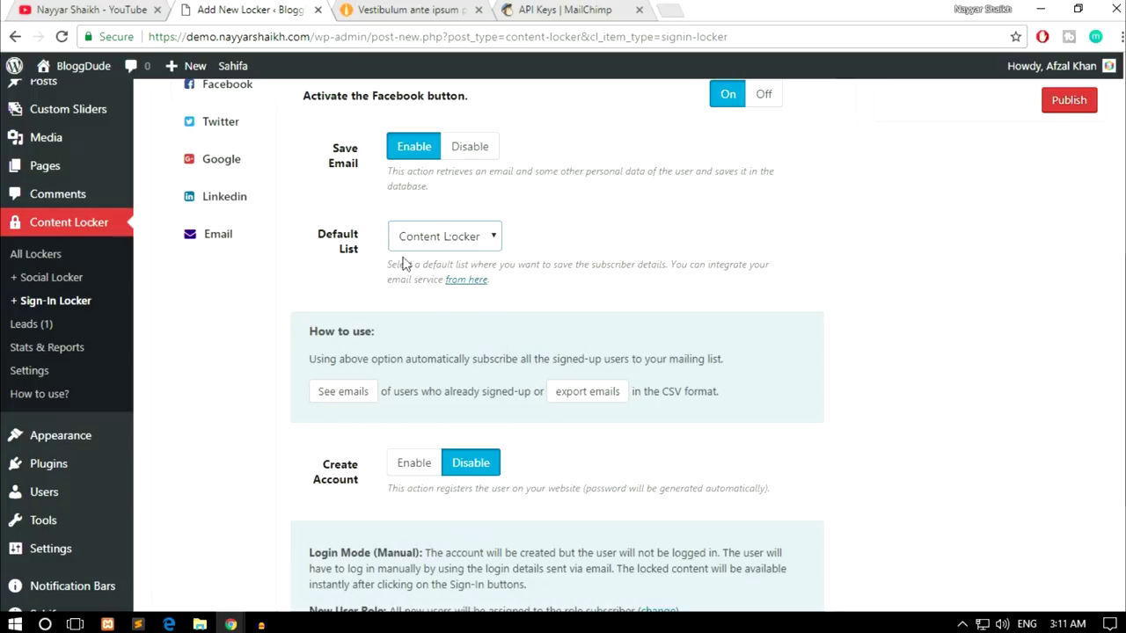
scroll(758, 360, down, 2)
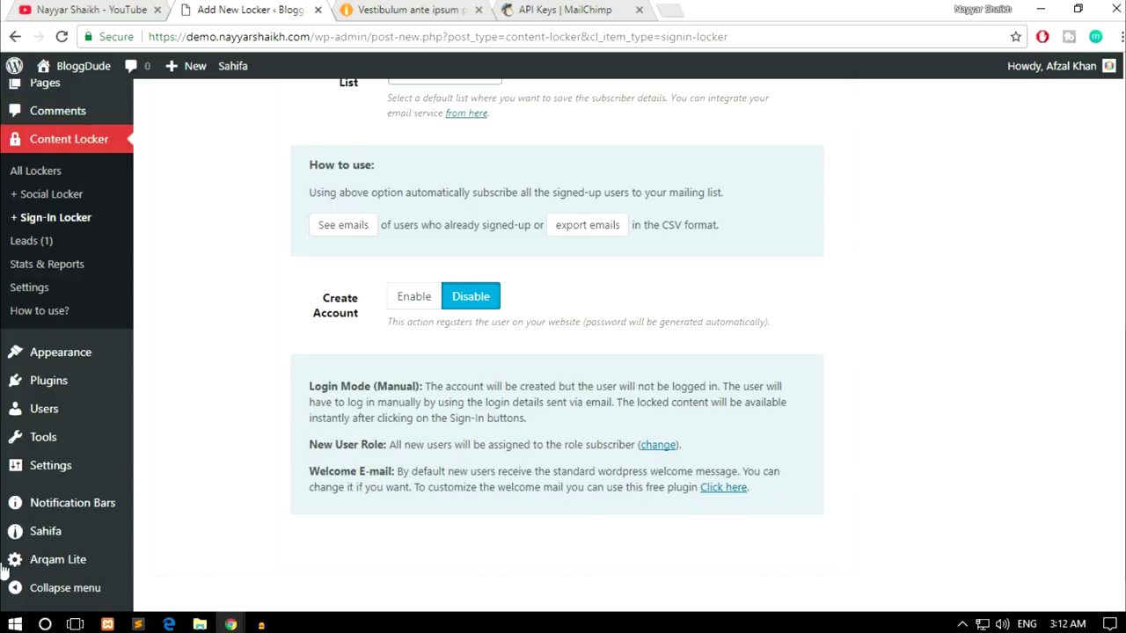
scroll(942, 363, down, 1)
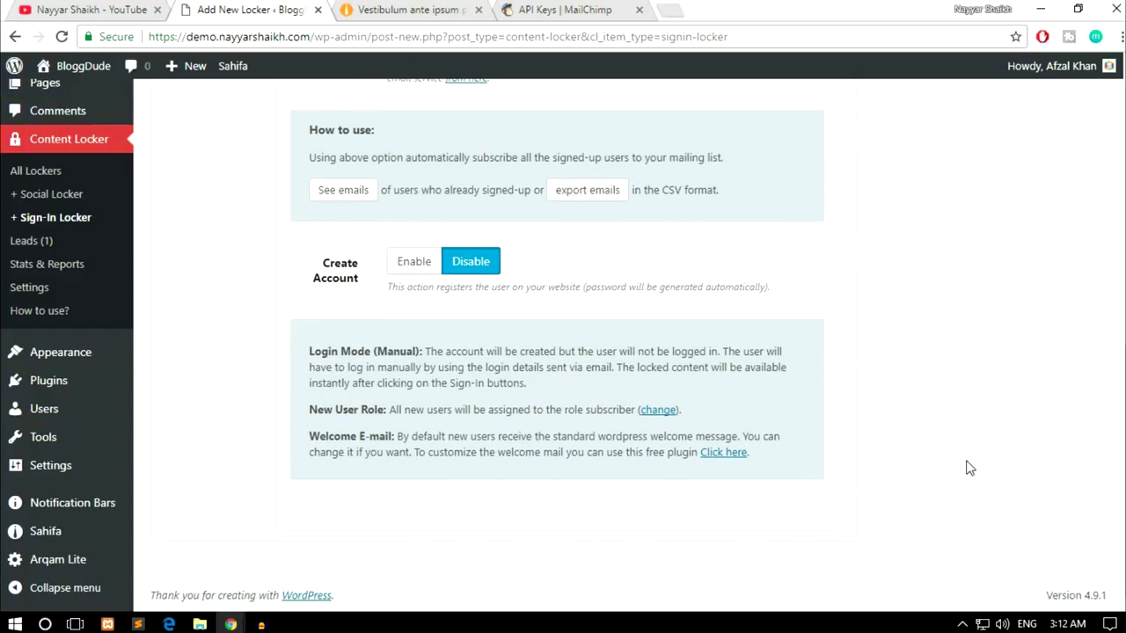
scroll(613, 388, up, 4)
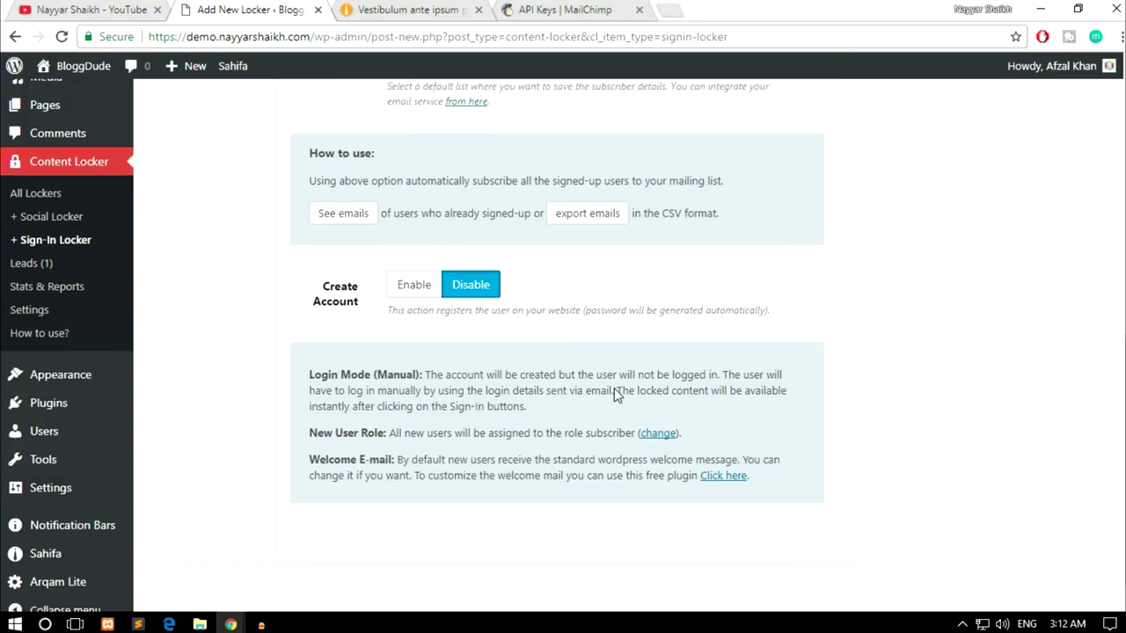
Step: Keep the Default mailing list for Twitter sign-ins and publish the new Sign-In Locker
click(215, 255)
scroll(932, 374, down, 3)
scroll(935, 379, down, 2)
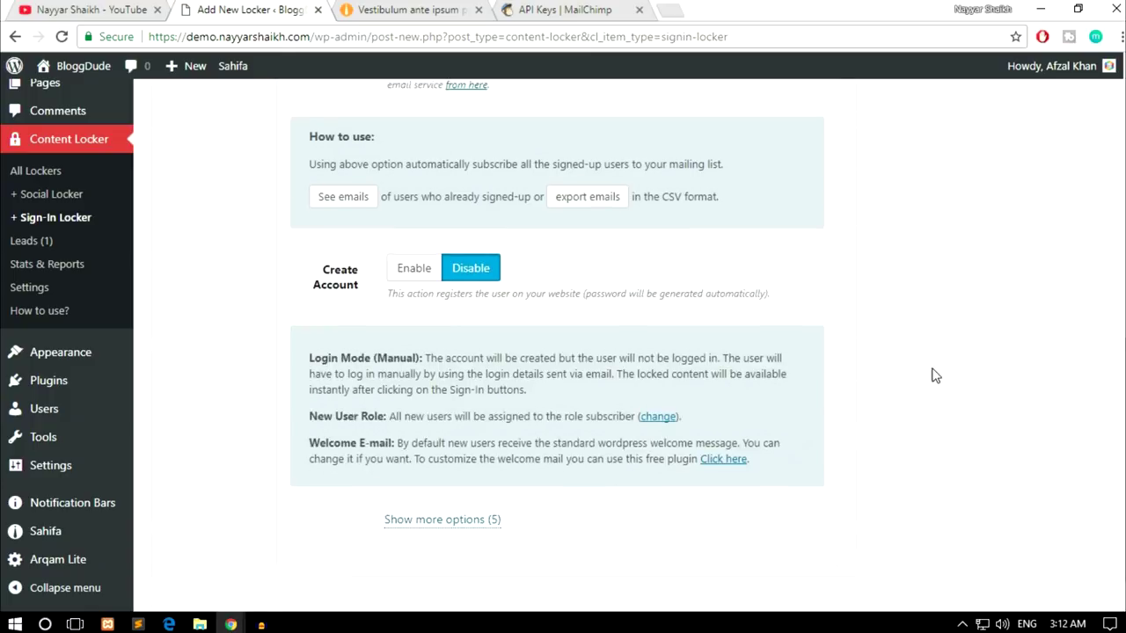
scroll(935, 386, up, 3)
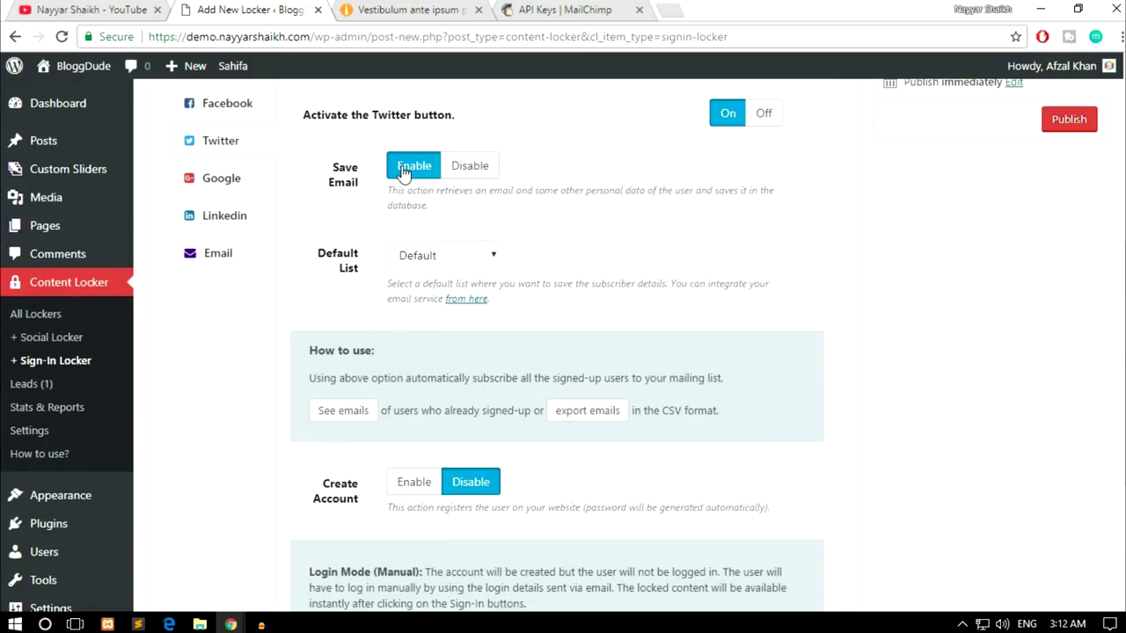
click(446, 256)
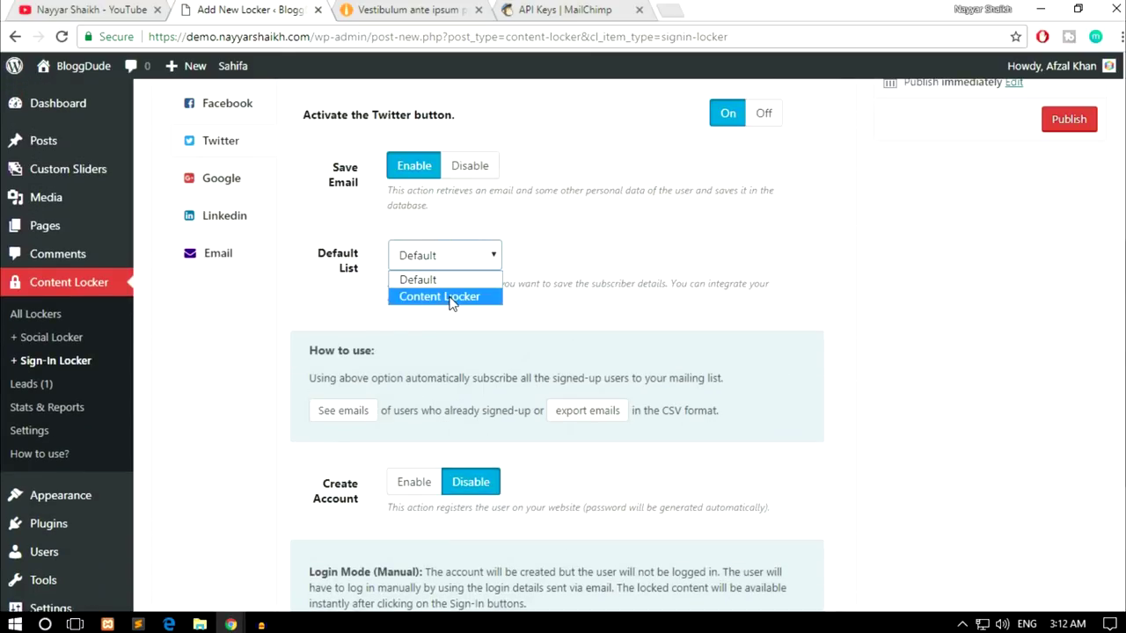
click(616, 266)
scroll(642, 308, down, 1)
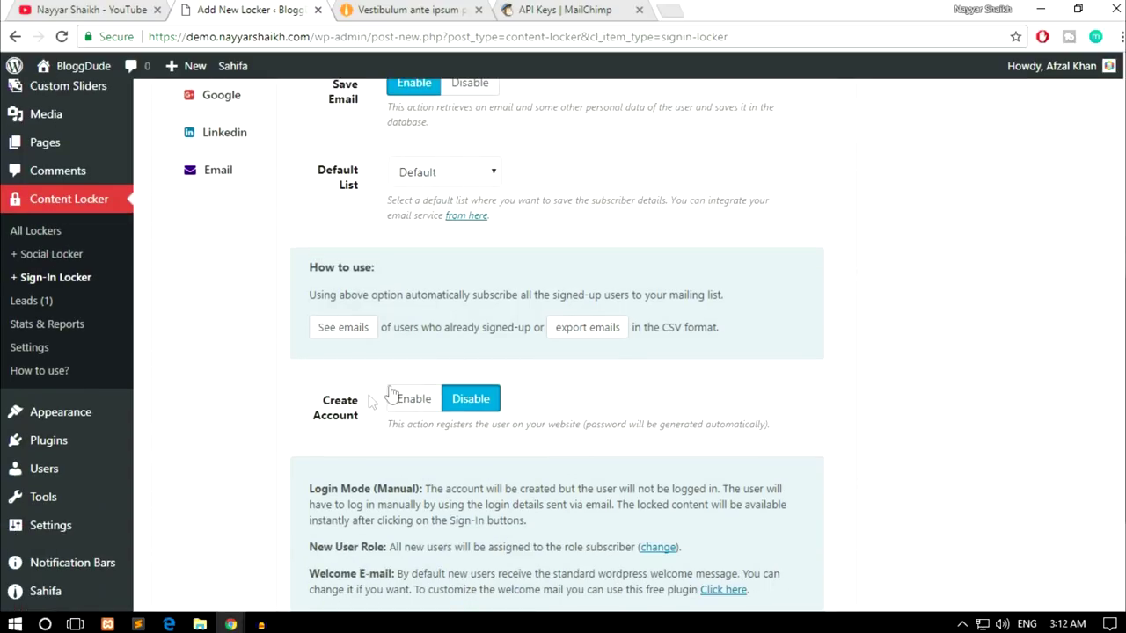
scroll(387, 466, up, 1)
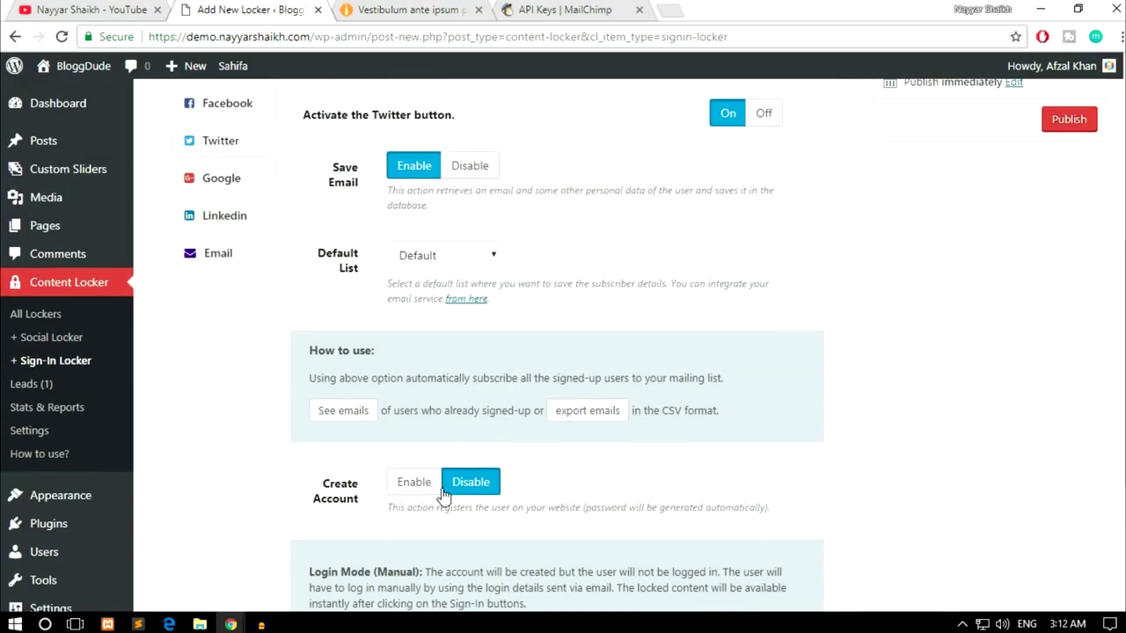
scroll(541, 492, up, 1)
scroll(550, 494, up, 1)
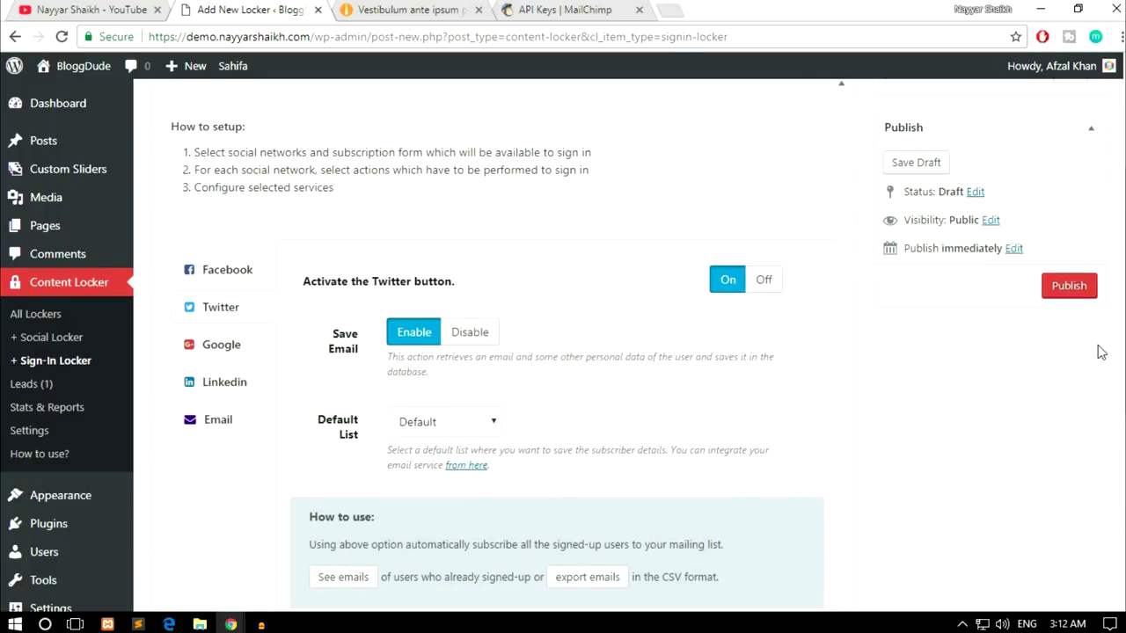
click(1070, 284)
Step: Name the locker 'Signin Locker 2', save it, and select its shortcode
click(286, 264)
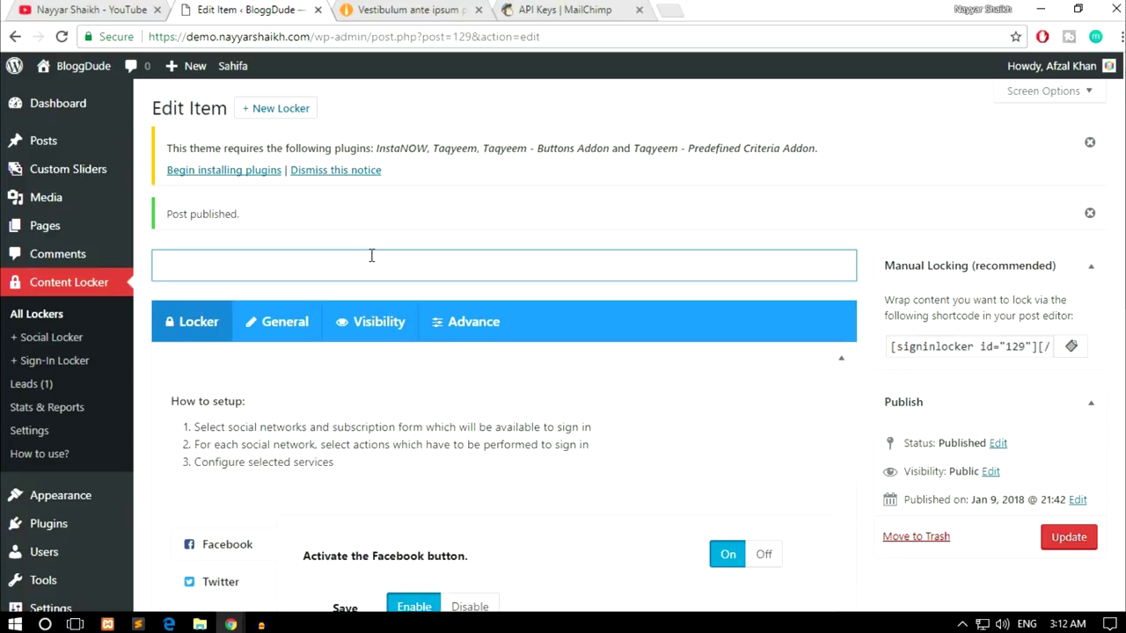
text(Signin Locker 2)
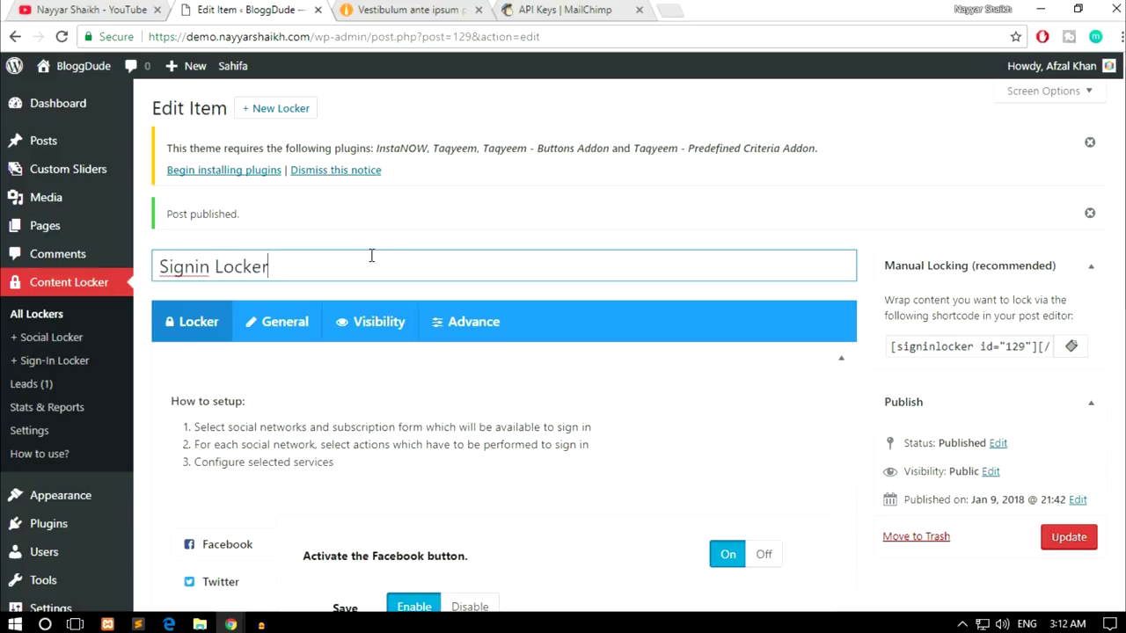
click(1068, 536)
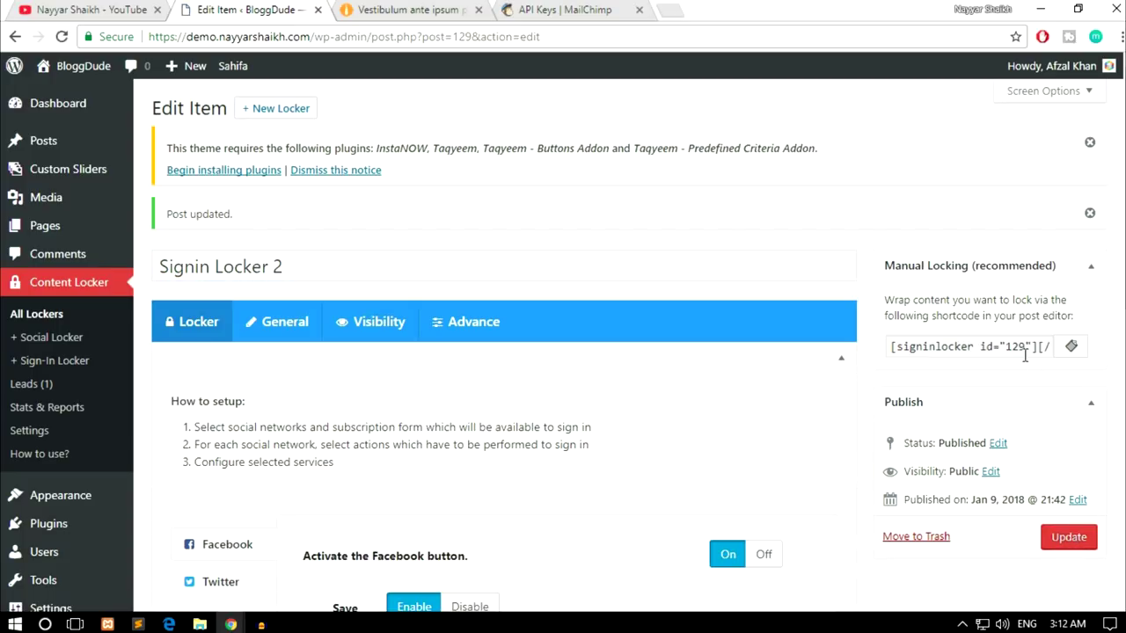
click(945, 352)
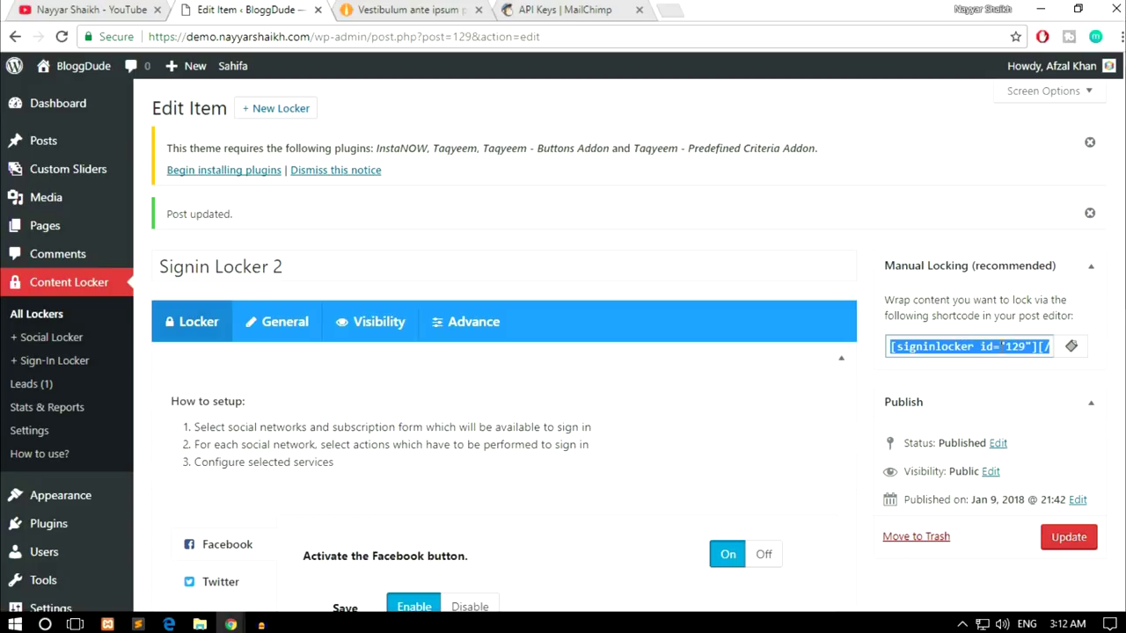
Step: Check the paragraphs on the live post, then return to the Signin Locker 2 edit page
click(457, 9)
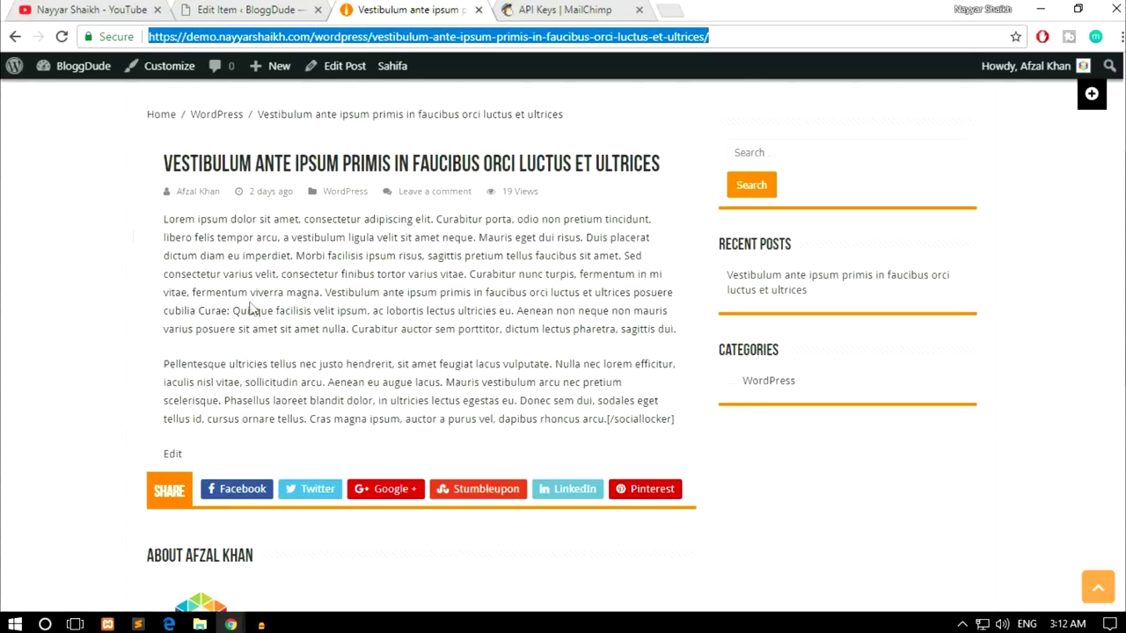
drag(171, 218, 343, 363)
click(445, 389)
drag(156, 220, 585, 398)
click(585, 398)
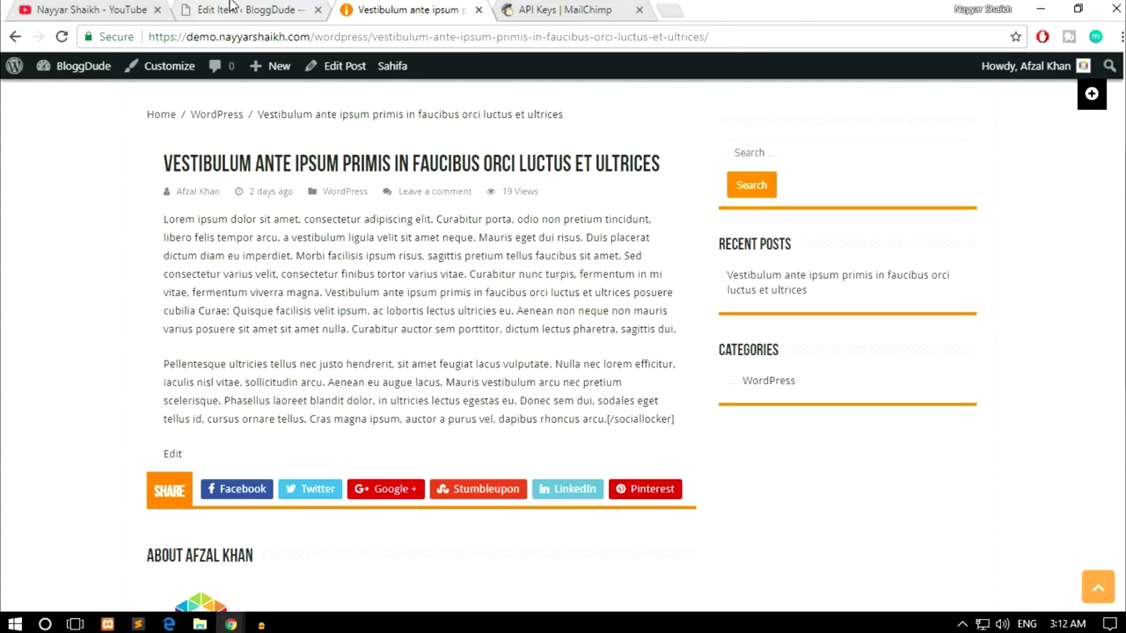
click(233, 9)
scroll(654, 279, down, 3)
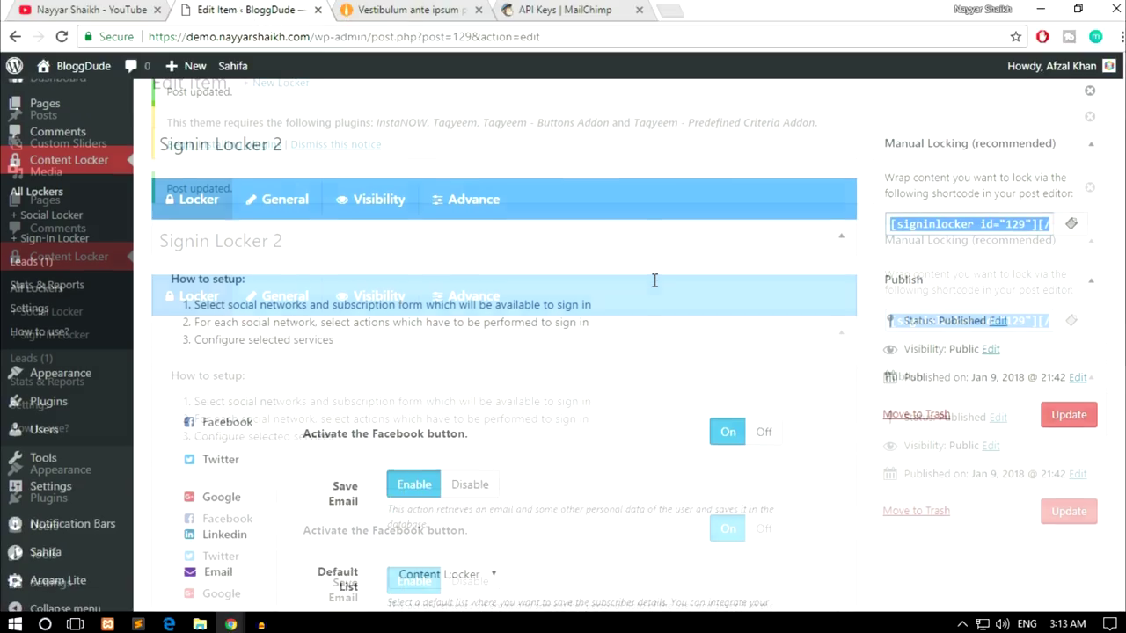
Step: Go to the Batch Locking section of the Content Locker settings
scroll(654, 289, up, 1)
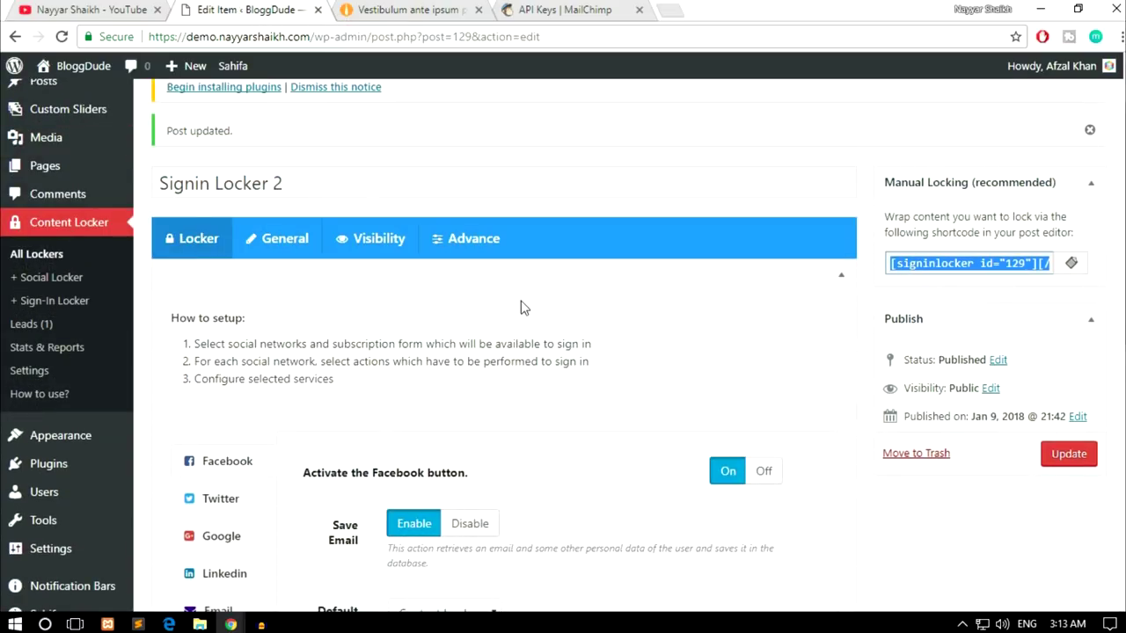
click(41, 376)
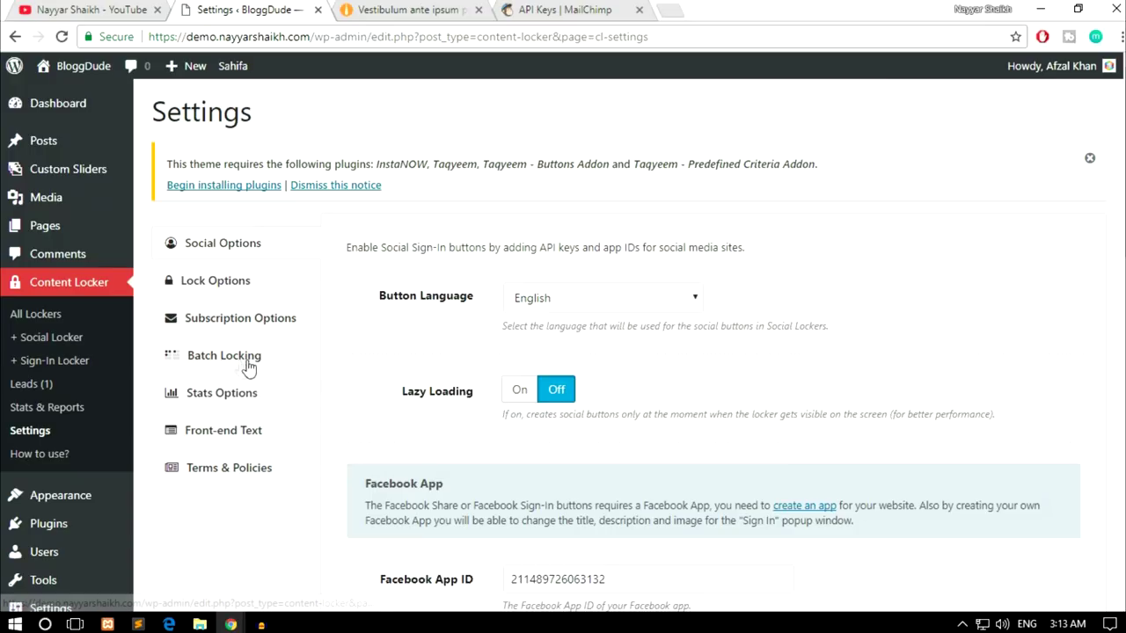
click(253, 369)
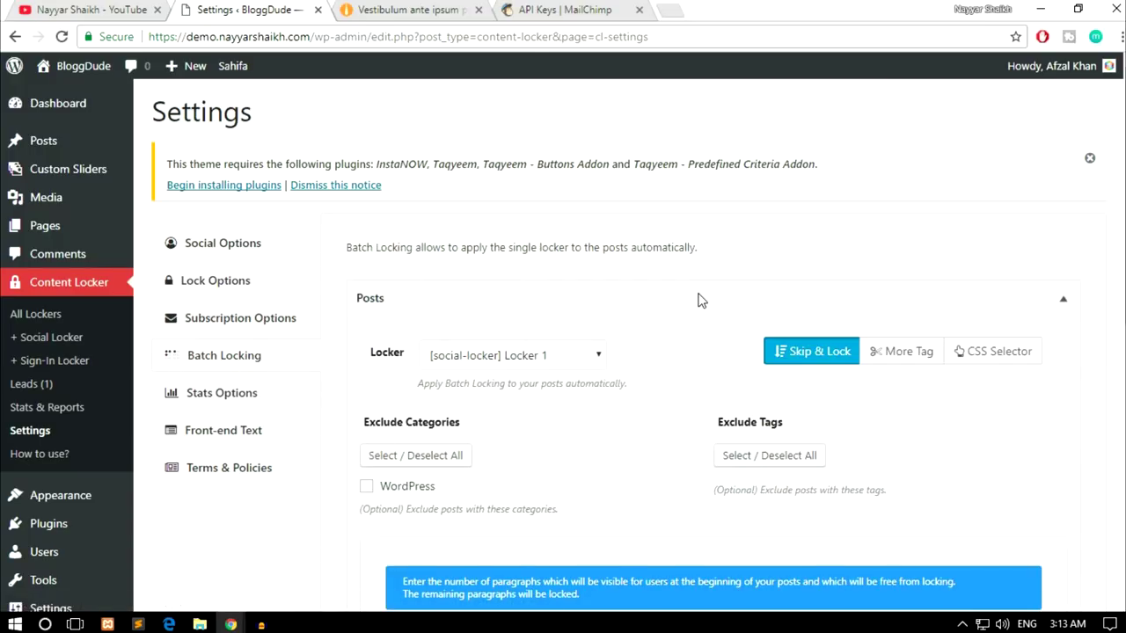
scroll(699, 302, down, 1)
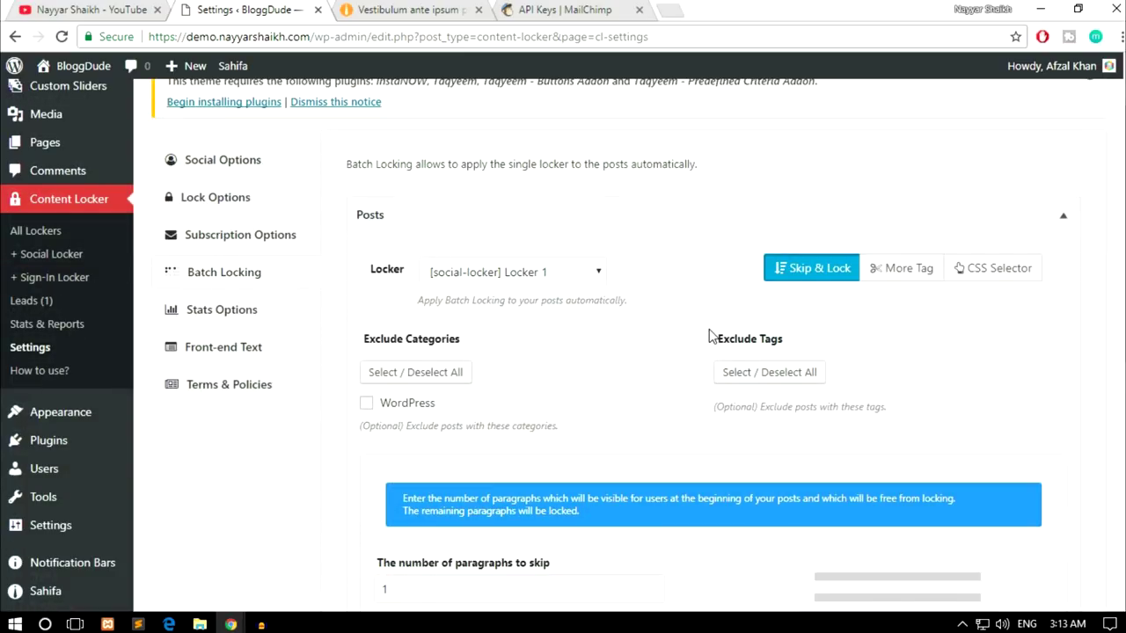
scroll(712, 335, down, 1)
scroll(629, 308, up, 1)
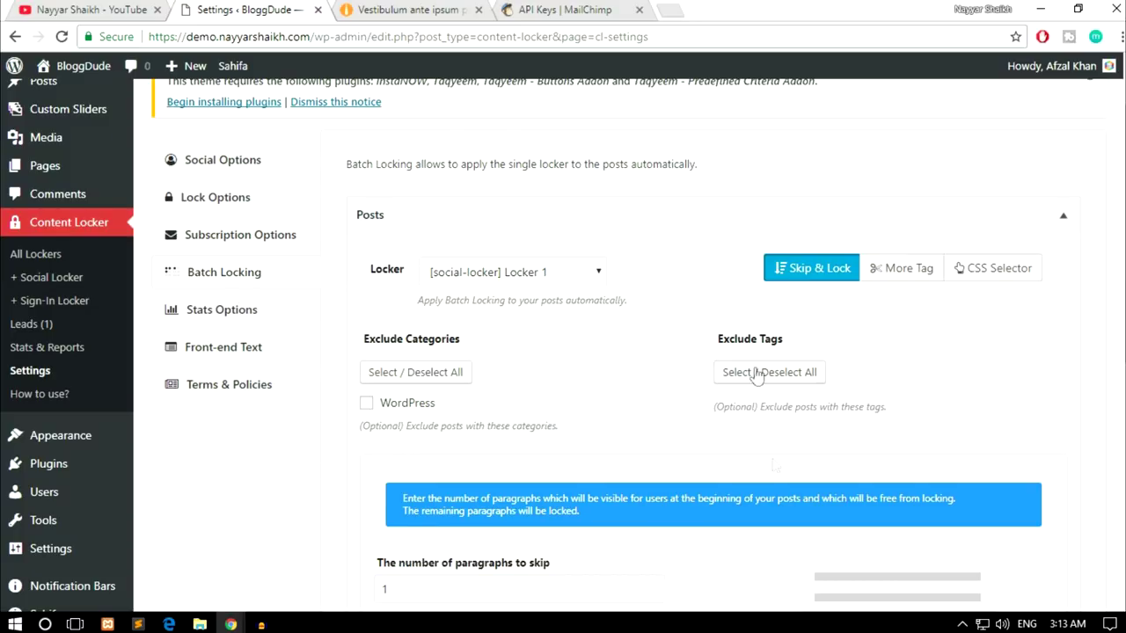
scroll(772, 462, down, 3)
scroll(741, 463, up, 4)
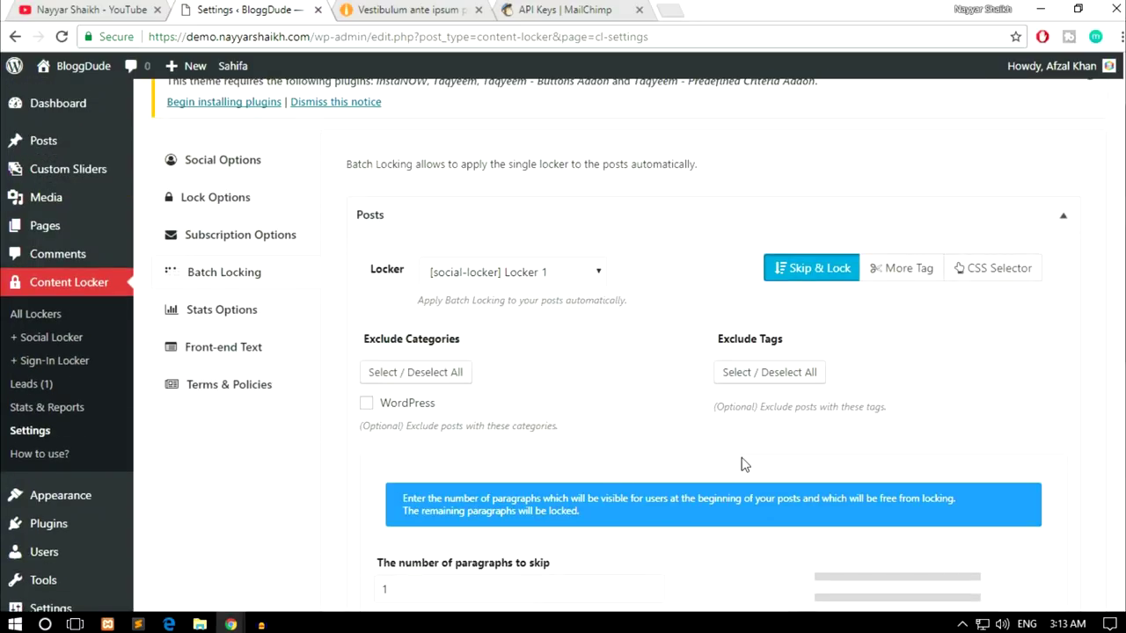
Step: Lock Posts with '[social-locker] Social Locker 2' via Skip & Lock, excluding no categories
click(501, 274)
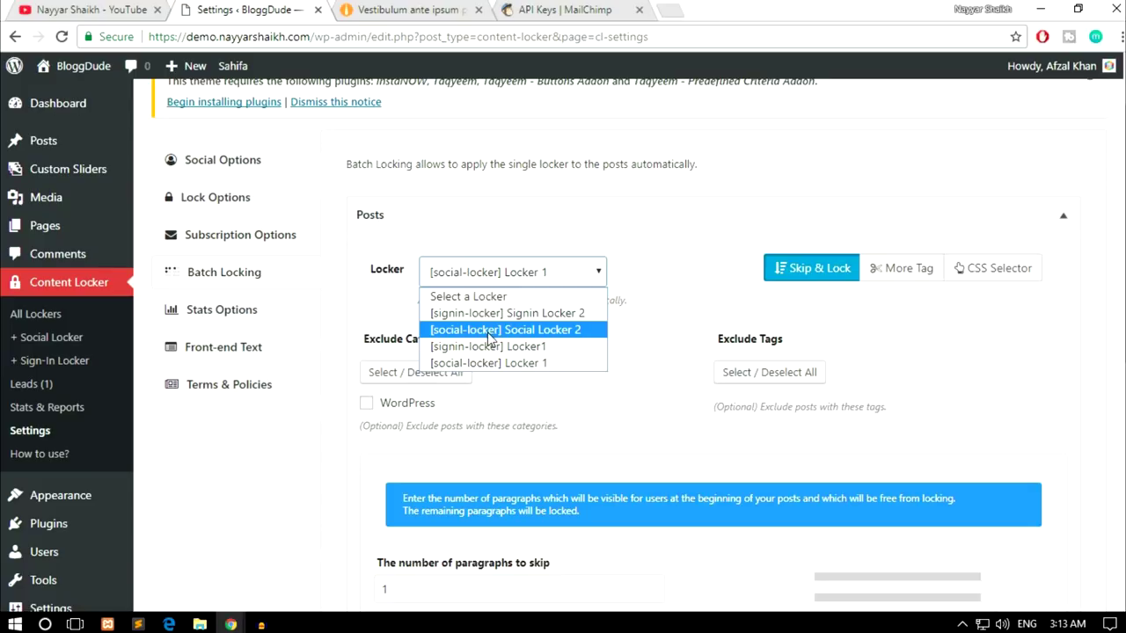
click(473, 332)
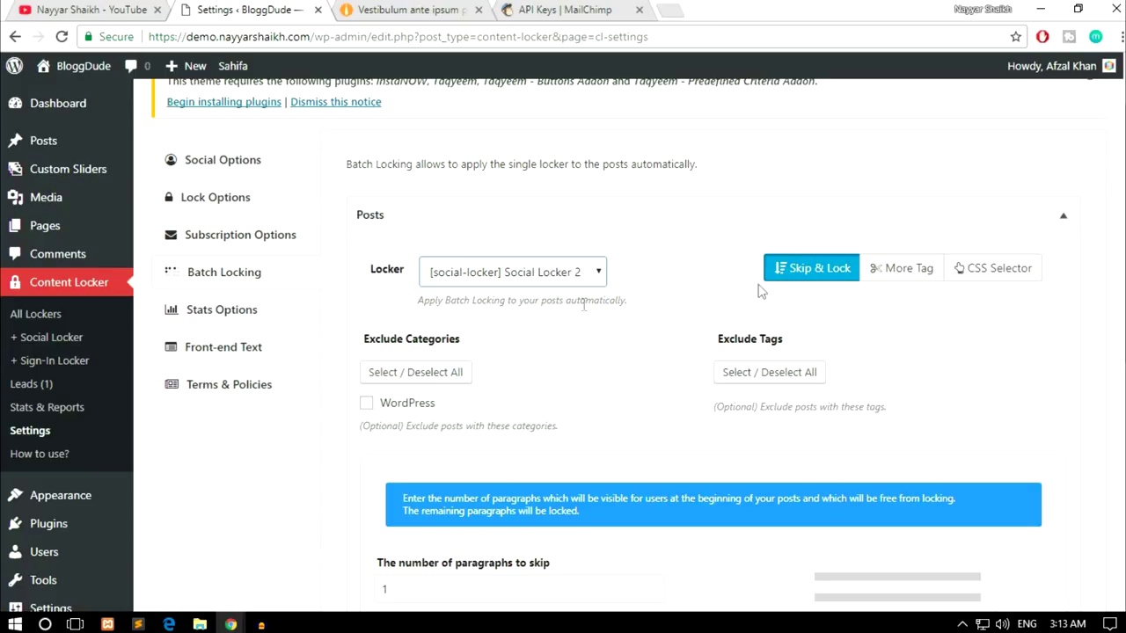
click(816, 280)
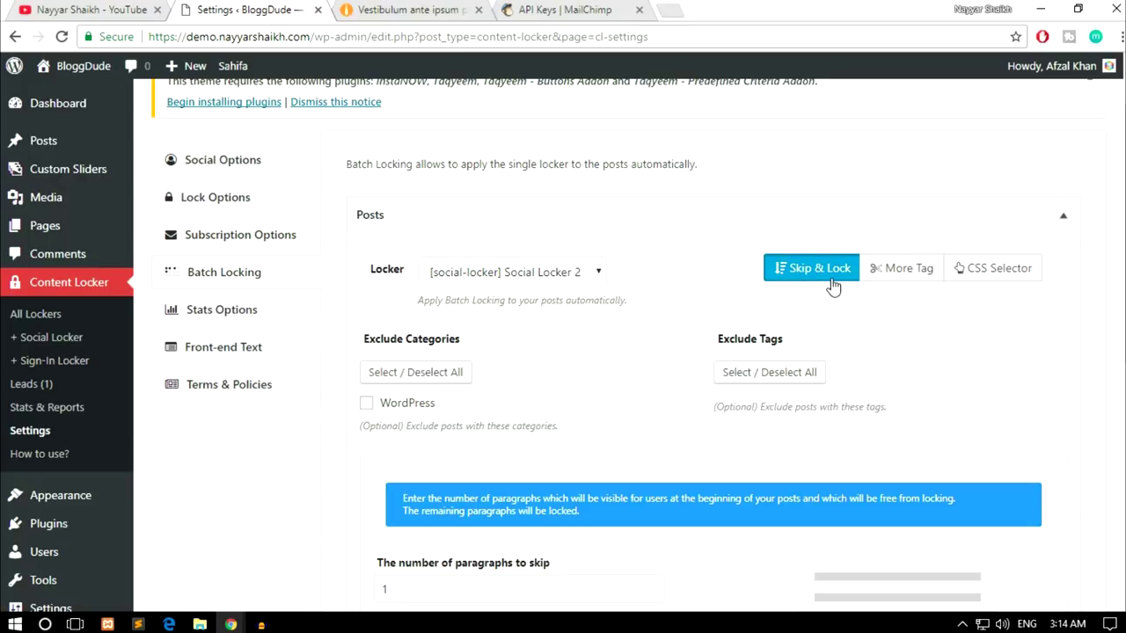
scroll(958, 268, down, 1)
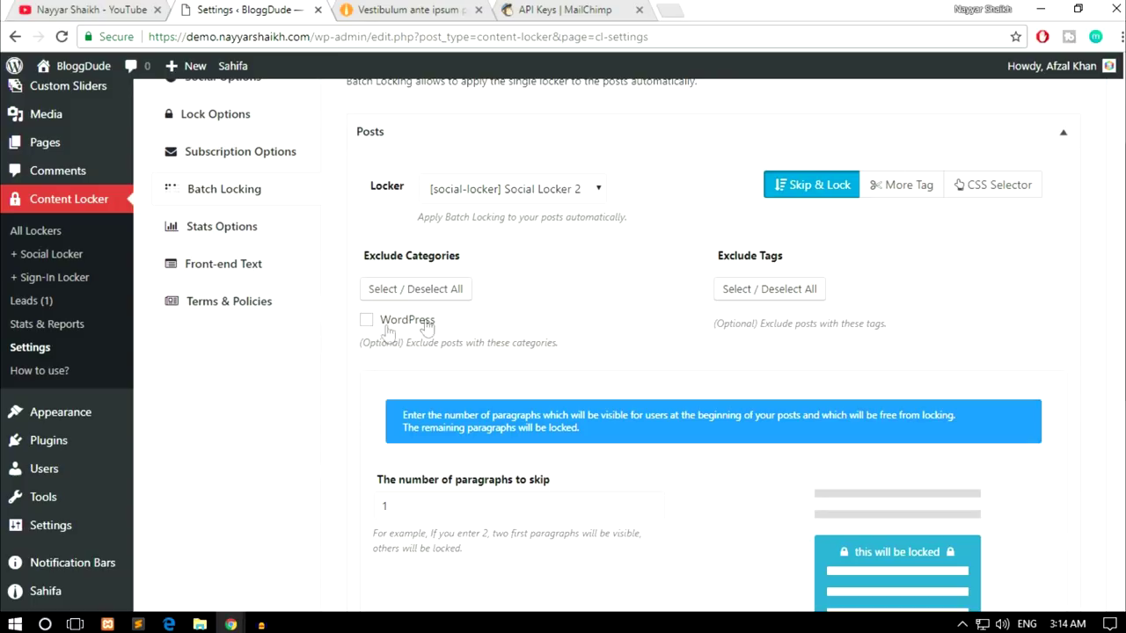
click(403, 328)
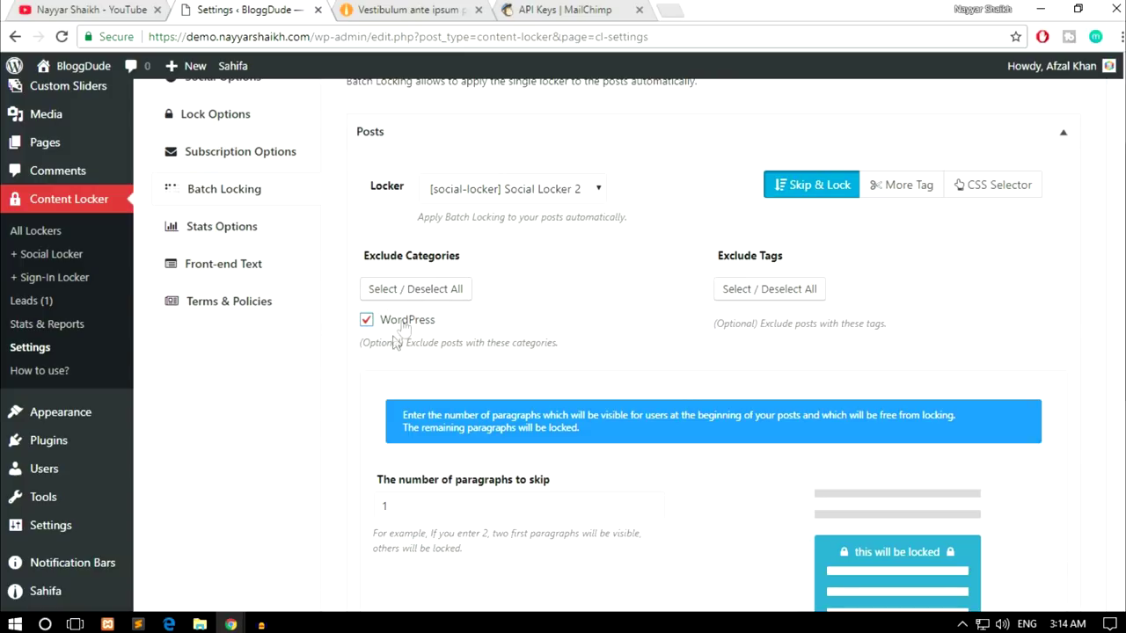
click(404, 323)
Step: Set the number of paragraphs to skip to 1
scroll(997, 221, down, 2)
scroll(495, 304, down, 1)
drag(397, 246, 333, 252)
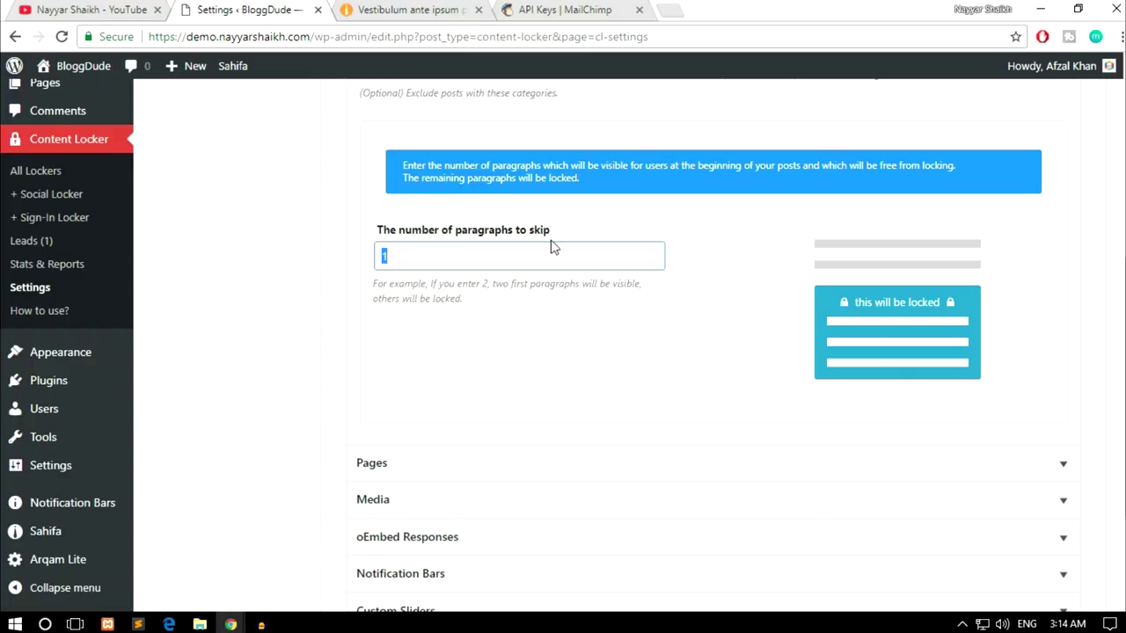
text(1)
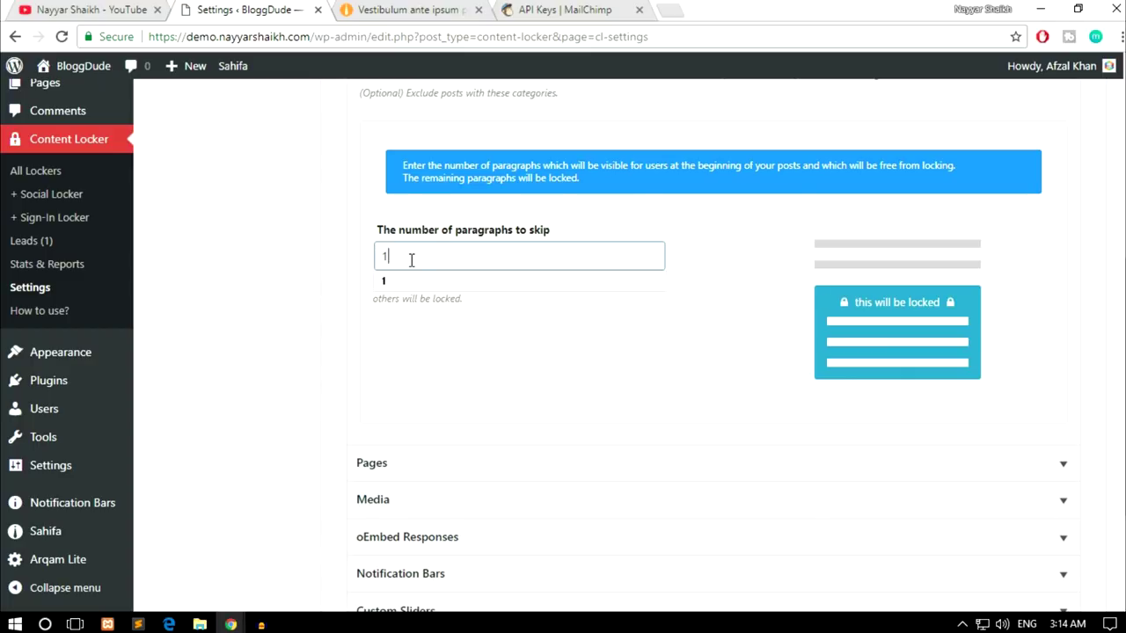
click(608, 208)
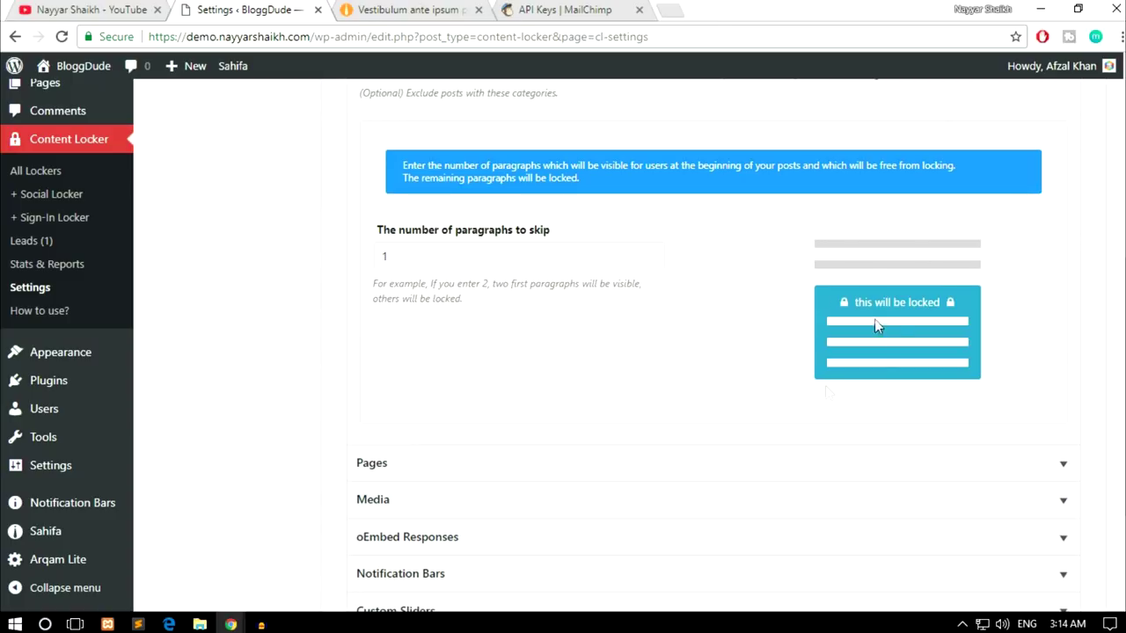
Step: Expand the Pages section and save the Batch Locking settings
scroll(991, 288, down, 2)
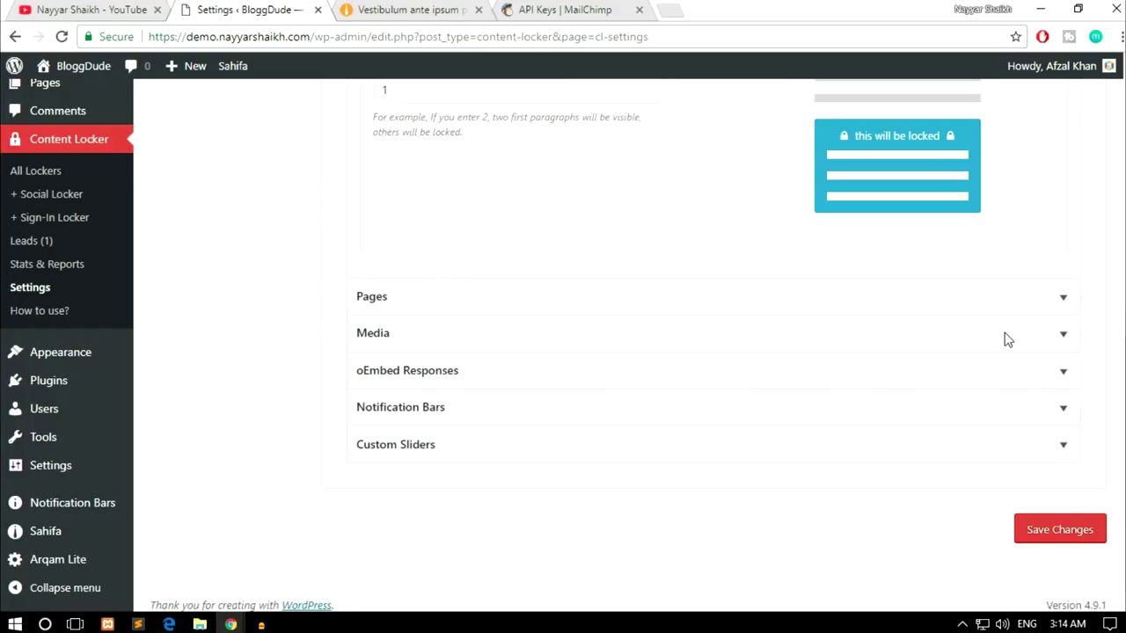
click(1062, 300)
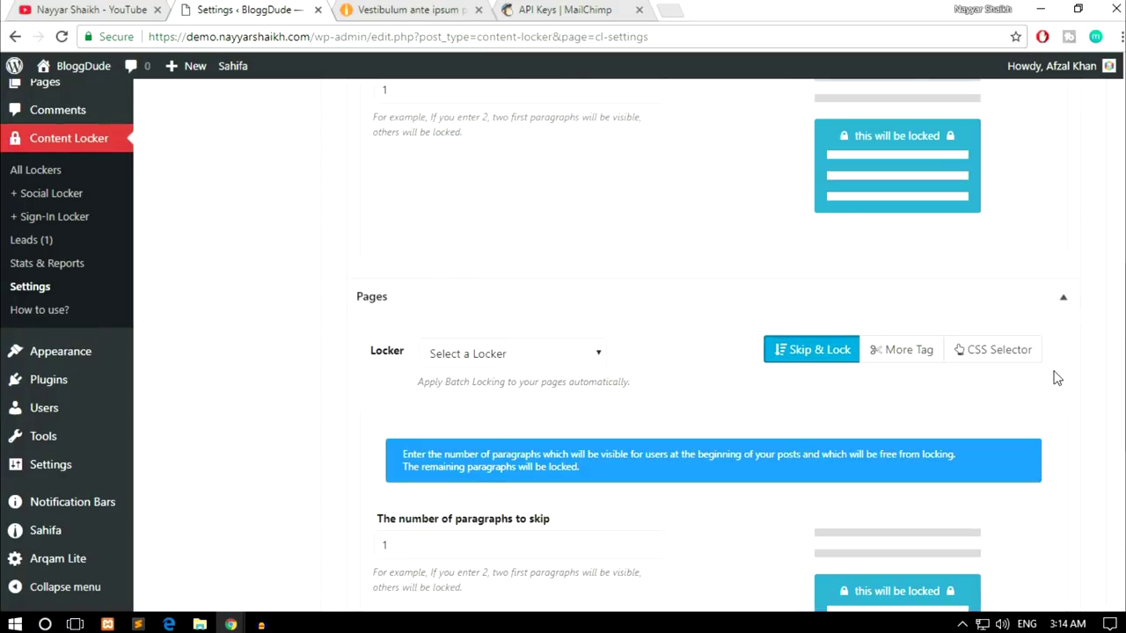
scroll(1057, 378, down, 1)
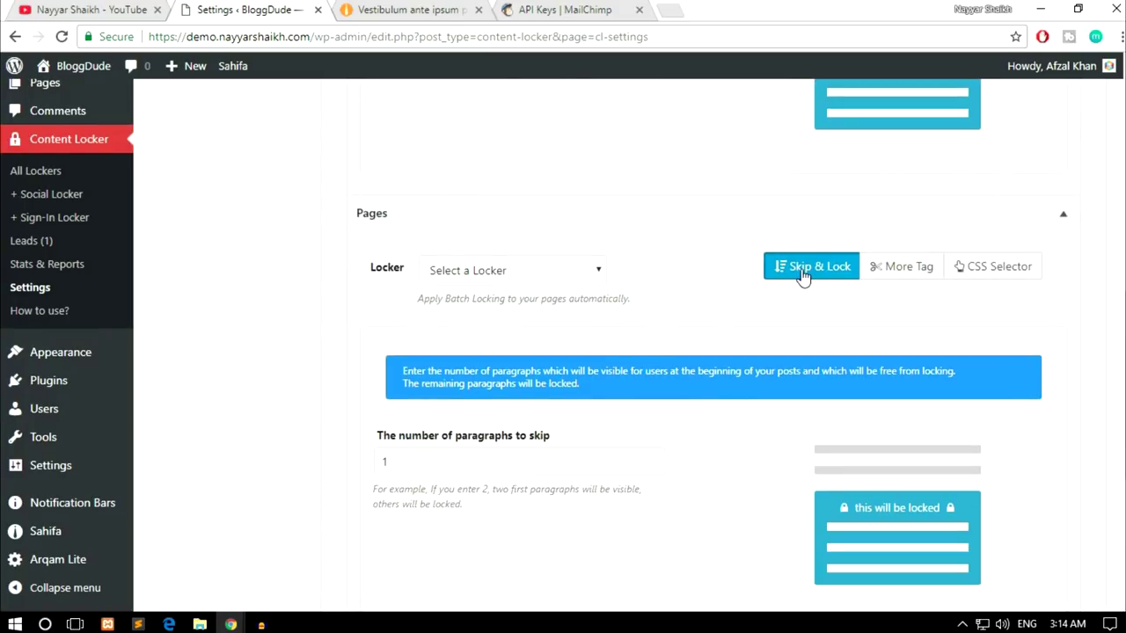
scroll(1104, 321, down, 2)
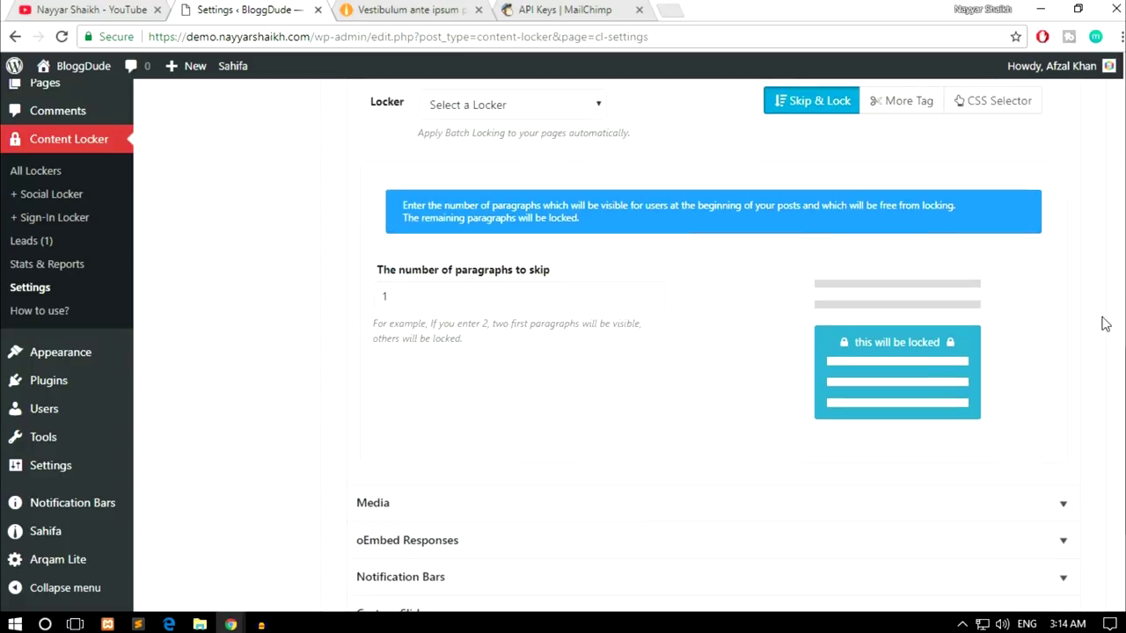
drag(491, 295, 316, 302)
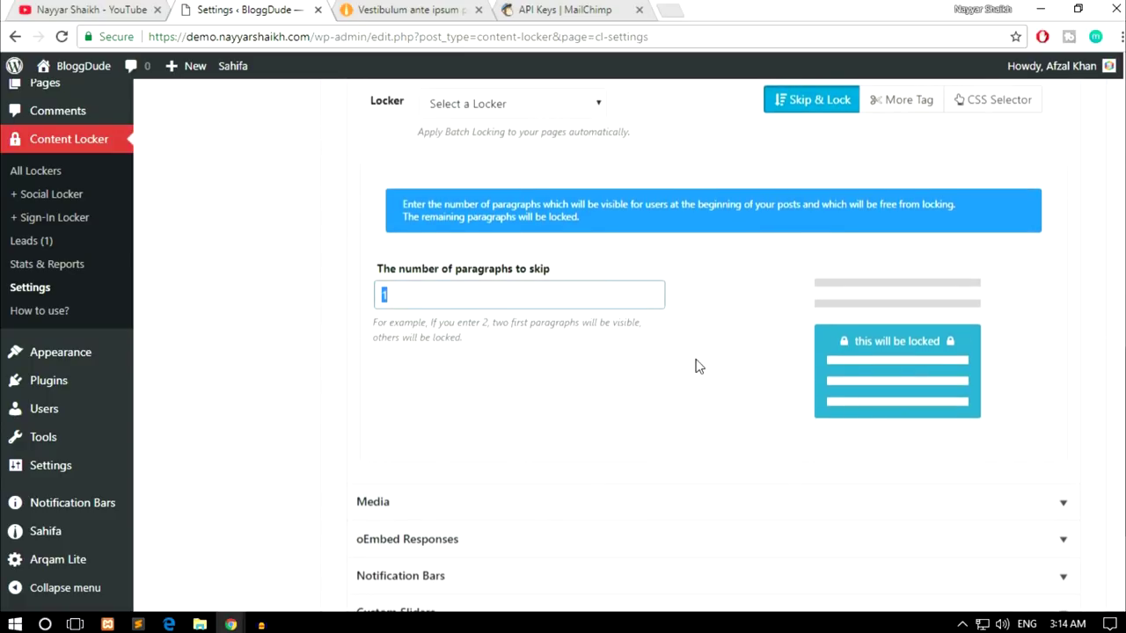
scroll(664, 378, down, 2)
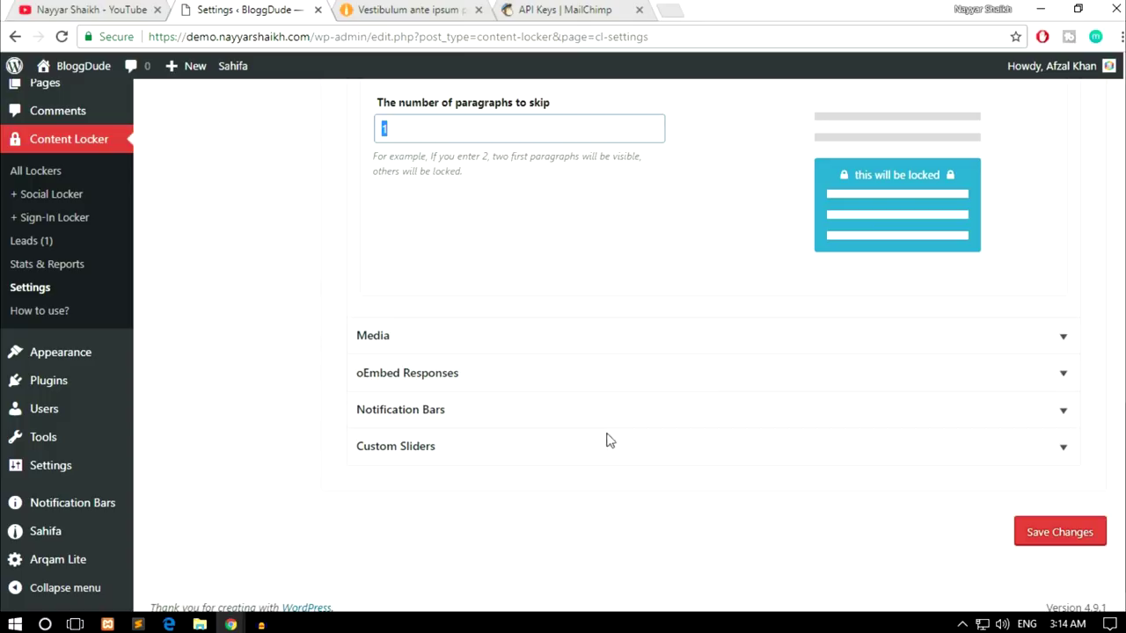
scroll(606, 378, up, 7)
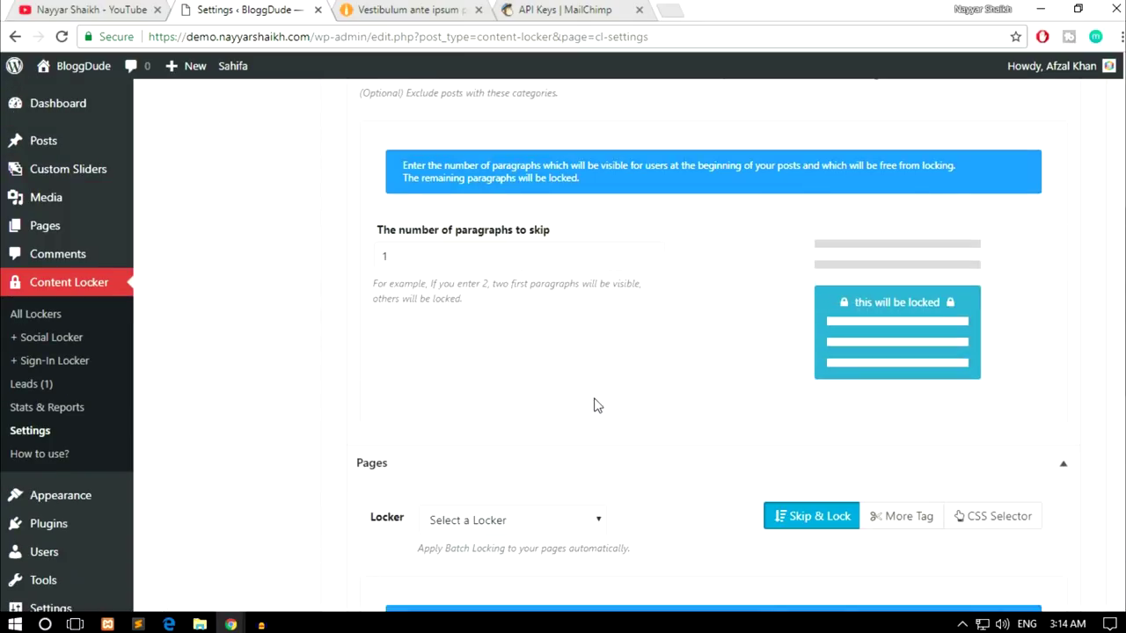
scroll(656, 454, down, 7)
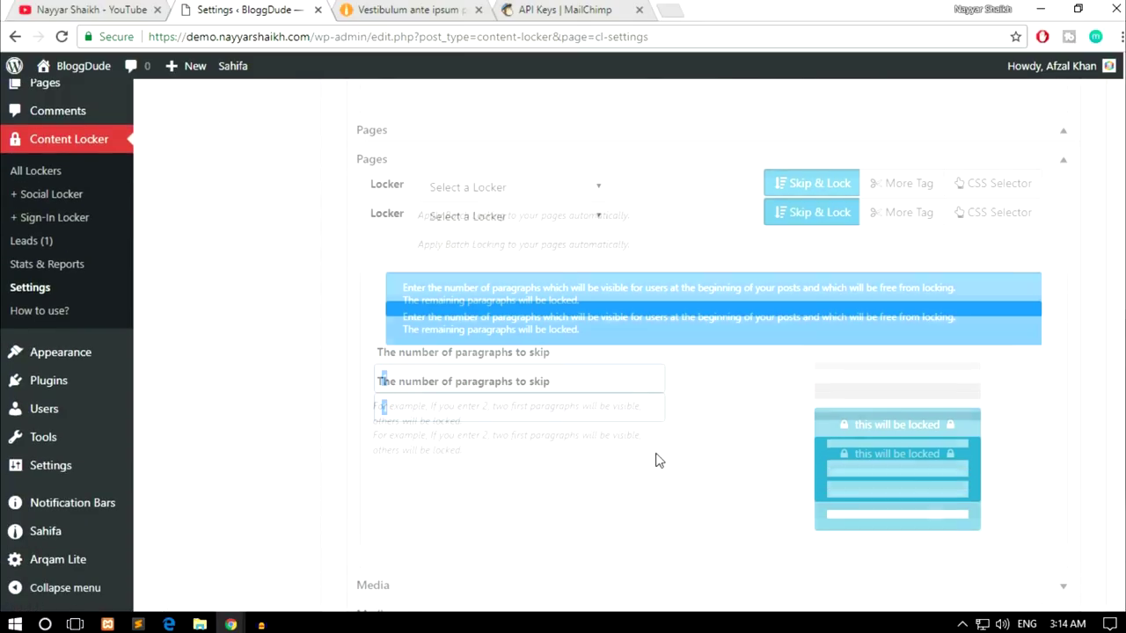
click(1027, 602)
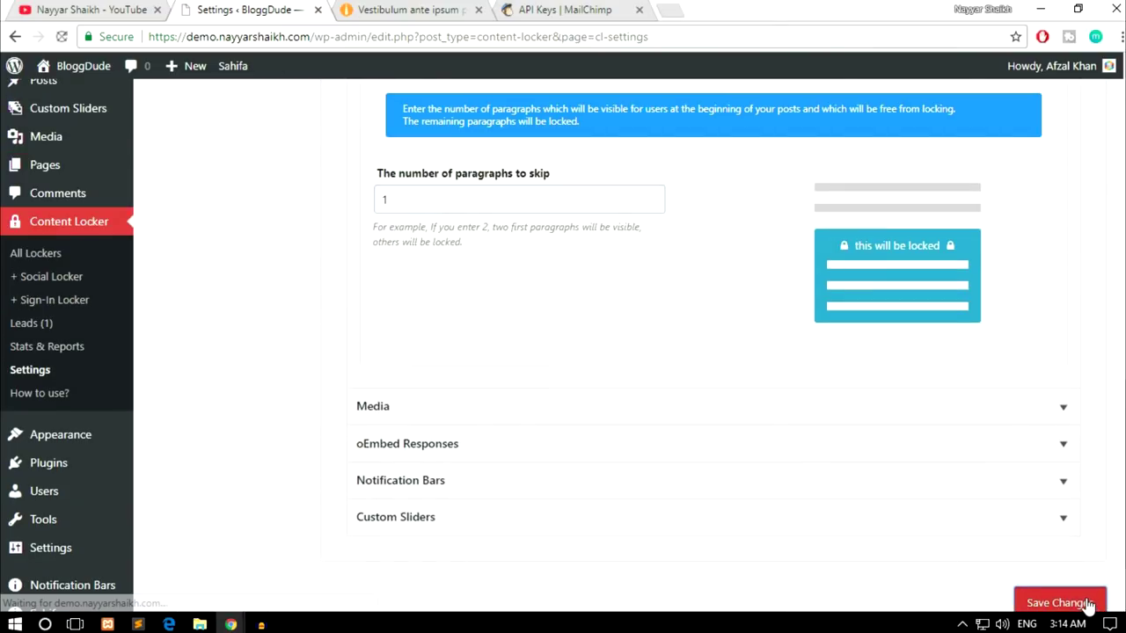
scroll(1016, 575, up, 3)
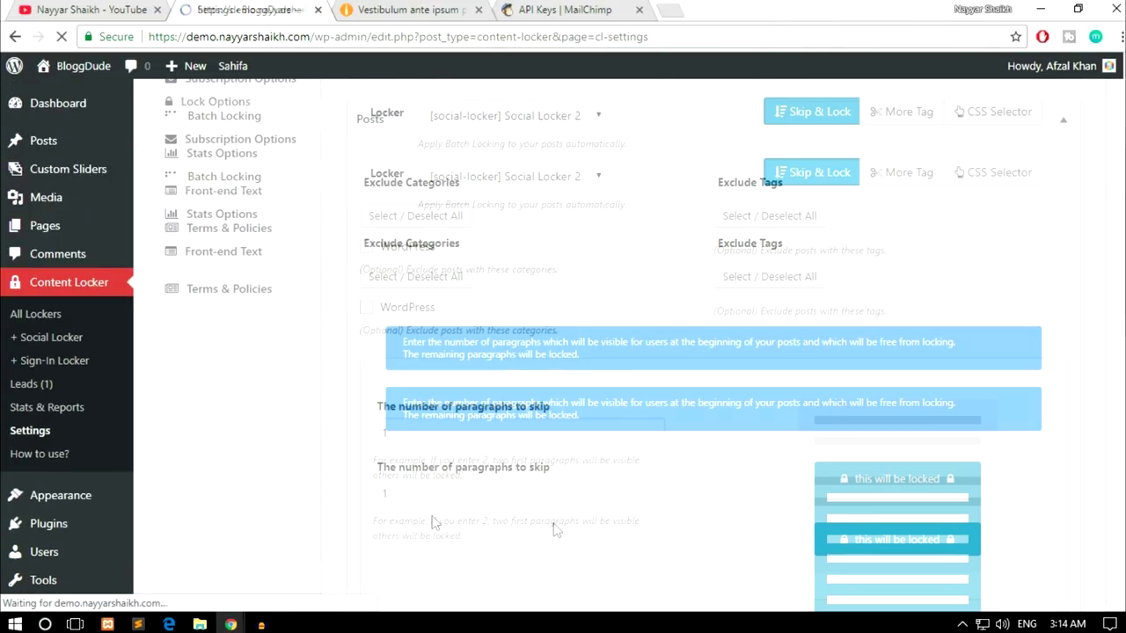
Step: Bring the Vestibulum post's front-end window forward and highlight its paragraph text
mouse_move(230, 624)
click(318, 560)
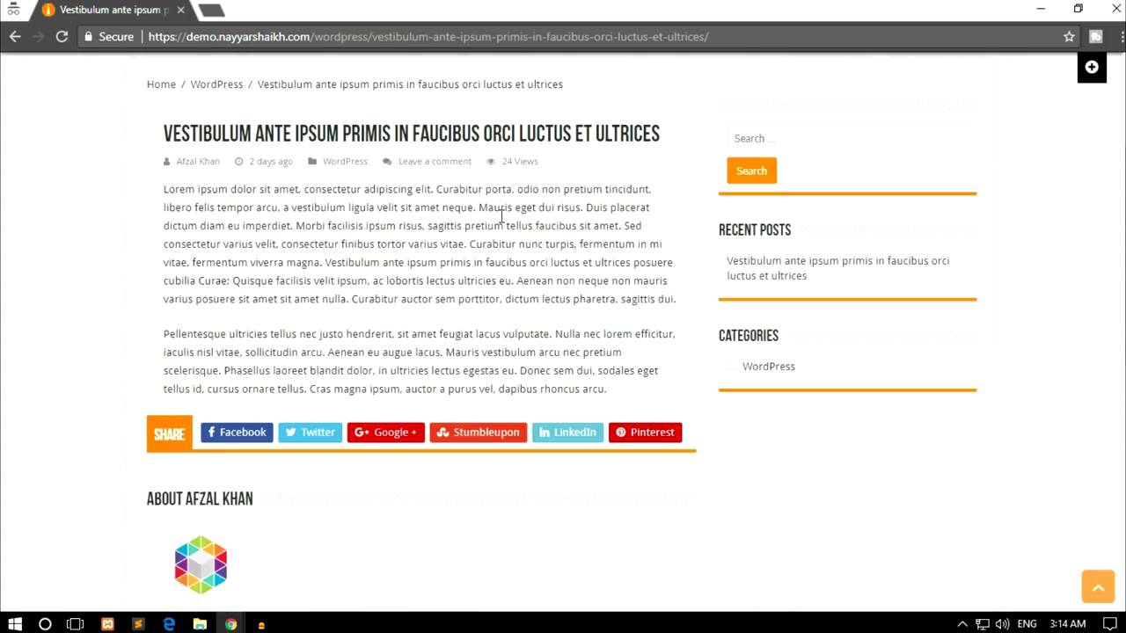
scroll(487, 287, up, 3)
scroll(522, 309, down, 3)
drag(163, 188, 620, 299)
drag(609, 389, 237, 300)
Step: Reload the post to confirm the 'Sign In To Unlock This Content' locker, then switch to its editor
click(63, 37)
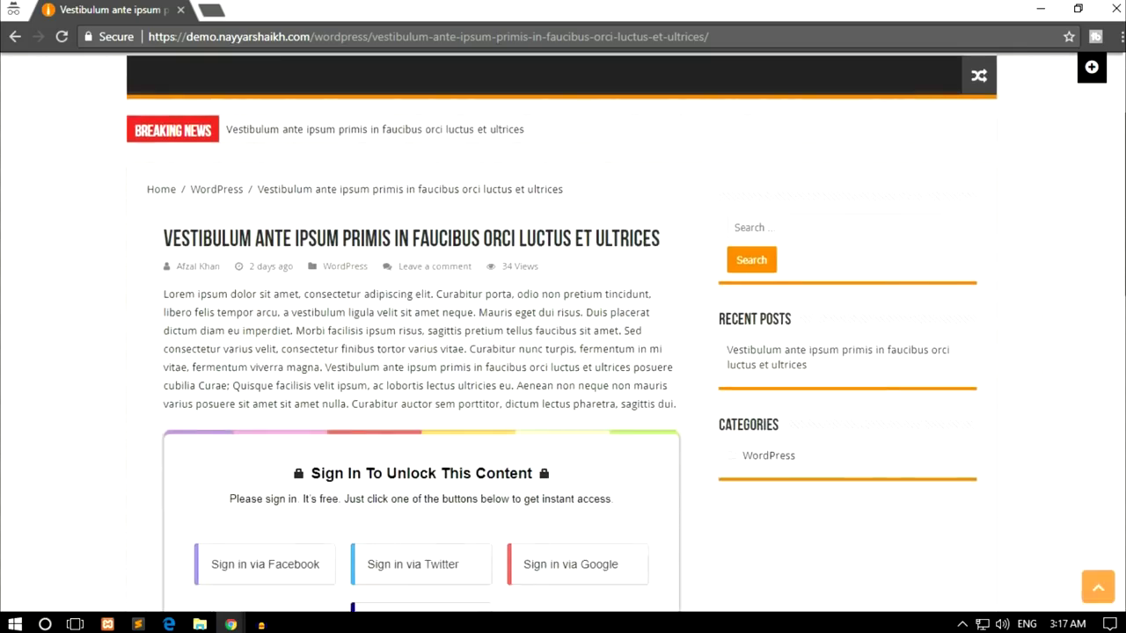
scroll(159, 165, down, 2)
drag(158, 166, 497, 232)
click(498, 232)
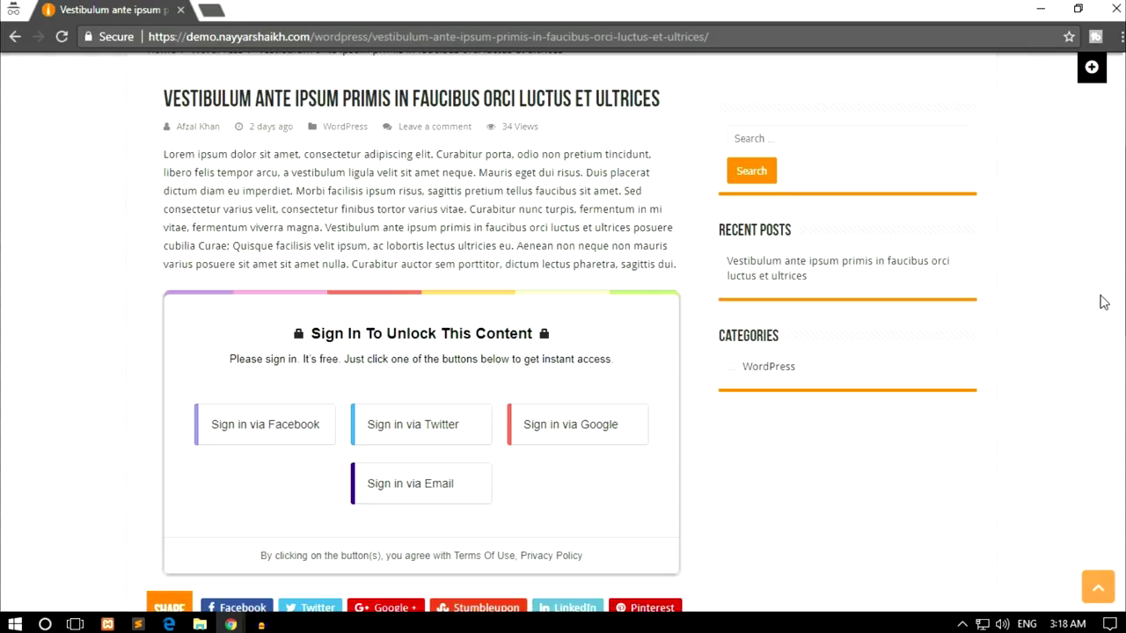
mouse_move(233, 626)
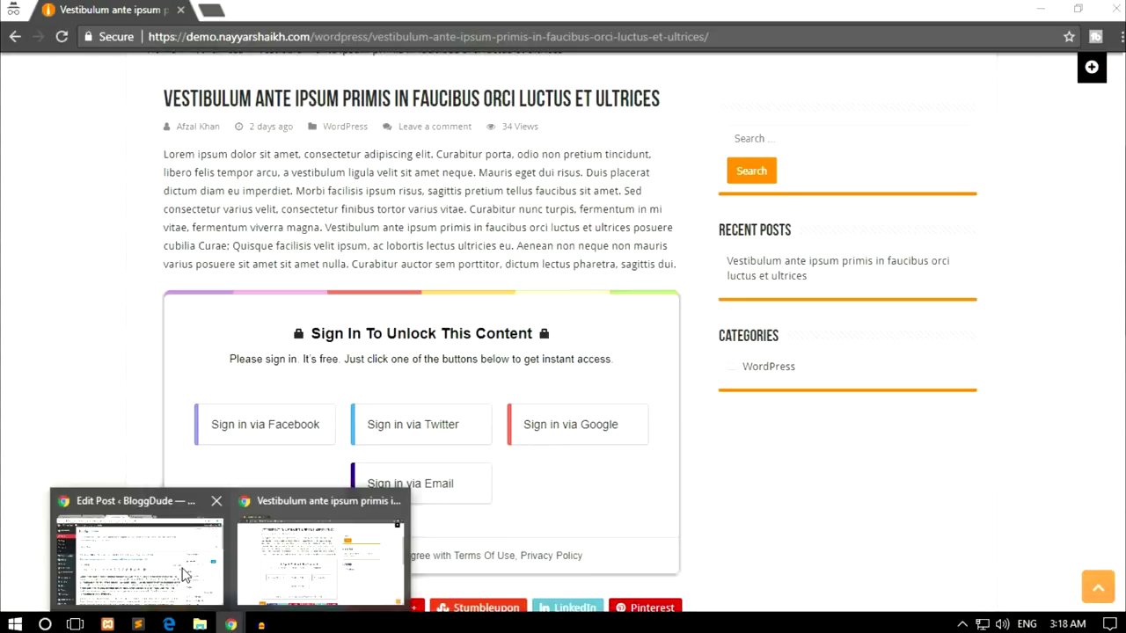
click(105, 545)
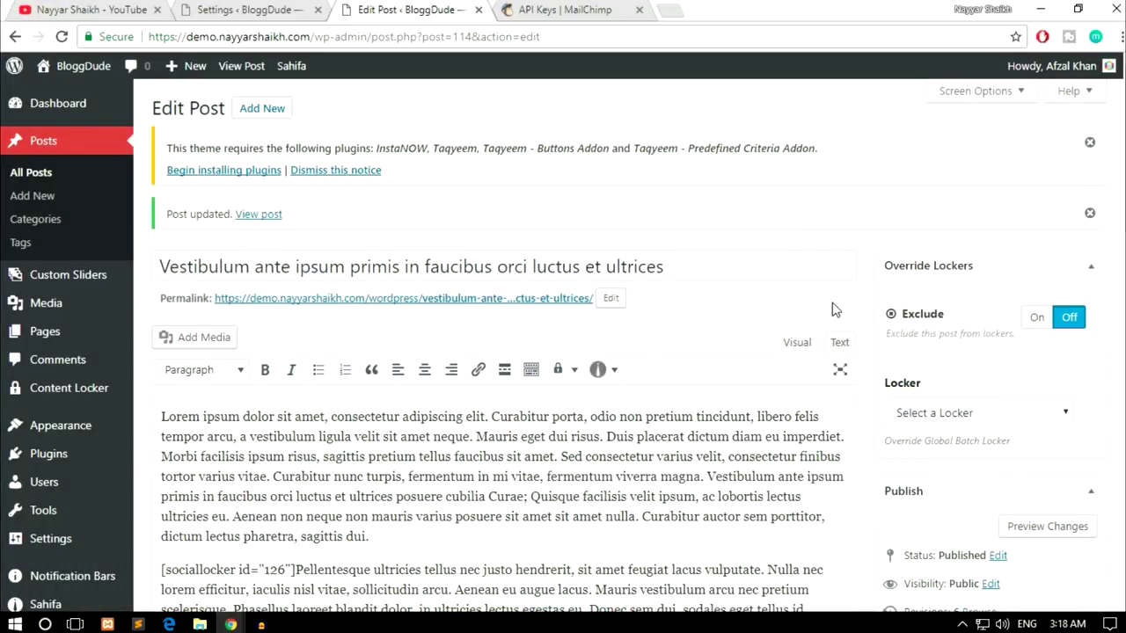